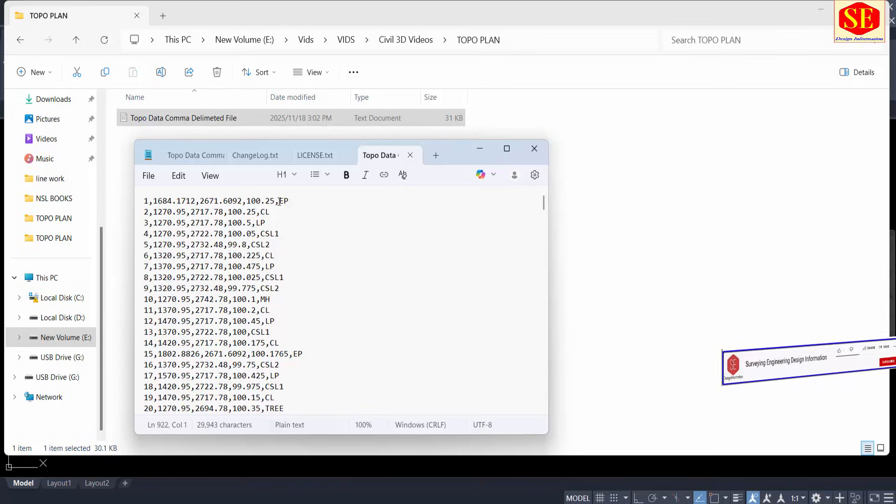
Step: Copy all of the comma-separated survey point lines from the Topo Data Comma Delimeted File
left_click_drag(276, 201, 289, 201)
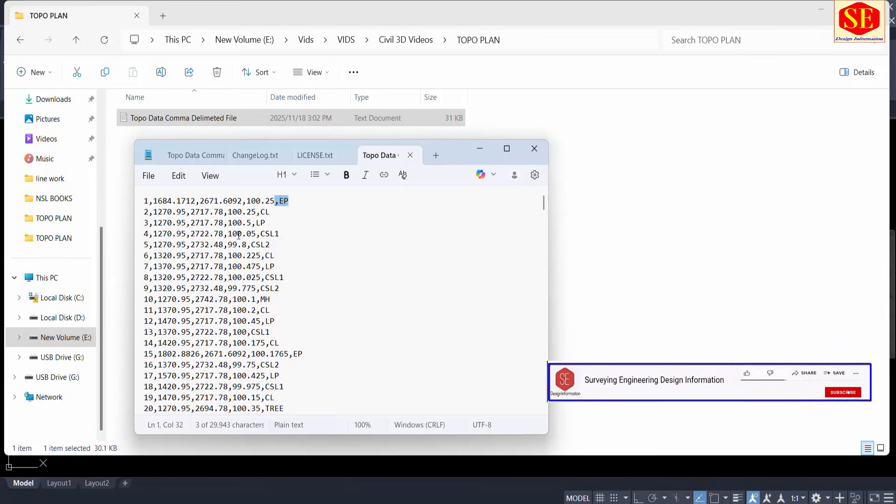
left_click(232, 211)
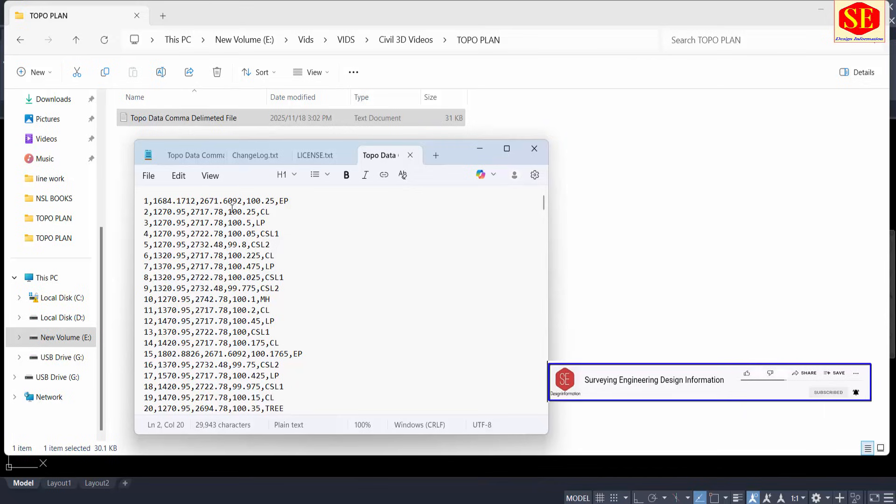
key("ctrl+a")
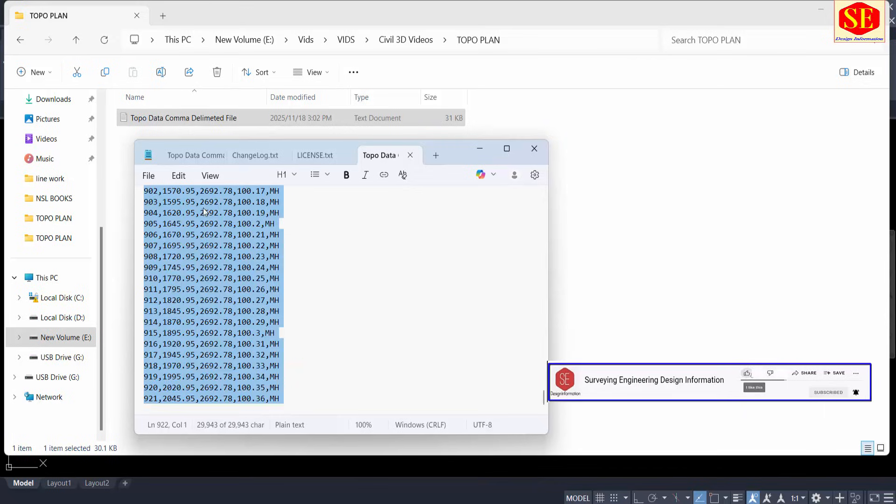
right_click(224, 215)
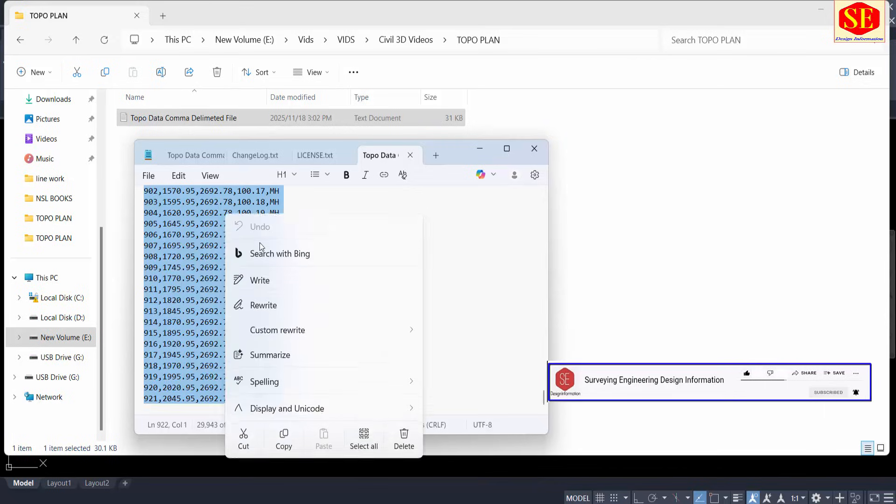
left_click(284, 439)
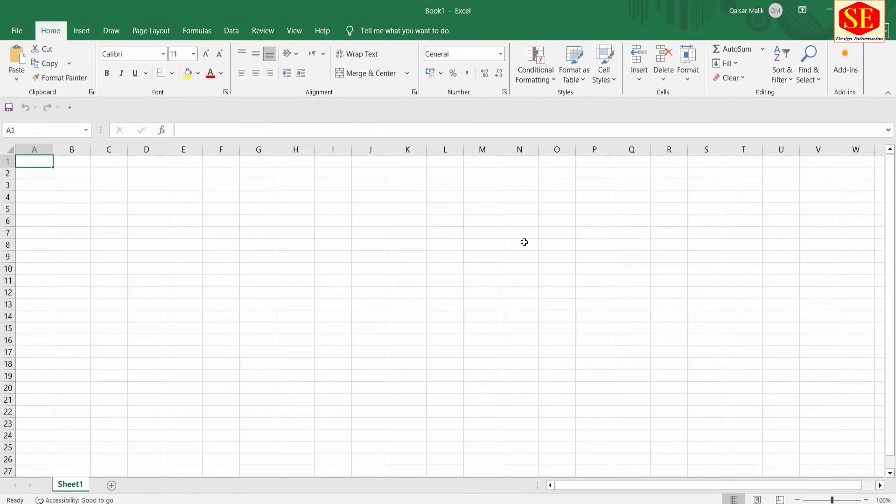
Step: Switch to the blank Excel workbook and paste the copied point data starting at cell C4
right_click(116, 197)
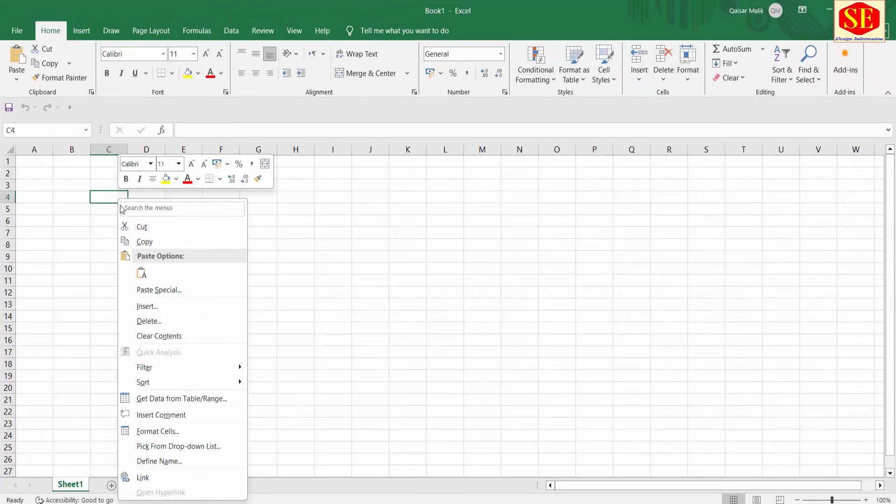
left_click(140, 273)
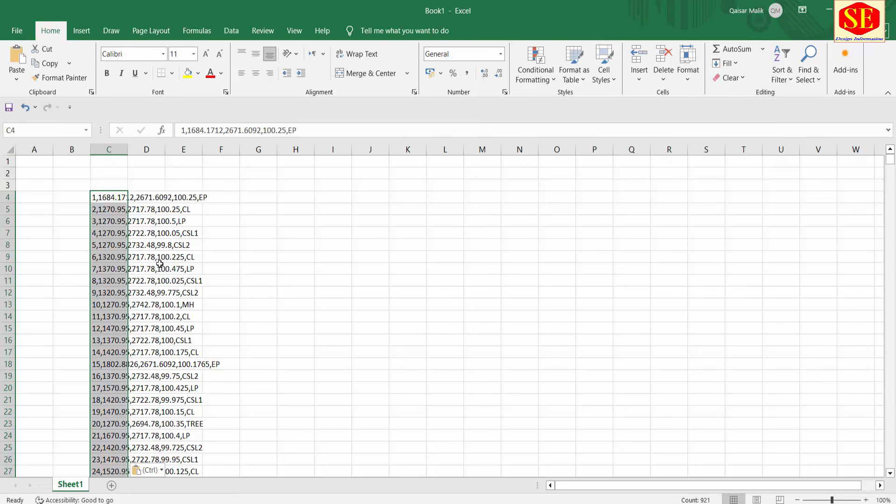
scroll(260, 276, "down", 20)
scroll(332, 344, "down", 15)
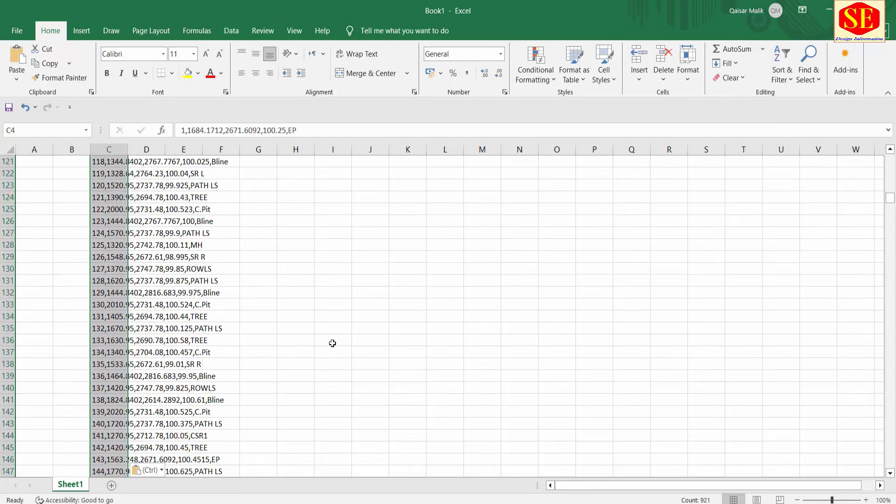
left_click_drag(889, 198, 889, 117)
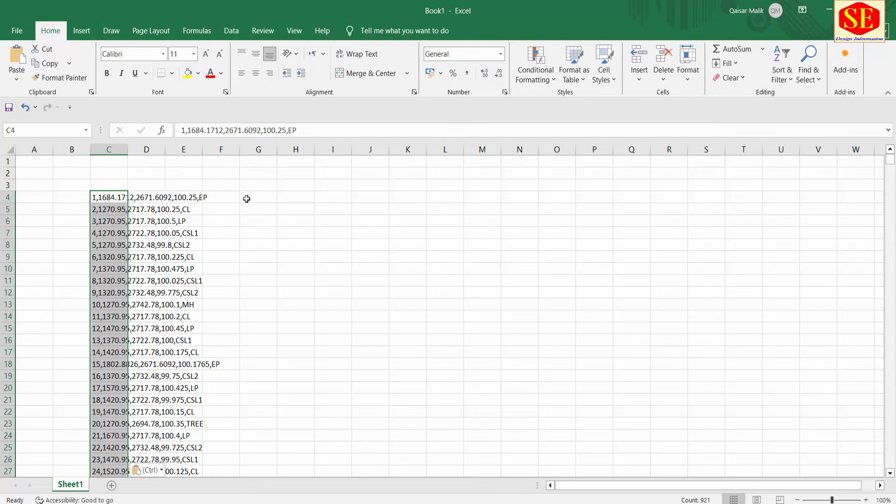
Step: Examine columns C to F and the full content of cell C4 to see how the pasted data is stored
left_click(115, 149)
left_click(149, 149)
left_click(185, 149)
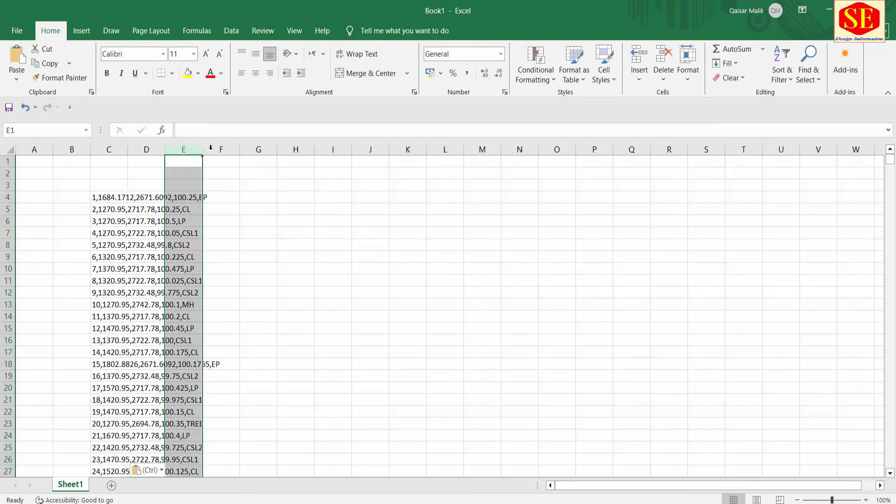
left_click(219, 149)
left_click(107, 196)
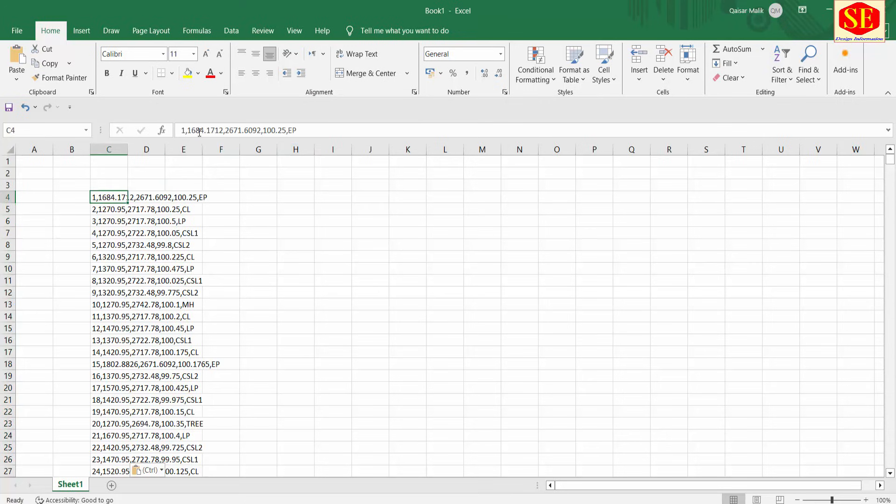
left_click_drag(187, 130, 299, 130)
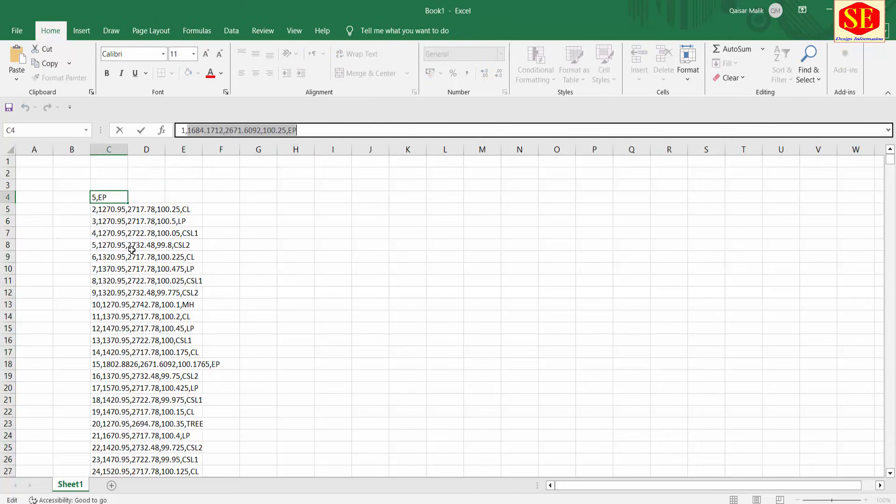
key("Escape")
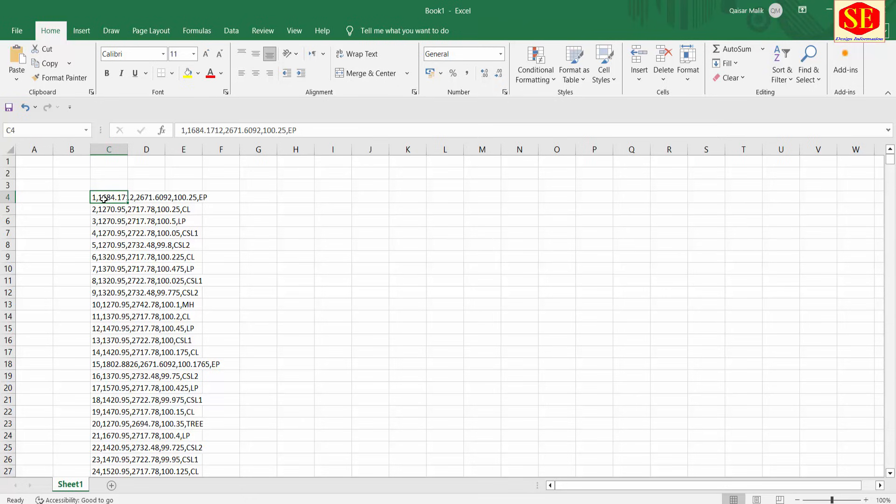
Step: Split all pasted point data in column C into separate columns with Text to Columns, as delimited data with Tab and Comma delimiters
key("ctrl+shift+Down")
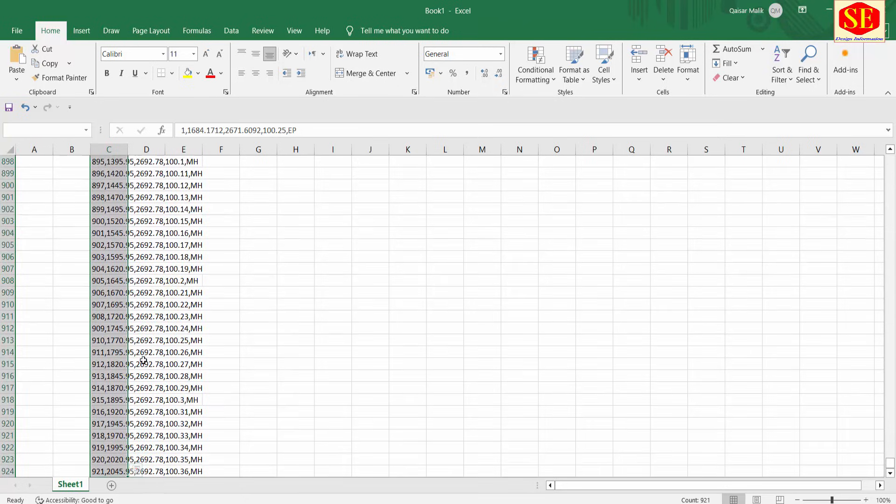
scroll(143, 360, "up", 15)
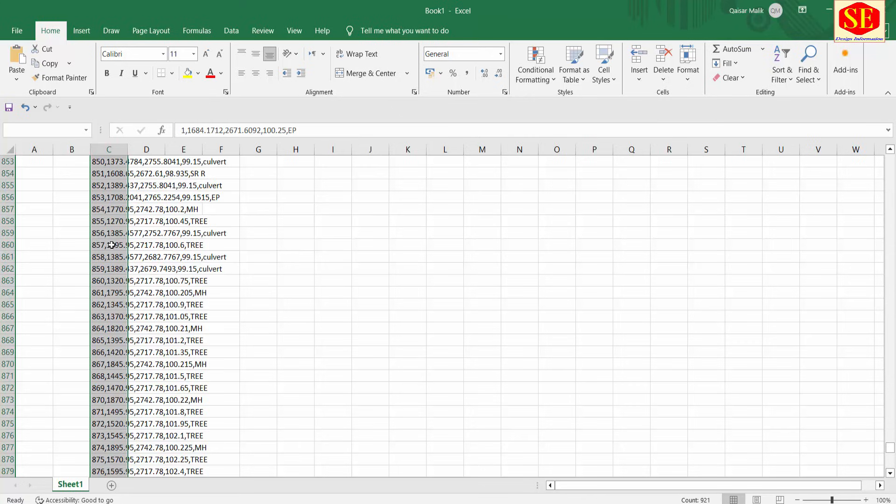
left_click(231, 31)
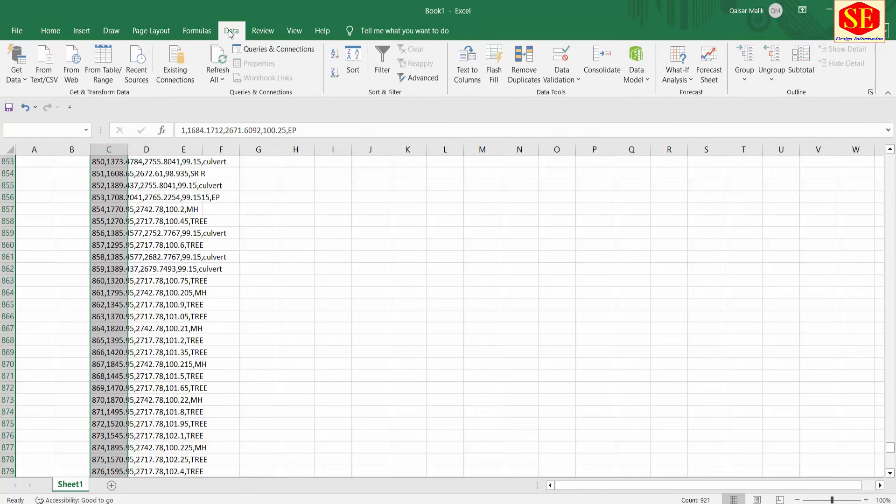
left_click(51, 30)
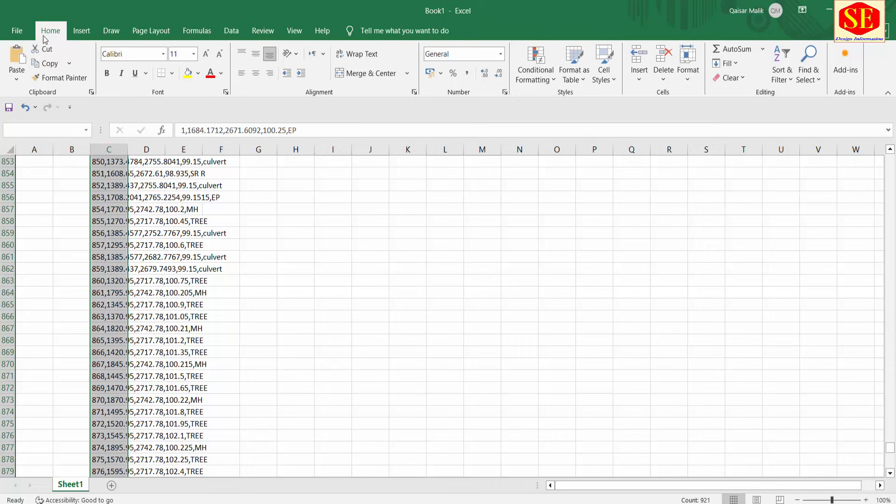
left_click(227, 31)
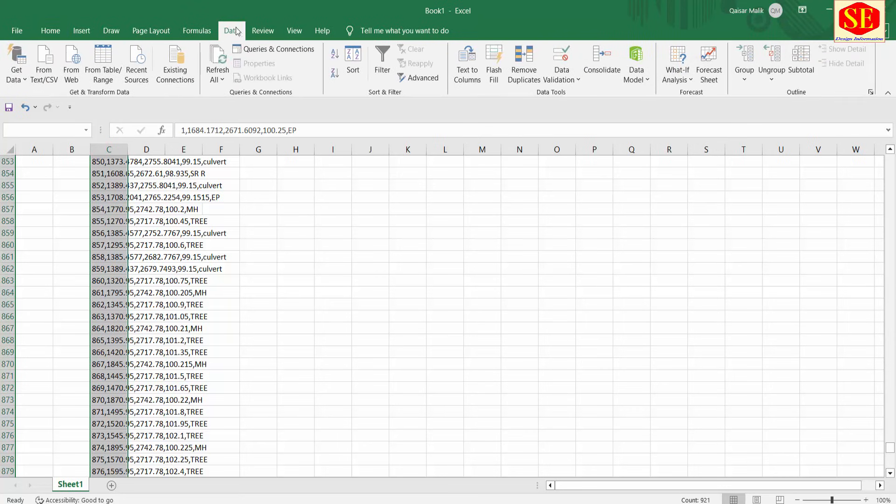
left_click(477, 75)
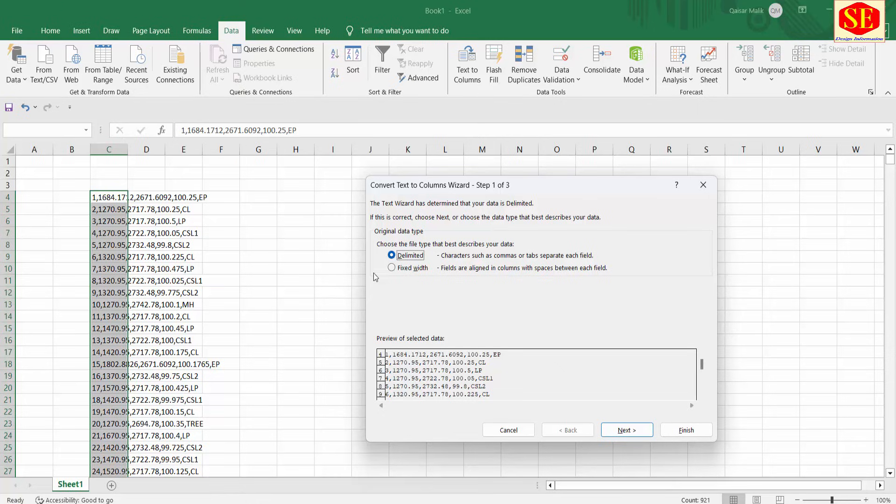
left_click(626, 429)
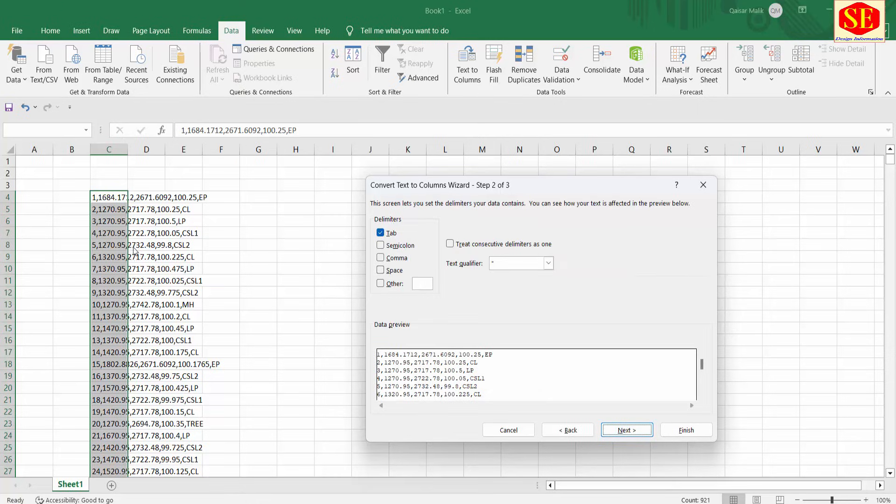
left_click(402, 259)
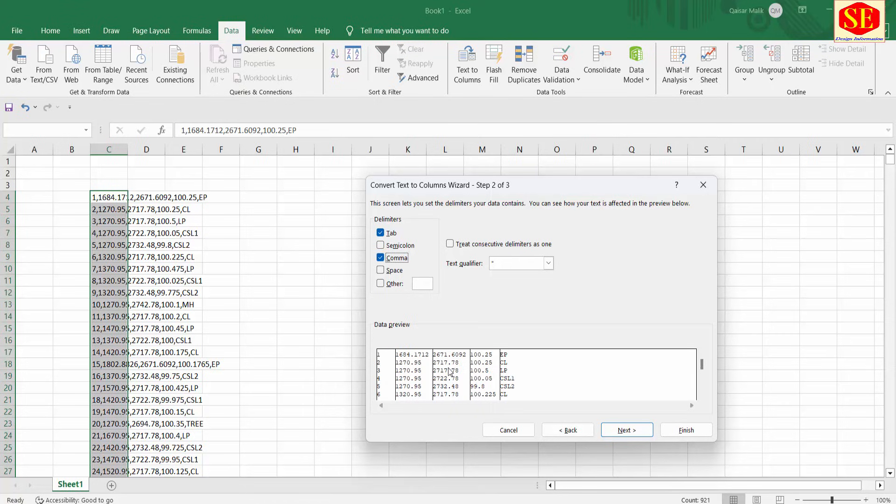
left_click(381, 270)
left_click(393, 271)
left_click(626, 429)
left_click(686, 430)
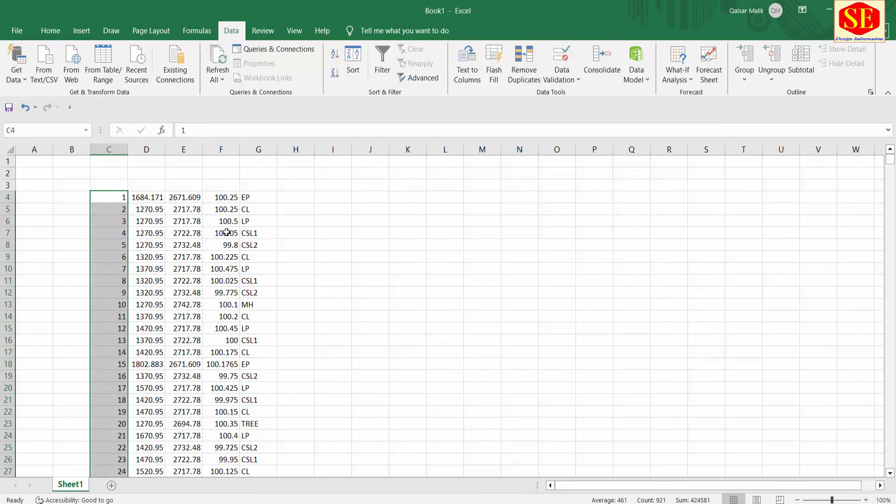
Step: Enter the headings Point #, E and N in cells C3, D3 and E3 above the separated point data
left_click(150, 200)
left_click(181, 196)
left_click(220, 198)
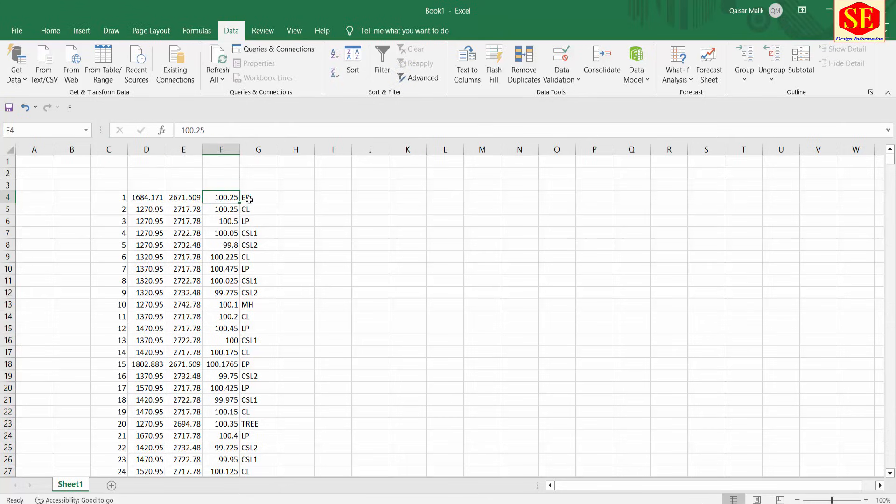
left_click(248, 196)
left_click(110, 187)
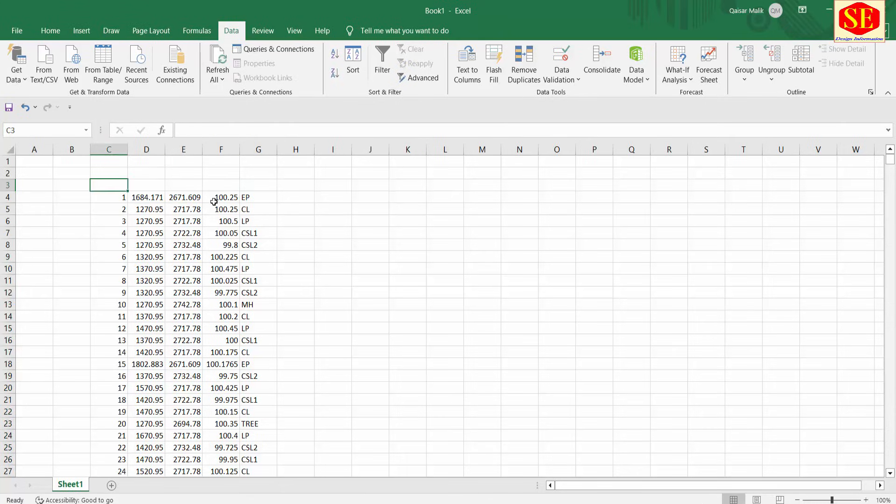
type("pOINT")
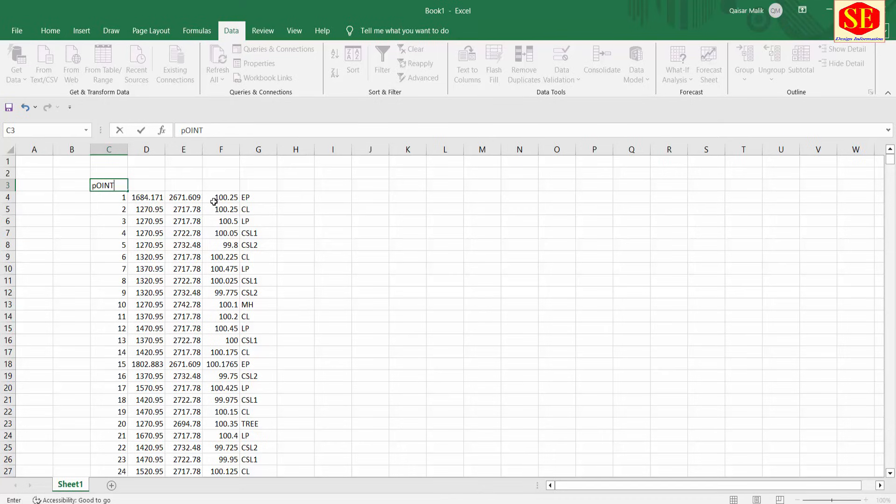
type(" #")
left_click(151, 186)
type("E")
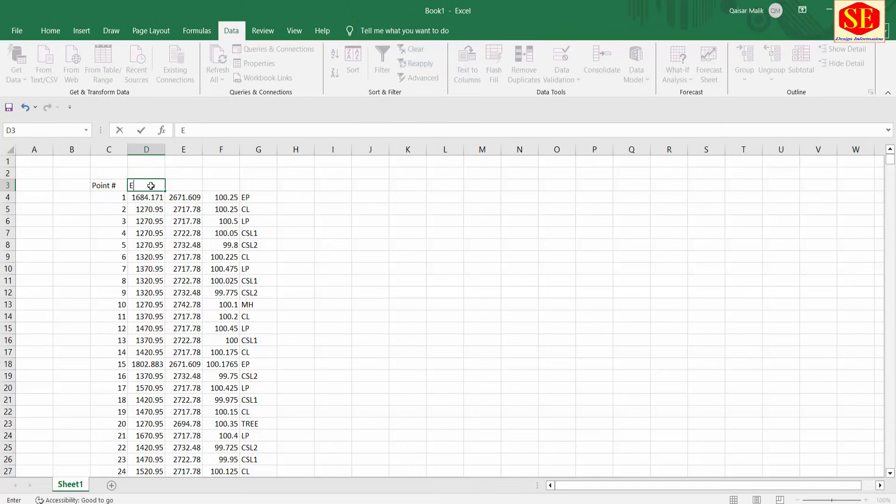
left_click(185, 183)
type("N")
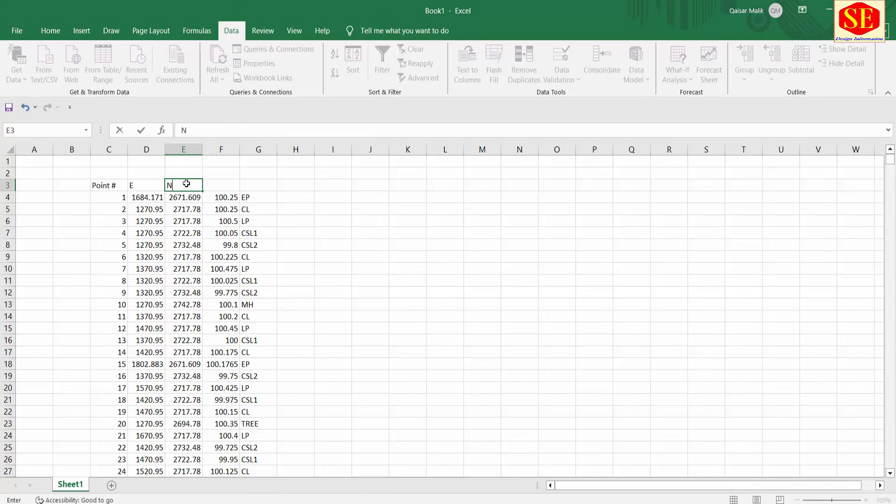
Step: Enter the headings Ele in cell F3 and Point Description in cell G3
left_click(219, 184)
type("Ele")
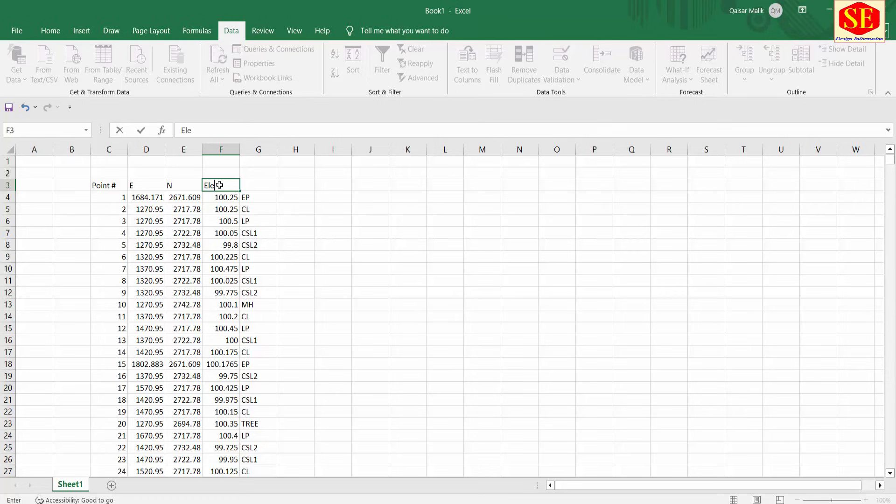
left_click(253, 185)
type("Poi")
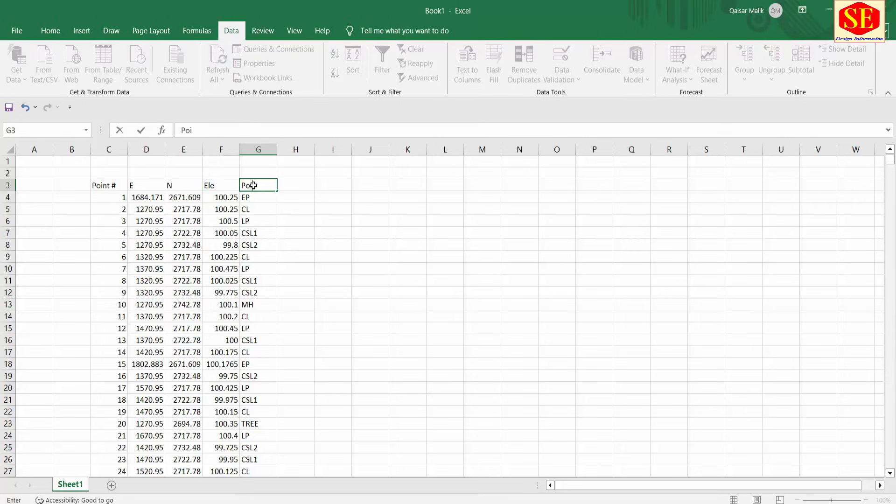
type("nt Description")
key("Return")
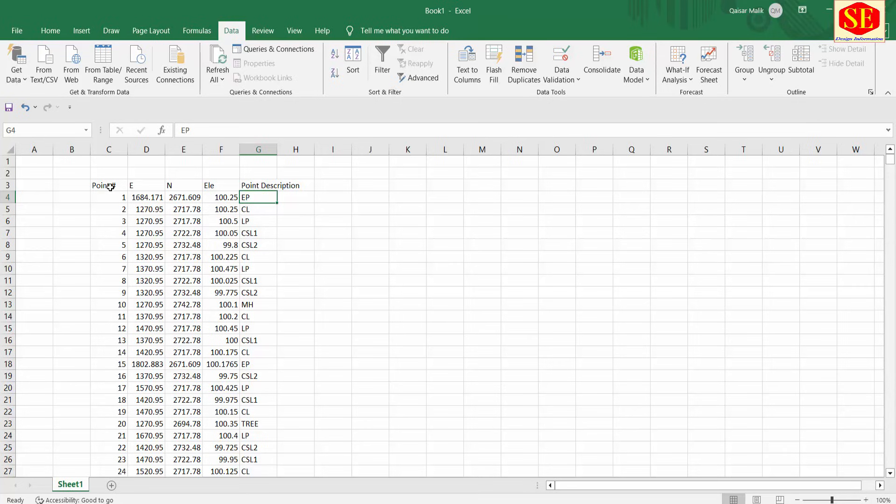
Step: Apply outline and inside borders to the whole point table, from the heading row in C3:H3 down through the last data row
left_click_drag(110, 186, 280, 182)
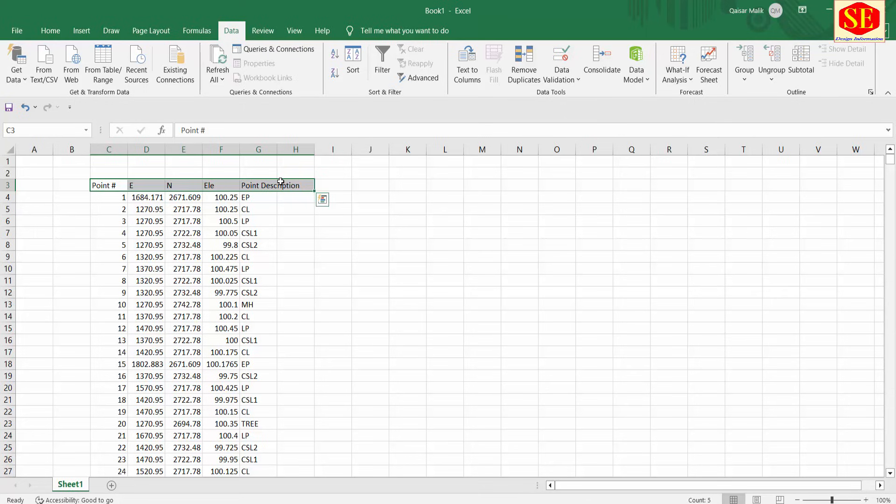
key("ctrl+shift+Down")
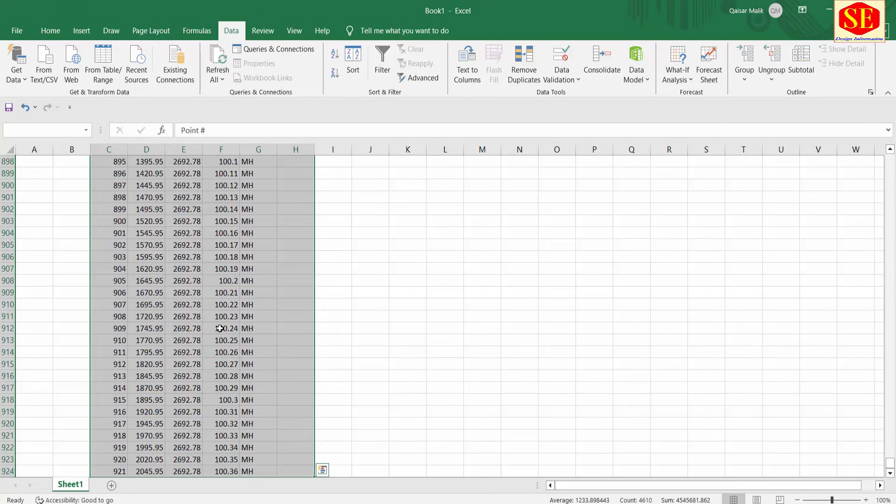
right_click(219, 304)
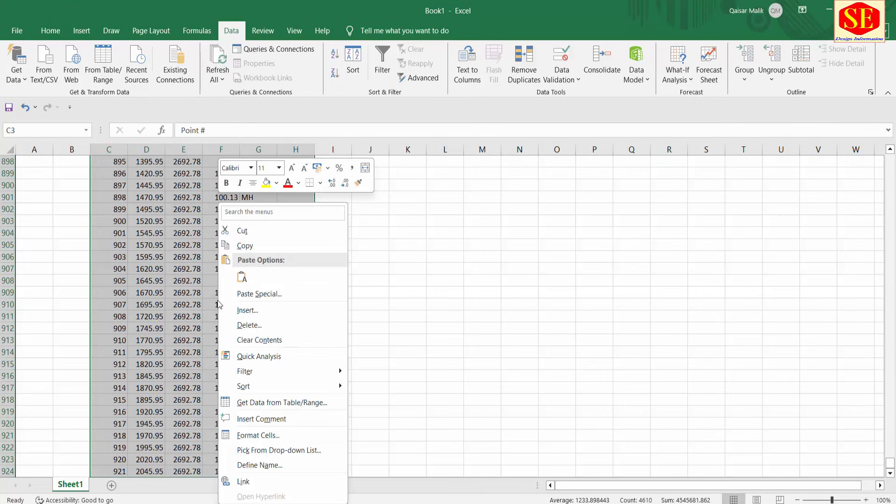
left_click(247, 435)
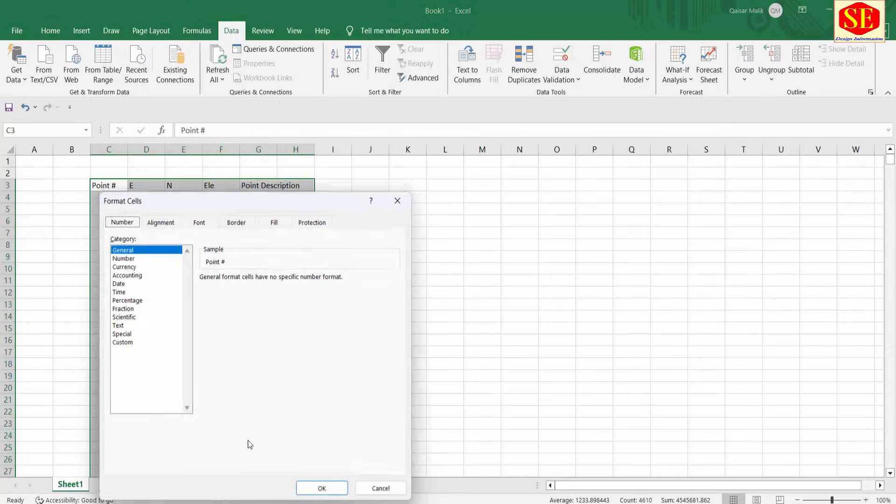
left_click(239, 223)
left_click(278, 258)
left_click(315, 258)
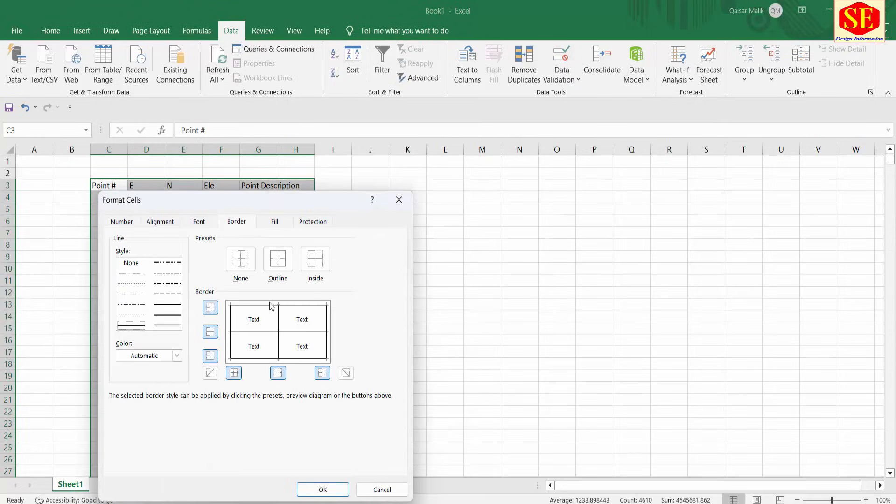
left_click(323, 489)
left_click(382, 340)
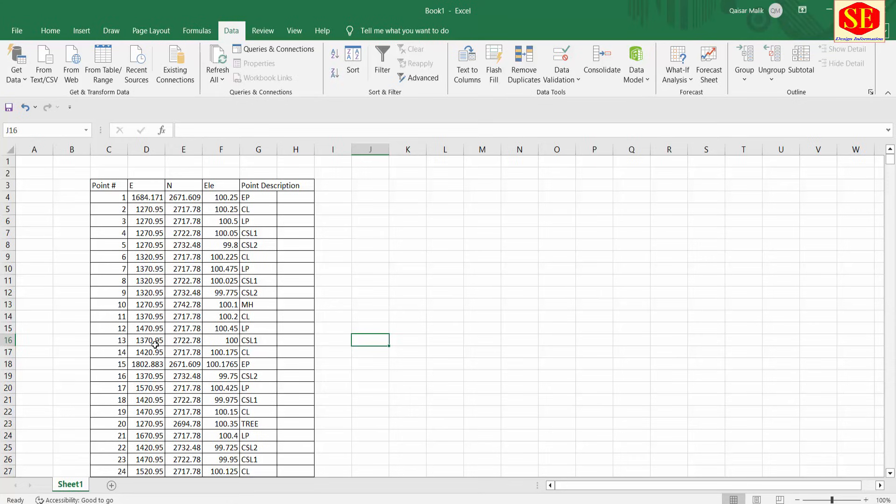
Step: Examine the codes in the Point Description column to see which feature types the survey points cover
left_click(395, 236)
left_click(255, 196)
left_click(259, 213)
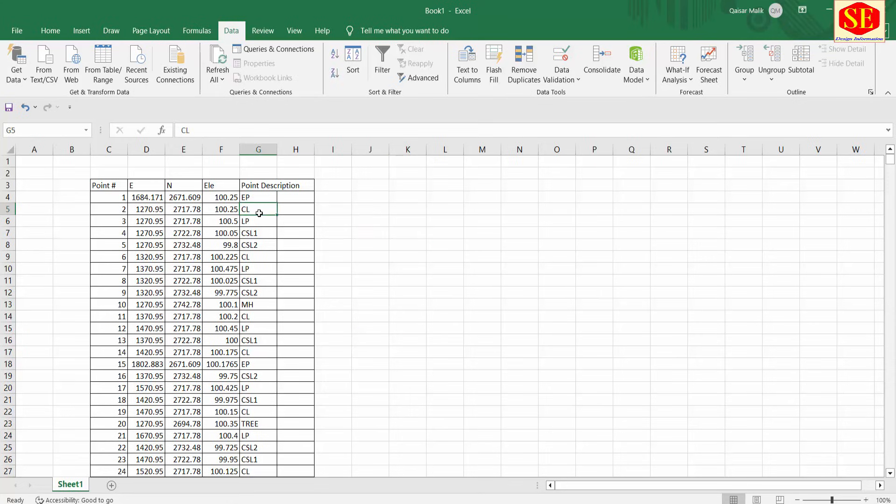
left_click(256, 221)
left_click(256, 233)
left_click(257, 245)
left_click(258, 257)
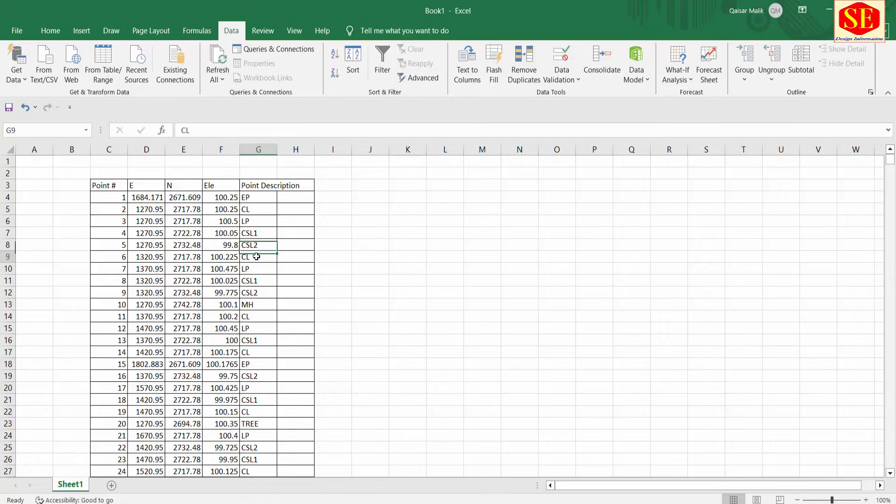
left_click(262, 200)
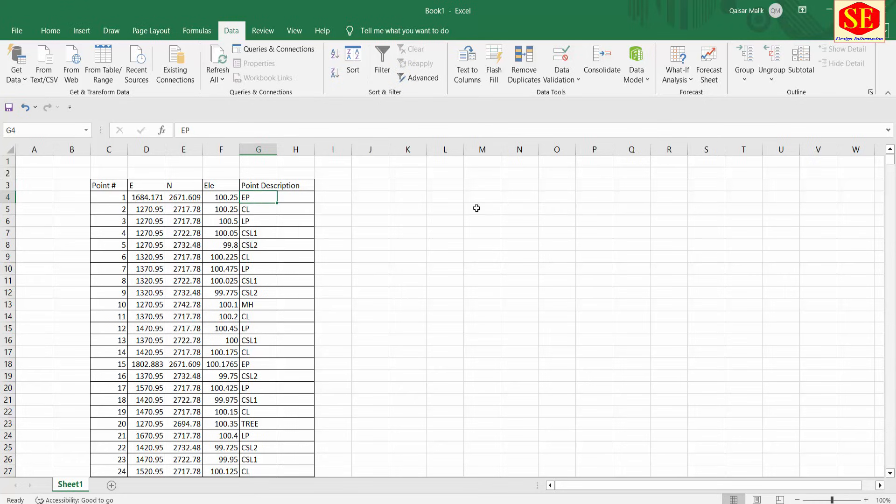
left_click(253, 210)
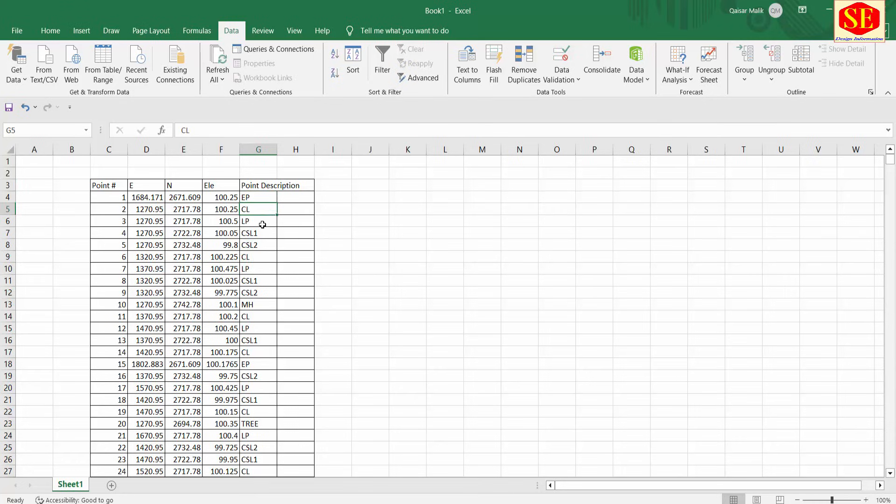
left_click(259, 221)
left_click(261, 233)
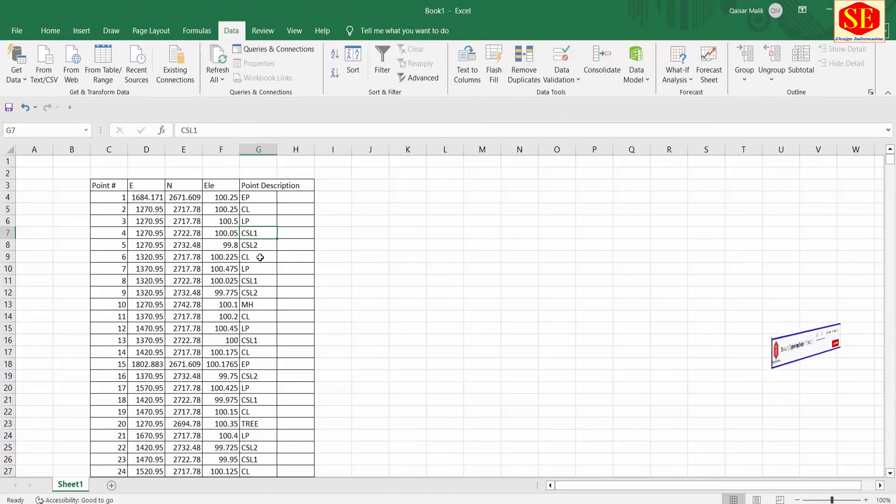
left_click(265, 245)
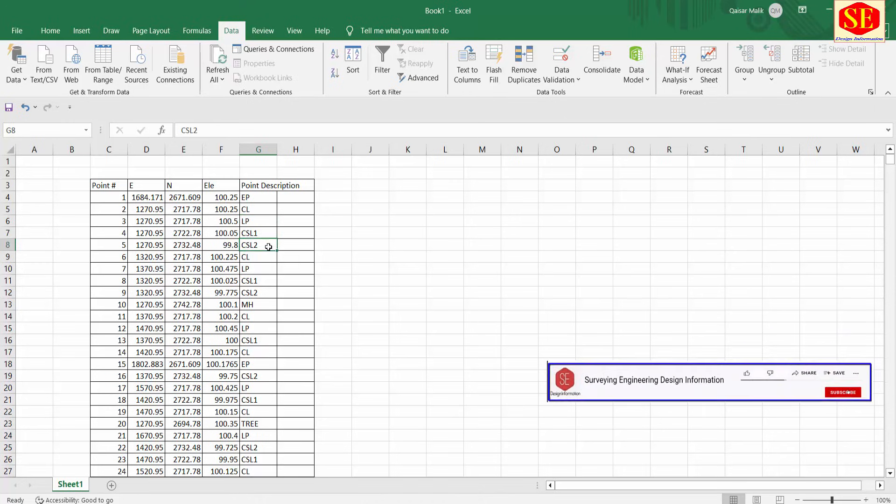
left_click(261, 258)
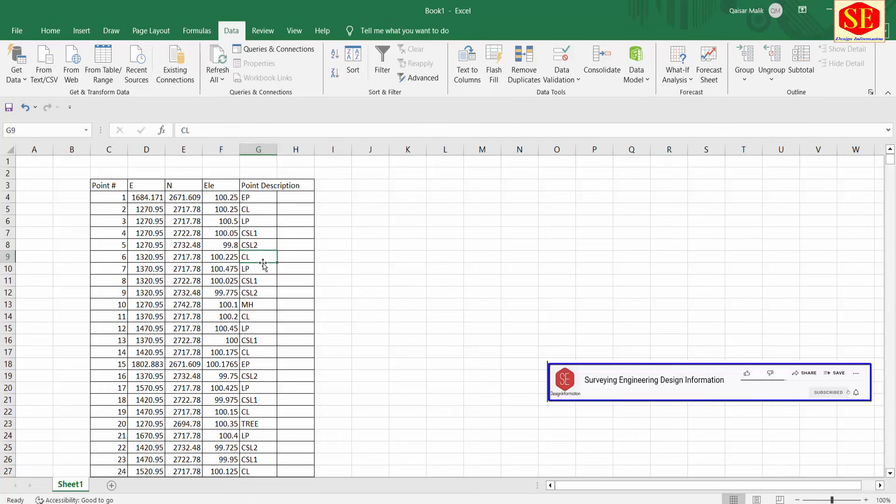
left_click(262, 267)
left_click(260, 301)
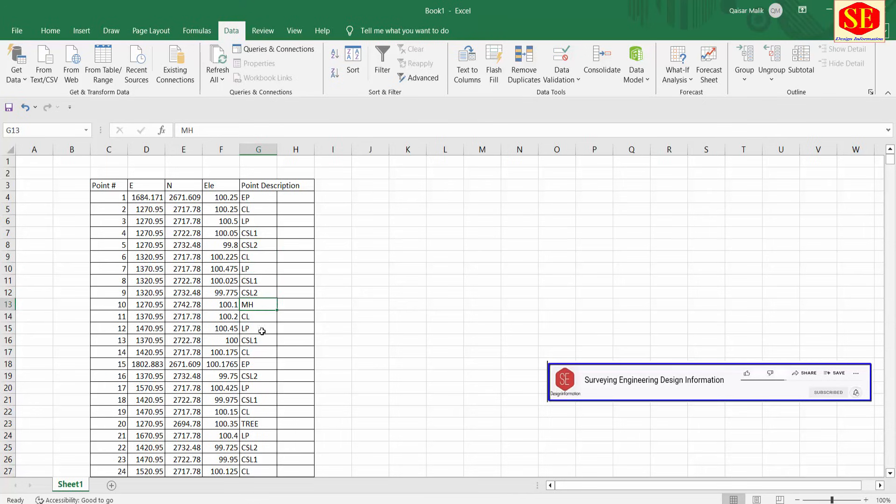
scroll(256, 352, "down", 4)
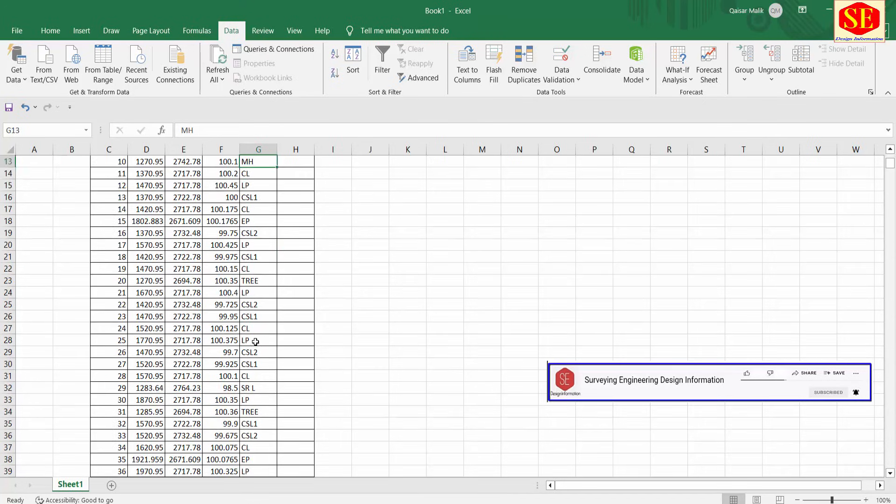
left_click_drag(254, 330, 251, 424)
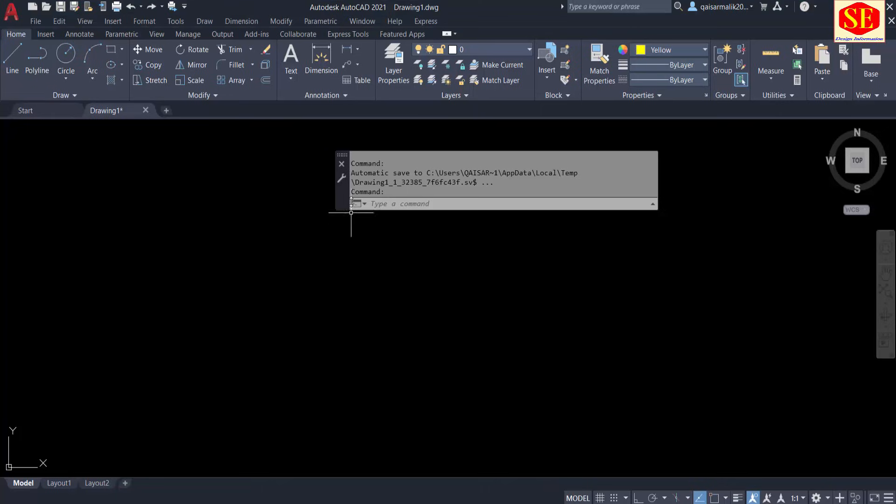
Step: Create seven new layers in the Layer Properties Manager for the survey features
left_click(397, 51)
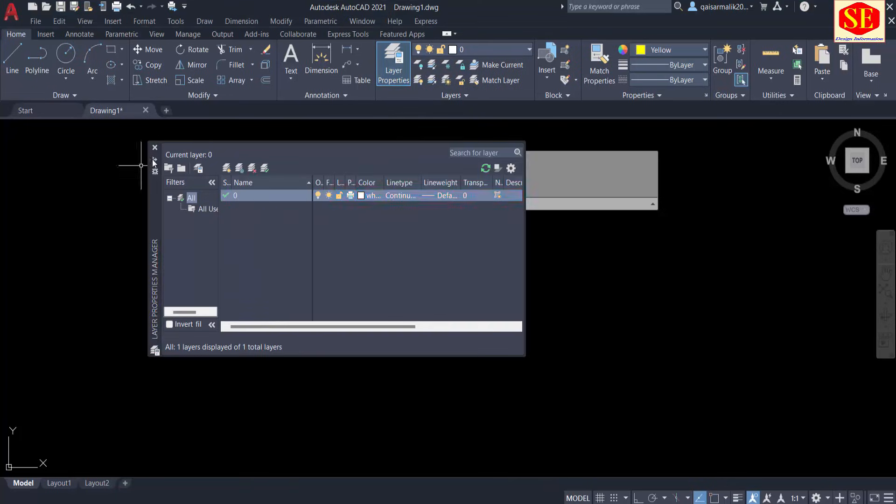
left_click_drag(155, 199, 149, 267)
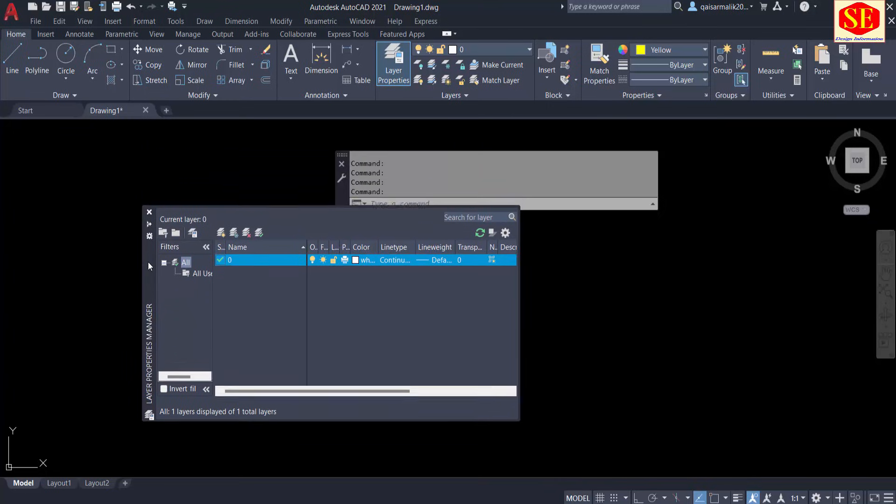
left_click(222, 236)
left_click(222, 236)
left_click(223, 235)
left_click(222, 235)
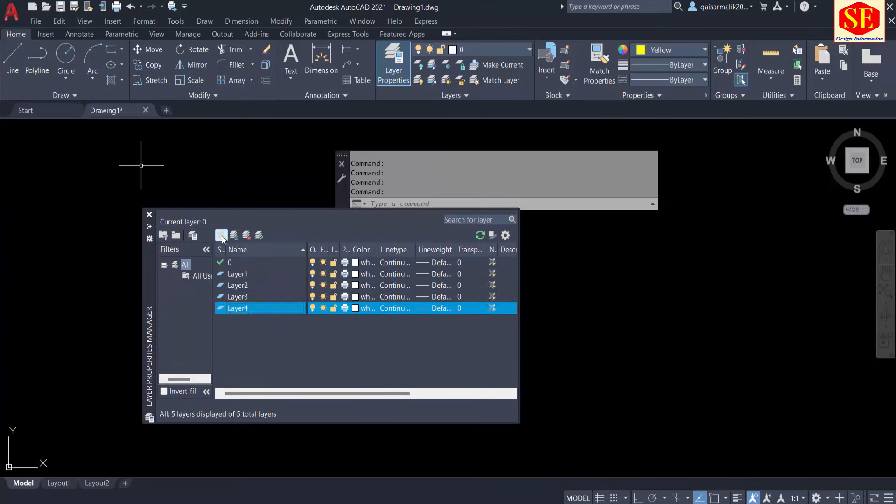
left_click(223, 235)
left_click(222, 236)
left_click(223, 236)
Step: Rename Layer1 as CL and set its colour to red
double_click(247, 277)
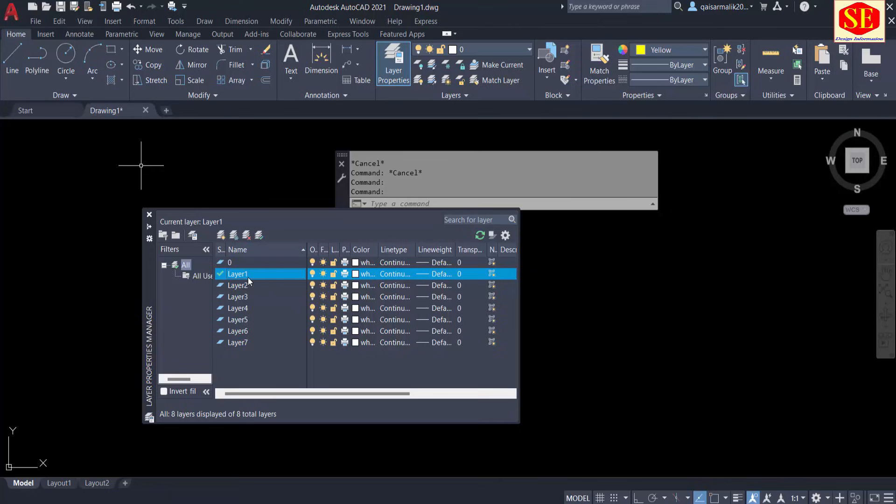
left_click(248, 277)
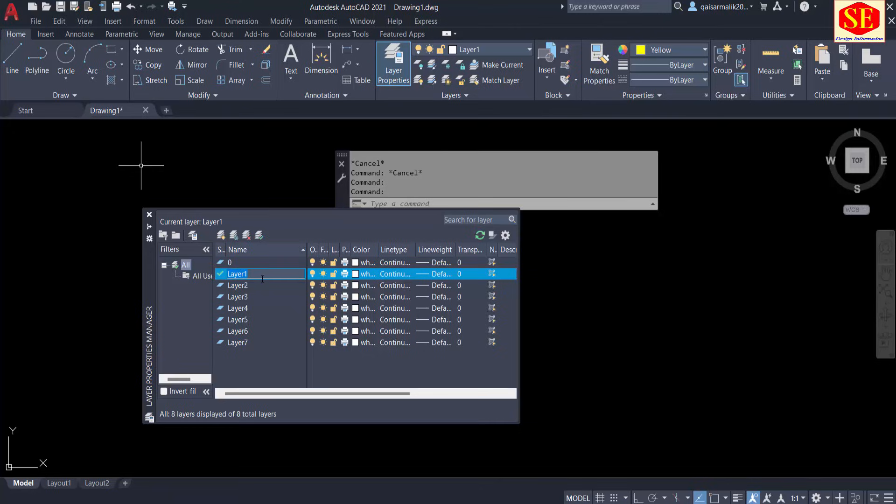
type("c")
key("Caps_Lock")
type("L")
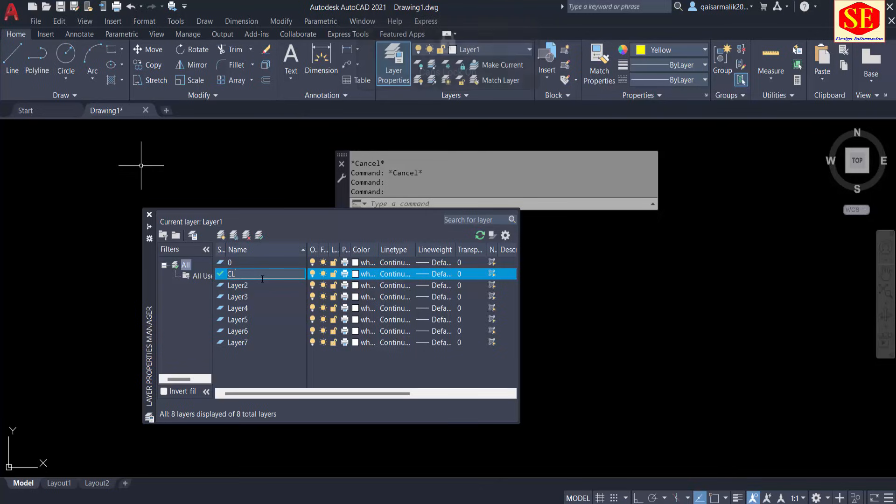
left_click(354, 279)
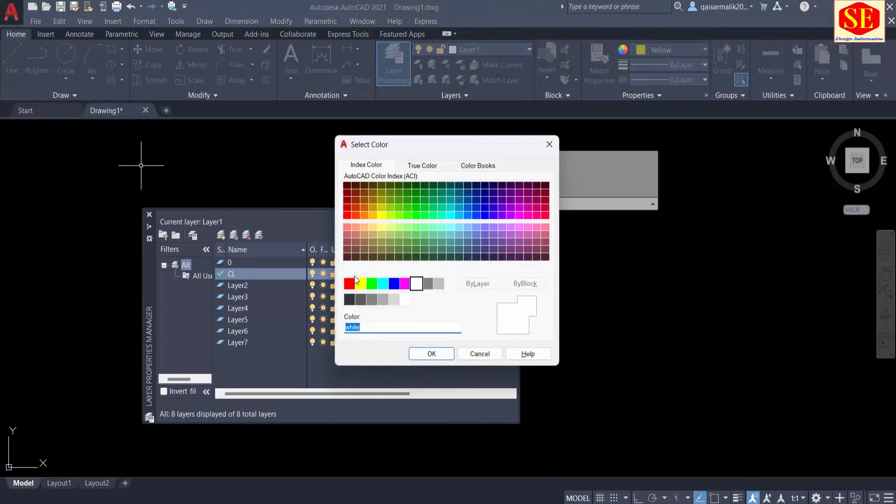
left_click(349, 283)
left_click(424, 360)
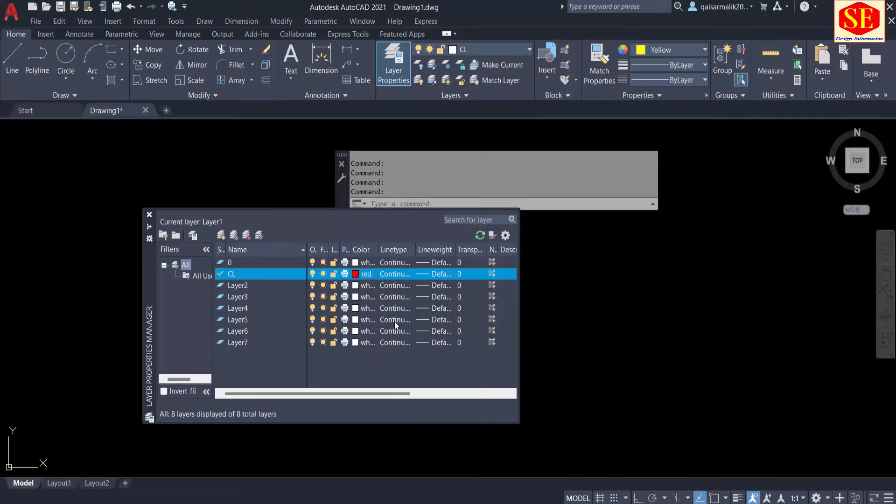
Step: Load the ACAD_ISO02W100 ISO dash linetype and assign it to the CL layer
left_click(393, 275)
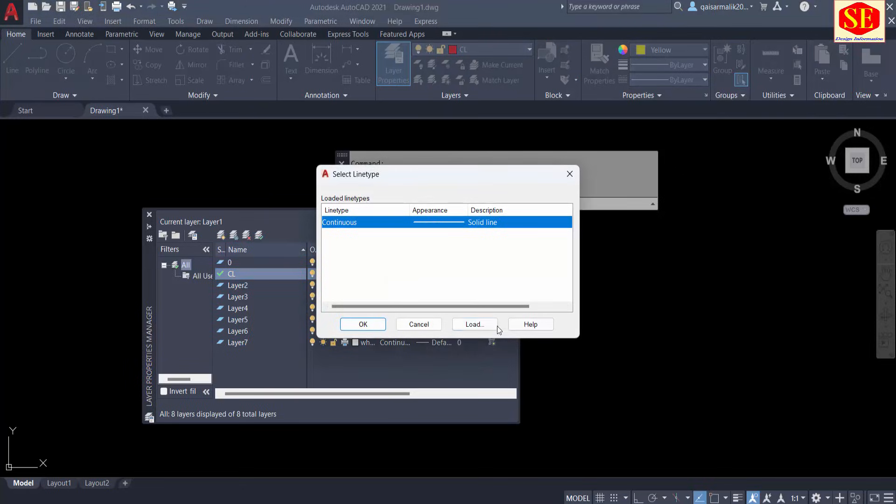
left_click(474, 324)
left_click(423, 235)
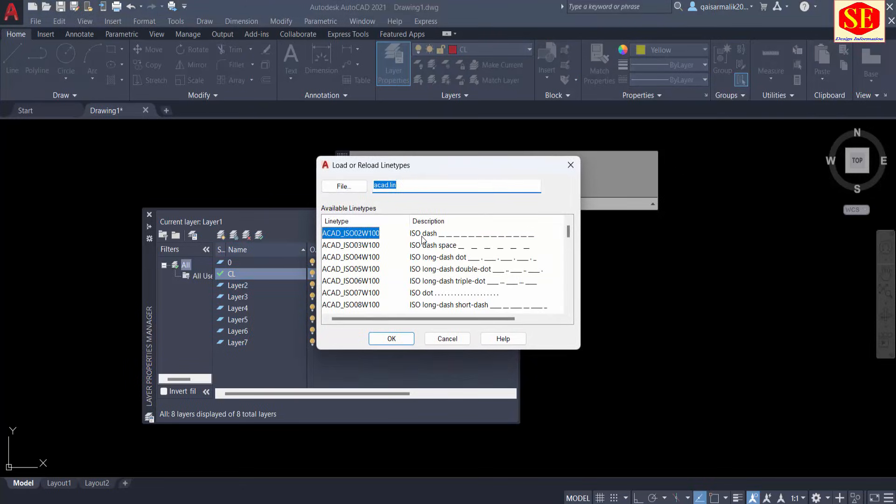
left_click(401, 338)
left_click(363, 324)
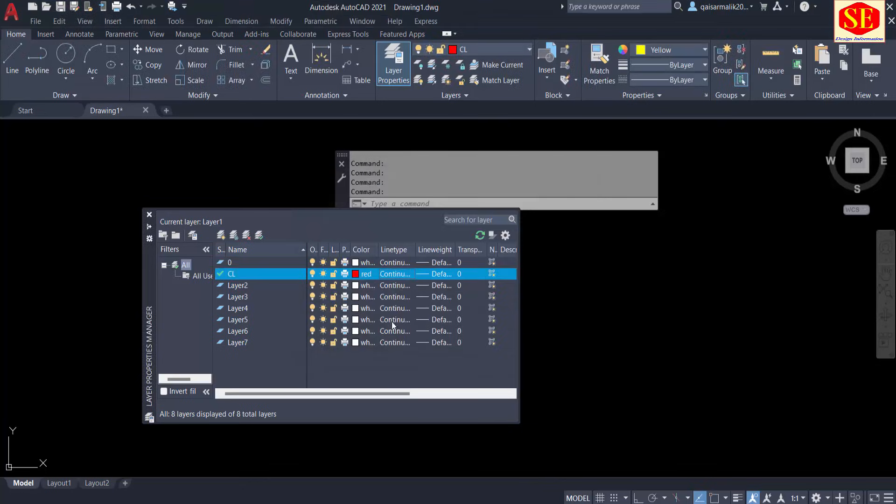
left_click(400, 277)
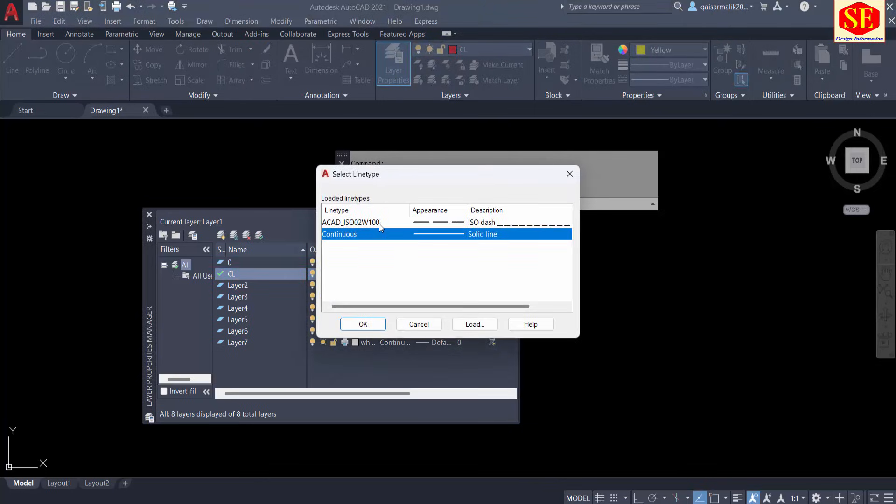
left_click(410, 223)
left_click(361, 322)
Step: Rename Layer2 as CS and set its colour to white
left_click(250, 284)
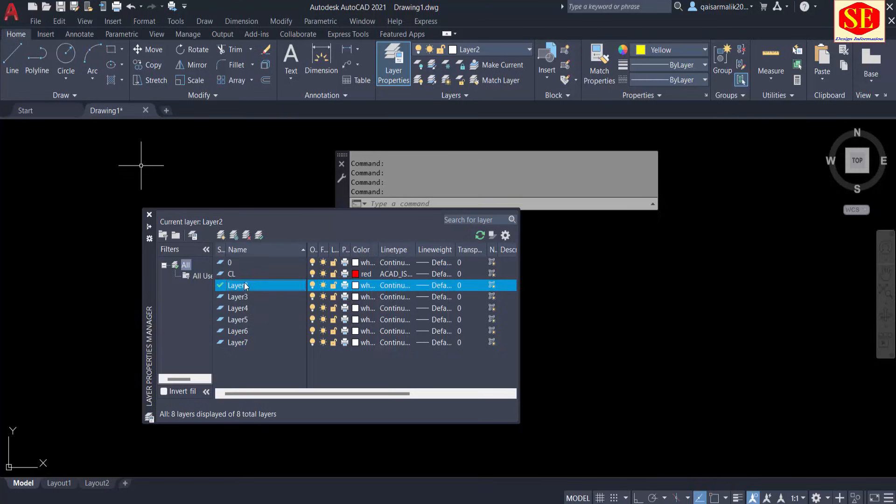
left_click(246, 285)
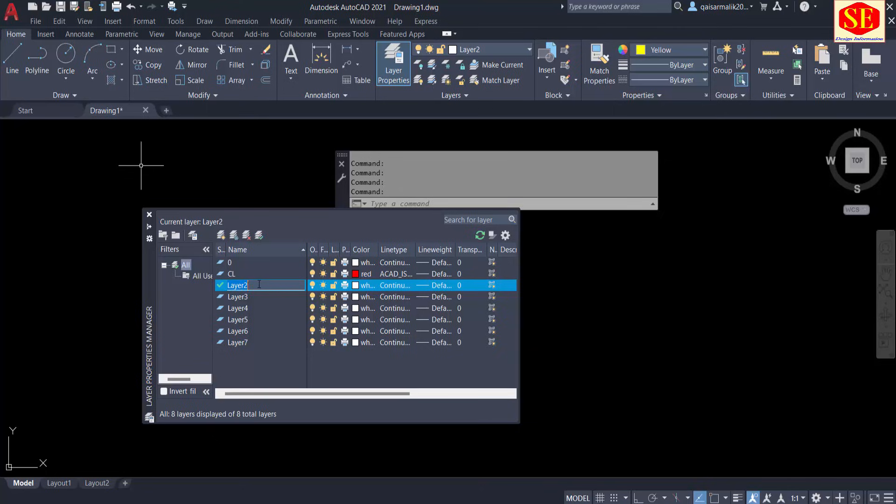
type("CS")
left_click(359, 286)
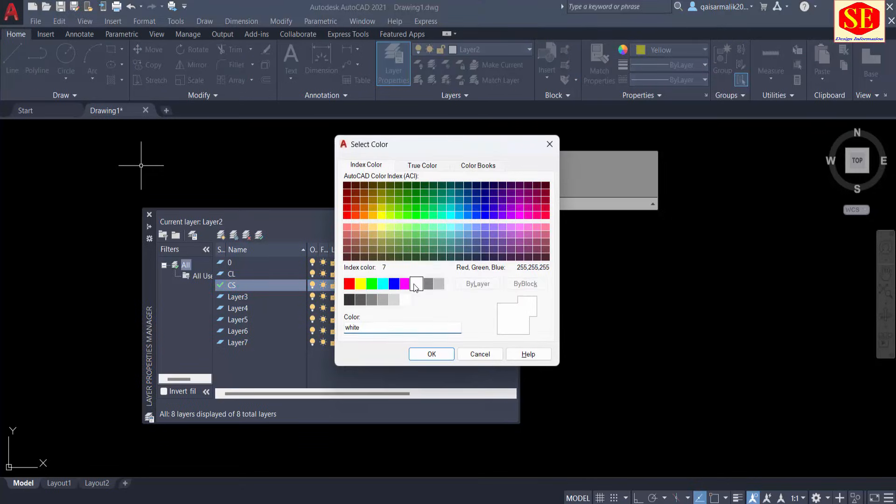
left_click(422, 353)
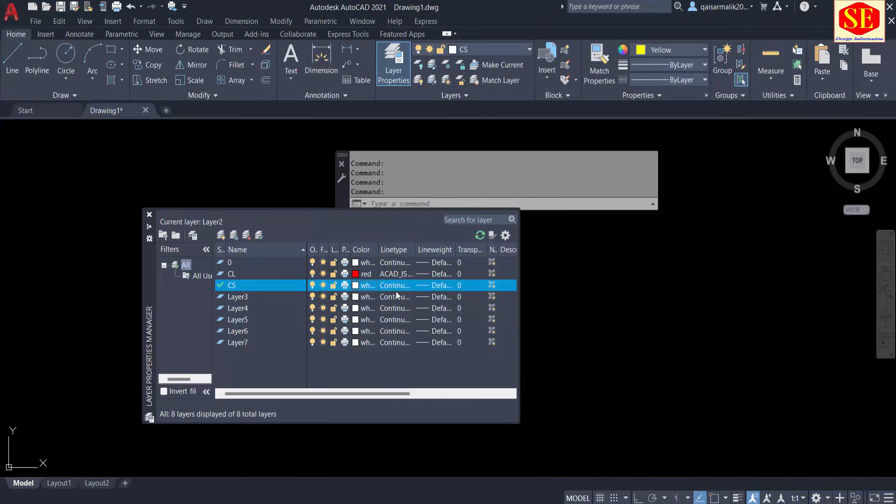
Step: Switch to Excel and check the point description codes in the survey table
left_click(447, 503)
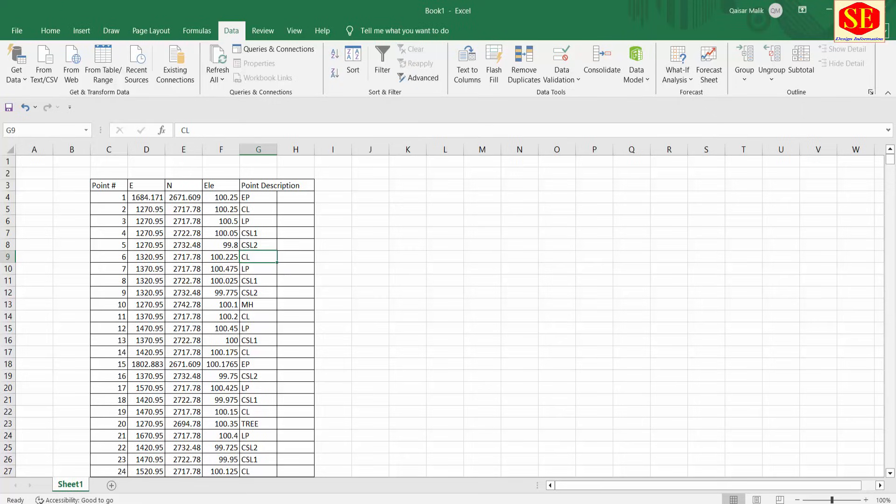
left_click(255, 267)
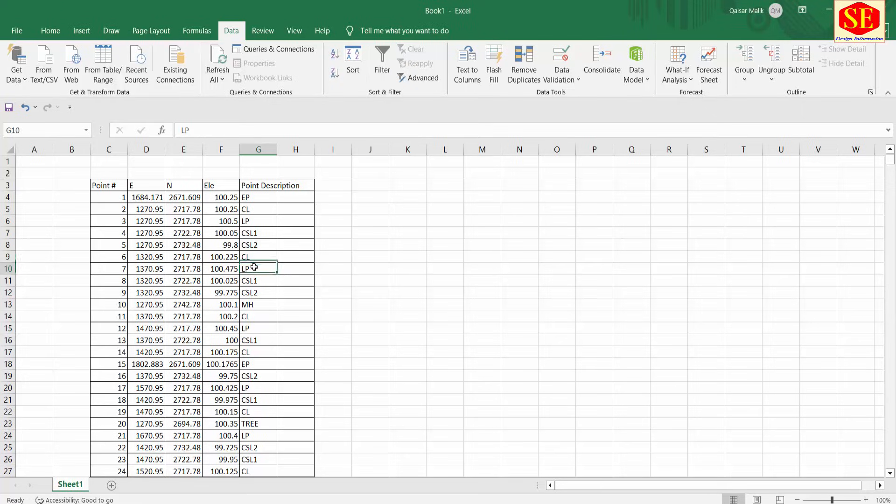
left_click(256, 307)
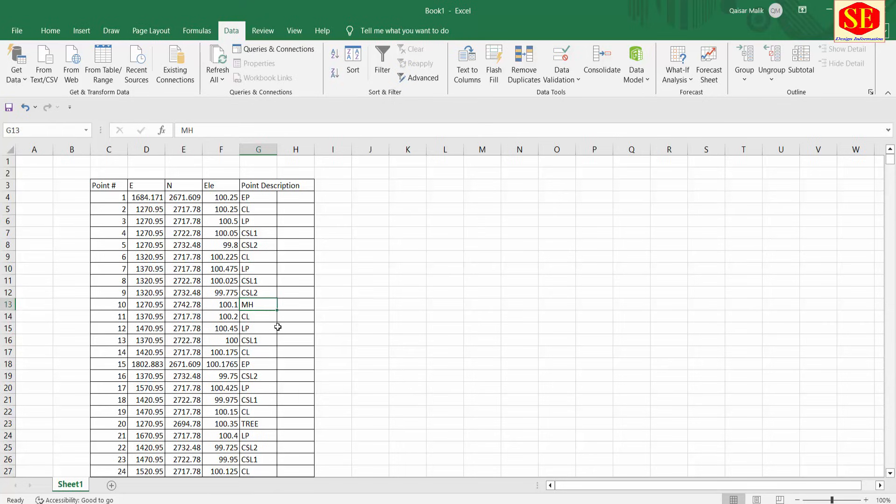
left_click(256, 366)
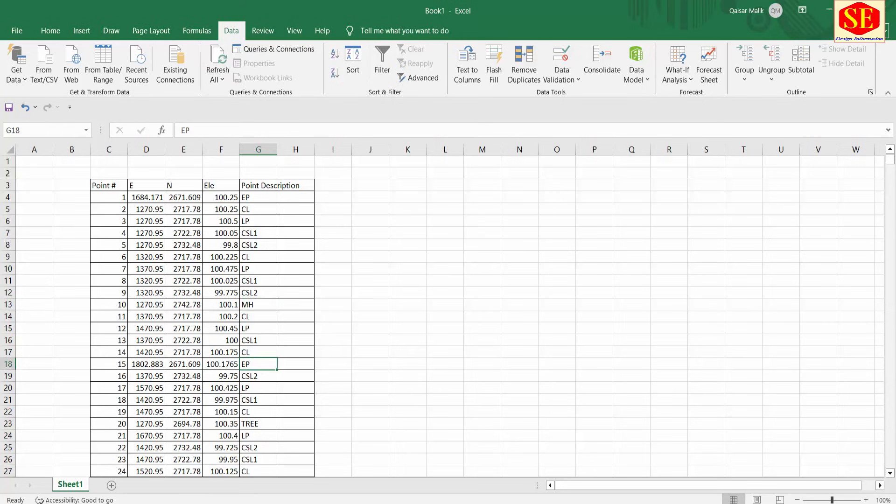
Step: Switch back to AutoCAD, make Layer3 the current layer, and rename it EP with the colour magenta
key("alt+Tab")
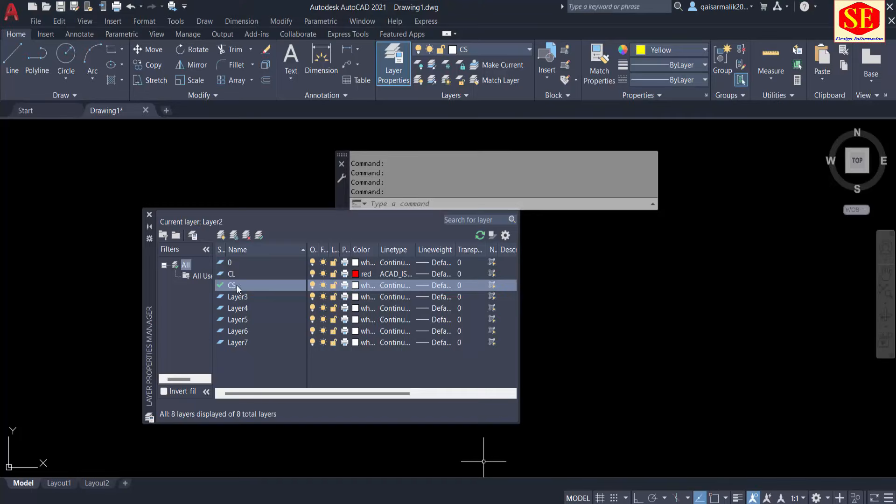
double_click(237, 297)
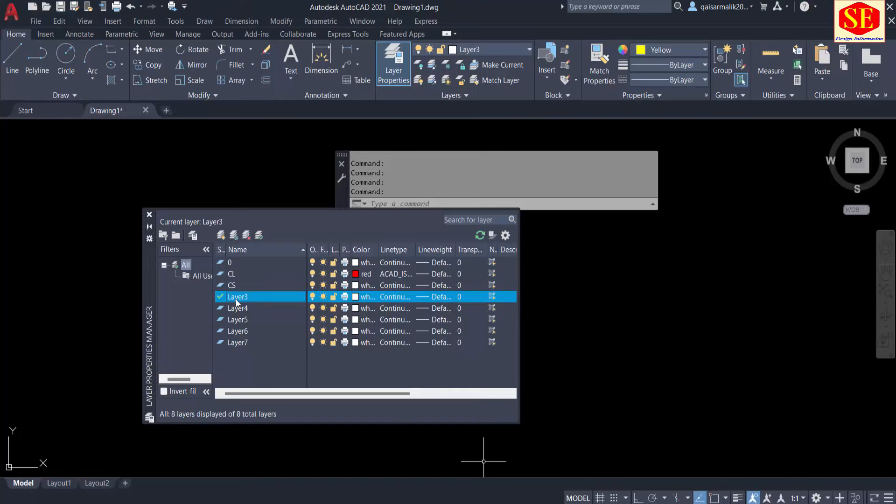
left_click(237, 297)
type("EP")
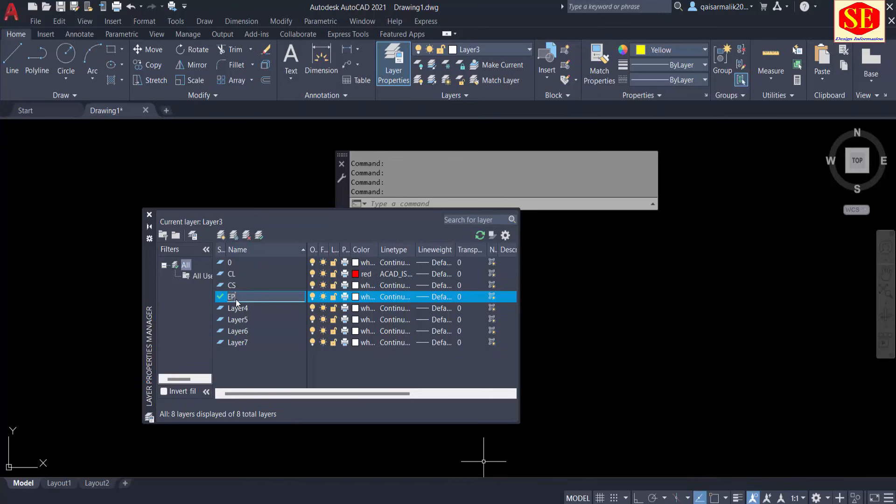
left_click(357, 298)
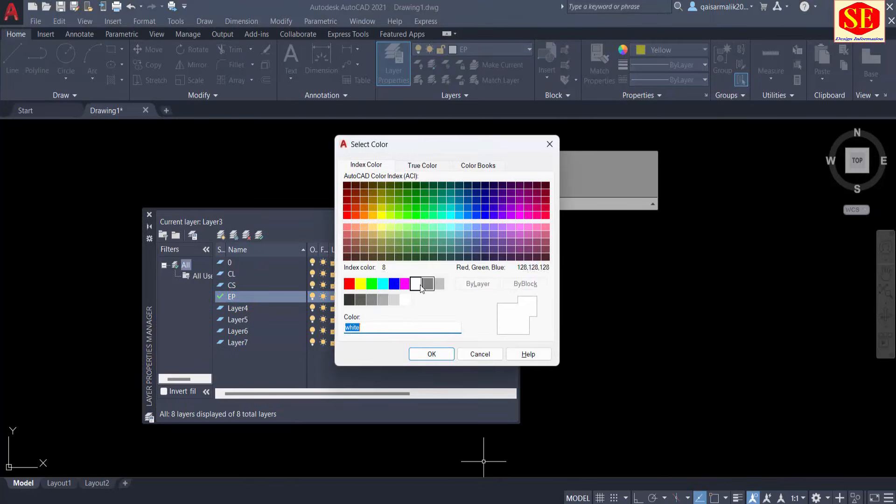
left_click(404, 284)
left_click(431, 354)
Step: Rename Layer4 as MH and set its colour to cyan
left_click(245, 309)
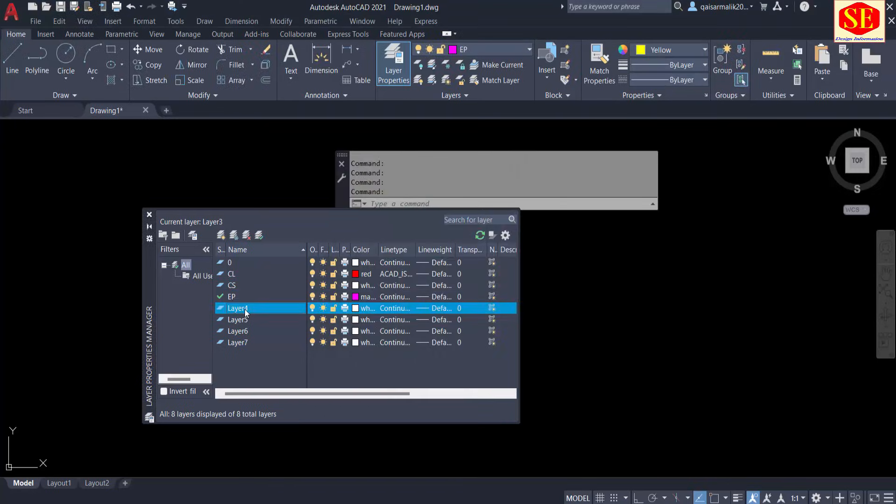
left_click(245, 309)
type("MH")
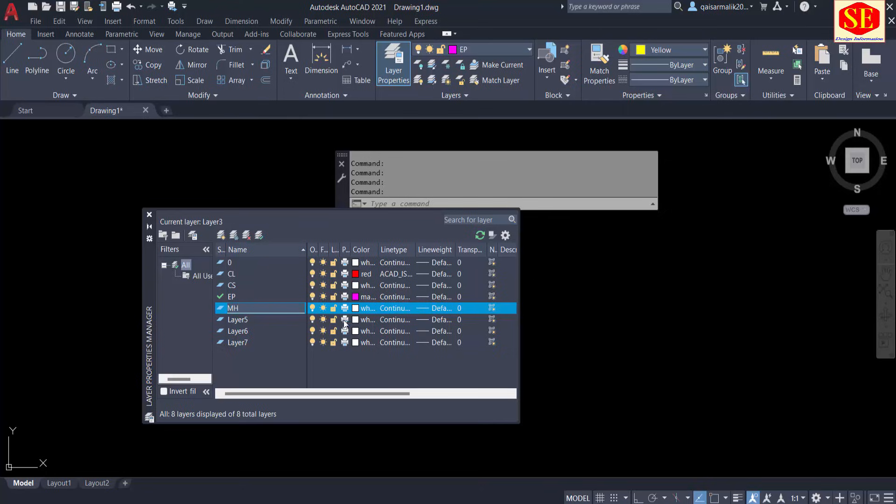
key("Return")
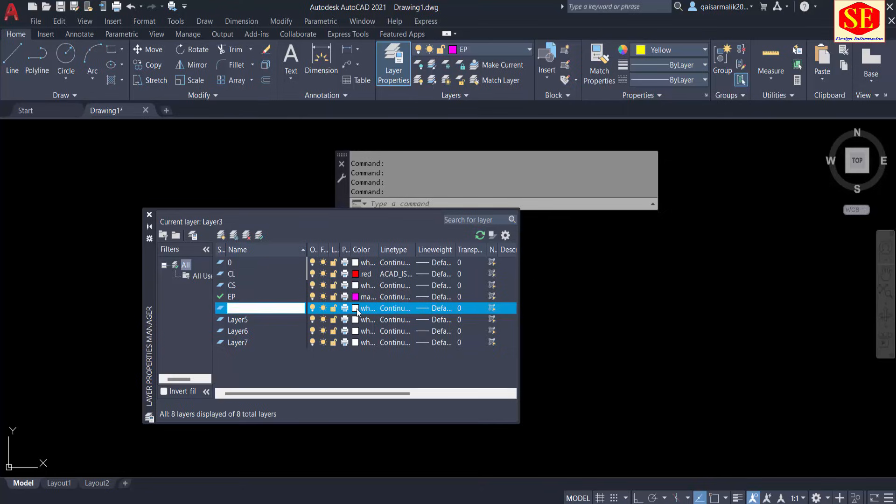
left_click(357, 309)
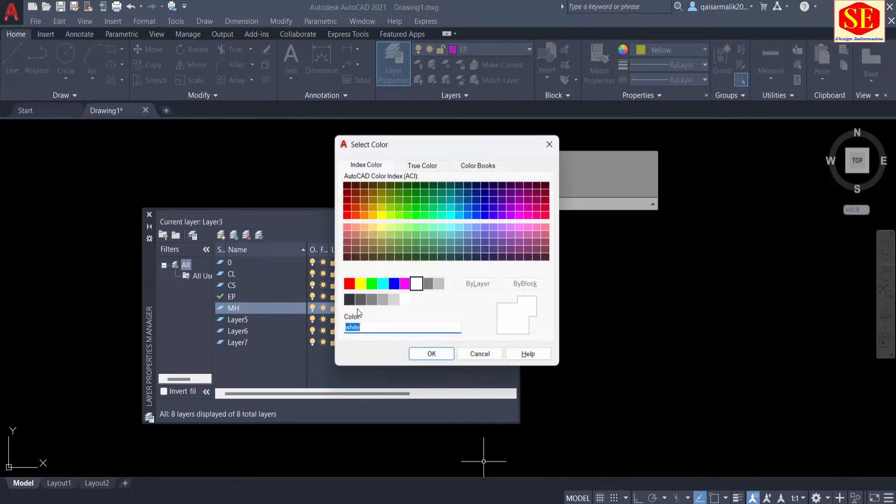
left_click(382, 284)
left_click(431, 354)
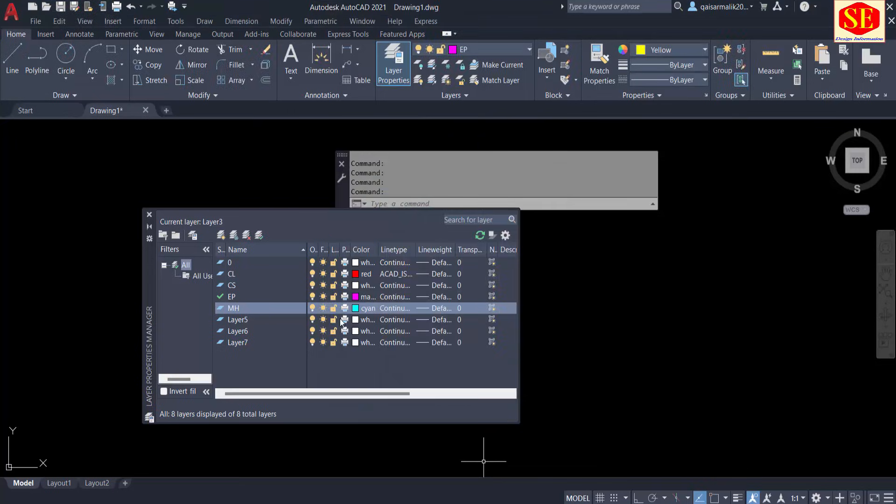
Step: Rename Layer5 as BLINE and set its colour to magenta
left_click(242, 320)
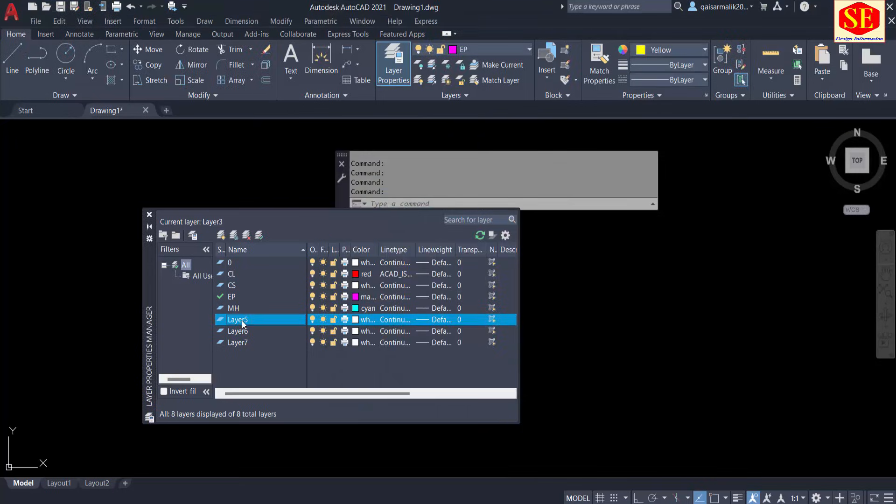
left_click(242, 321)
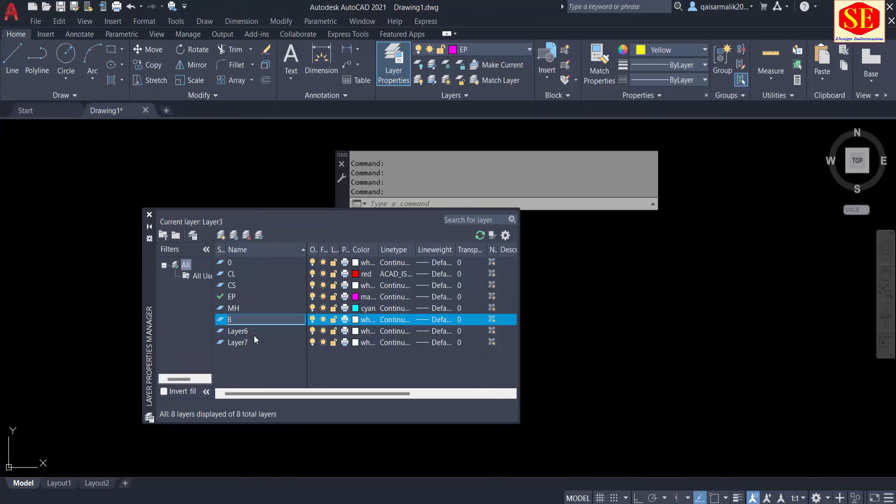
type("BLINE")
left_click(356, 321)
left_click(405, 283)
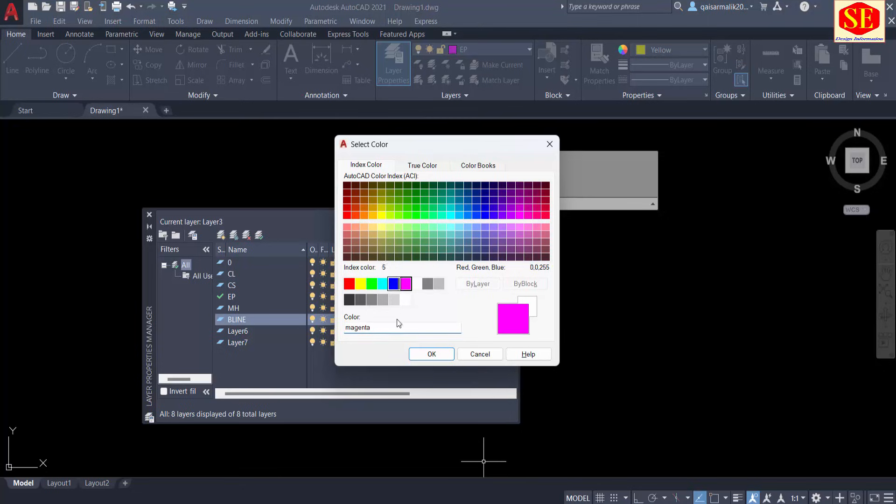
left_click(430, 355)
Step: Rename Layer6 as SR and set its colour to white
left_click(242, 332)
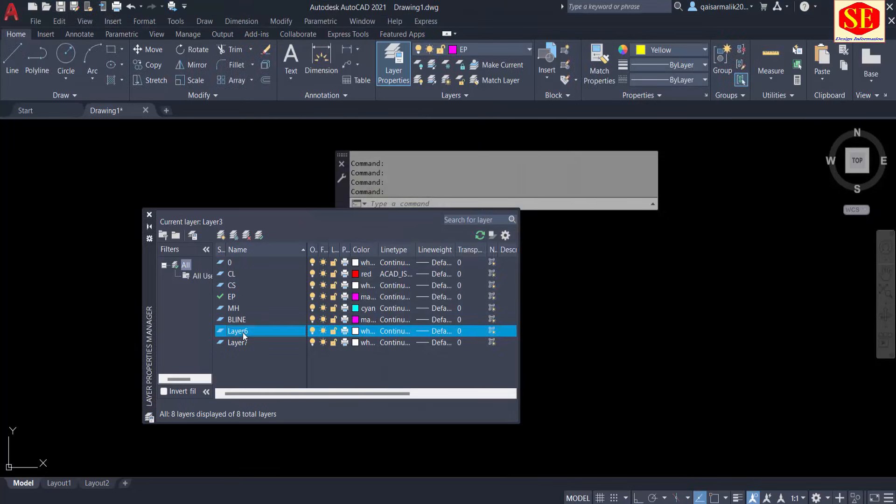
left_click(243, 332)
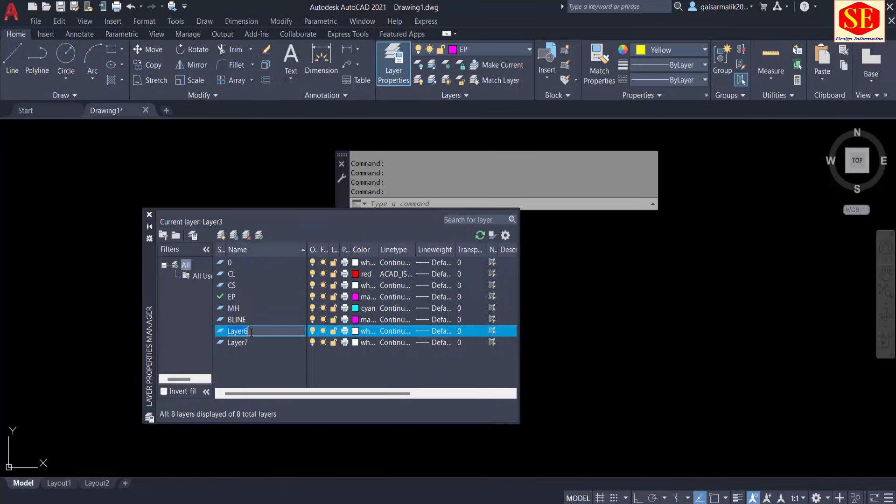
type("SR")
left_click(357, 331)
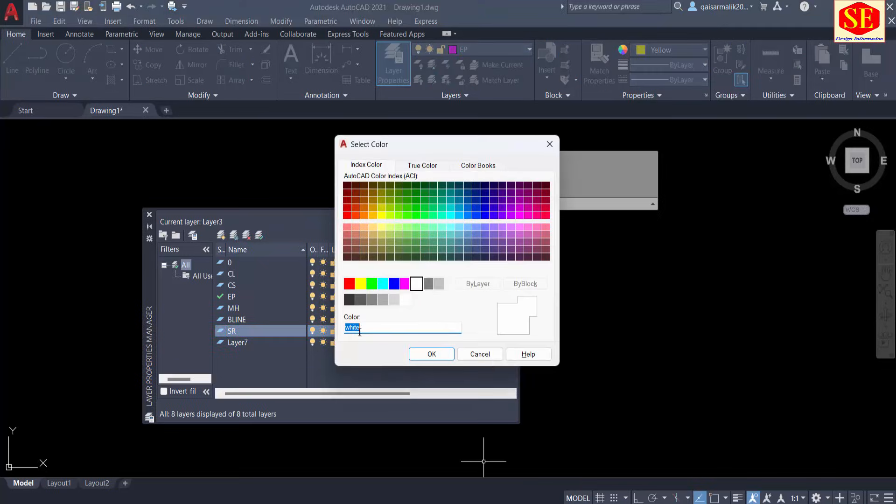
left_click(437, 354)
Step: Assign the ACAD_ISO02W100 ISO dash linetype to the SR layer
left_click(399, 331)
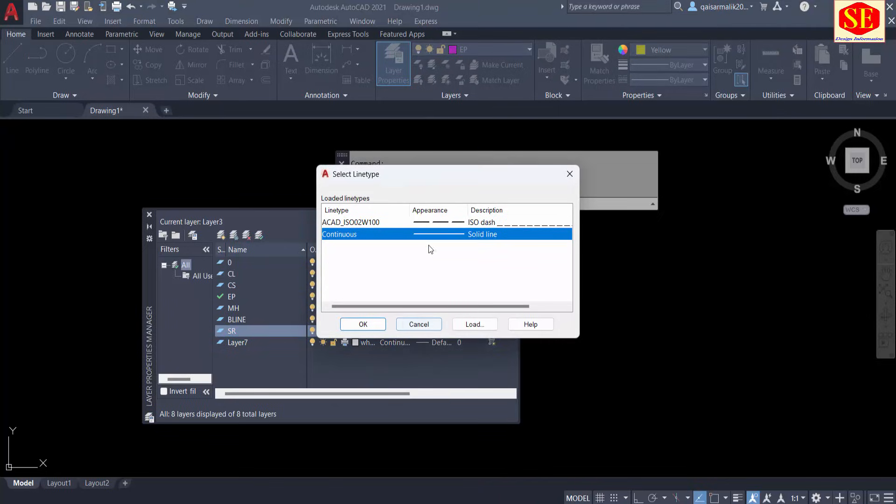
left_click(425, 222)
left_click(362, 323)
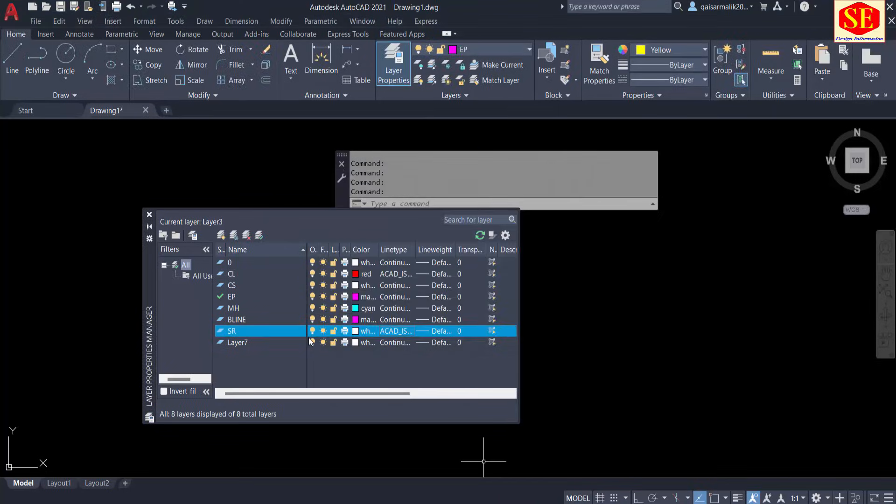
Step: Rename Layer7 as LP and set its colour to green
left_click(239, 344)
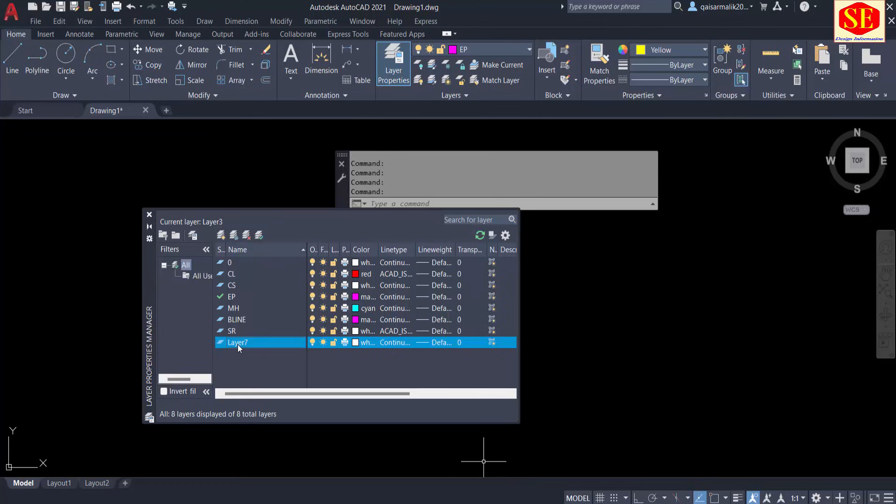
left_click(237, 344)
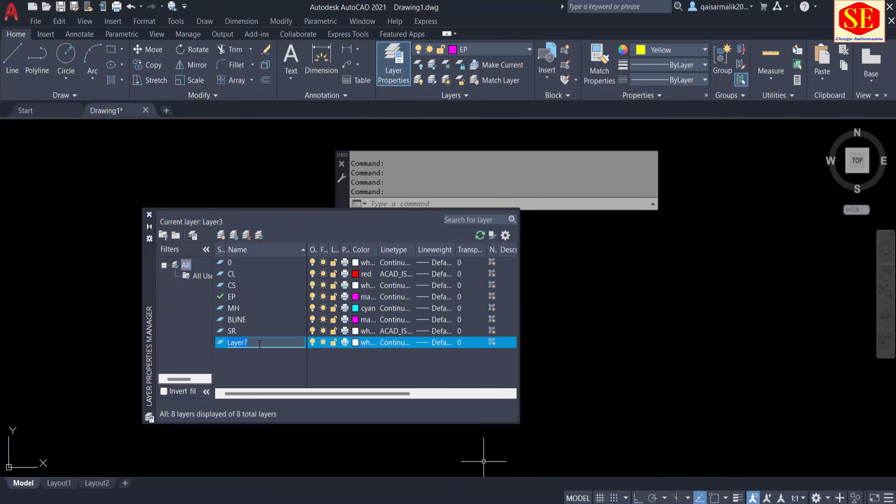
type("LP")
left_click(355, 345)
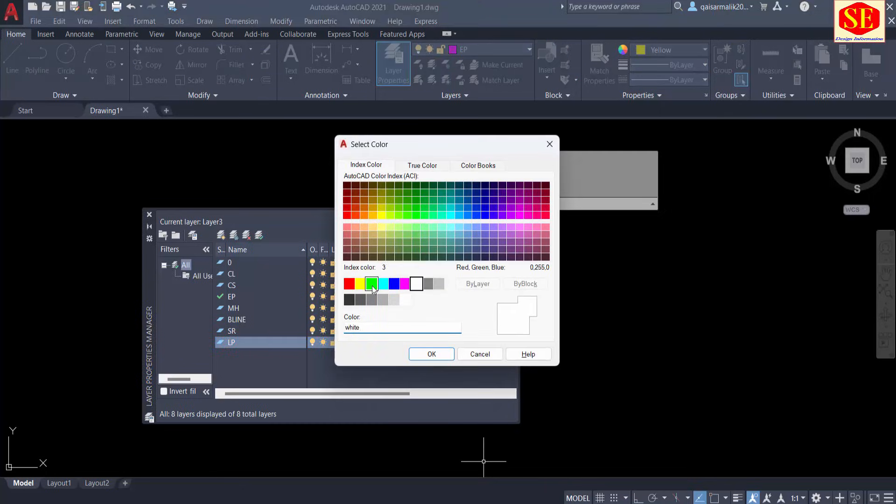
left_click(372, 283)
left_click(430, 355)
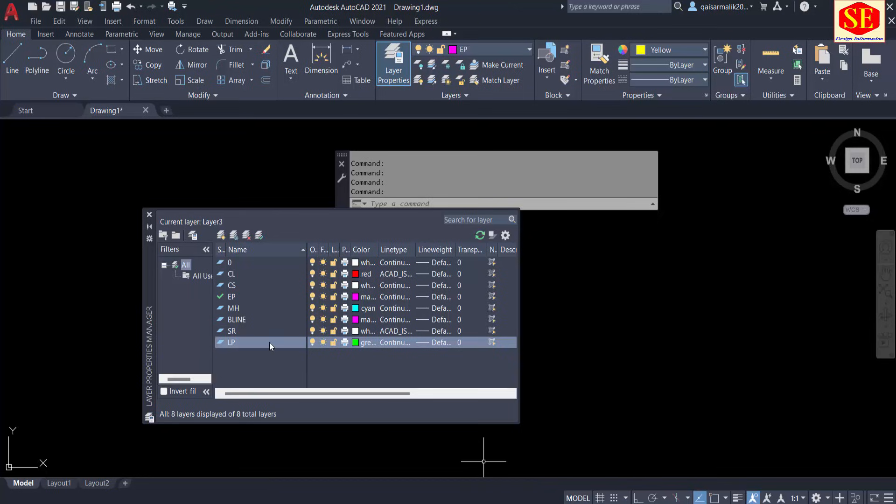
Step: Create three more layers after LP for the remaining survey data
left_click(221, 235)
left_click(221, 235)
left_click(221, 235)
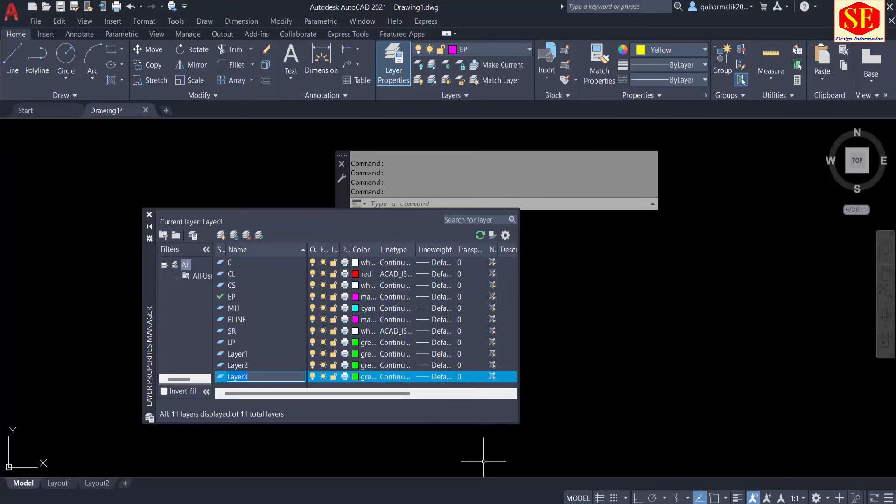
Step: Switch to Excel and examine the easting, northing and elevation of the first survey point
key("alt+Tab")
key("Up")
key("Up")
key("Up")
key("Up")
key("Up")
key("Up")
key("Up")
key("Up")
key("Up")
key("Up")
key("Up")
key("Up")
key("Up")
key("Up")
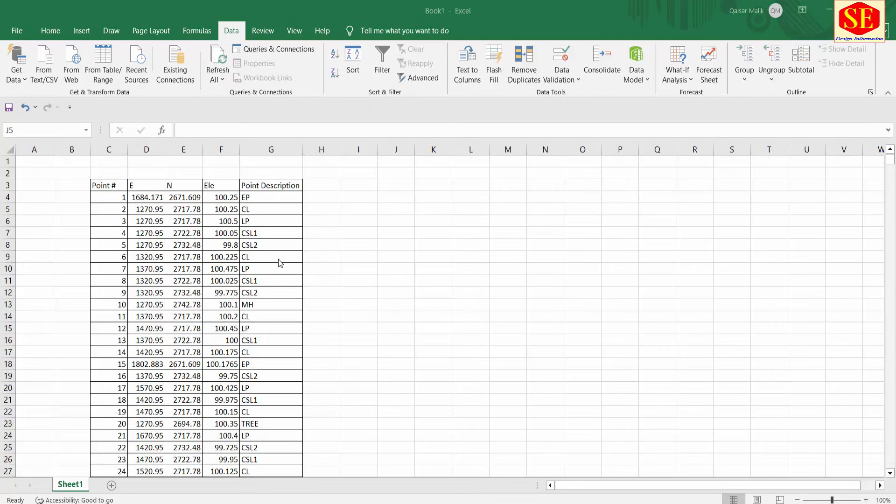
left_click(333, 242)
left_click(325, 197)
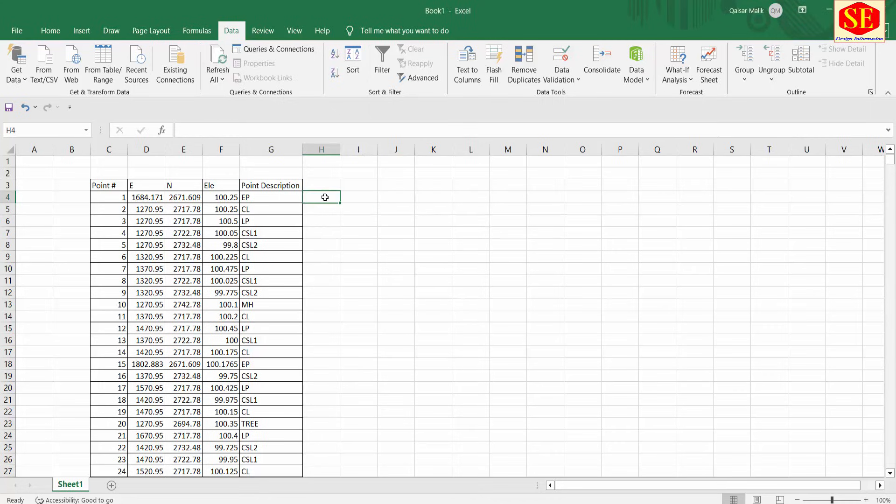
left_click(149, 198)
left_click(183, 197)
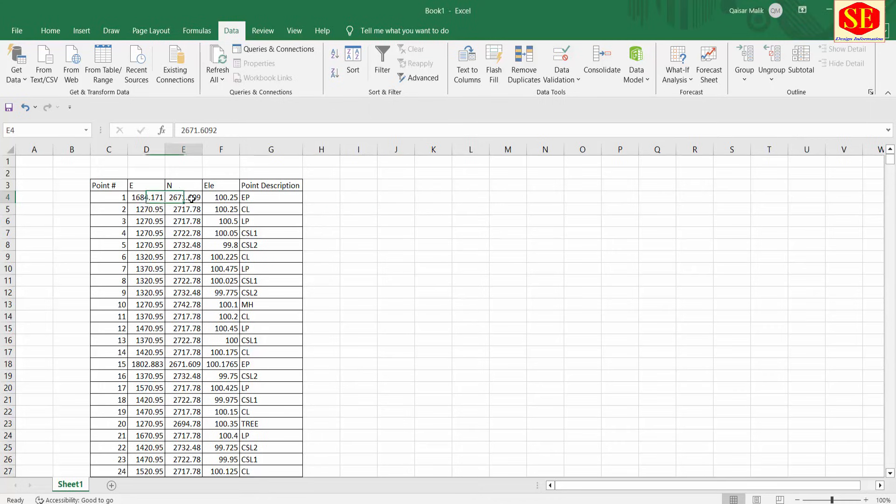
left_click(209, 200)
left_click(152, 200)
left_click(180, 198)
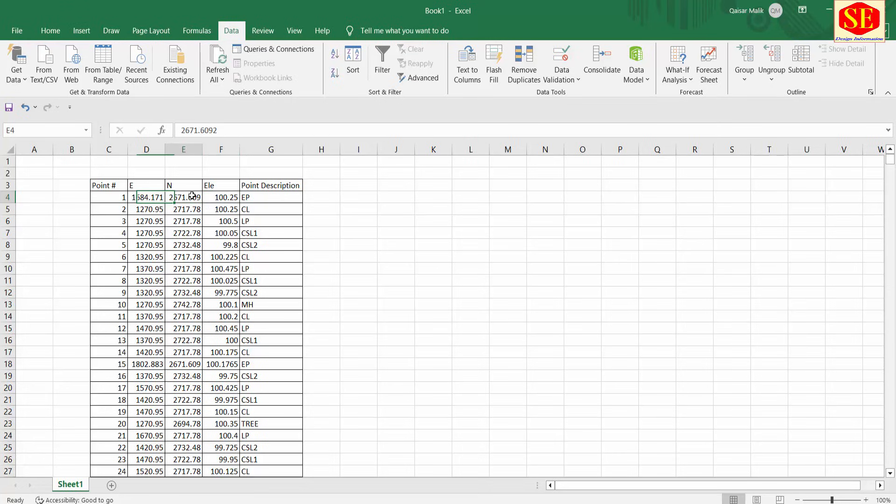
left_click(230, 197)
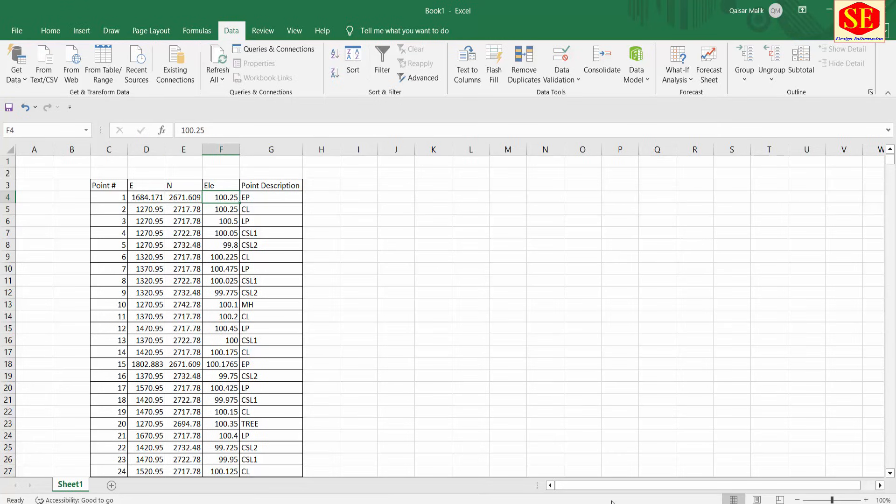
Step: Switch to AutoCAD, rename Layer1 as POINTS and set its colour to white
key("alt+Tab")
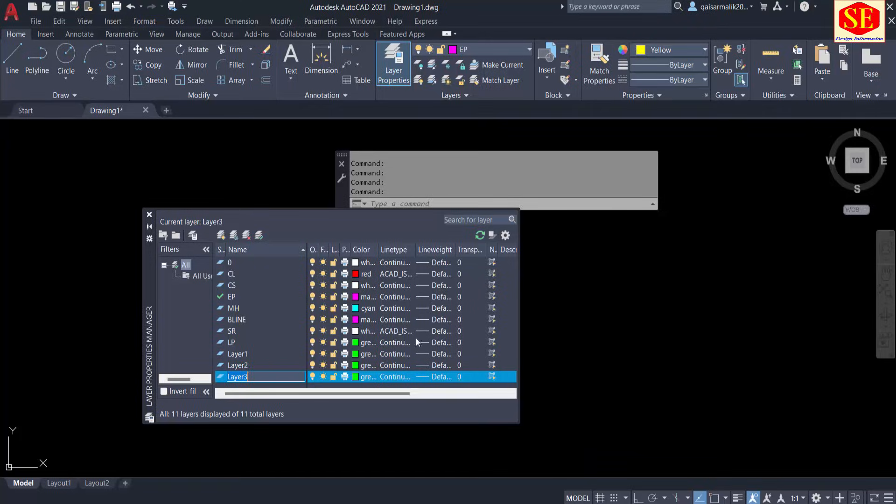
left_click(150, 226)
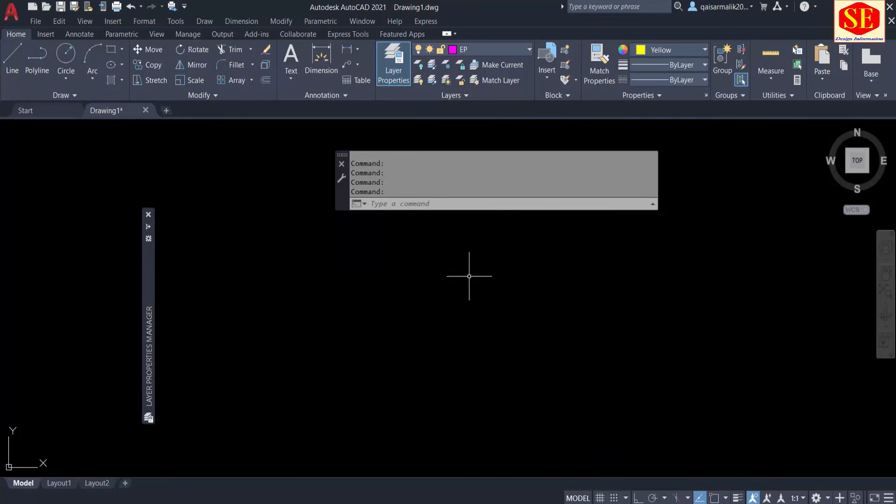
mouse_move(149, 236)
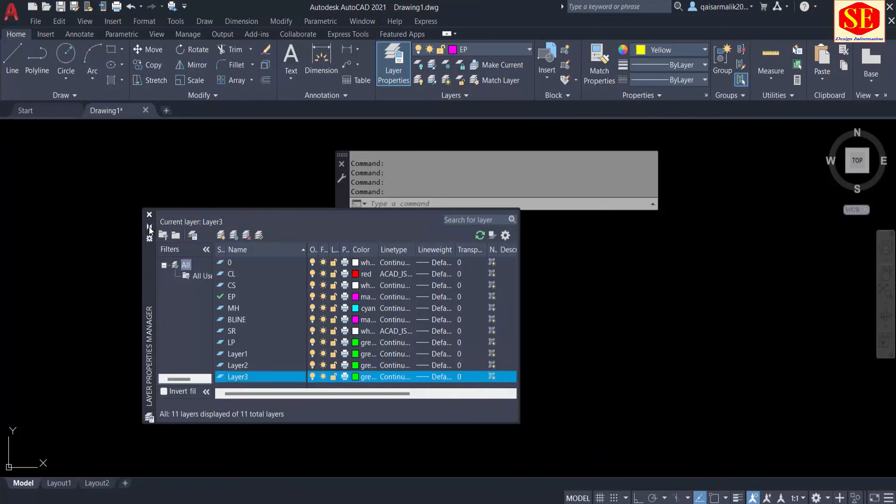
left_click(242, 354)
left_click(242, 353)
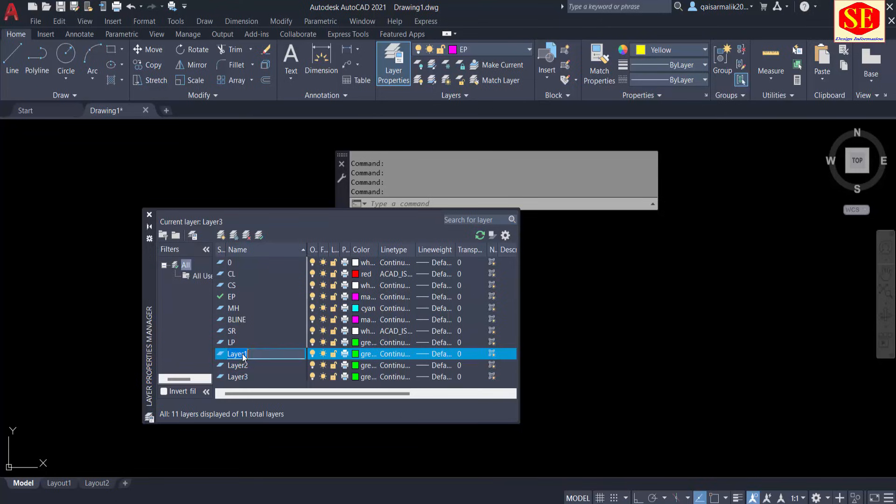
type("POINTS")
left_click(355, 354)
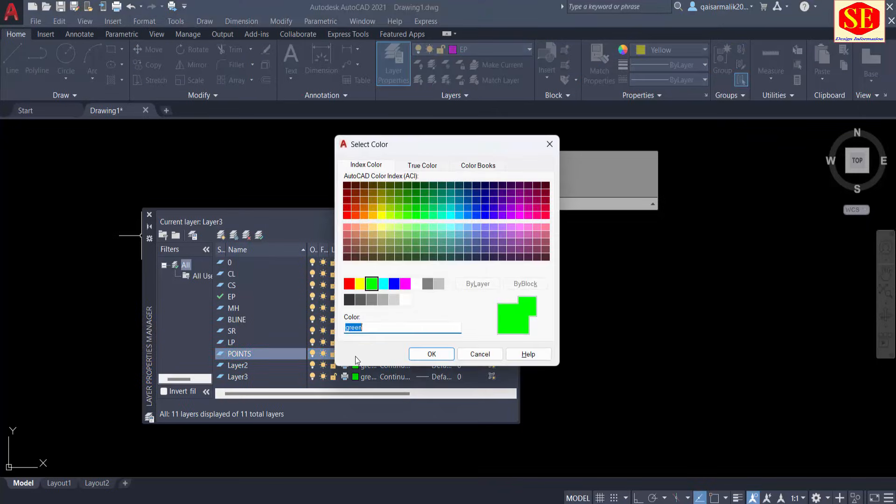
left_click(417, 285)
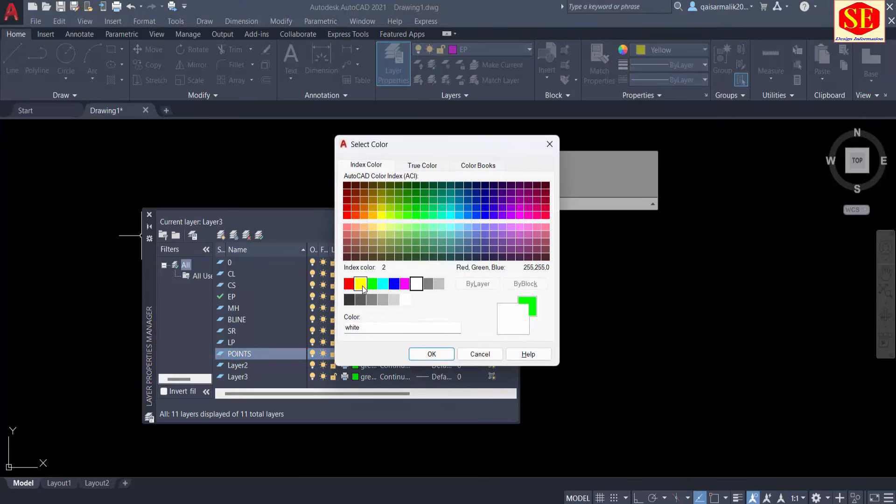
left_click(418, 354)
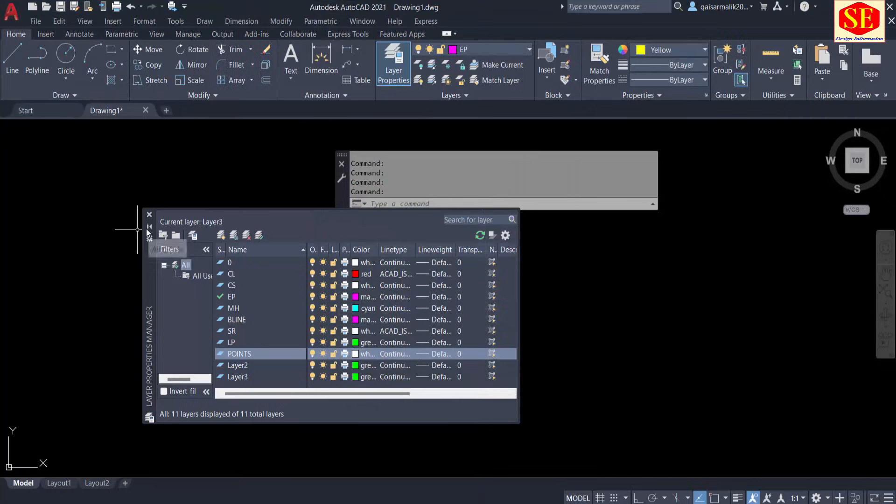
left_click(147, 227)
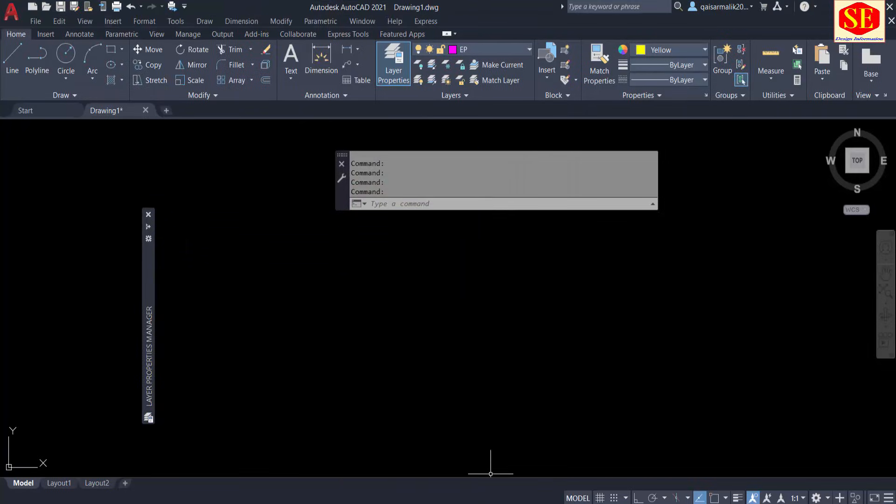
Step: Switch to Excel and enter the formula =D4&","&E4&","&F4 in cell I4 to join the first point's coordinates with commas
key("alt+Tab")
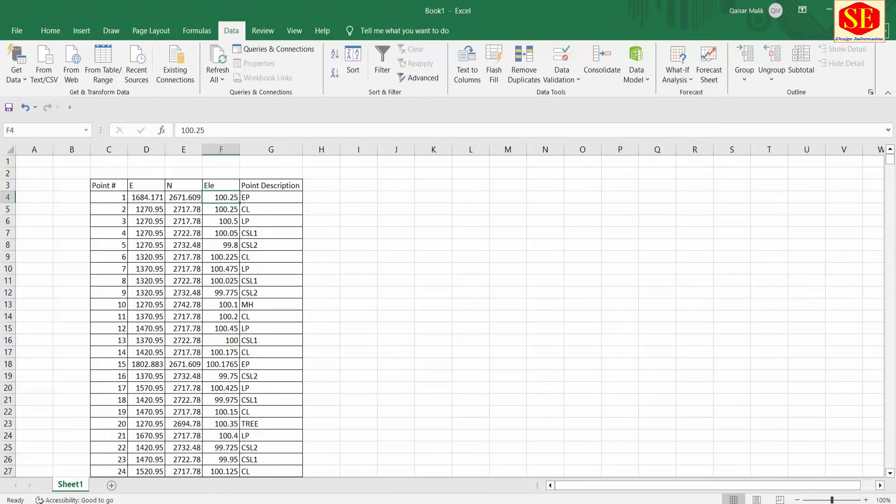
left_click(325, 198)
left_click(355, 201)
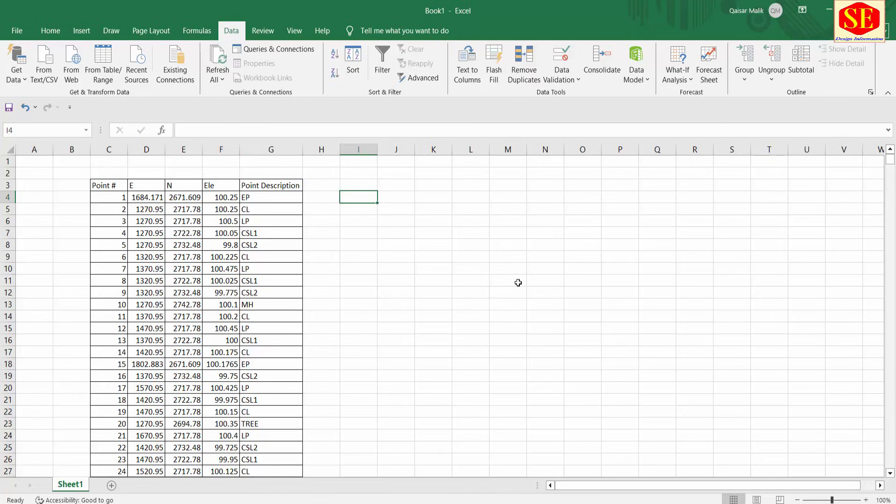
type("=")
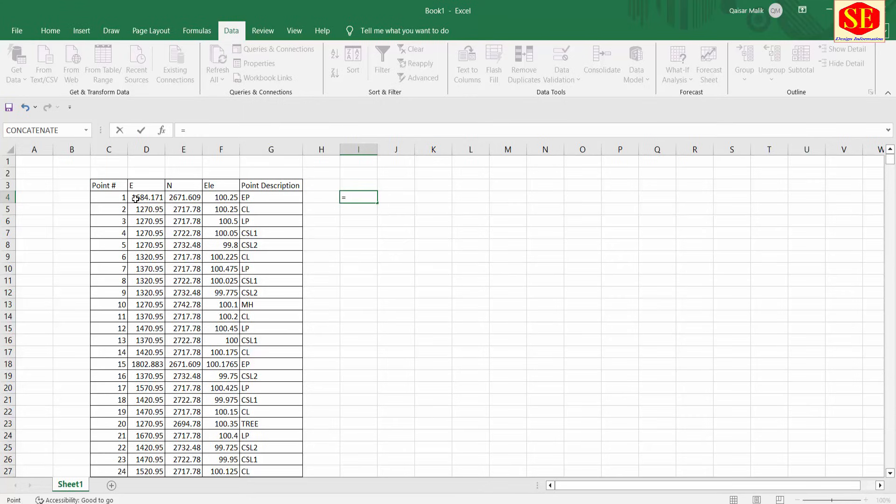
left_click(136, 199)
type("&\",")
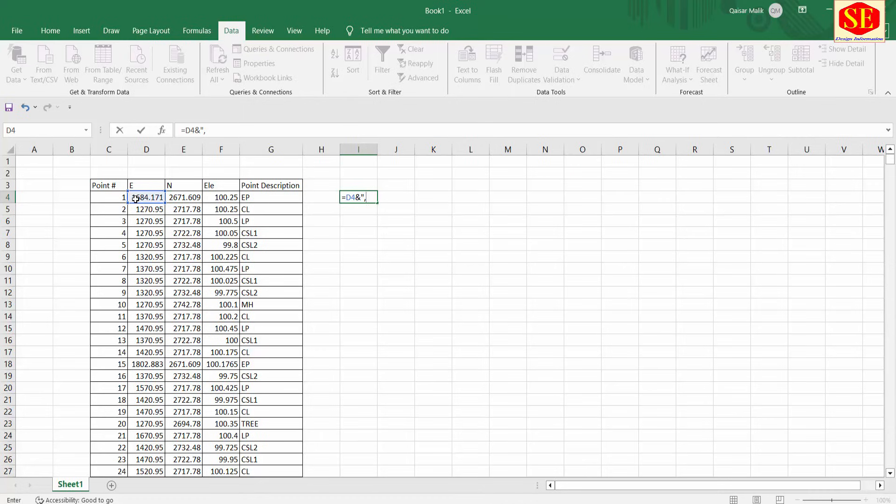
type("\"&")
left_click(192, 198)
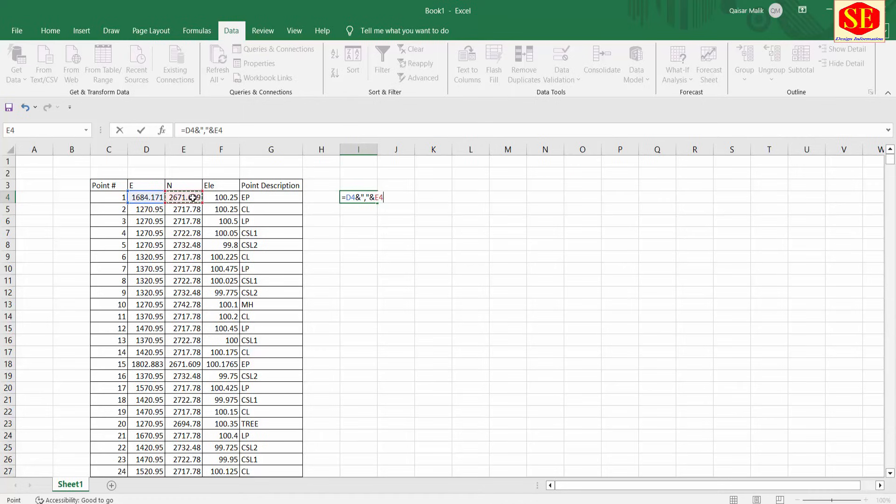
type("&\",\"&")
left_click(220, 197)
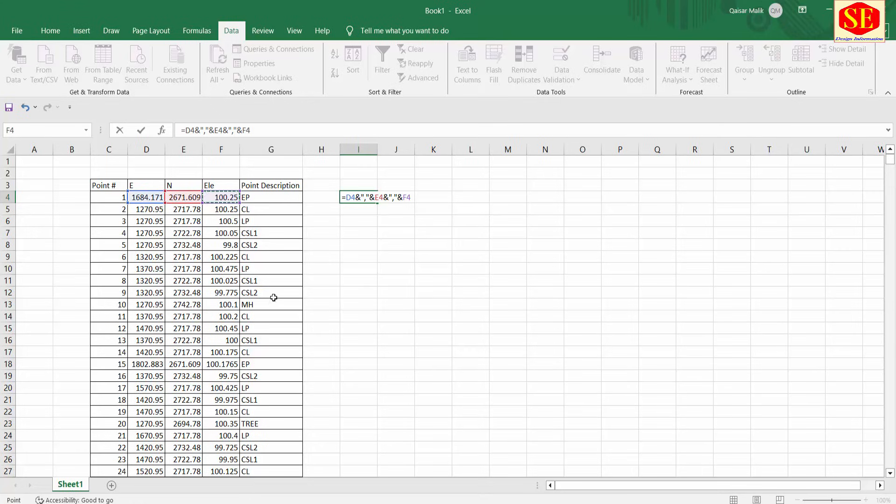
key("Return")
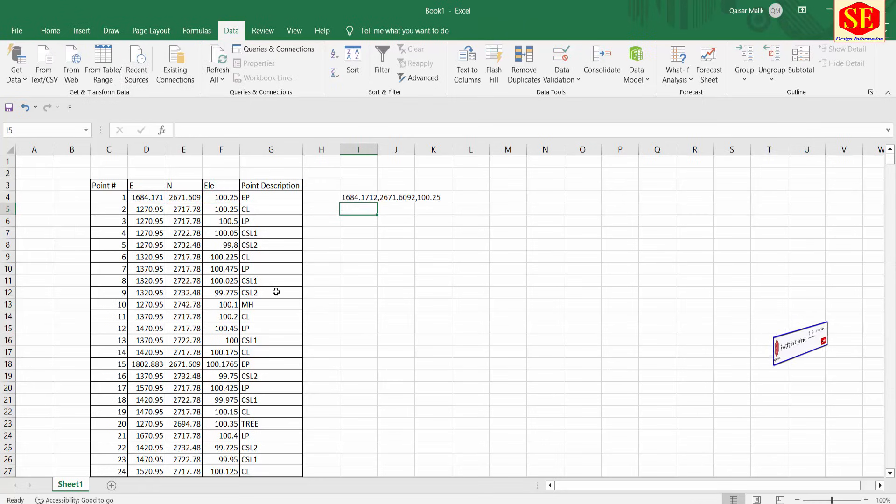
Step: Fill the coordinate formula from I4 down column I to the last survey point
left_click(358, 197)
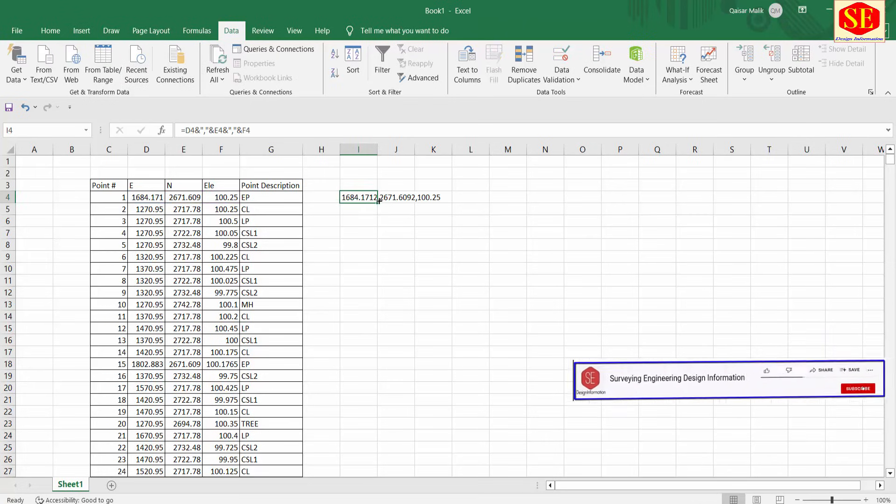
left_click_drag(377, 206, 382, 464)
left_click_drag(889, 463, 887, 145)
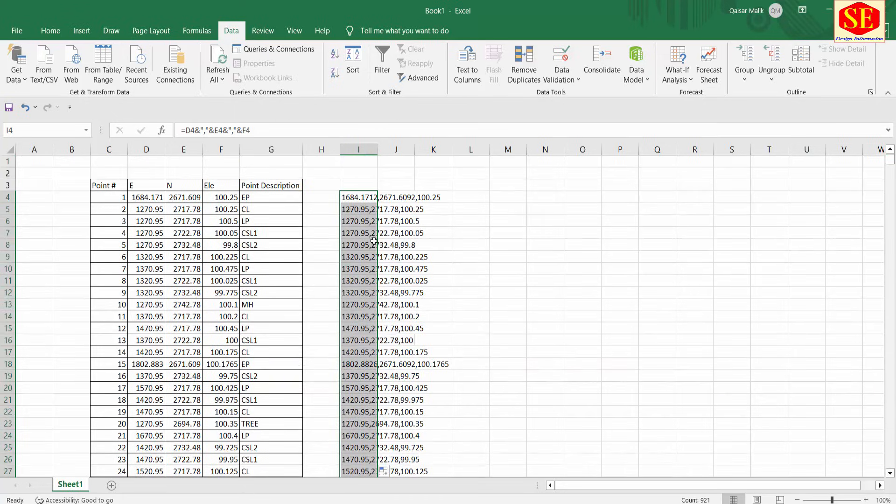
Step: Copy the filled coordinate strings in column I and switch to AutoCAD
right_click(360, 196)
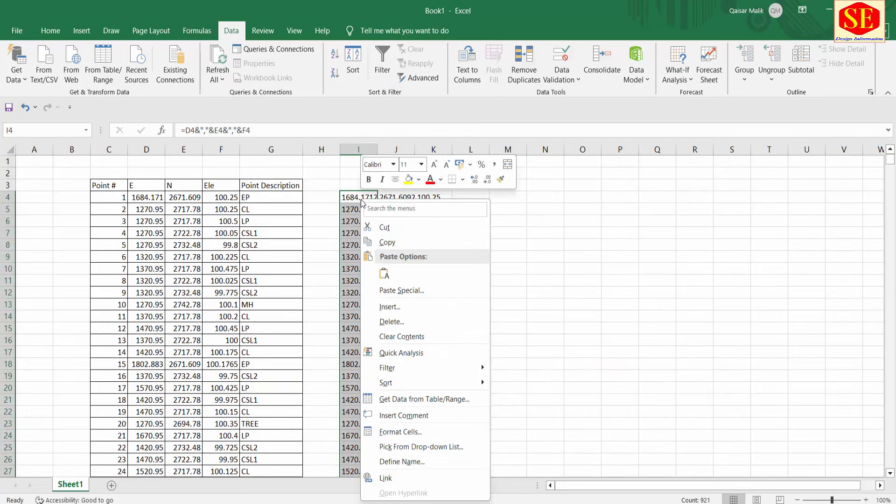
left_click(388, 242)
key("alt+Tab")
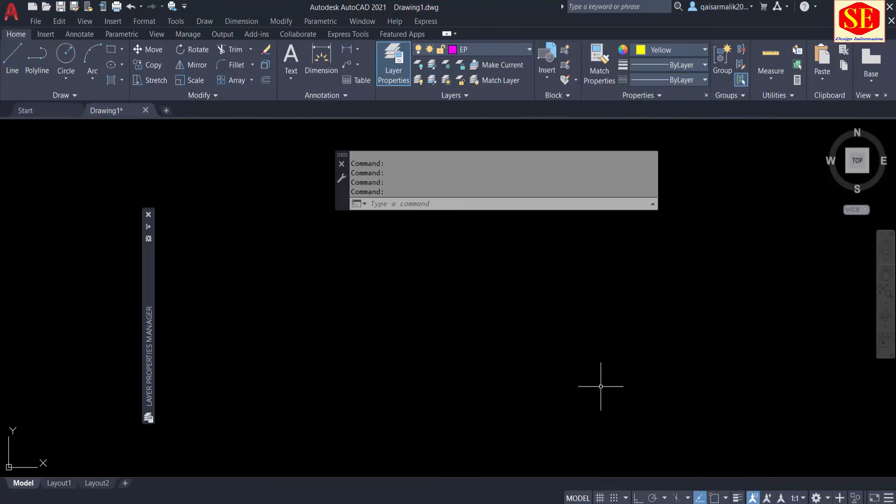
Step: Hide the menu bar and restore it
left_click(184, 6)
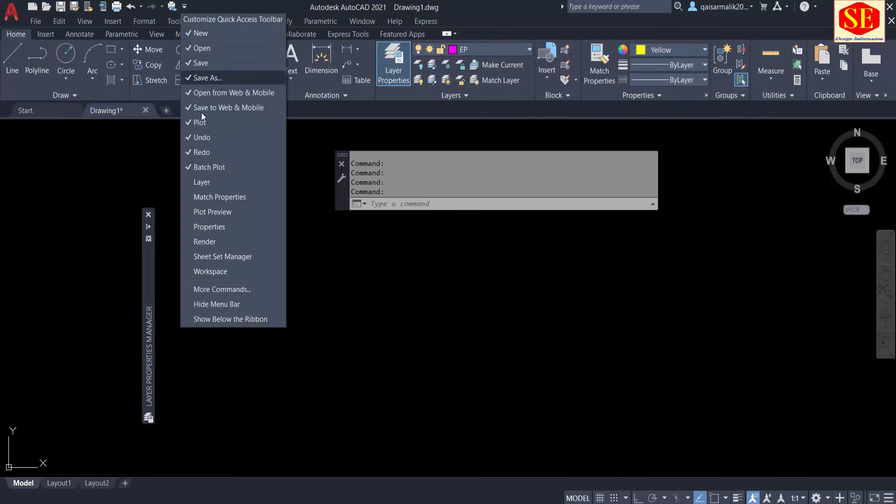
left_click(224, 305)
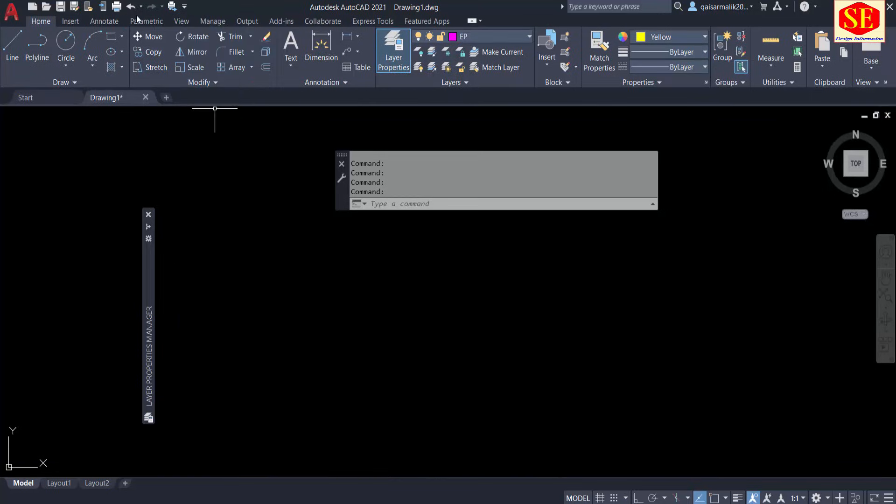
left_click(184, 6)
left_click(239, 305)
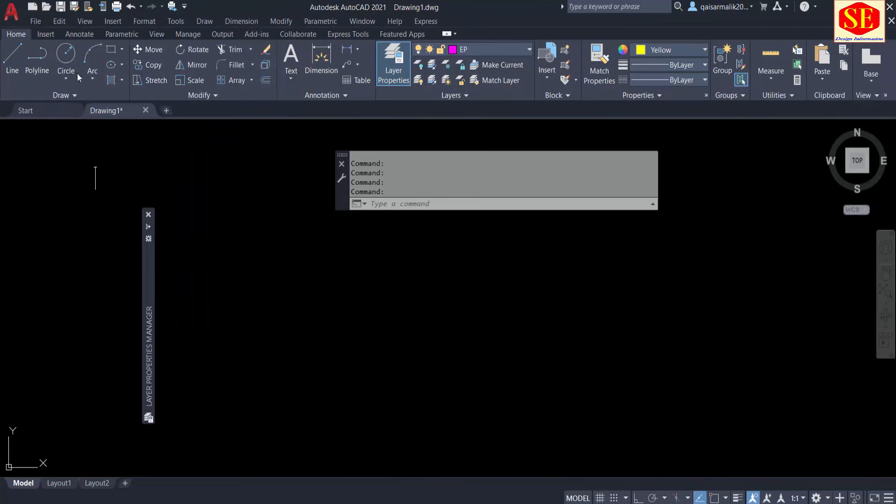
Step: Set the point style to the X marker with a point size of 0.5 % relative to the screen
left_click(144, 21)
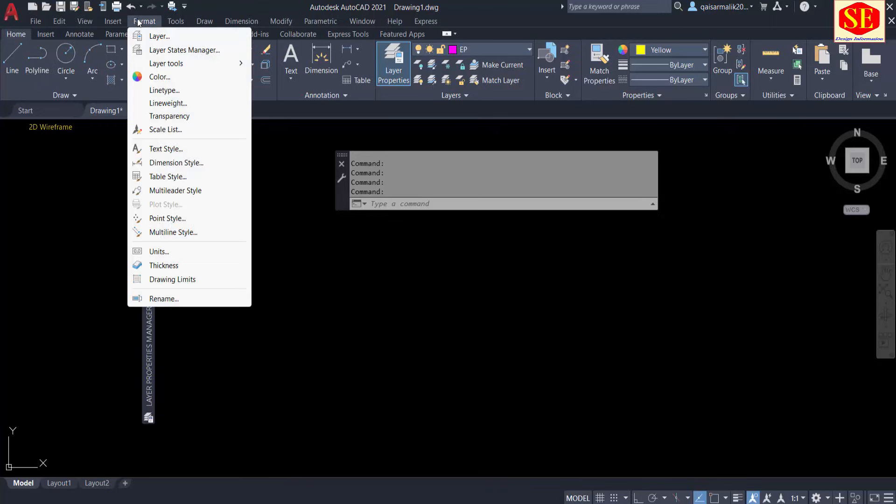
left_click(171, 218)
left_click(248, 195)
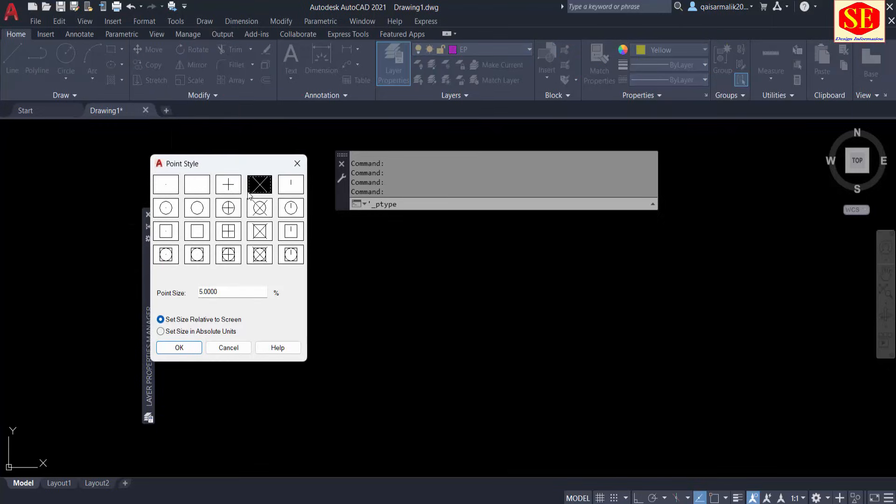
left_click_drag(219, 292, 164, 292)
type(".5")
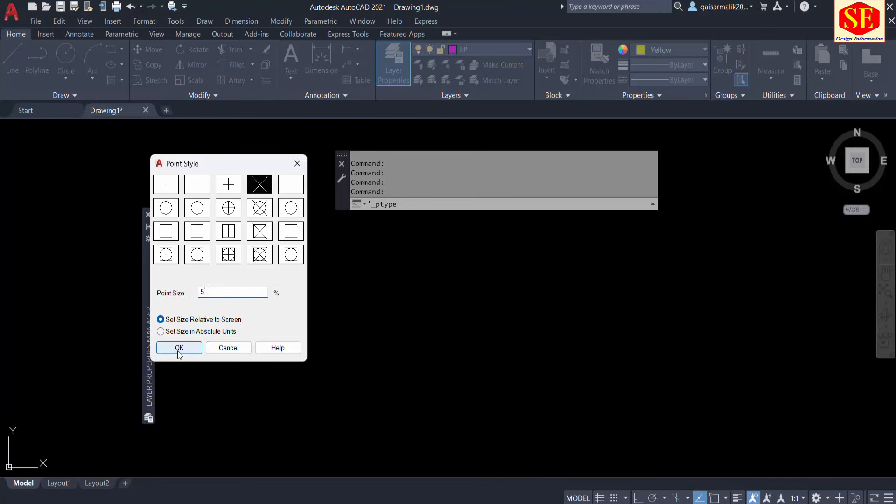
left_click(179, 350)
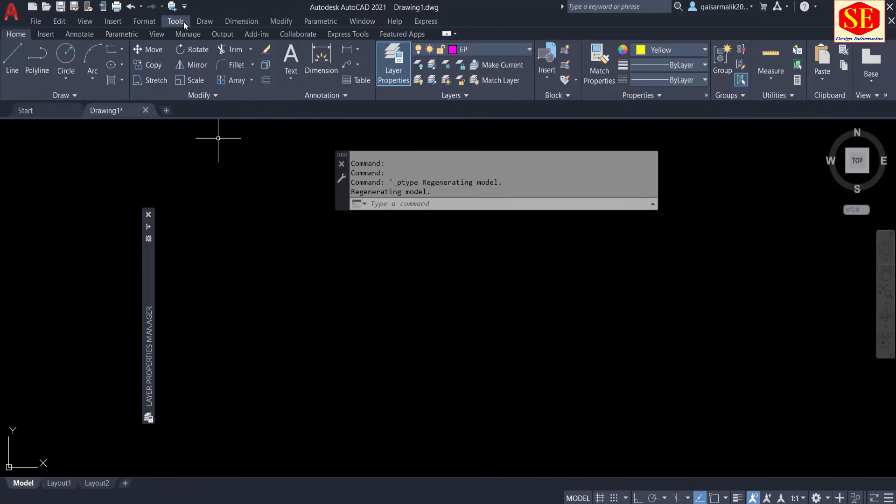
Step: Plot the copied survey coordinates with the Multiple Point command by pasting them as point locations on the current EP layer
left_click(204, 21)
mouse_move(232, 293)
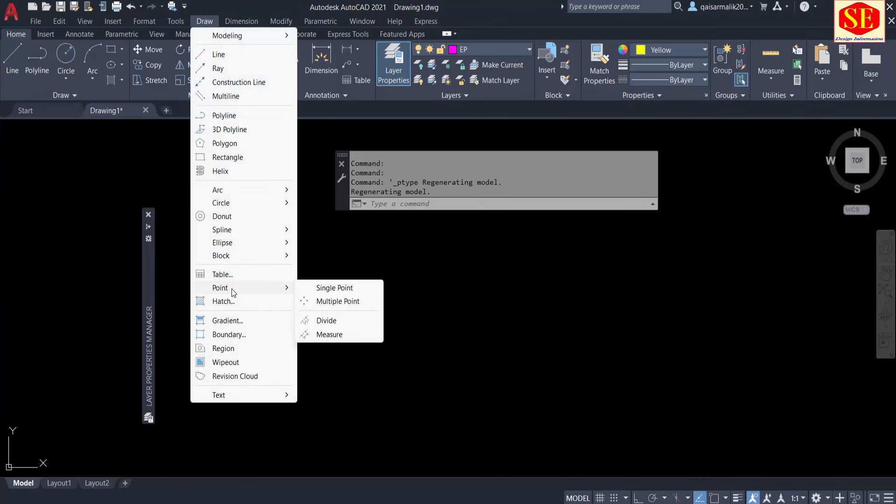
left_click(325, 302)
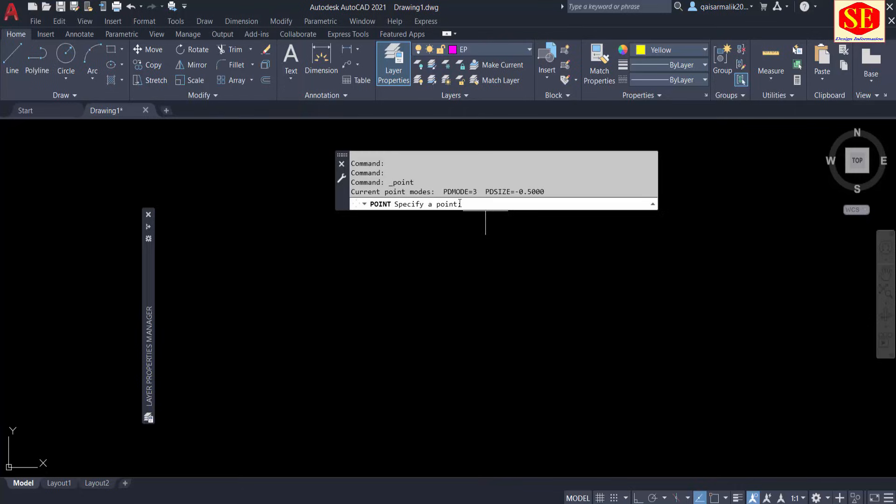
right_click(483, 204)
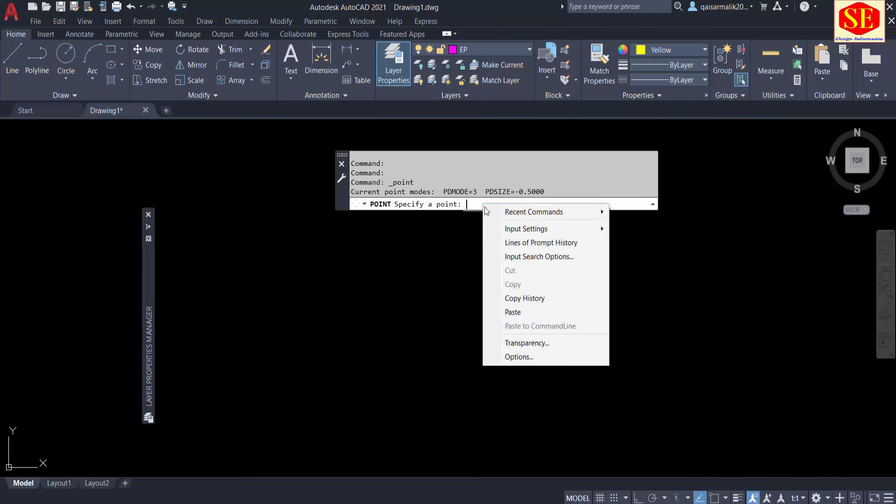
left_click(531, 311)
scroll(402, 259, "down", 4)
scroll(450, 331, "up", 4)
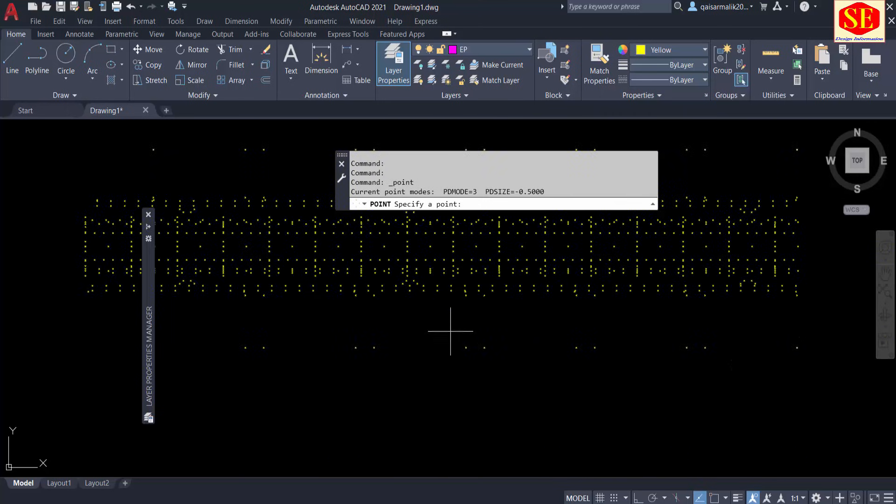
scroll(623, 360, "down", 4)
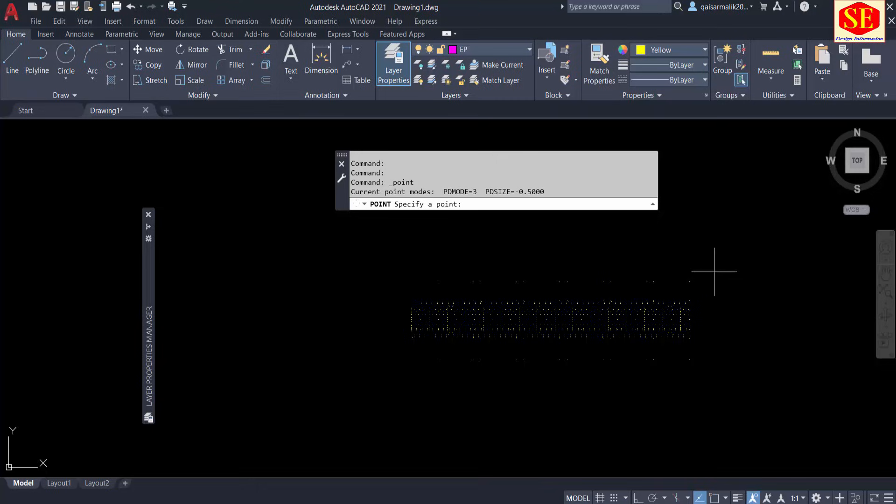
key("Escape")
Step: Erase all the plotted survey points from the drawing
left_click(760, 243)
left_click(315, 434)
type("E")
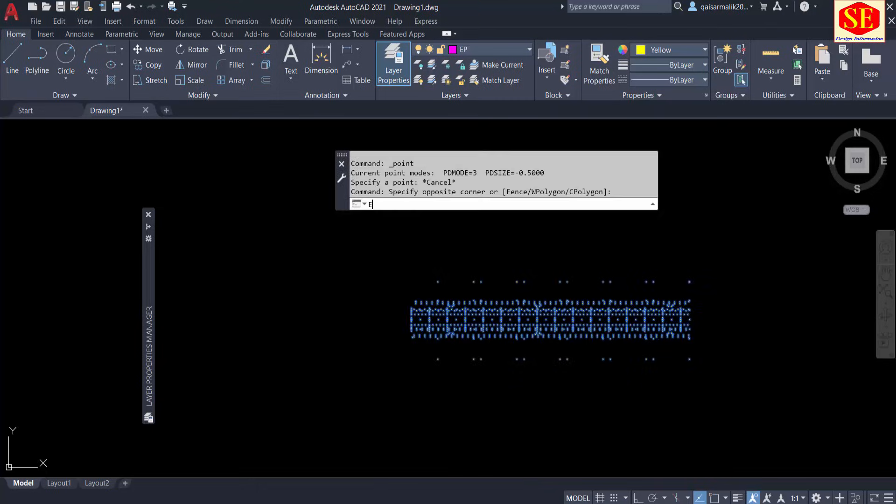
key("Return")
Step: Make POINTS the current layer
left_click(478, 50)
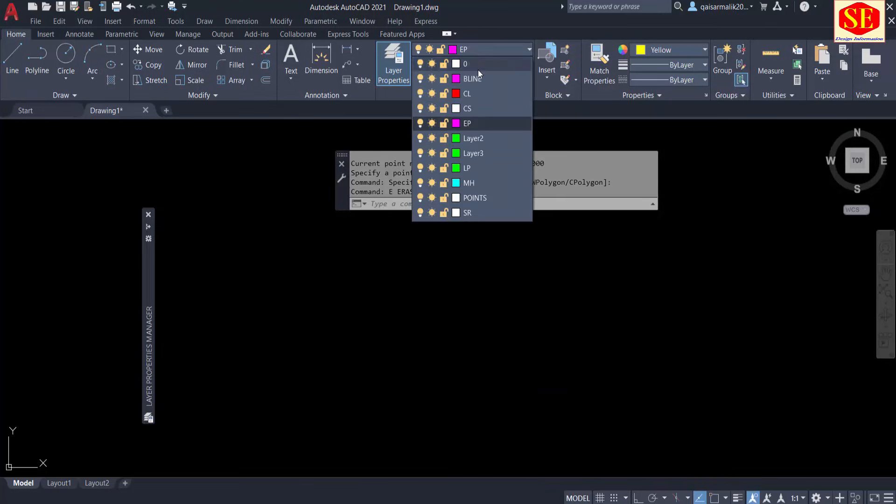
left_click(476, 198)
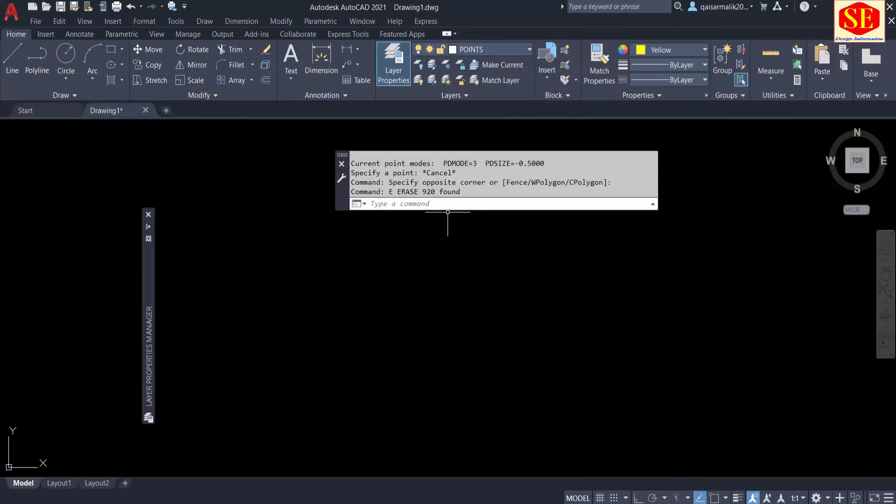
left_click(186, 26)
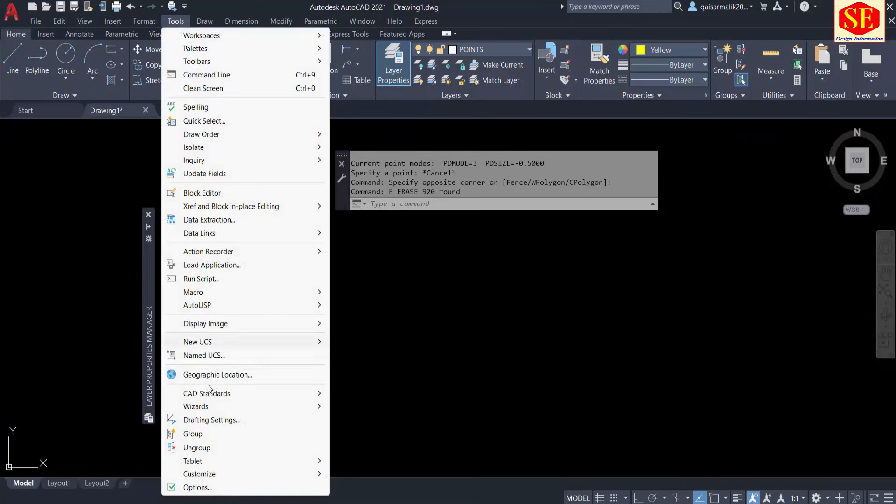
Step: Plot the copied survey coordinates with the Multiple Point command by pasting them as point locations on the POINTS layer
mouse_move(202, 252)
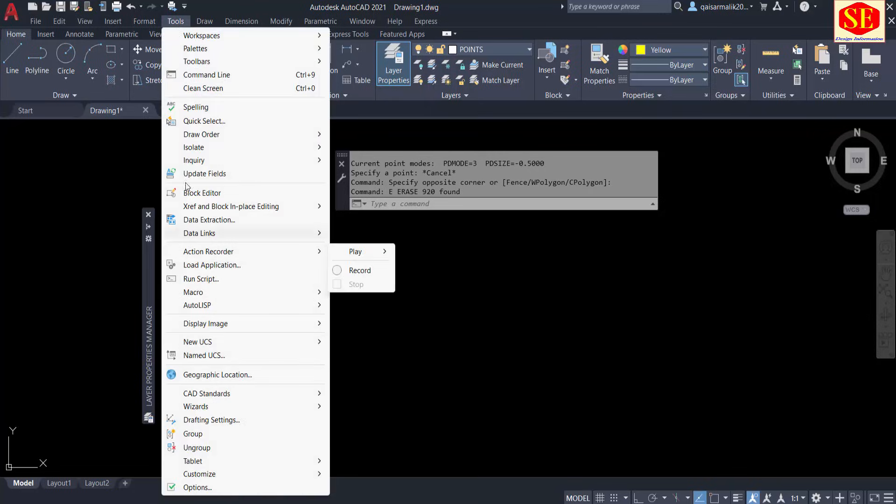
mouse_move(208, 27)
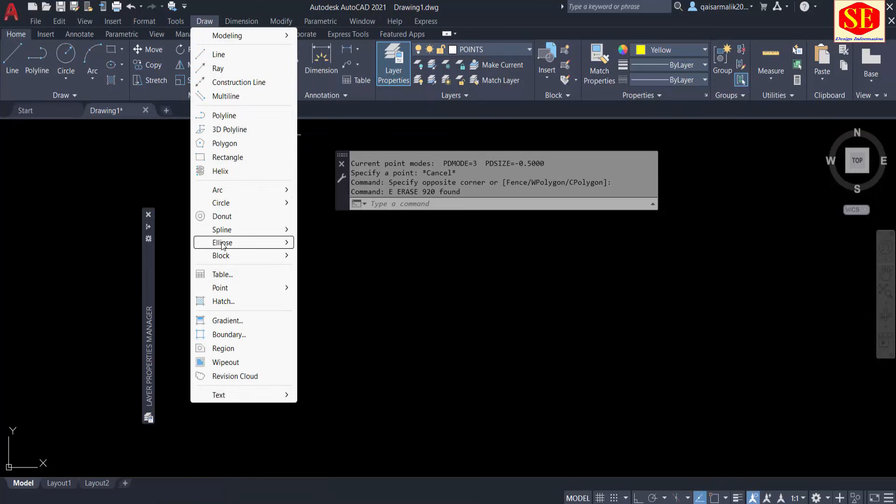
mouse_move(229, 288)
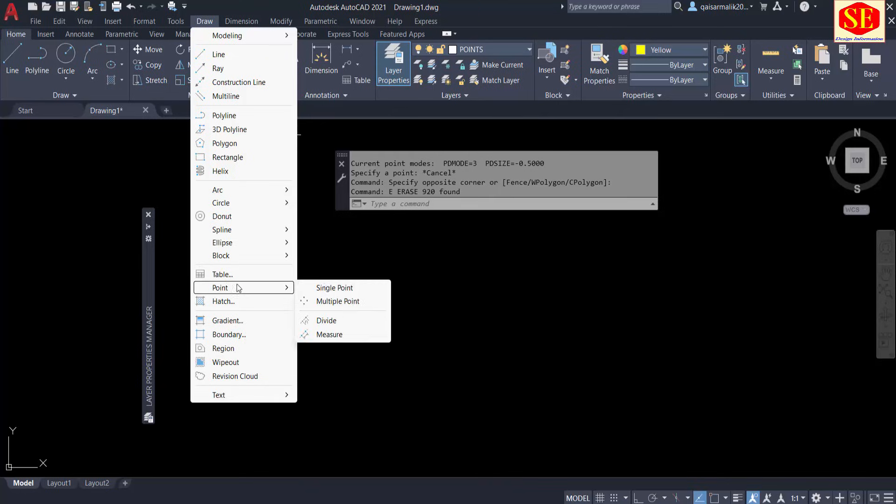
left_click(363, 301)
right_click(472, 206)
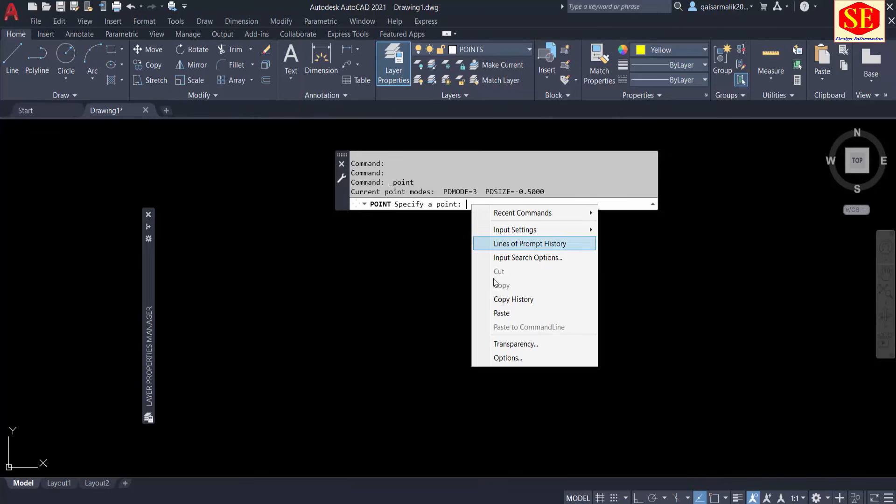
left_click(502, 312)
left_click(503, 312)
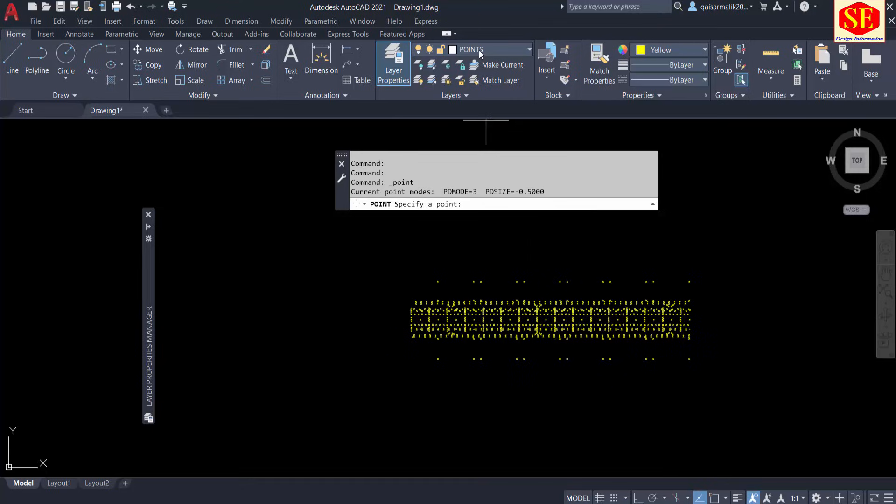
scroll(772, 280, "up", 2)
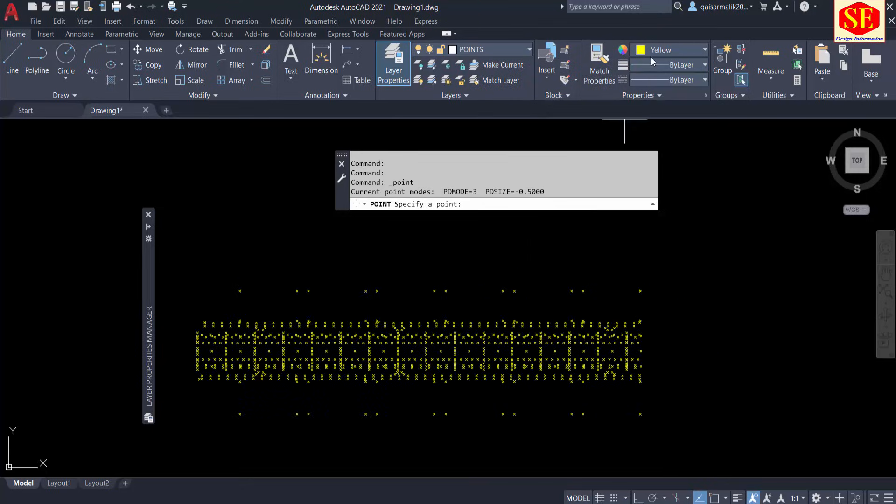
scroll(748, 266, "down", 3)
left_click(752, 235)
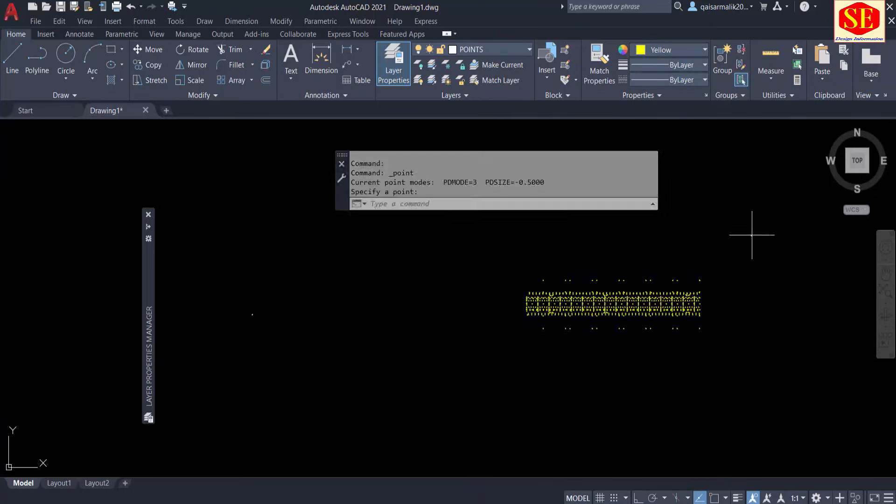
key("Escape")
key("Escape")
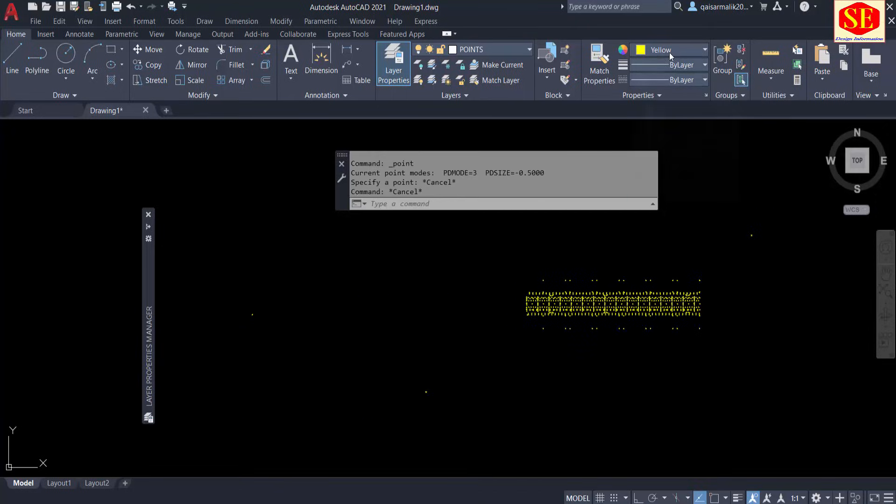
Step: Set the colour of the plotted survey points to ByLayer
left_click(669, 52)
left_click(748, 262)
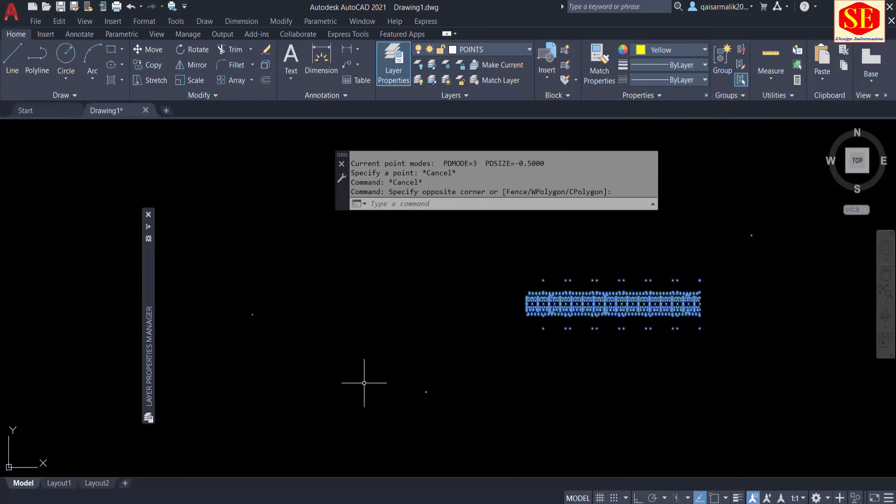
left_click(667, 49)
left_click(661, 66)
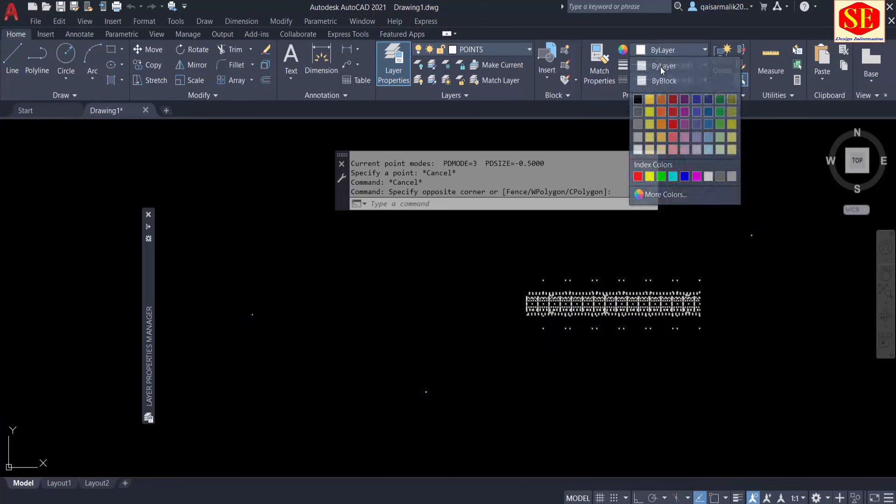
key("Escape")
scroll(555, 309, "up", 4)
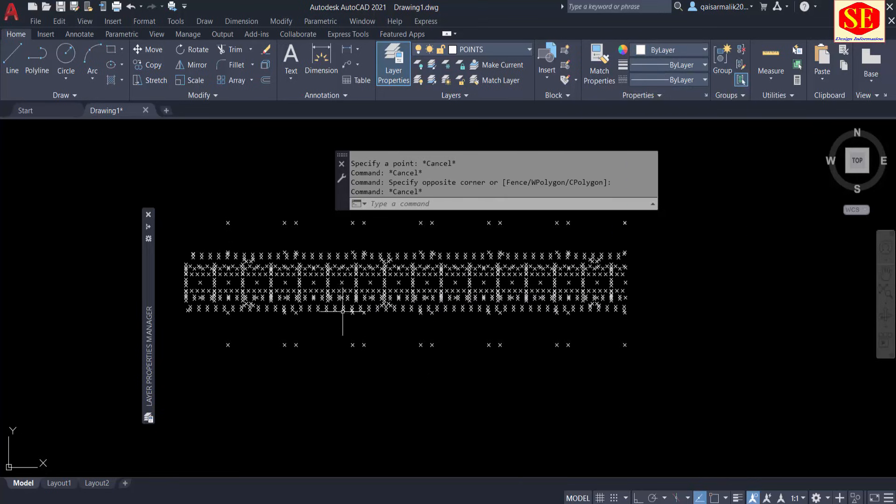
scroll(343, 310, "up", 5)
scroll(357, 276, "down", 6)
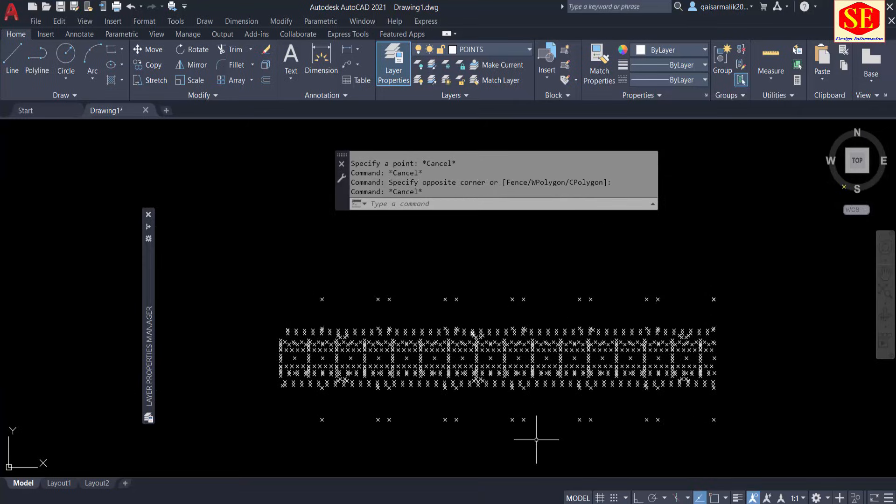
Step: Switch to the Book1 workbook in Excel and review the codes in the Point Description column, such as LP, MH and TREE
left_click(580, 503)
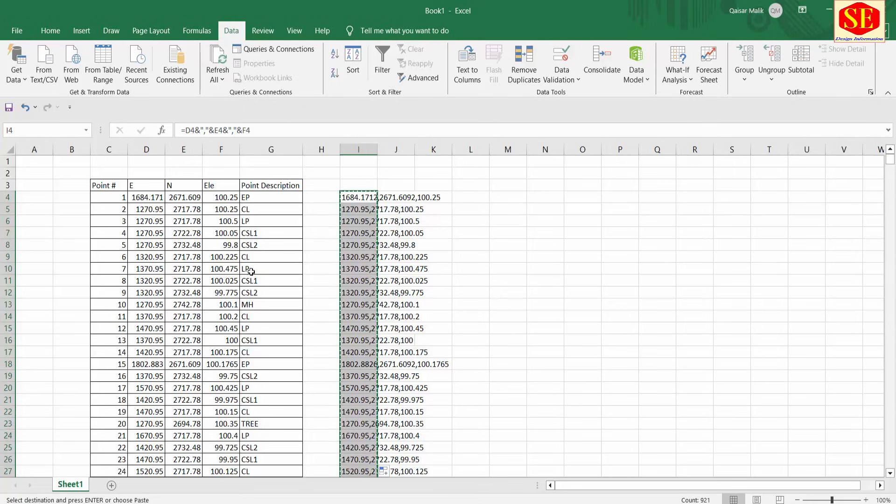
left_click(251, 272)
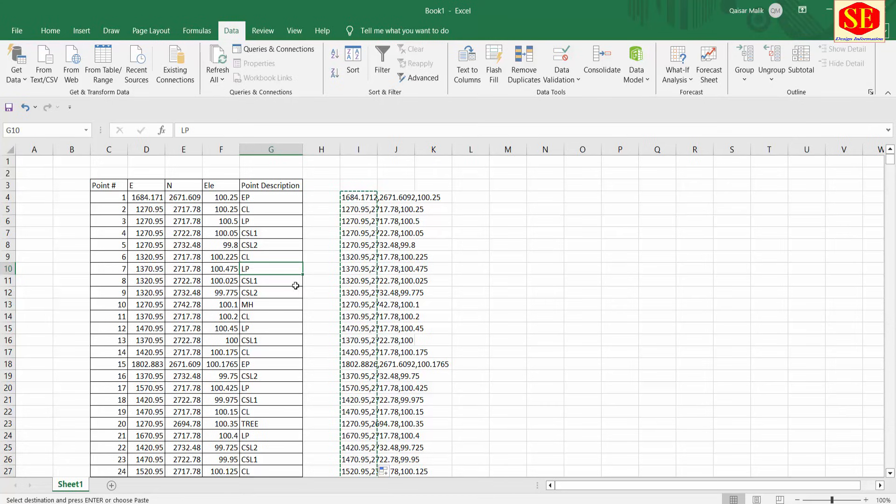
left_click(267, 307)
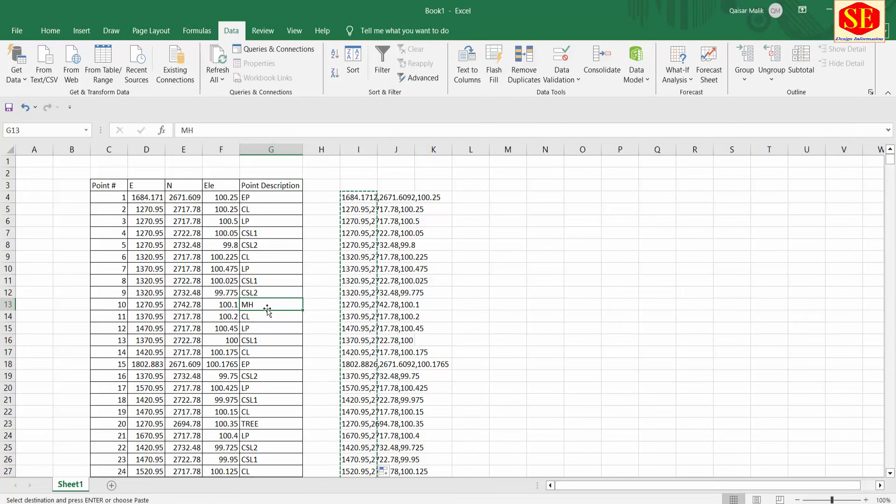
scroll(268, 308, "down", 4)
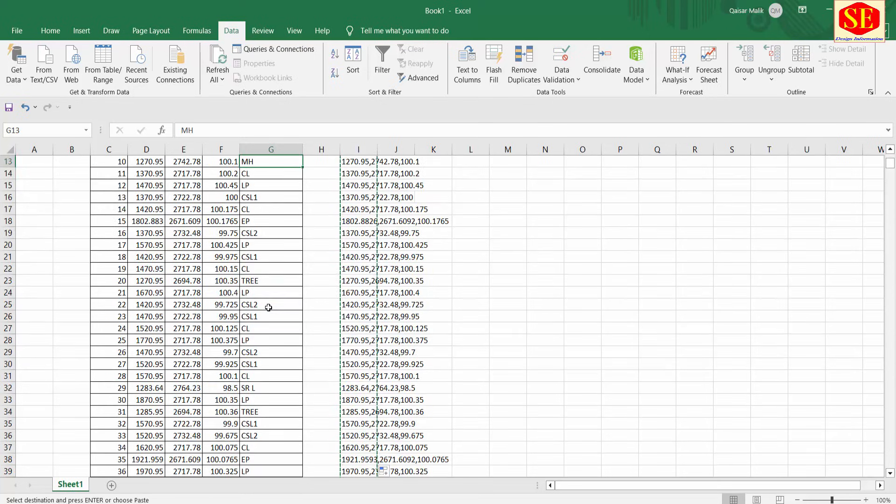
scroll(269, 308, "down", 5)
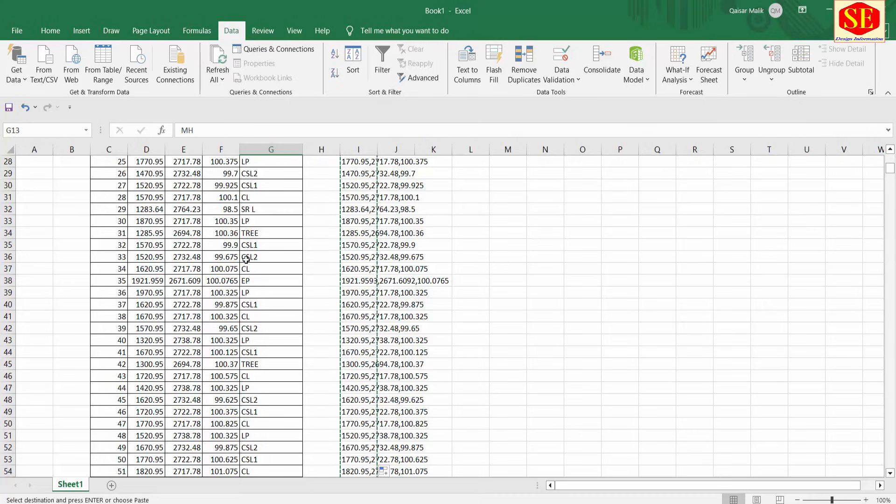
left_click(270, 233)
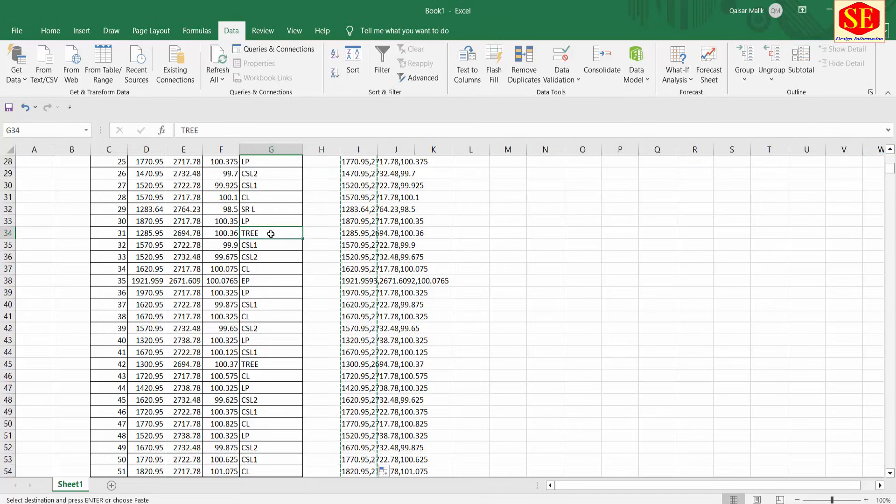
scroll(269, 220, "up", 3)
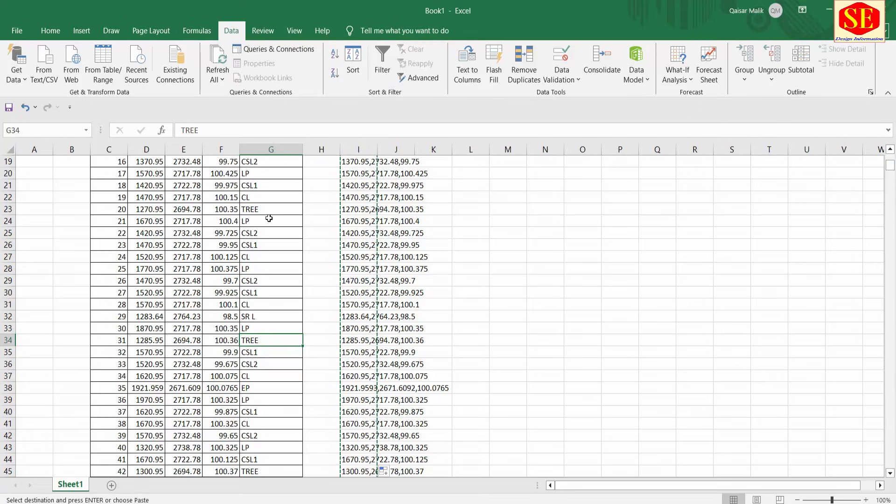
scroll(269, 218, "up", 4)
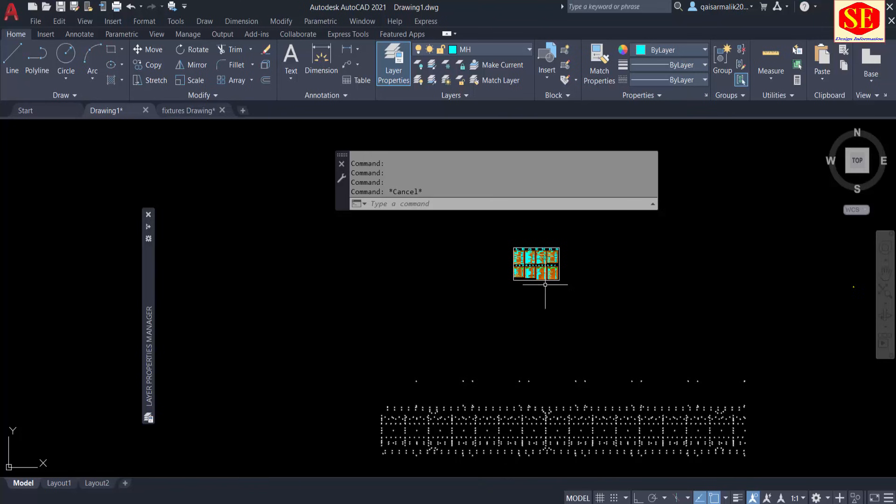
Step: Dock the floating command line along the edge of the drawing area so it no longer covers the legends sheet
scroll(535, 262, "up", 10)
mouse_move(530, 255)
middle_mouse_down()
mouse_move(531, 339)
mouse_move(559, 434)
middle_mouse_up()
middle_click_drag(553, 387, 580, 281)
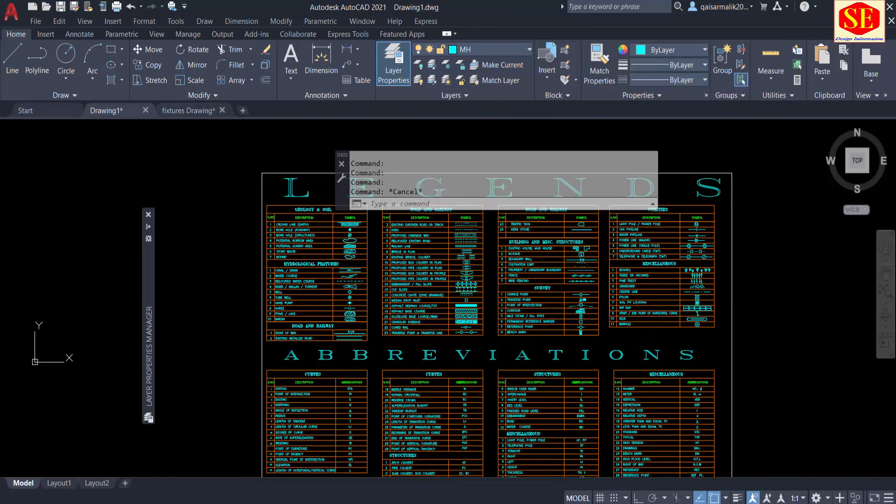
middle_click_drag(419, 409, 428, 369)
scroll(413, 298, "up", 3)
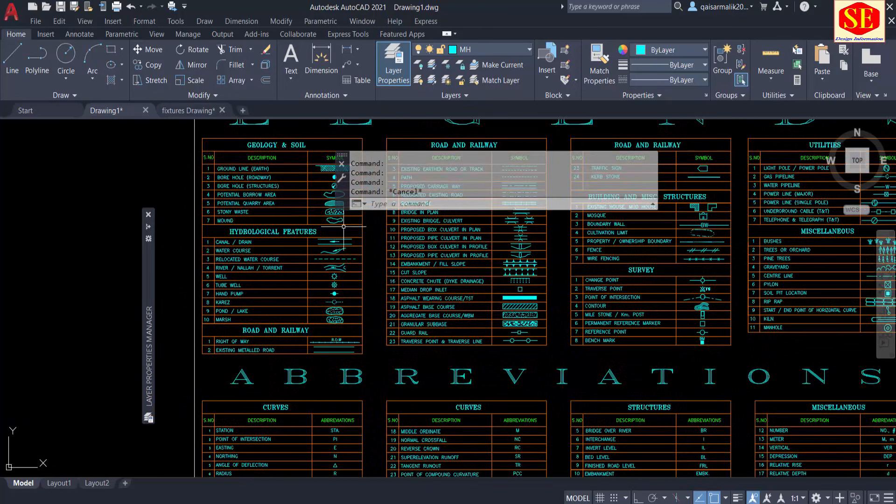
left_click_drag(342, 186, 381, 130)
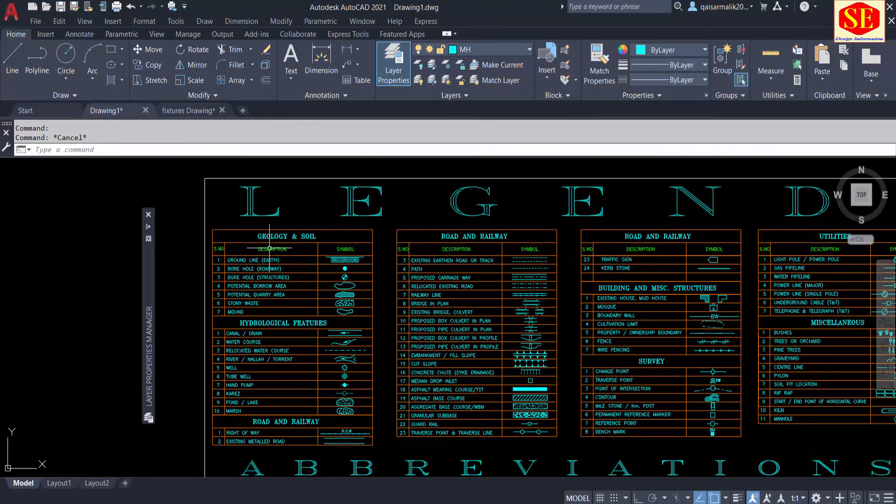
Step: Examine the legend tables for the standard symbols of geology, hydrological, road and railway, structure, survey and utility features
scroll(356, 244, "up", 2)
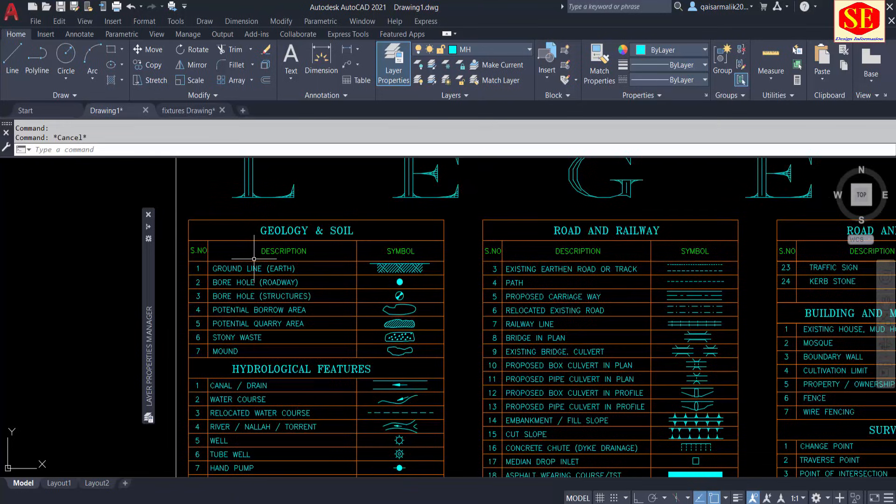
middle_click_drag(370, 349, 379, 302)
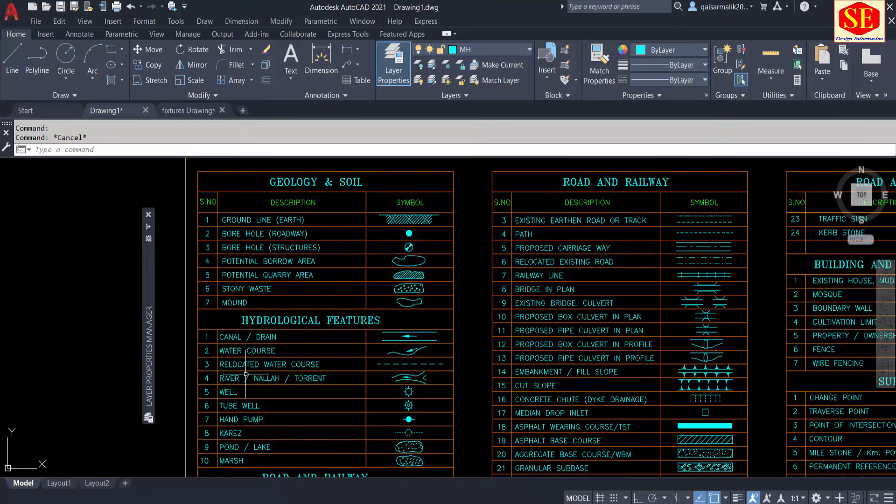
scroll(249, 352, "up", 2)
middle_click_drag(249, 351, 287, 278)
scroll(329, 279, "down", 2)
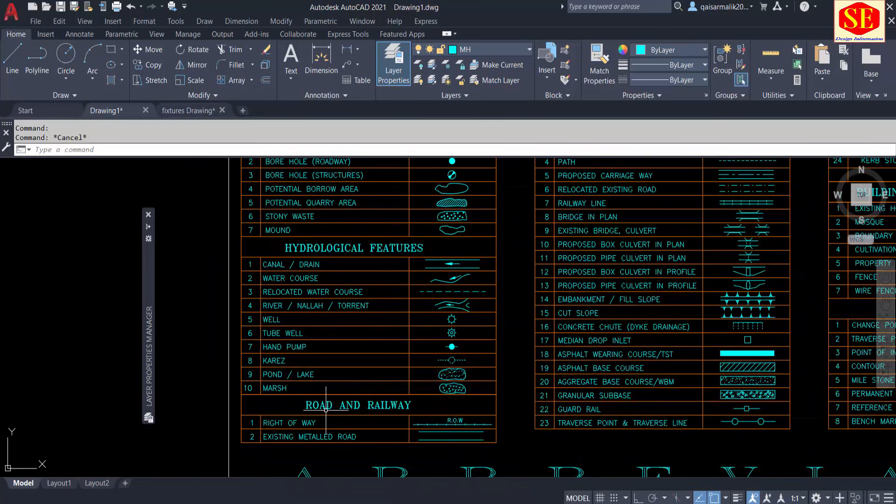
middle_click_drag(579, 335, 516, 418)
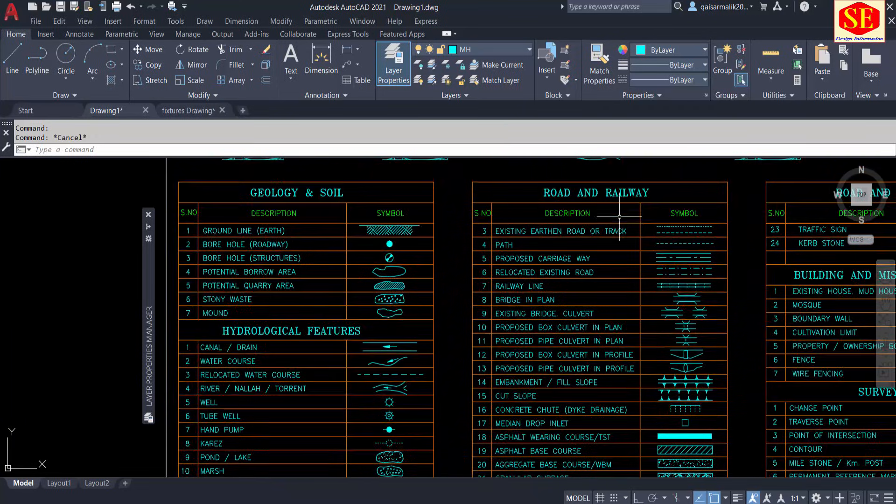
middle_click_drag(518, 258, 508, 253)
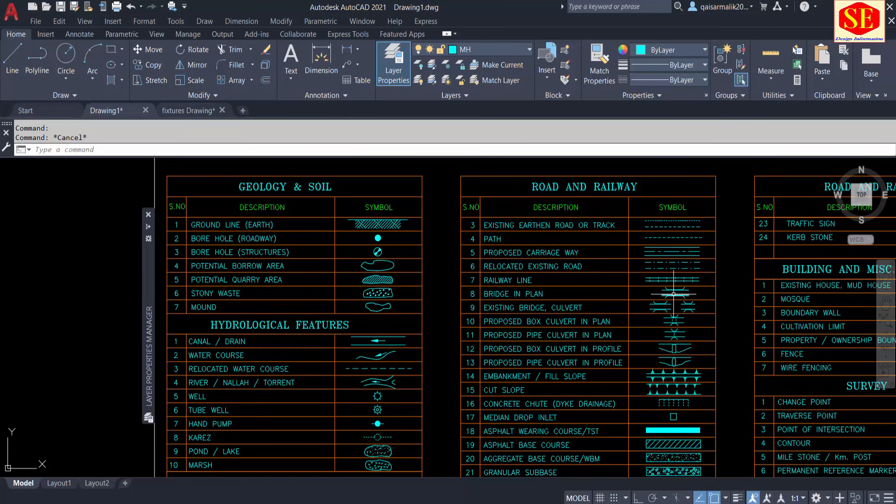
mouse_move(702, 381)
middle_mouse_down()
mouse_move(695, 350)
mouse_move(641, 304)
mouse_move(481, 379)
middle_mouse_up()
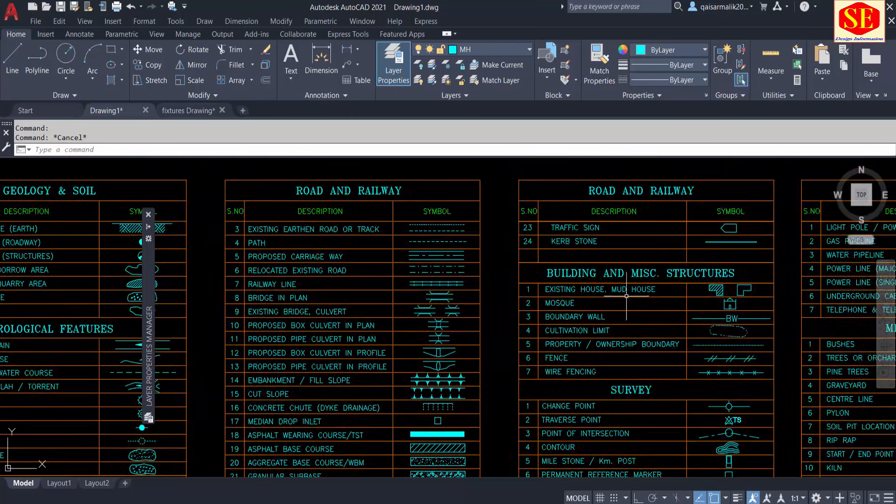
scroll(270, 247, "down", 3)
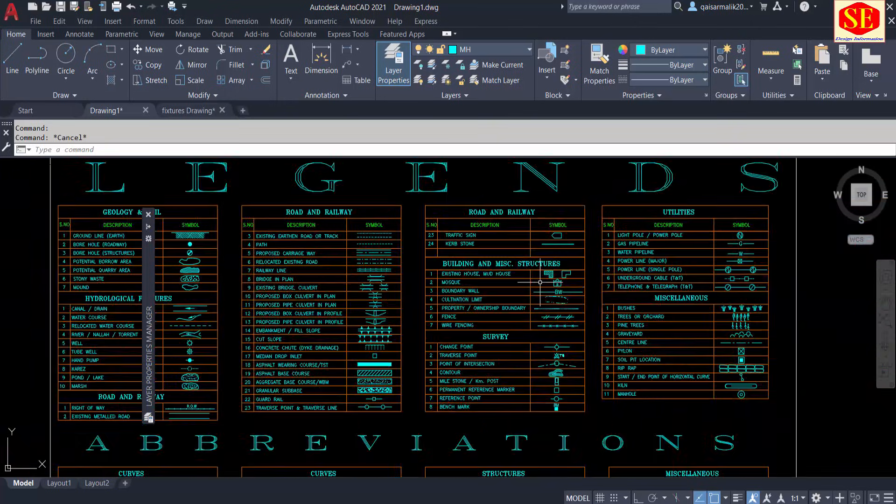
scroll(741, 313, "down", 3)
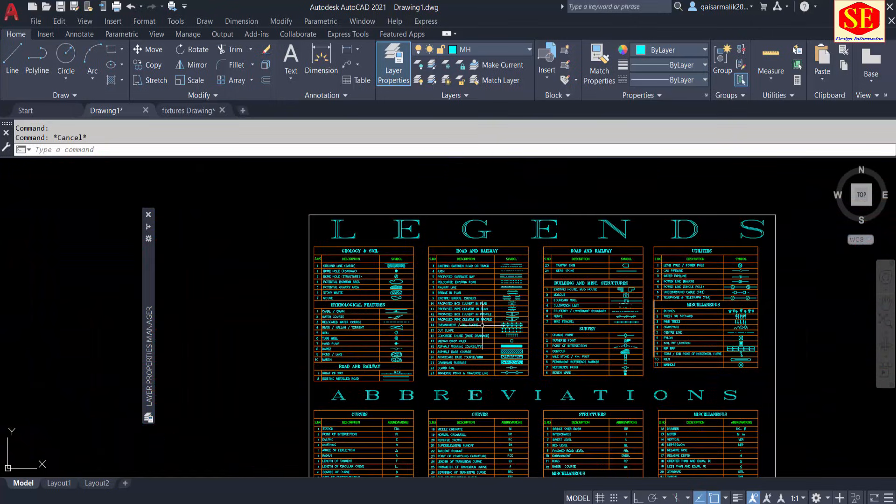
scroll(522, 355, "down", 8)
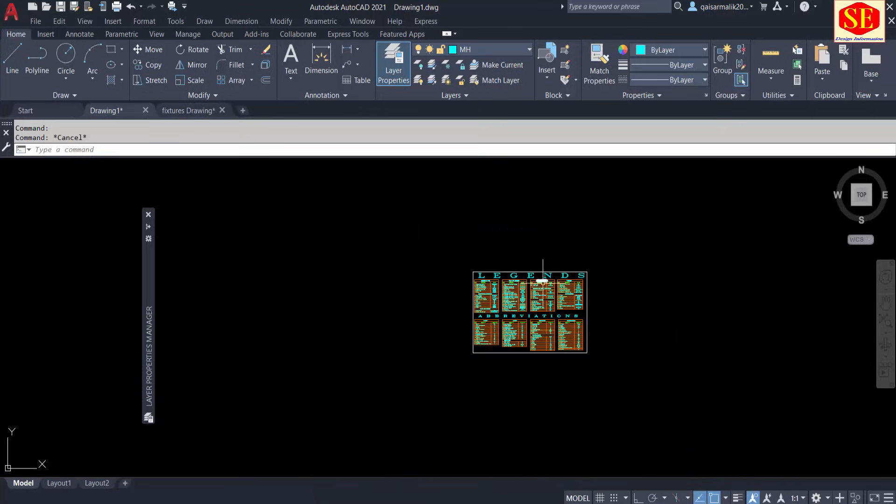
scroll(509, 404, "up", 4)
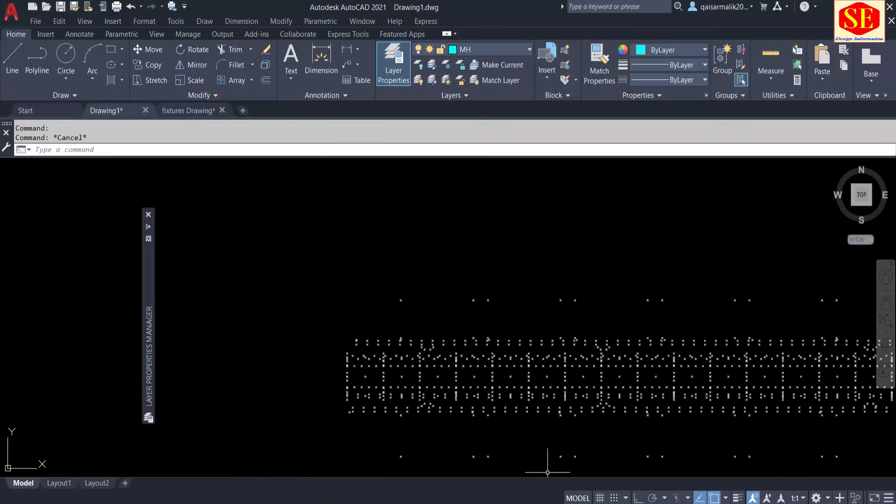
Step: Check the point description codes in Excel's DATA FILE workbook against the layer list of the AutoCAD drawing
left_click(550, 503)
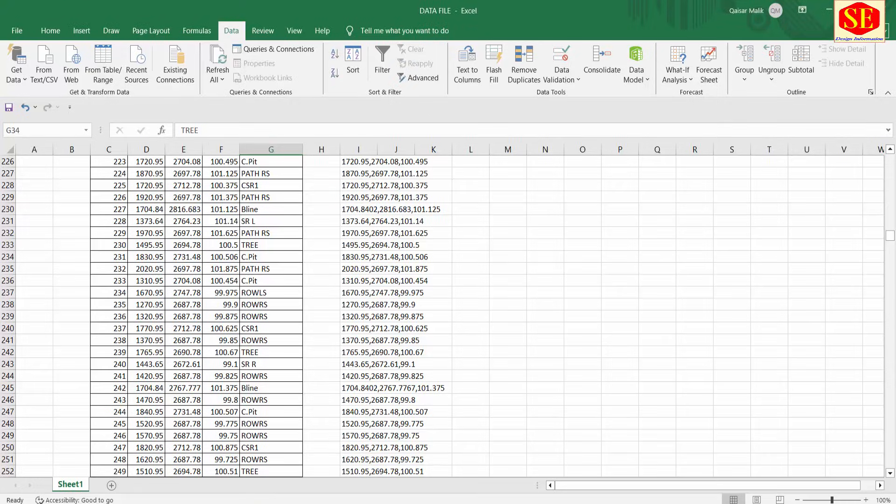
left_click(256, 264)
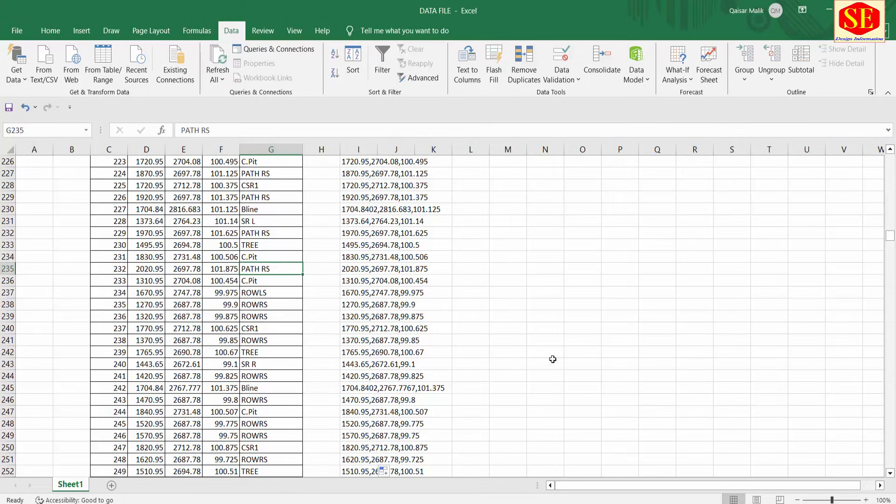
left_click(565, 499)
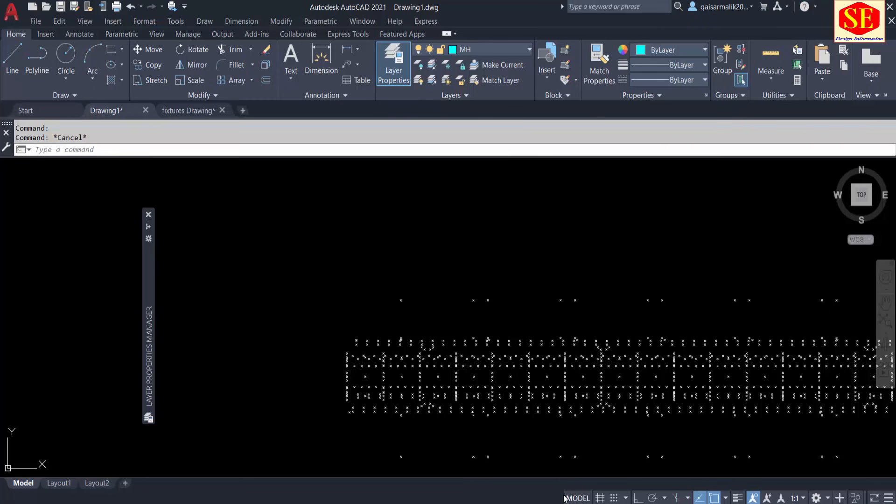
left_click(475, 50)
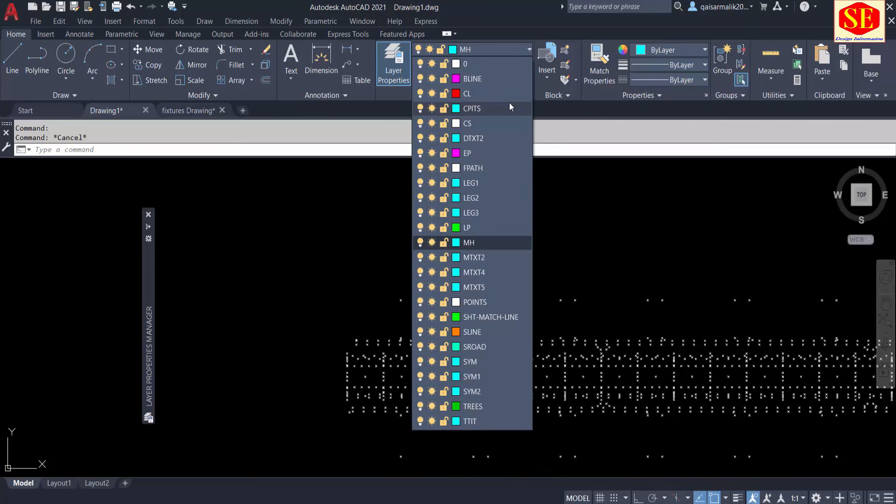
key("Escape")
Step: Examine the legend tables for the light pole, tree, pylon and manhole symbols that match the survey codes
middle_click_drag(709, 257, 477, 232)
middle_click_drag(671, 258, 639, 493)
scroll(391, 331, "up", 10)
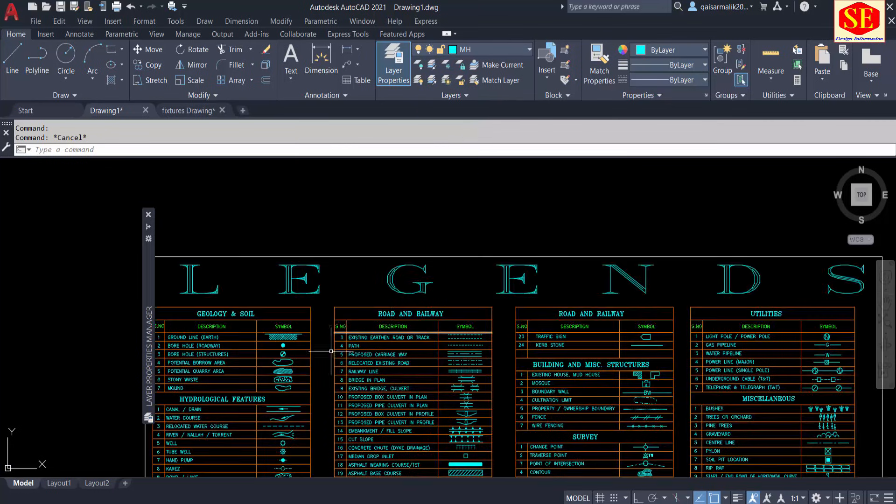
scroll(189, 448, "up", 4)
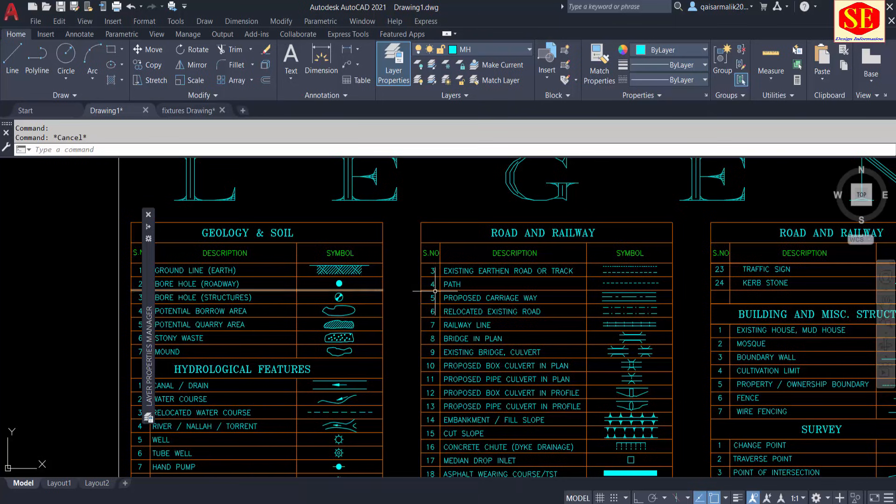
middle_click_drag(652, 360, 579, 312)
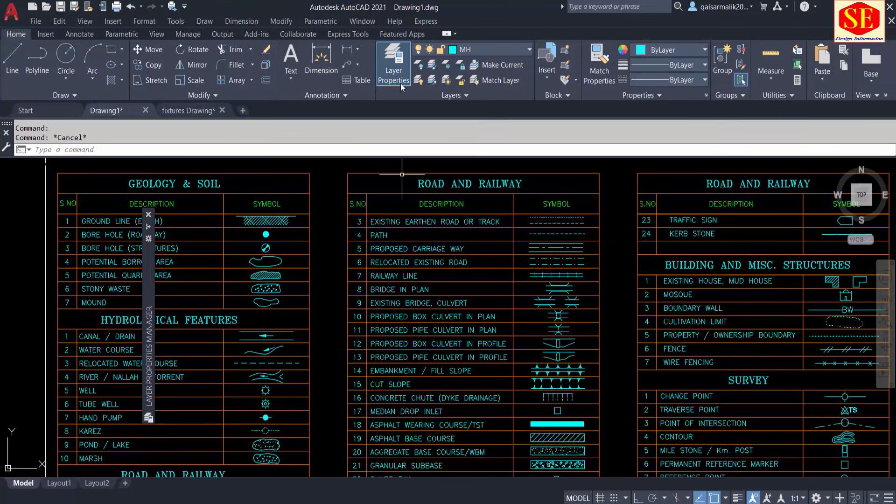
middle_click_drag(696, 296, 280, 275)
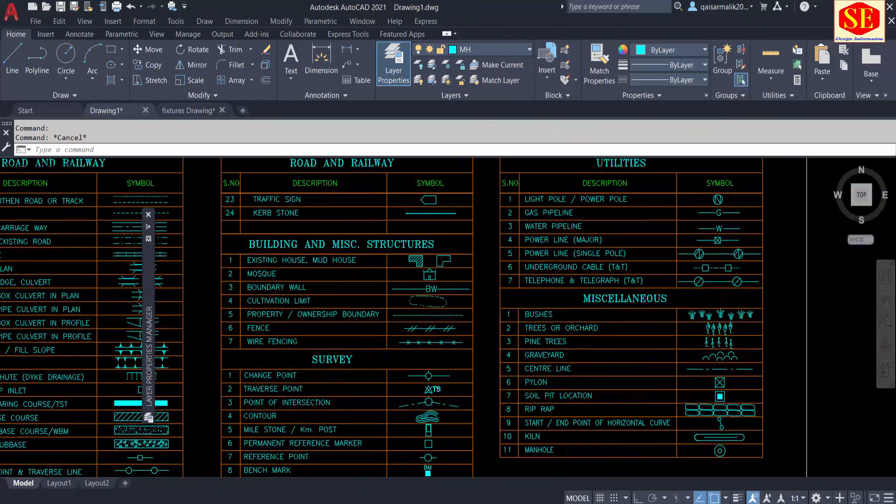
scroll(747, 186, "up", 2)
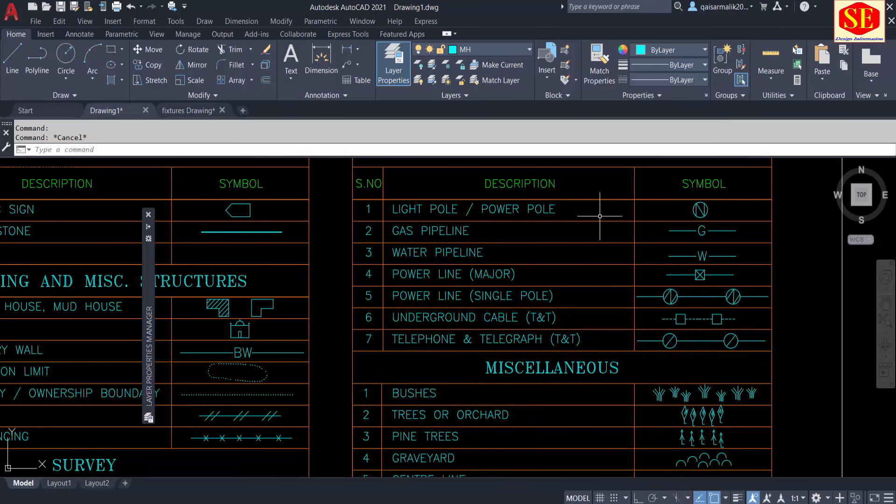
middle_click_drag(543, 209, 551, 297)
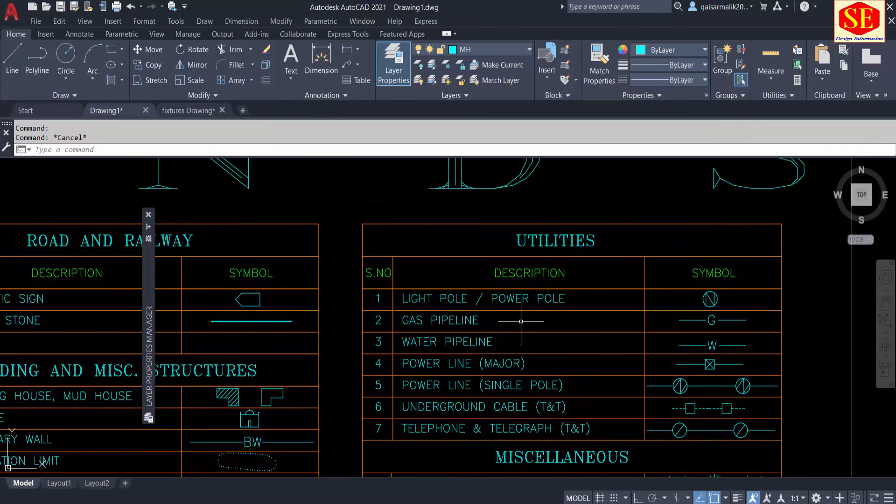
middle_click_drag(526, 358, 532, 318)
middle_click_drag(533, 394, 536, 287)
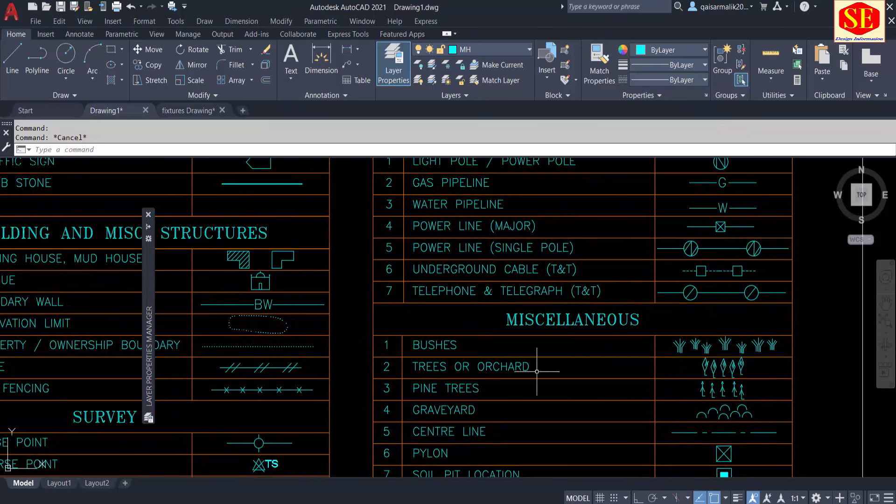
middle_click_drag(537, 368, 546, 280)
middle_click_drag(575, 352, 574, 273)
scroll(443, 387, "up", 2)
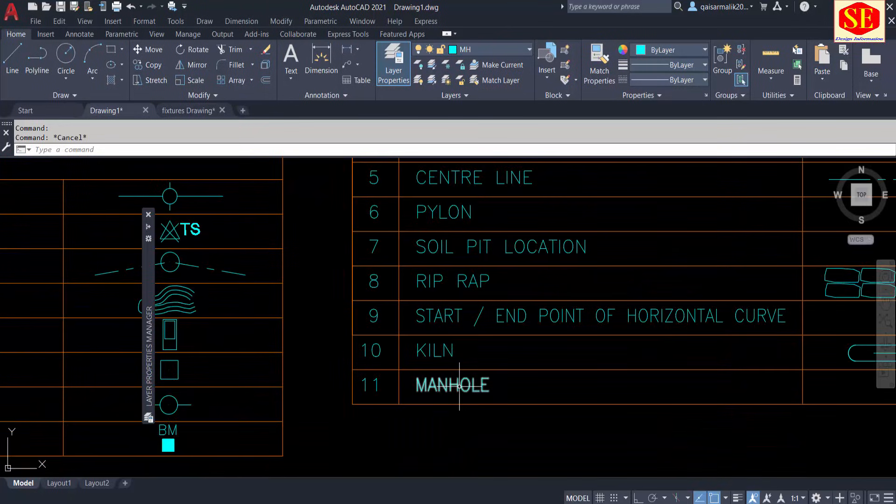
Step: Copy the manhole symbol from the Miscellaneous legend table to the empty area beside the legends sheet
middle_click_drag(511, 384, 191, 387)
scroll(593, 399, "up", 2)
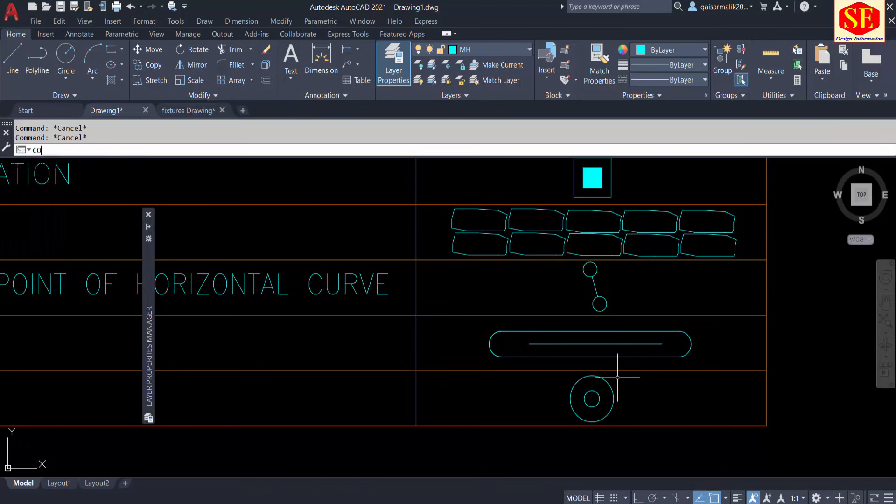
key("Return")
left_click(658, 359)
left_click(535, 434)
key("Return")
left_click(685, 388)
scroll(700, 386, "down", 5)
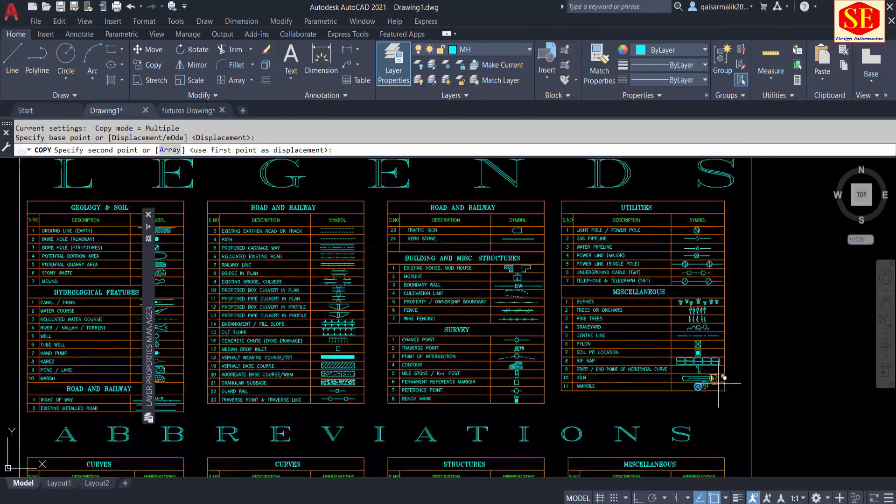
scroll(718, 383, "down", 4)
scroll(349, 326, "up", 4)
left_click(330, 288)
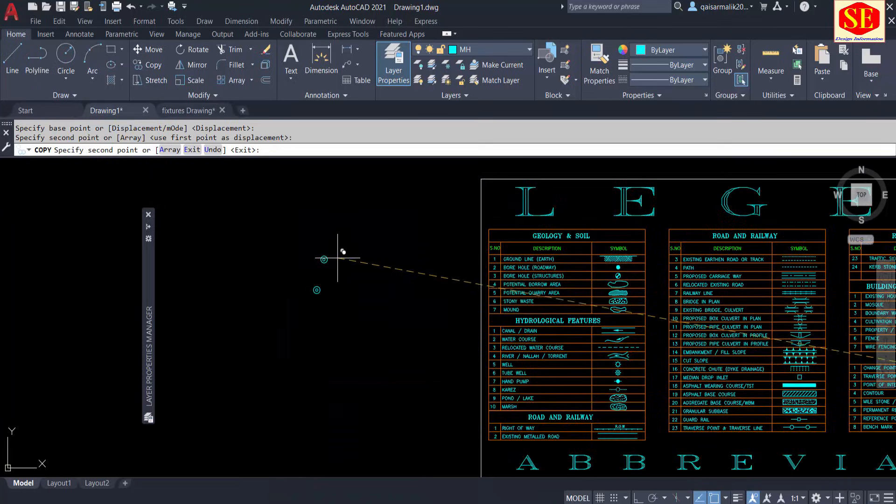
key("Escape")
Step: Assign the copied manhole symbol to the MH layer and save the drawing as TOPO PLAN
left_click(364, 245)
left_click(253, 364)
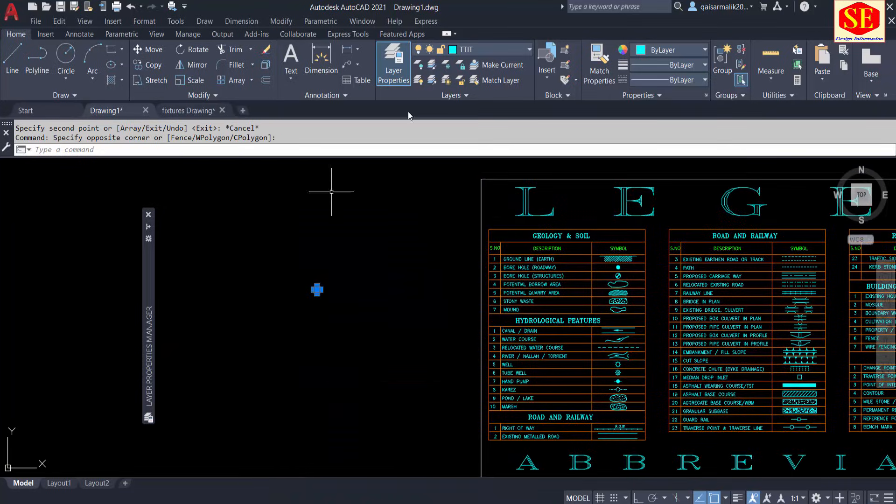
left_click(474, 50)
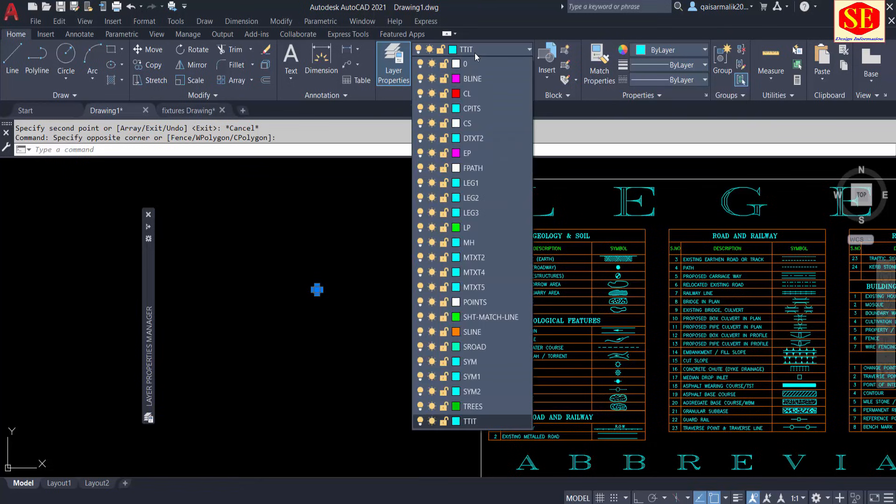
left_click(468, 243)
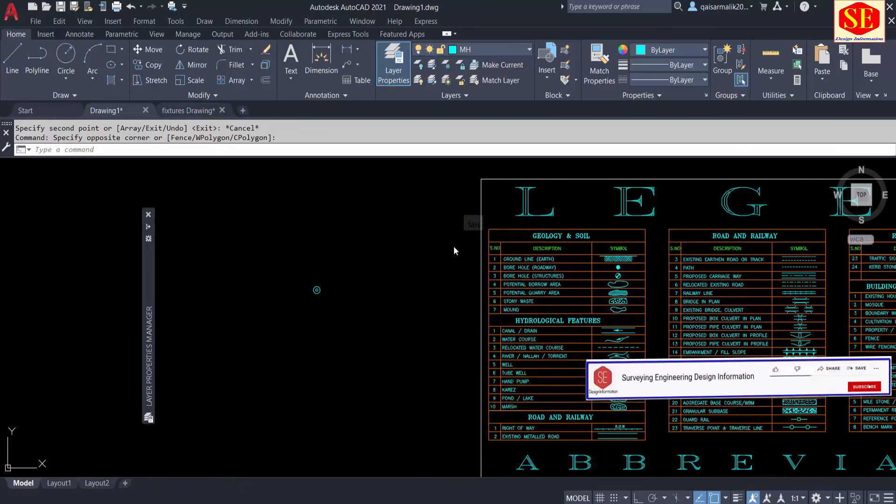
key("Escape")
scroll(293, 311, "up", 4)
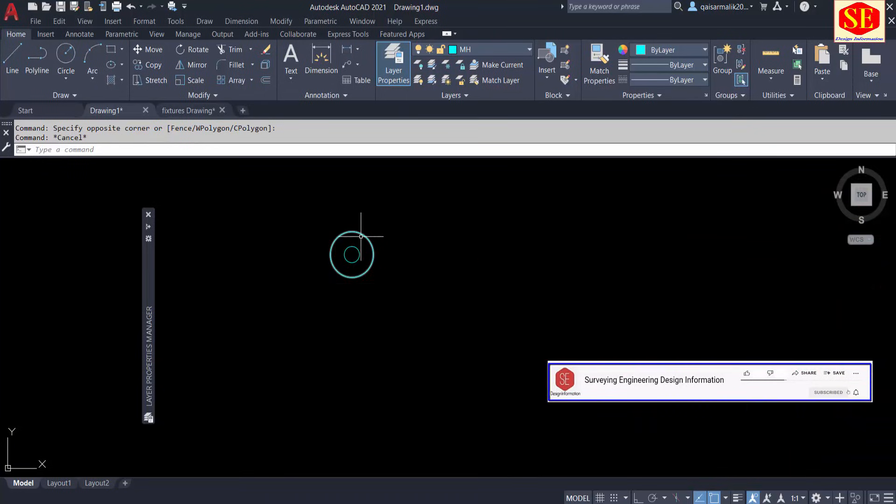
scroll(248, 254, "down", 4)
key("ctrl+s")
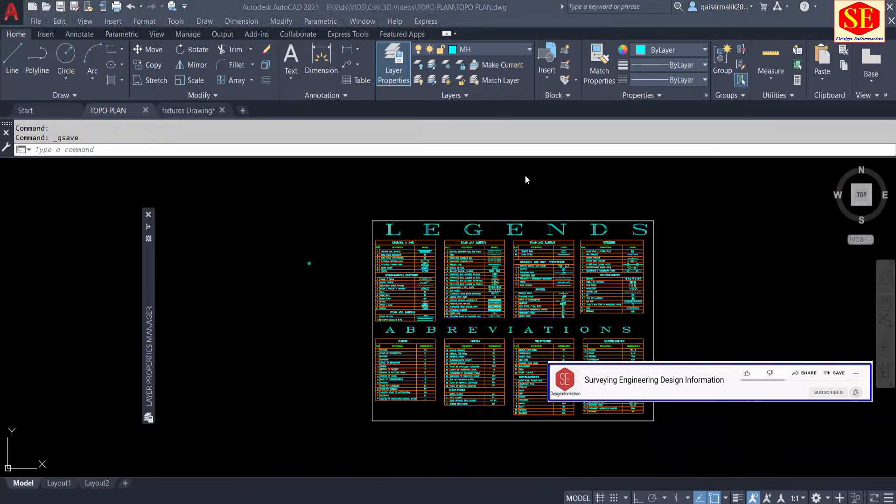
Step: Copy the boxed-cross EP symbol from the Miscellaneous legend table to the empty area beside the copied manhole symbol
left_click(480, 49)
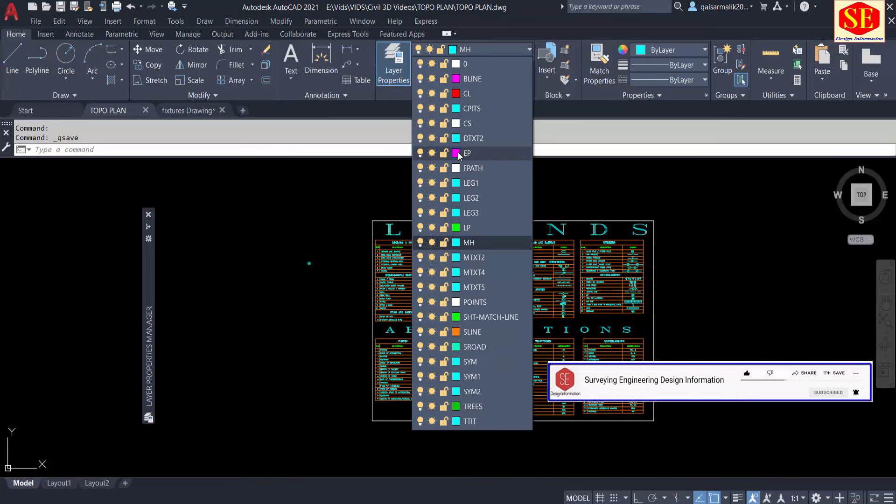
scroll(643, 281, "up", 8)
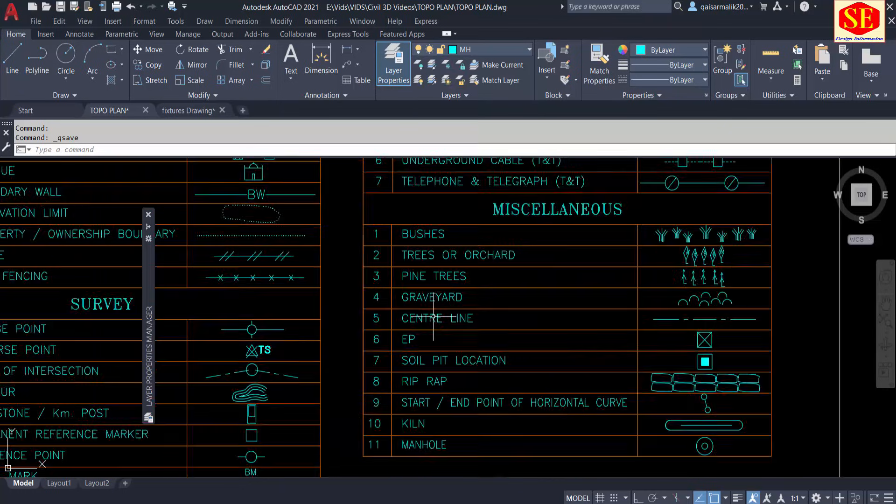
scroll(723, 355, "up", 2)
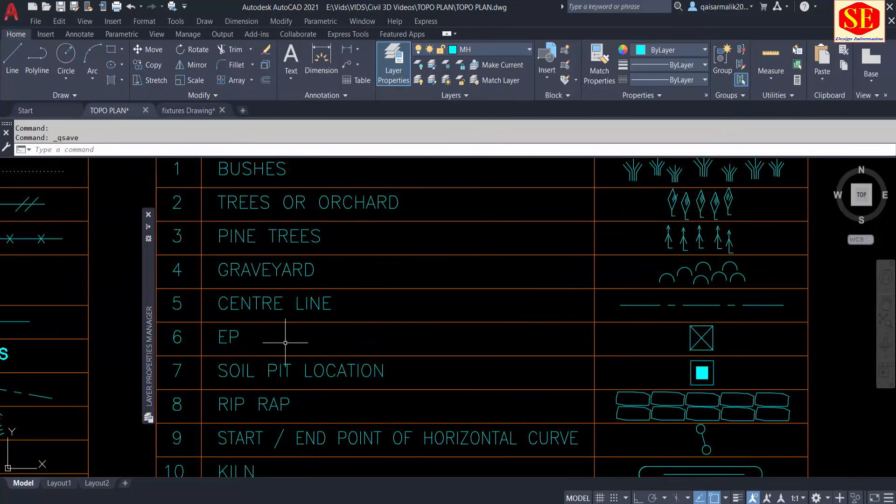
left_click(727, 323)
left_click(683, 340)
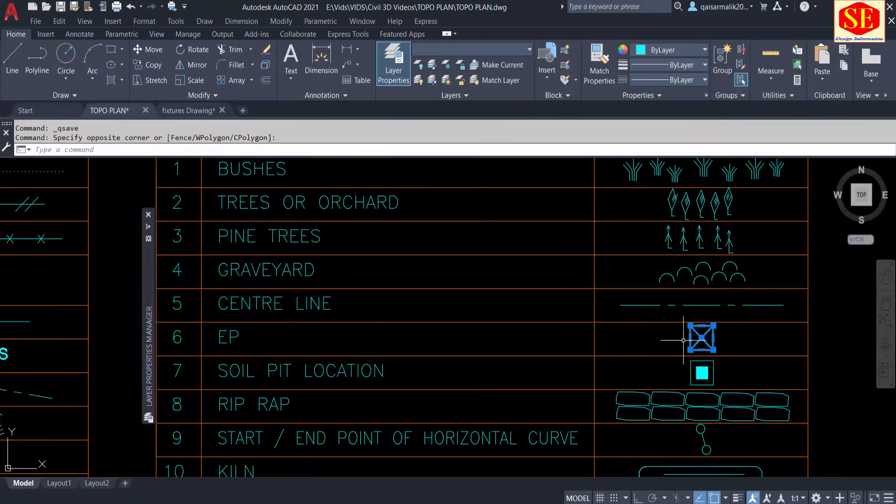
key("Return")
left_click(762, 312)
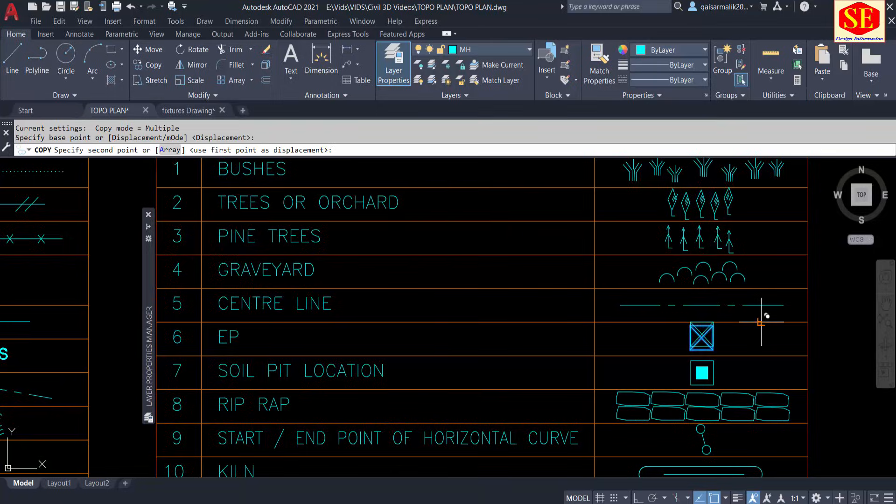
scroll(462, 300, "down", 6)
scroll(452, 284, "up", 5)
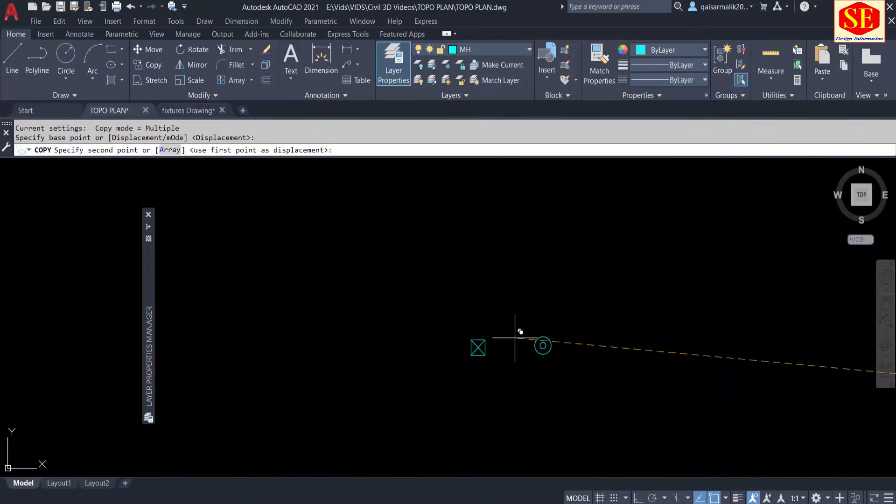
left_click(510, 336)
key("Escape")
Step: Assign the copied boxed-cross symbol to the EP layer and check the layers of both copied symbols
left_click(497, 317)
left_click(432, 384)
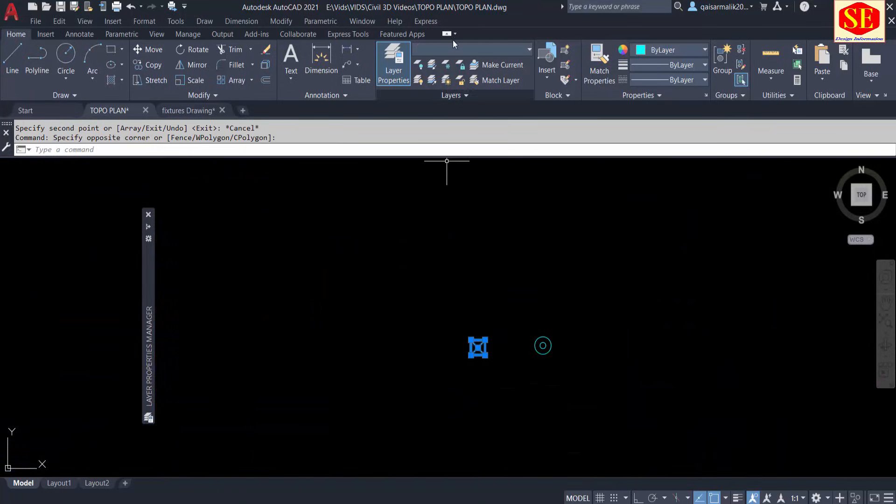
left_click(461, 50)
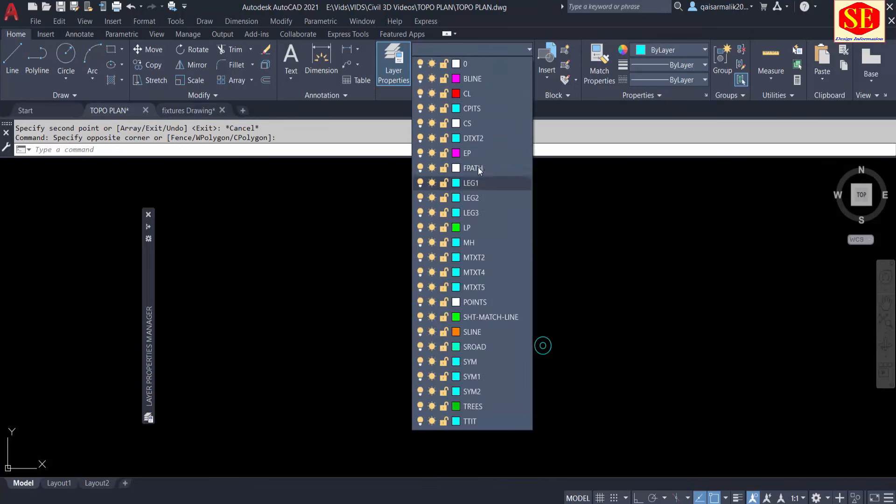
left_click(467, 153)
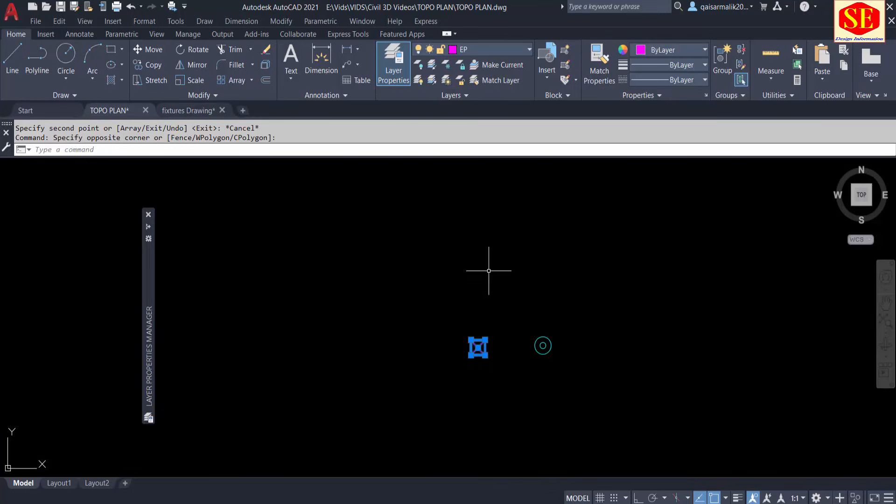
key("Escape")
scroll(484, 341, "up", 3)
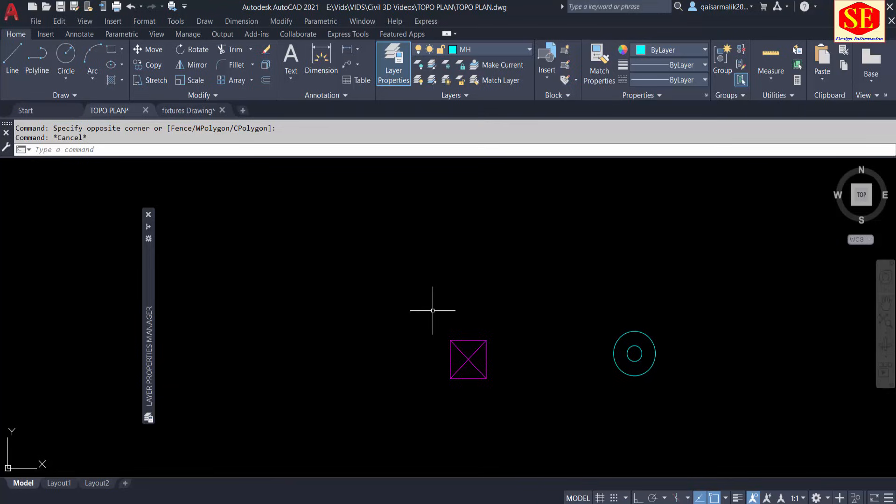
key("Escape")
left_click(470, 356)
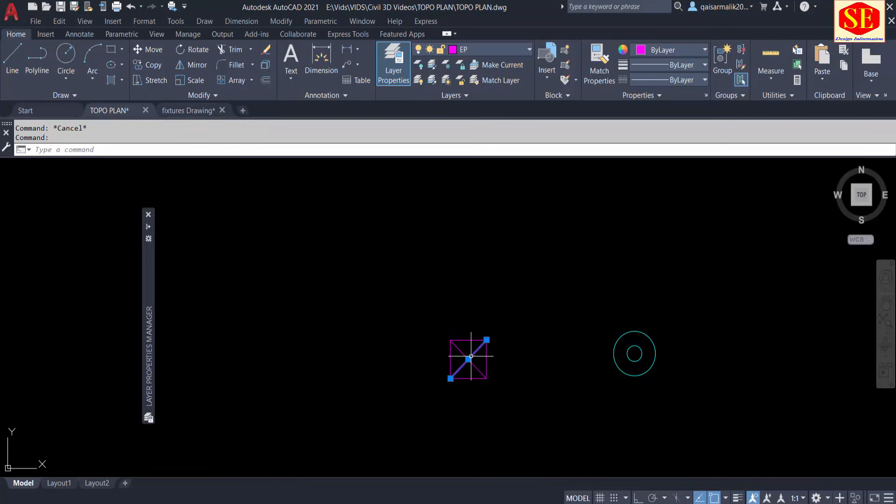
key("Escape")
left_click(614, 352)
key("Escape")
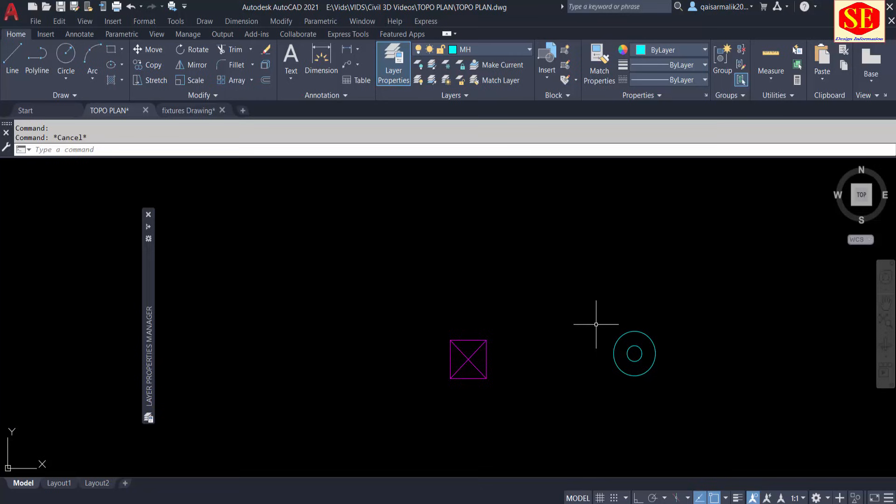
Step: Redefine the existing LP block using the two circles of the manhole symbol, with their common centre as the base point
key("Return")
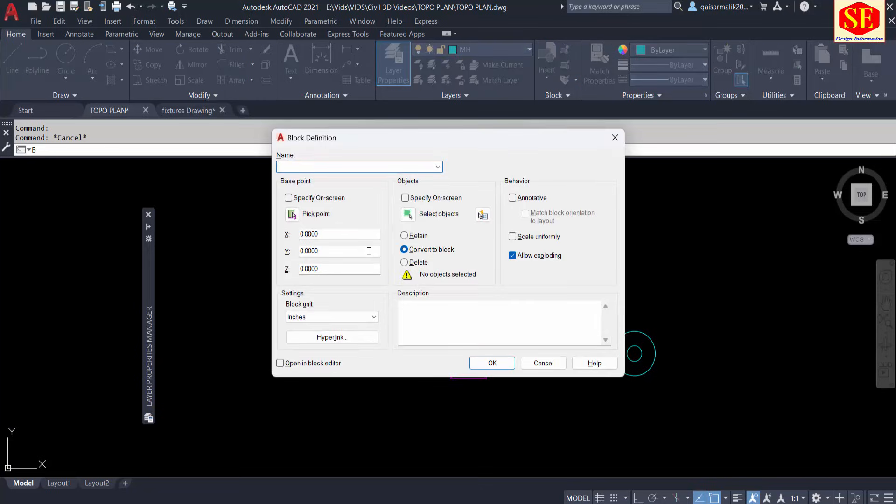
left_click(288, 199)
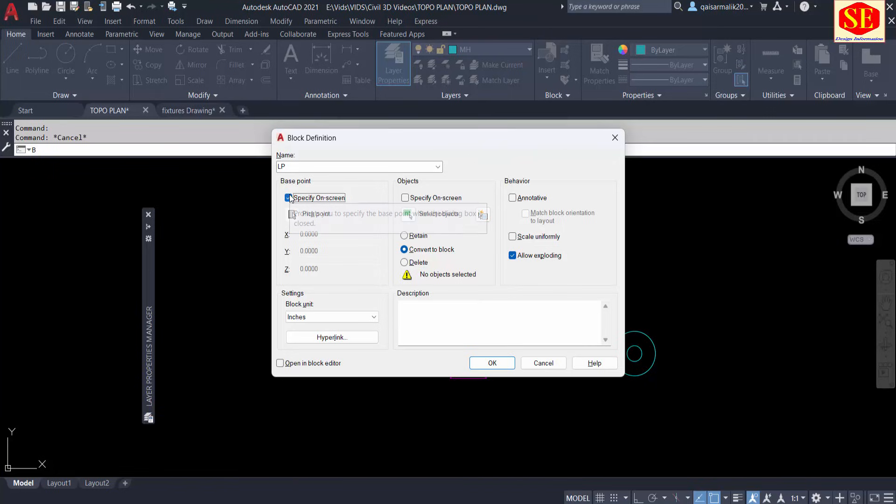
left_click(289, 198)
left_click(292, 215)
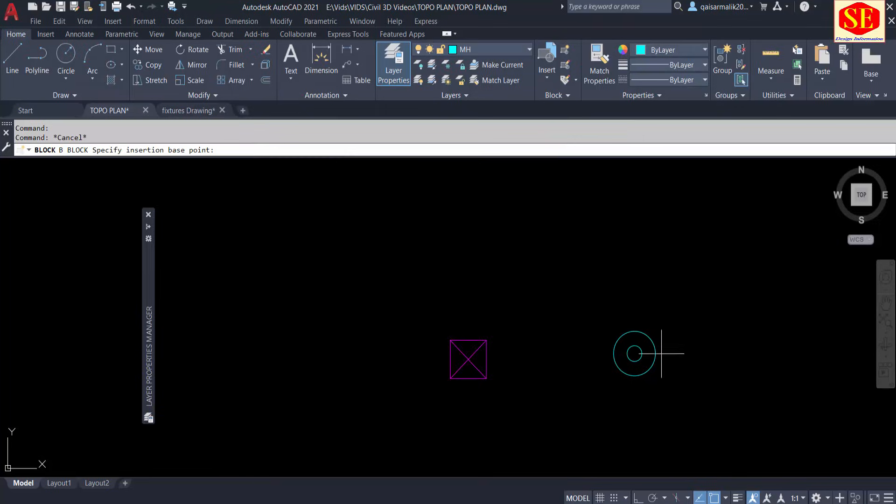
left_click(635, 353)
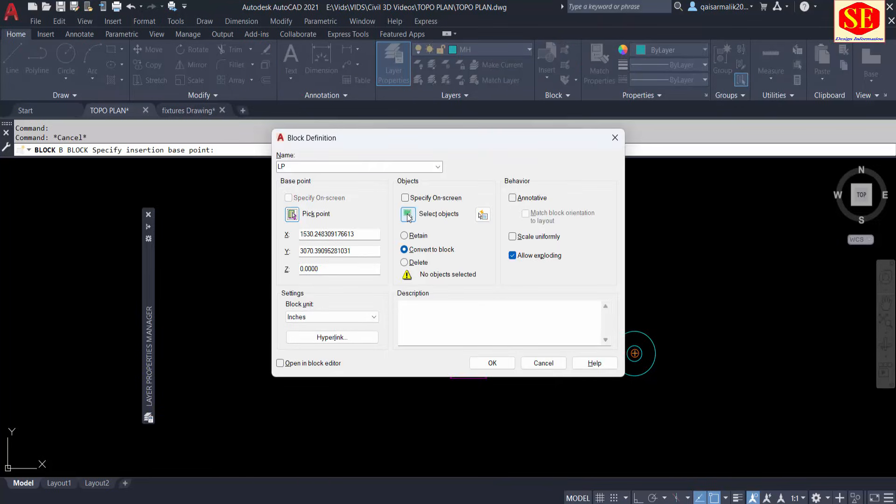
left_click(409, 216)
left_click(672, 300)
left_click(610, 396)
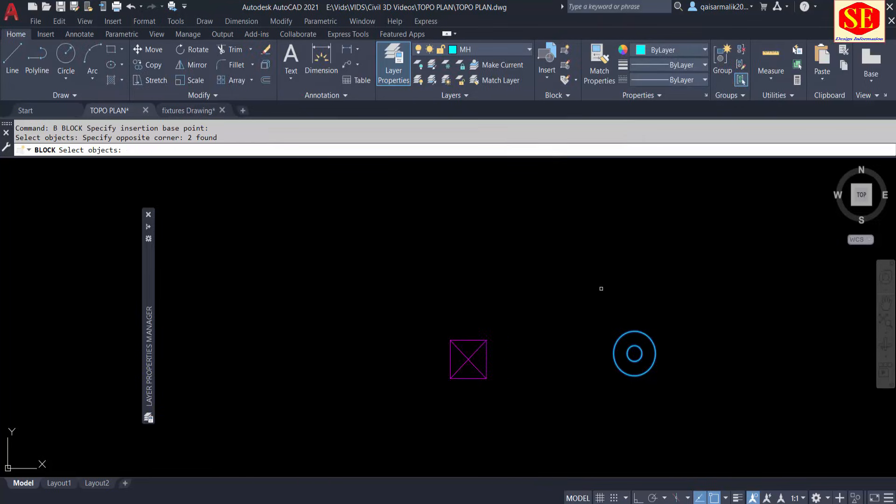
key("Return")
left_click(491, 364)
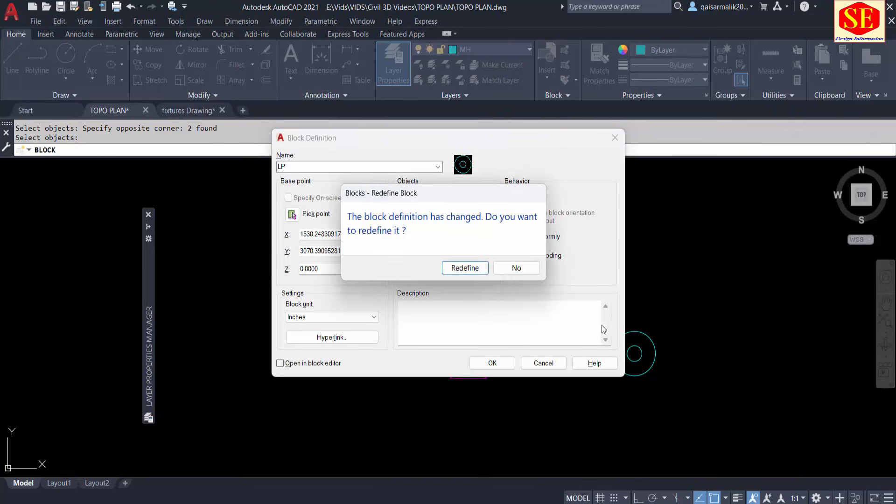
left_click(471, 266)
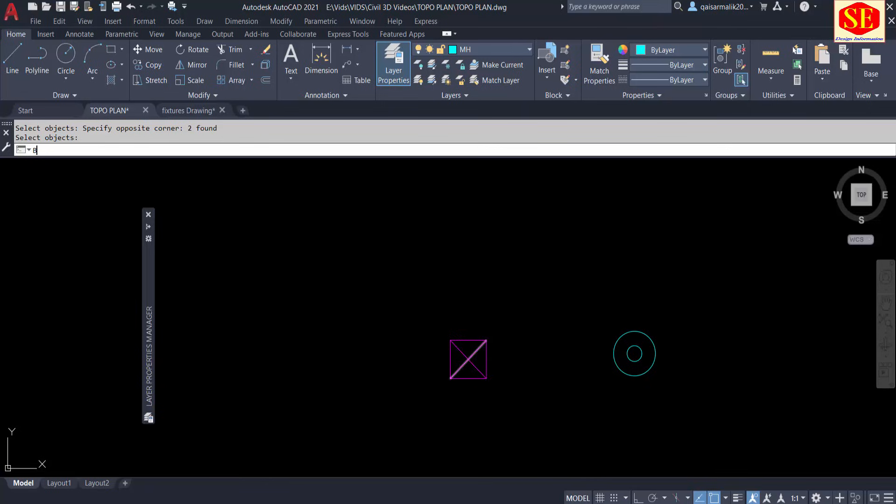
Step: Redefine the existing EP block using the boxed-cross symbol, with the centre of the cross as the base point
key("Return")
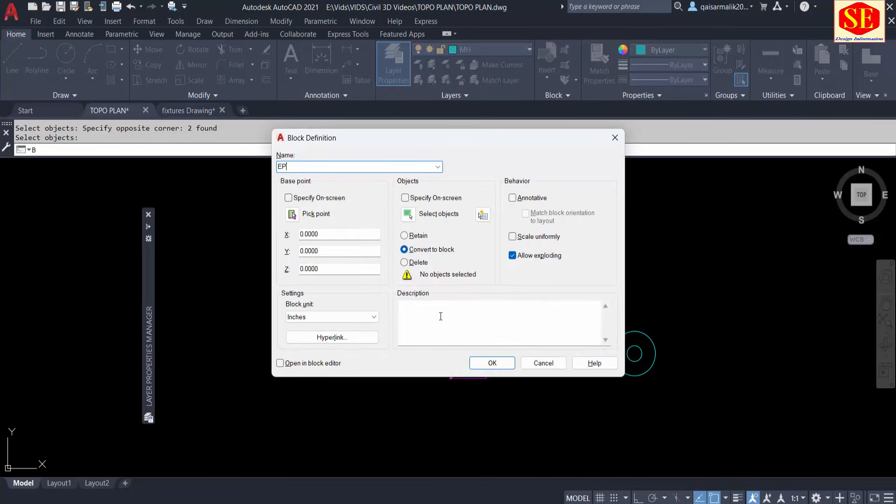
left_click(297, 215)
left_click(468, 358)
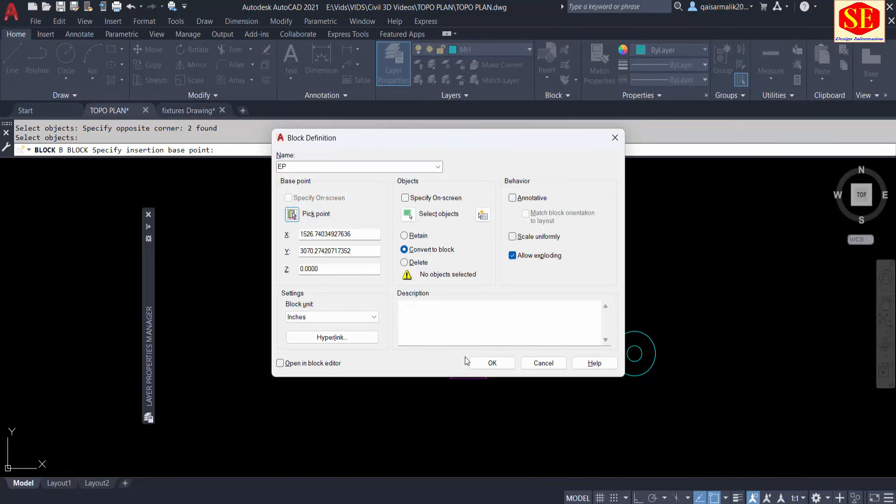
left_click(408, 215)
left_click(521, 310)
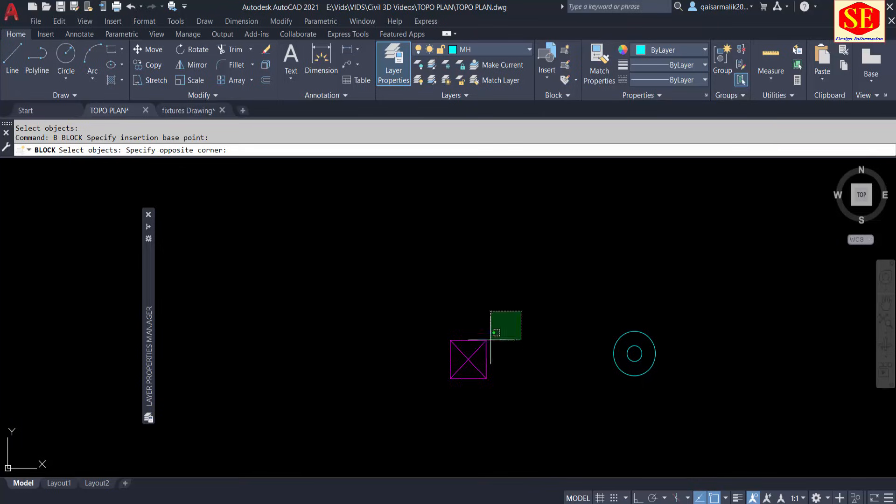
left_click(469, 364)
key("Return")
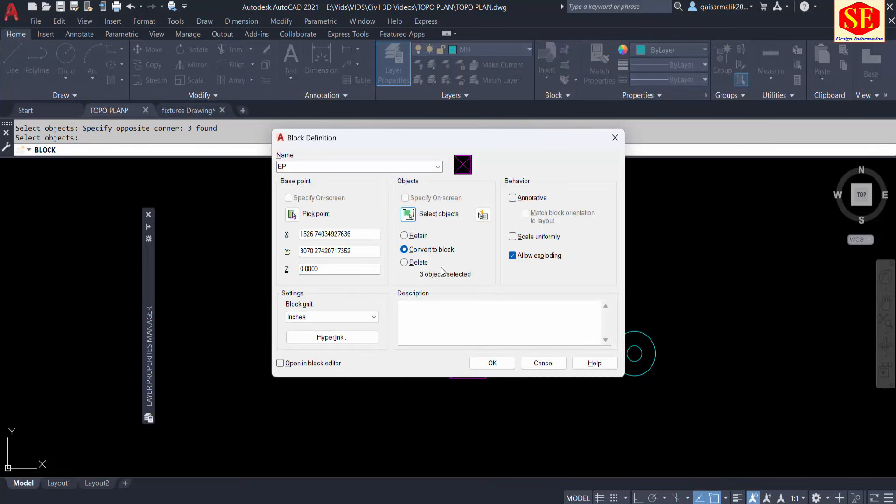
left_click(493, 362)
left_click(451, 271)
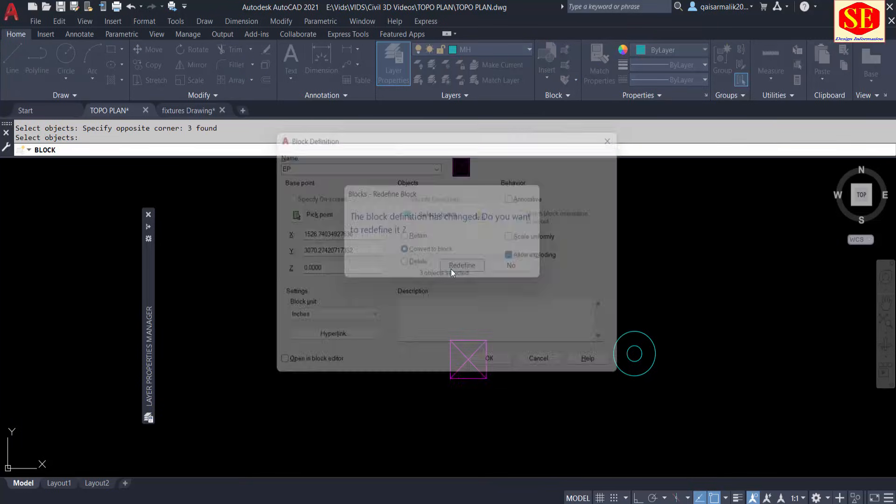
Step: Check that the boxed-cross symbol selects as a single block and look through the drawing's layer list
left_click(481, 362)
key("Escape")
scroll(370, 274, "down", 6)
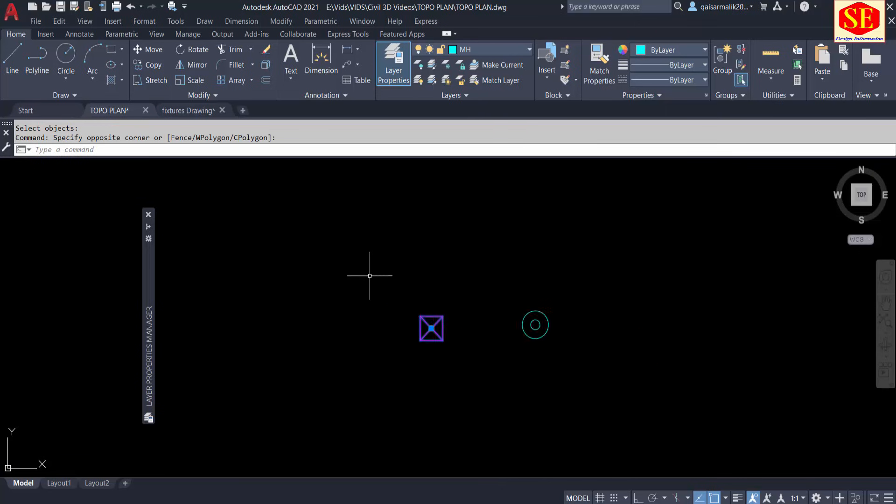
scroll(435, 295, "down", 5)
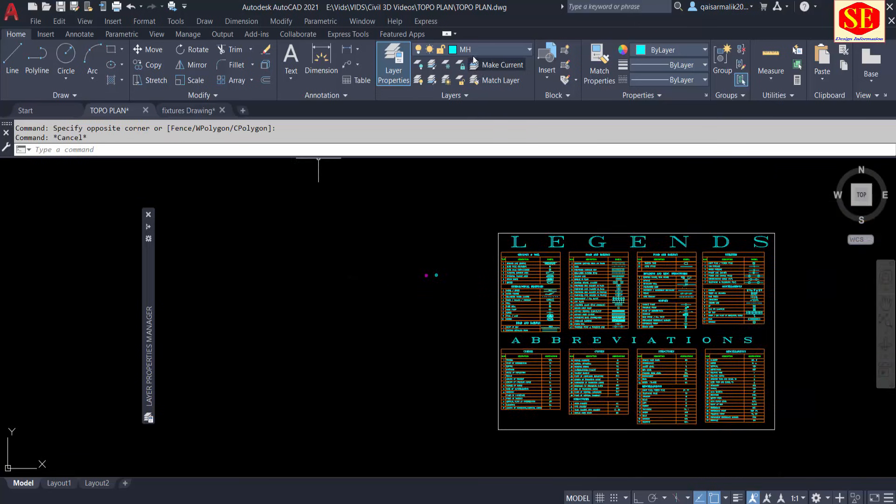
left_click(485, 49)
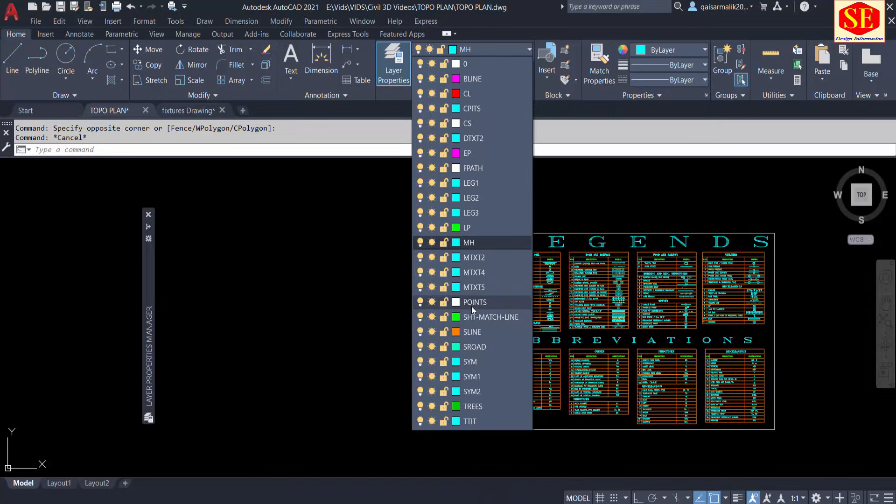
left_click(421, 328)
scroll(421, 328, "up", 6)
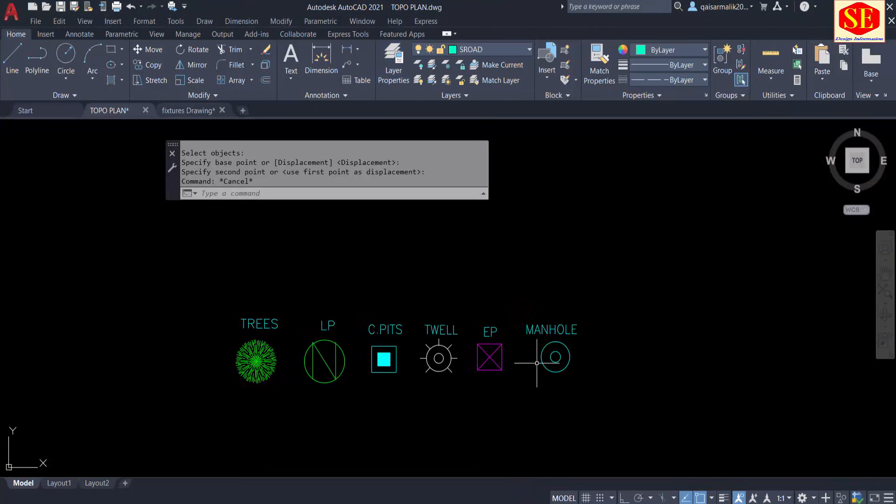
Step: Scale the EP symbol in the labelled symbol row by a factor of 1.25
key("Escape")
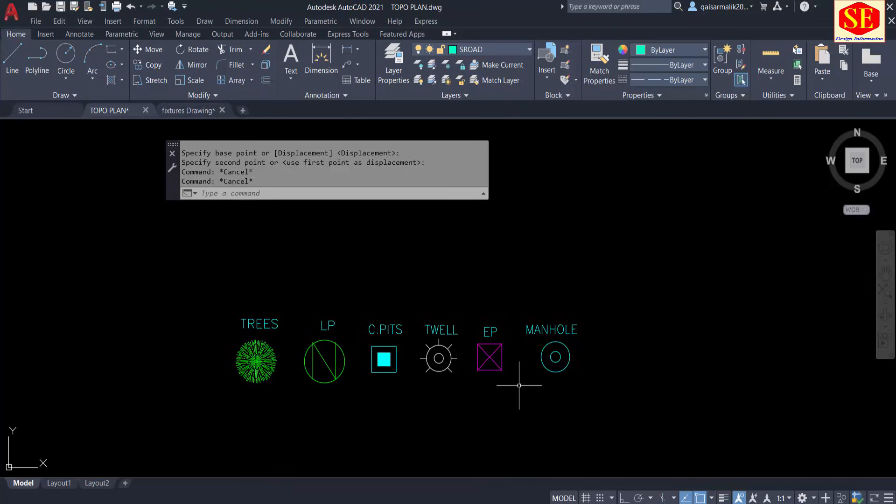
type("sc")
key("Return")
left_click(500, 369)
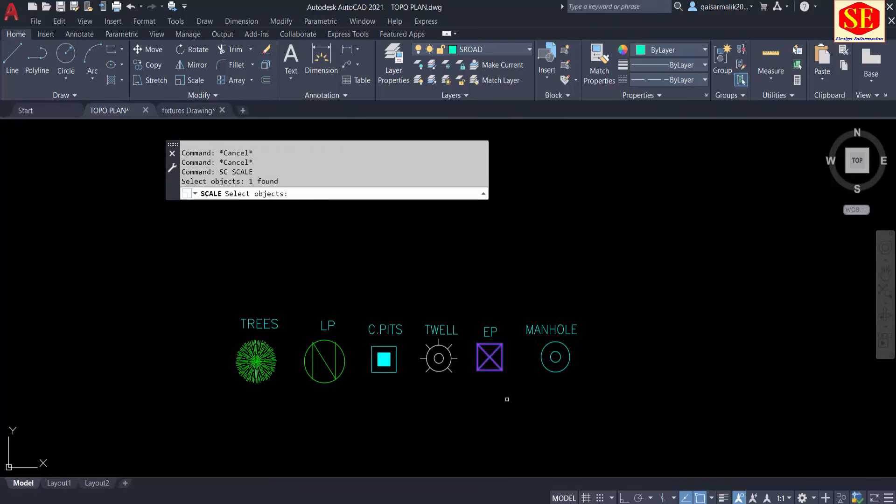
key("Return")
left_click(506, 402)
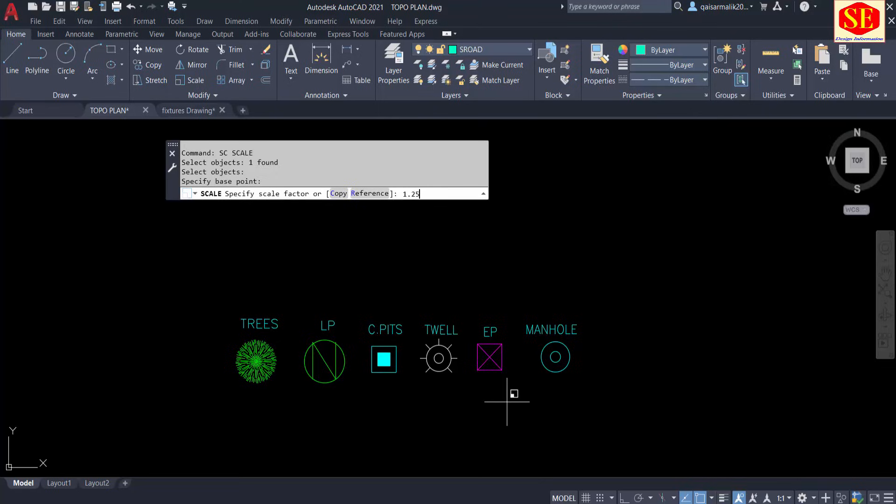
key("Return")
Step: Move the enlarged EP symbol back beneath its EP label, in line with the other symbols
type("m")
key("Return")
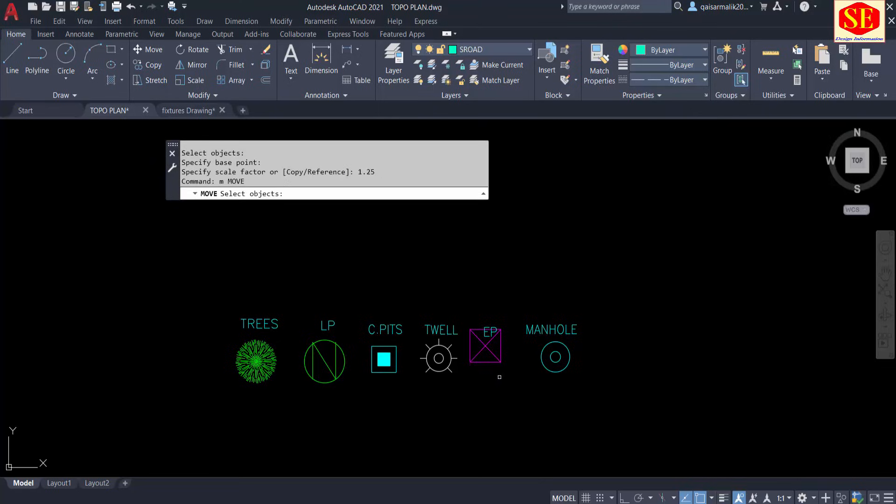
left_click(486, 345)
key("Return")
left_click(701, 287)
left_click(711, 300)
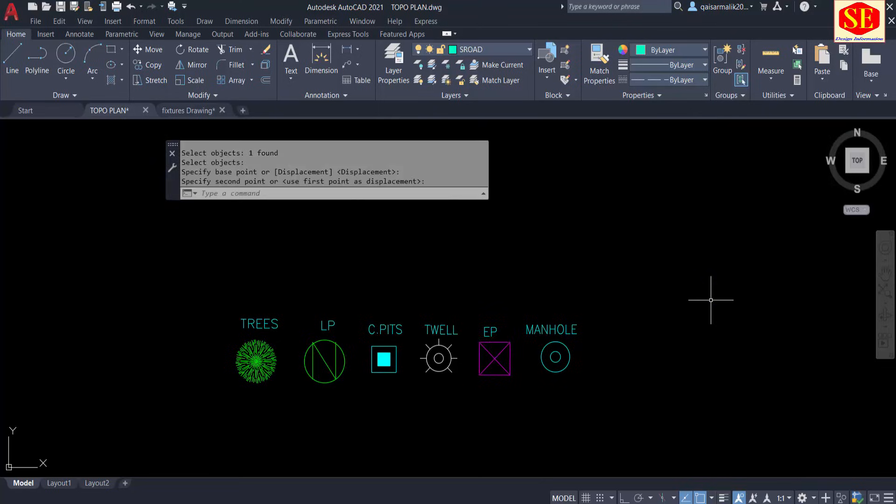
Step: Scale the TWELL symbol in the symbol row by a factor of 1.25
type("sc")
key("Return")
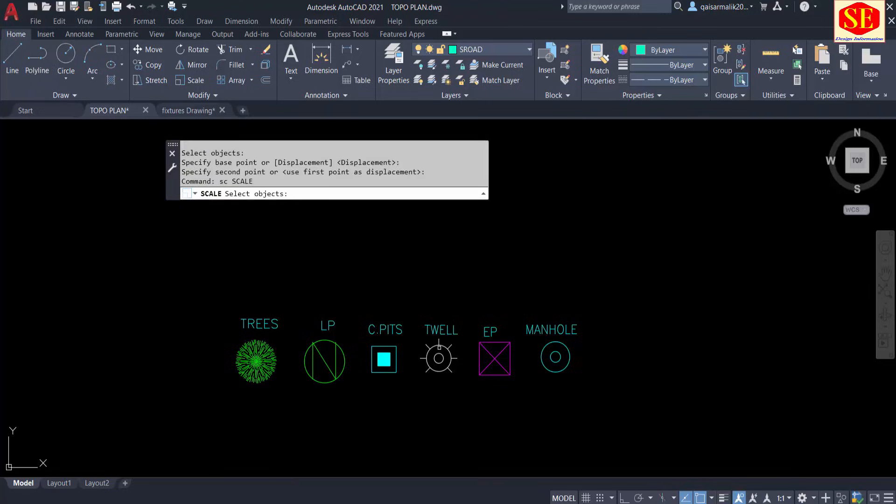
left_click(439, 358)
key("Return")
left_click(439, 413)
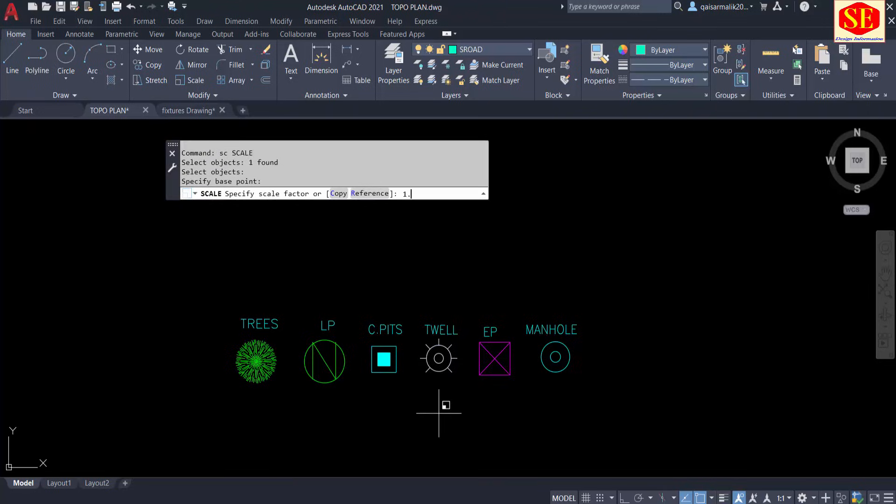
key("Return")
Step: Move the enlarged TWELL symbol down beneath its TWELL label, clear of the text
key("Return")
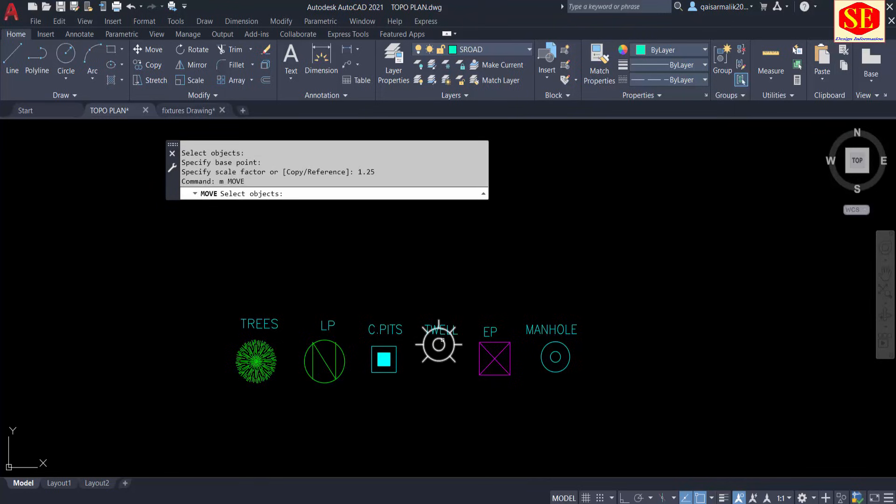
left_click(440, 345)
left_click(440, 345)
key("Return")
left_click(523, 241)
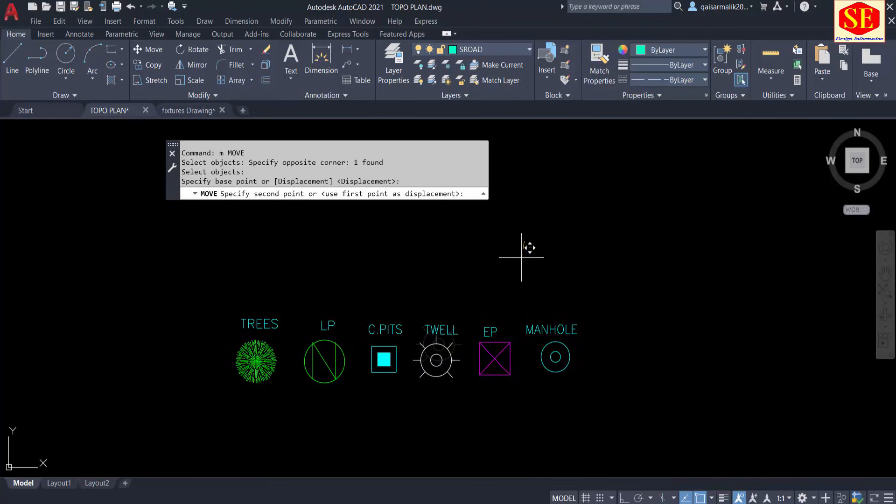
left_click(521, 256)
key("Return")
left_click(552, 358)
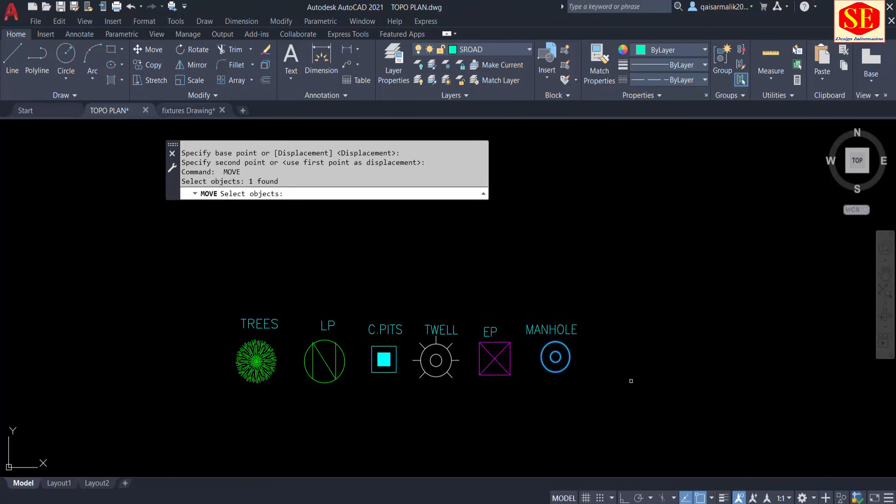
key("Return")
left_click(631, 380)
type("1.5")
key("Return")
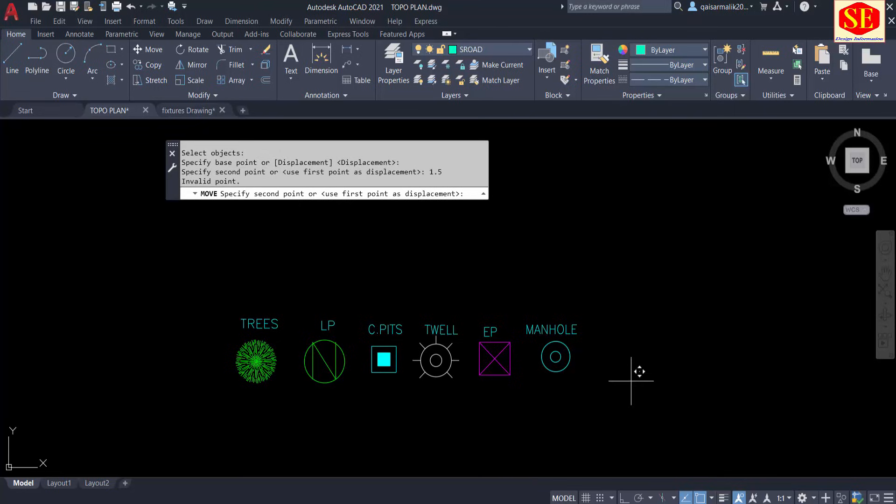
key("Escape")
Step: Scale the manhole symbol in the symbol row by a factor of 1.5
type("sc")
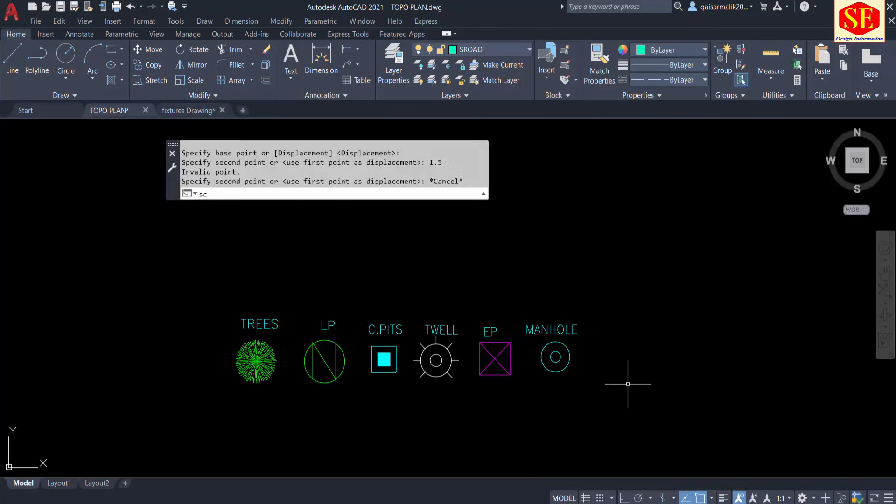
key("Return")
left_click(567, 368)
key("Return")
left_click(628, 373)
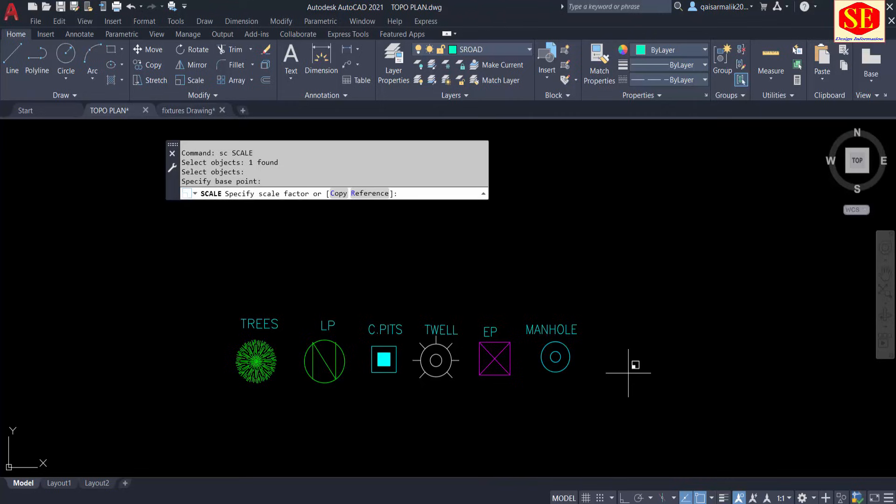
type("1.5")
key("Return")
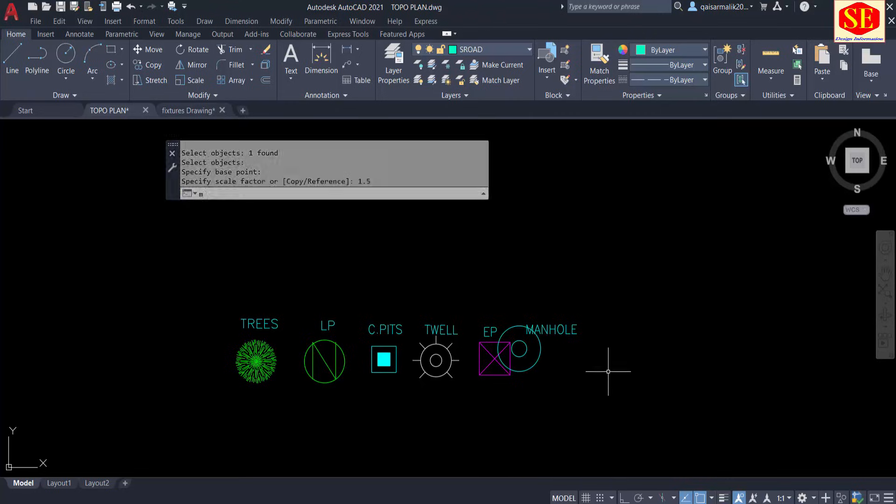
Step: Move the enlarged manhole symbol off the EP symbol and place it beneath the MANHOLE label
type("m")
key("Return")
left_click(523, 344)
key("Return")
left_click(584, 372)
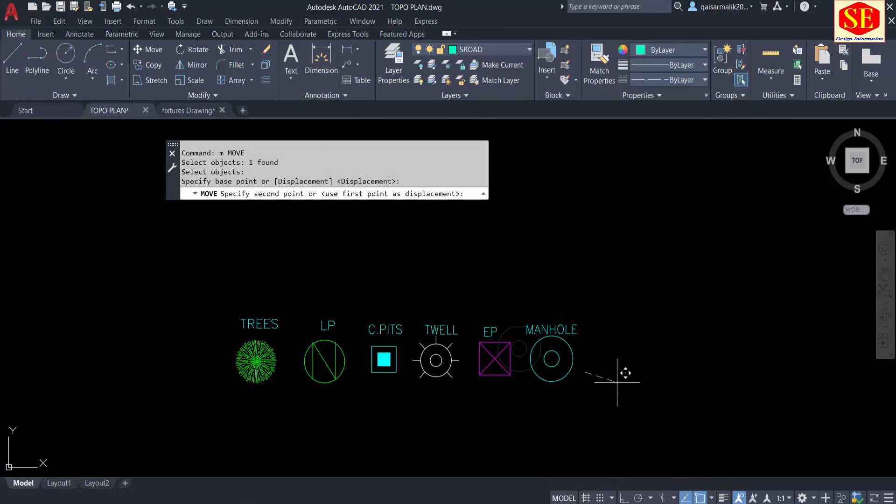
left_click(621, 378)
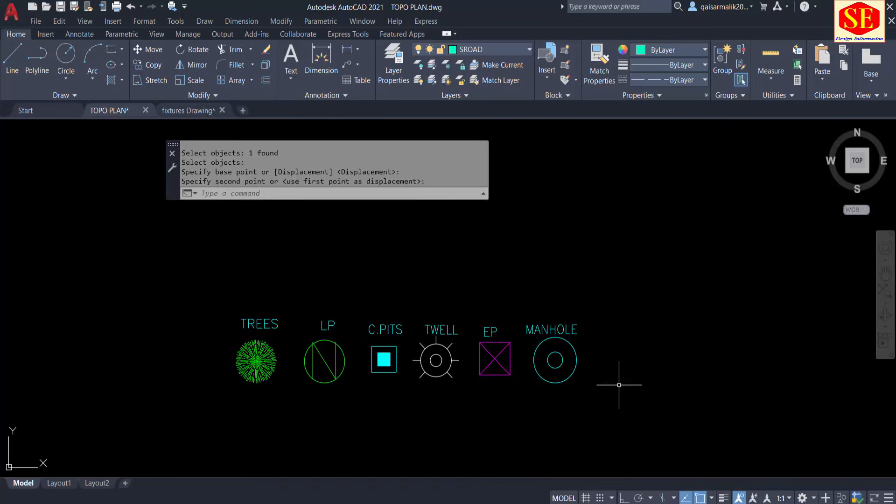
scroll(439, 251, "down", 2)
scroll(672, 257, "down", 10)
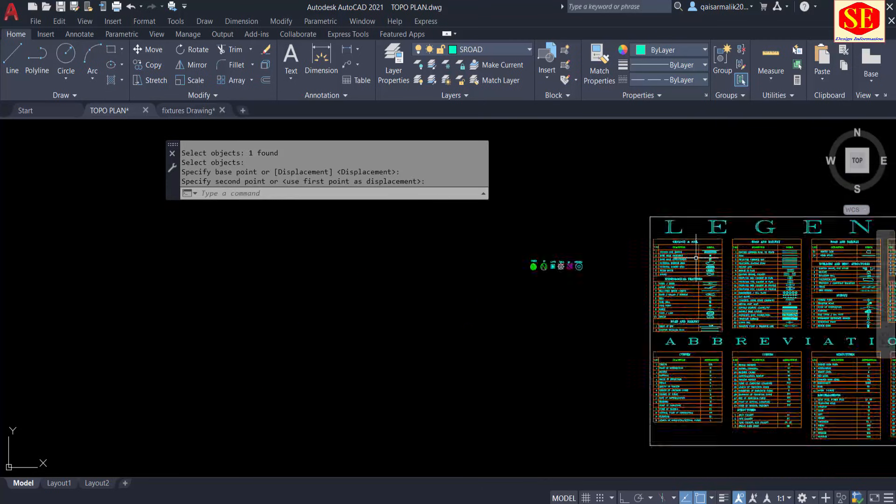
scroll(668, 313, "down", 7)
scroll(724, 363, "up", 7)
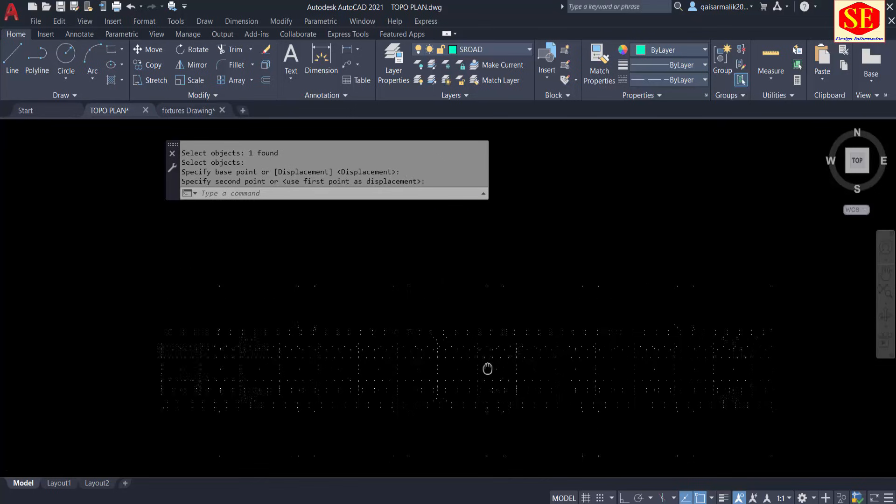
scroll(436, 414, "up", 8)
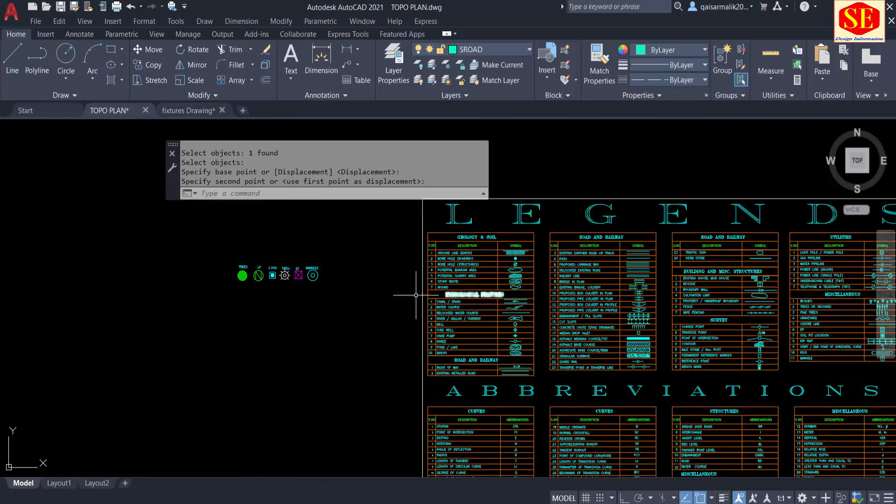
Step: Examine the feature names and symbols in the LEGENDS tables, including geology, hydrology, road and railway, structures and utilities
scroll(410, 296, "up", 3)
scroll(620, 269, "up", 5)
scroll(620, 269, "up", 2)
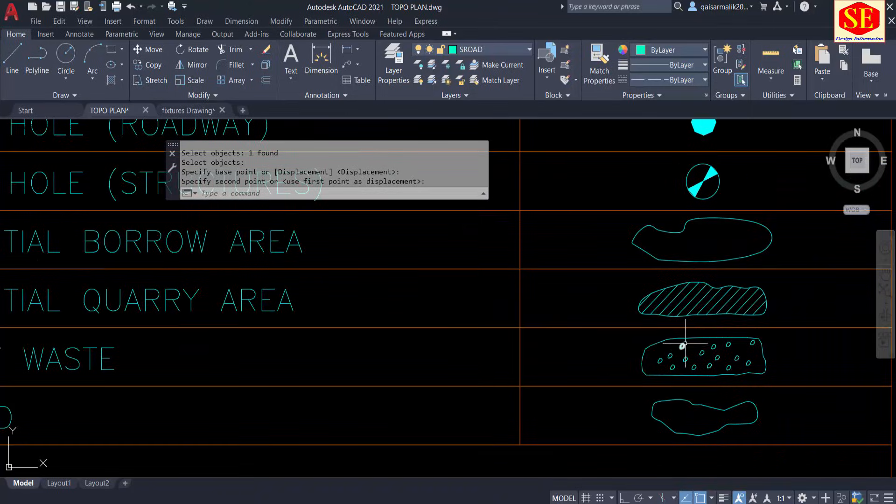
scroll(729, 337, "down", 4)
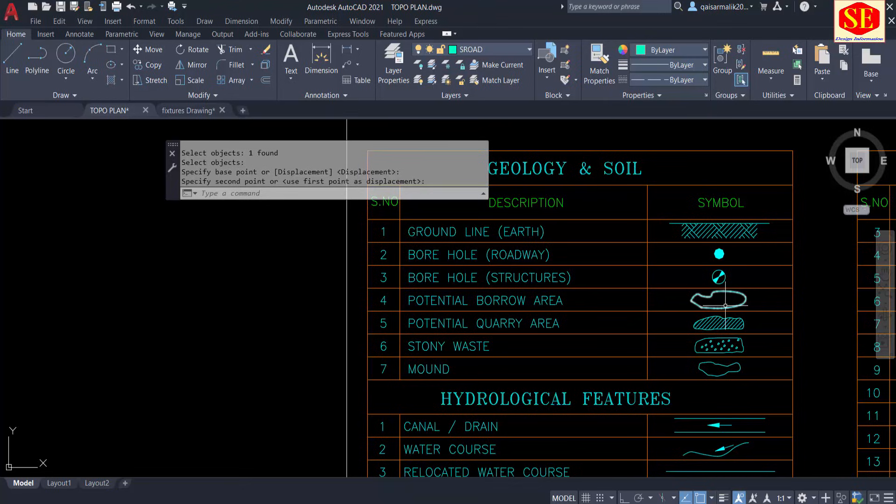
scroll(726, 278, "up", 3)
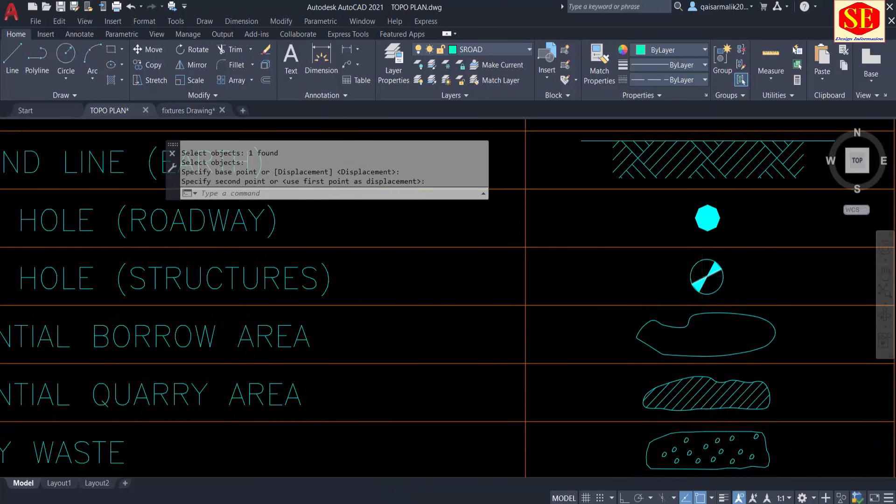
scroll(702, 276, "down", 5)
scroll(626, 242, "down", 4)
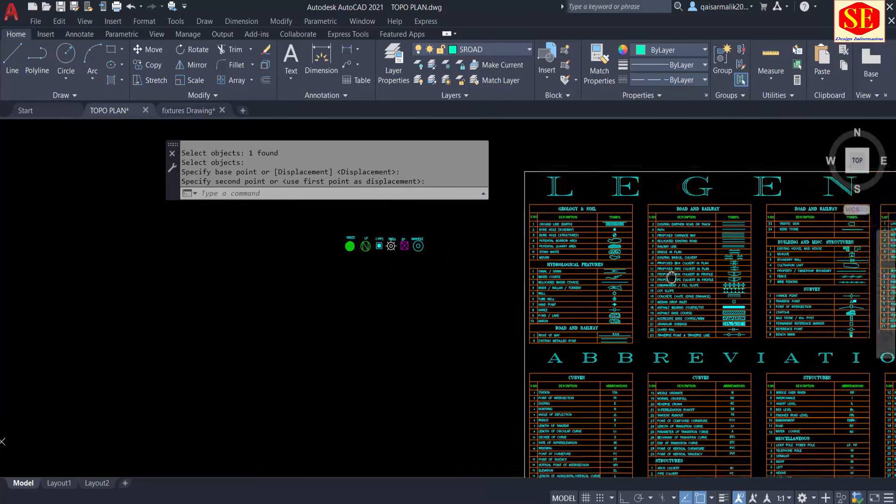
middle_click_drag(681, 248, 565, 316)
scroll(607, 289, "up", 6)
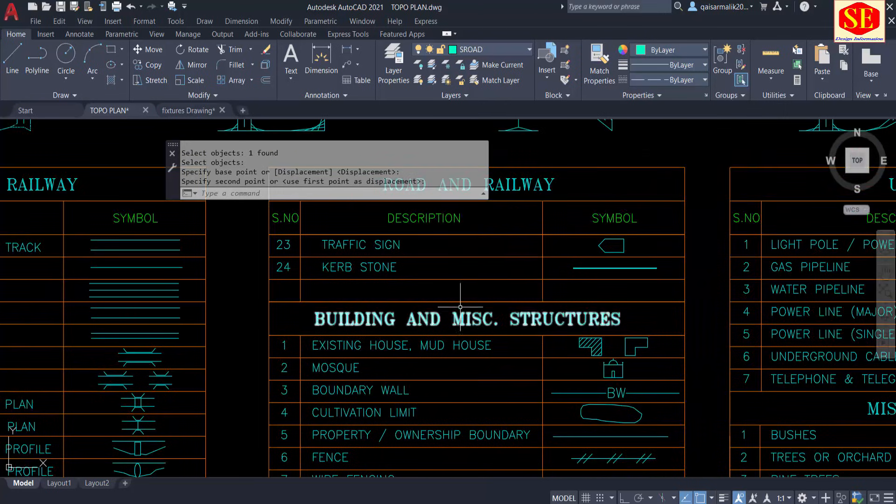
scroll(629, 400, "down", 5)
middle_click_drag(629, 400, 661, 334)
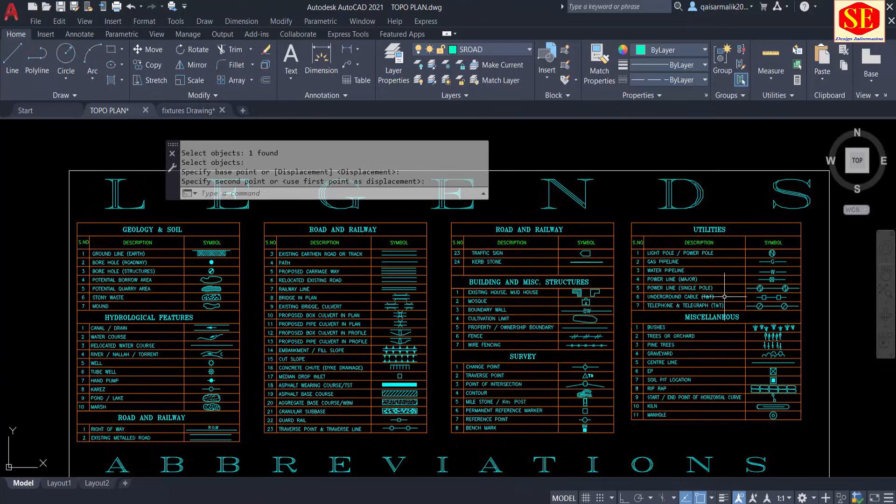
middle_click_drag(536, 405, 737, 340)
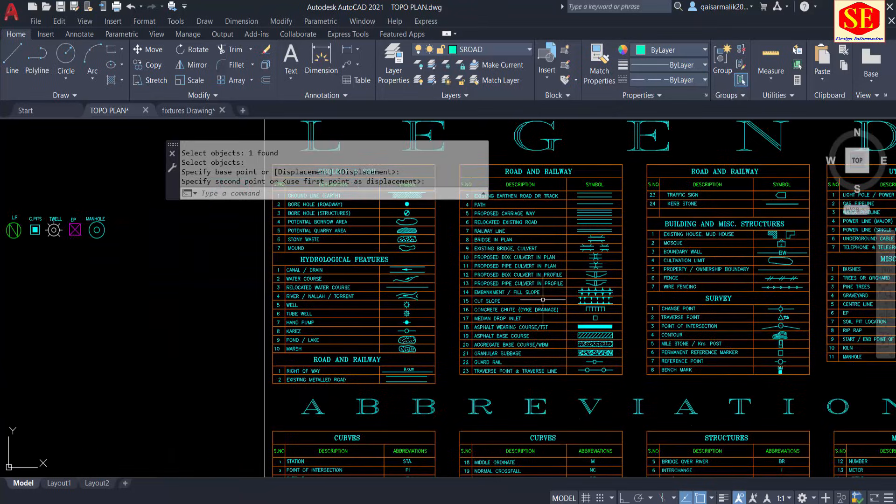
Step: Read through the ABBREVIATIONS tables for curves, structures and miscellaneous items, comparing the descriptions with their abbreviations
scroll(544, 290, "down", 2)
middle_click_drag(538, 396, 549, 302)
scroll(583, 342, "up", 3)
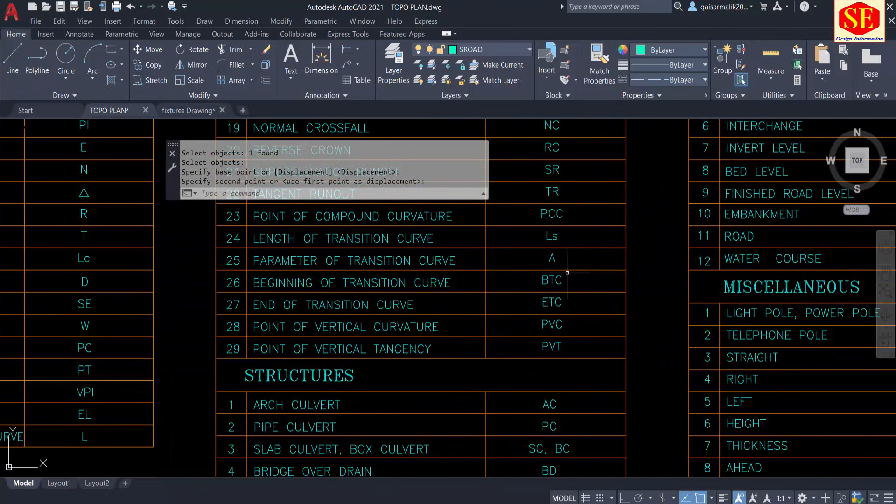
scroll(572, 294, "up", 3)
scroll(416, 304, "down", 4)
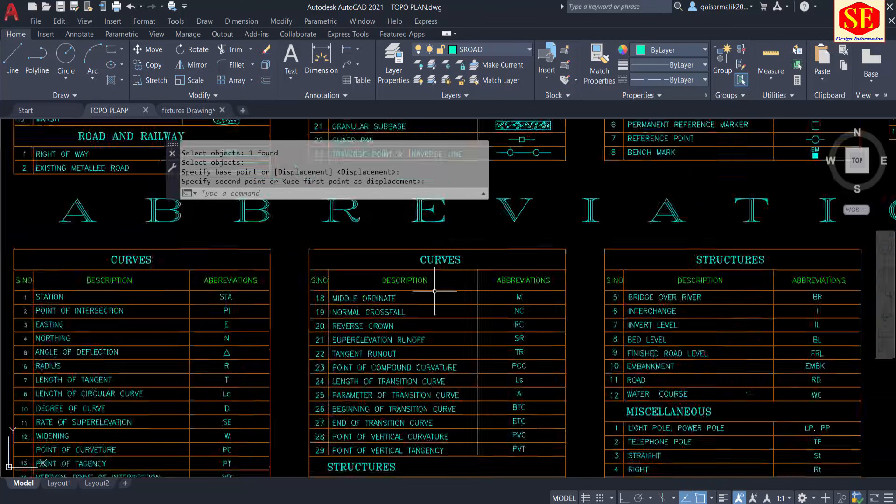
scroll(236, 334, "up", 4)
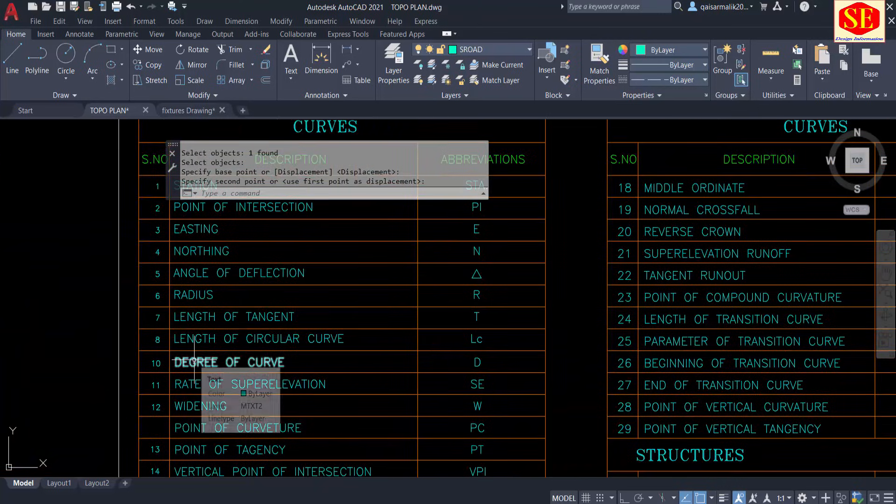
left_click(195, 359)
middle_click_drag(608, 315, 164, 326)
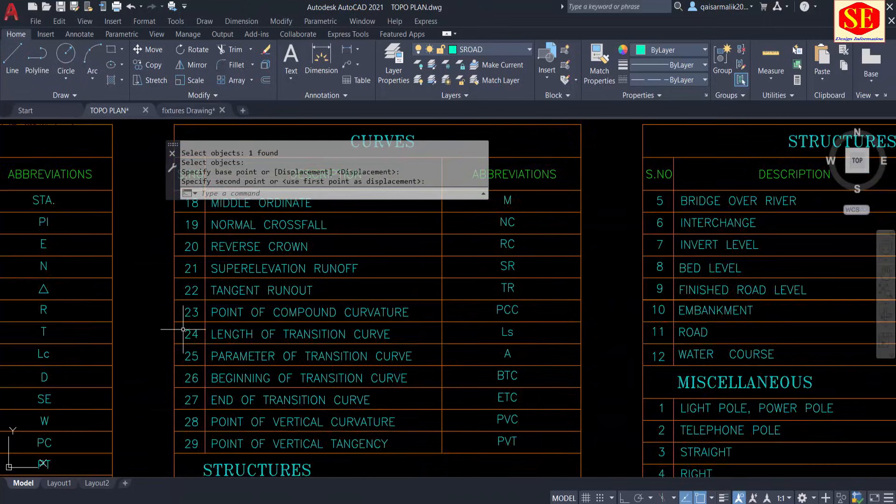
scroll(352, 301, "down", 4)
scroll(761, 282, "up", 4)
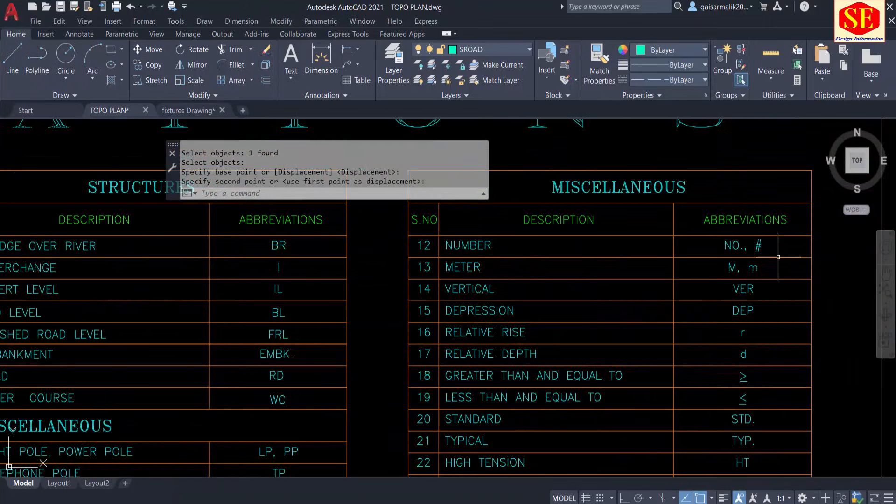
scroll(755, 322, "down", 3)
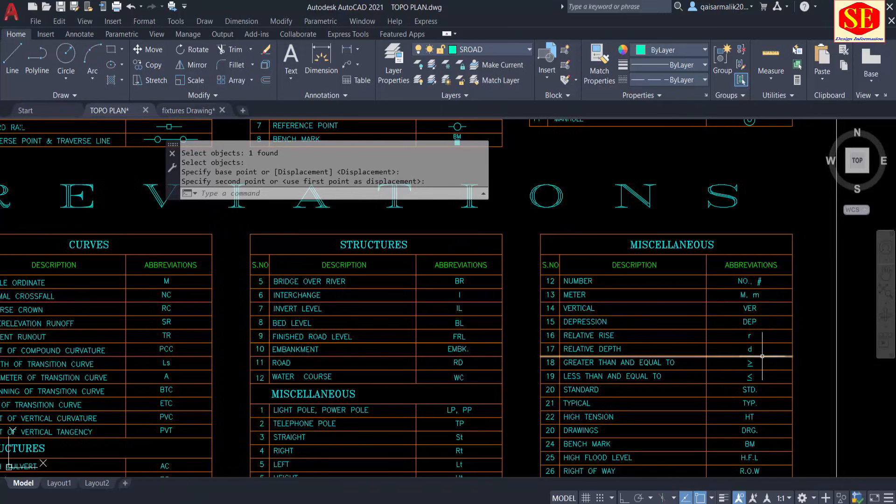
middle_click_drag(487, 403, 625, 332)
scroll(626, 331, "down", 5)
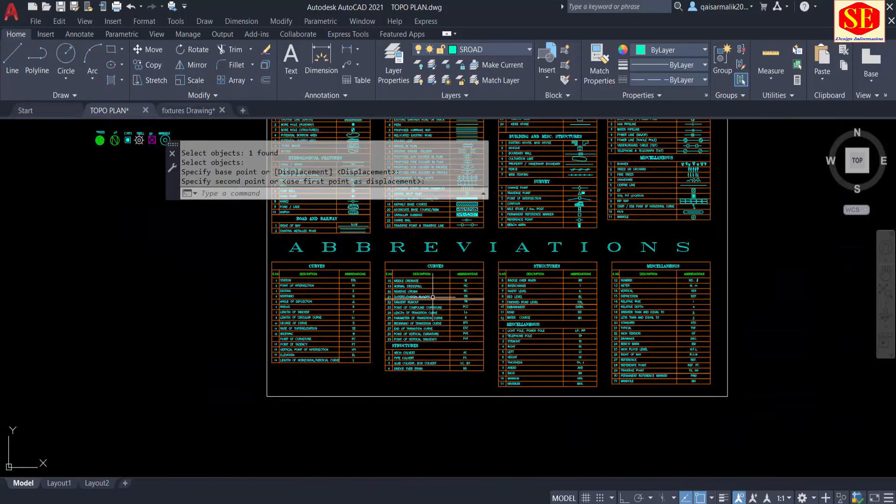
Step: Review the road, railway and other legend tables once more, and inspect the plotted survey points below the legend sheet
middle_click_drag(434, 282, 441, 415)
scroll(475, 248, "up", 5)
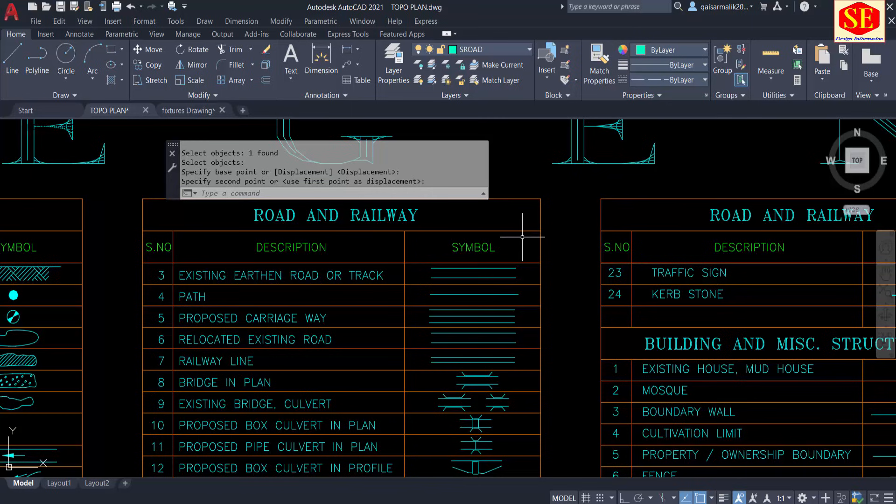
scroll(522, 237, "down", 4)
key("Escape")
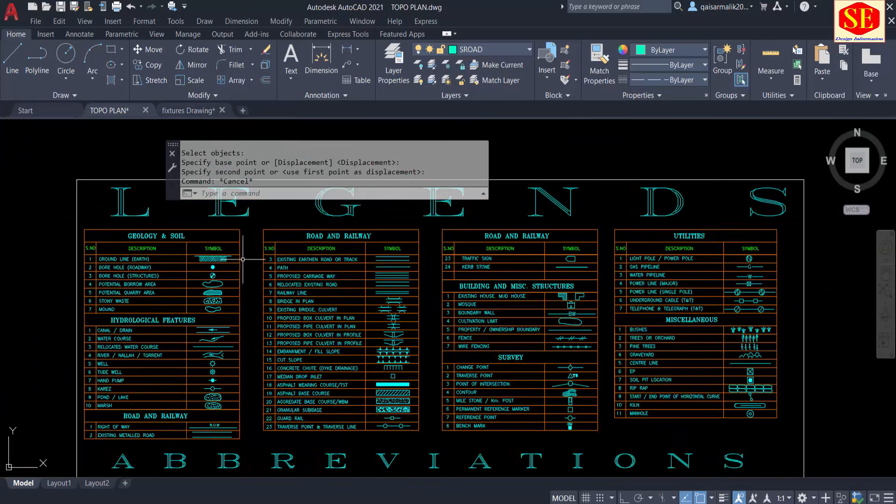
middle_click_drag(338, 297, 404, 272)
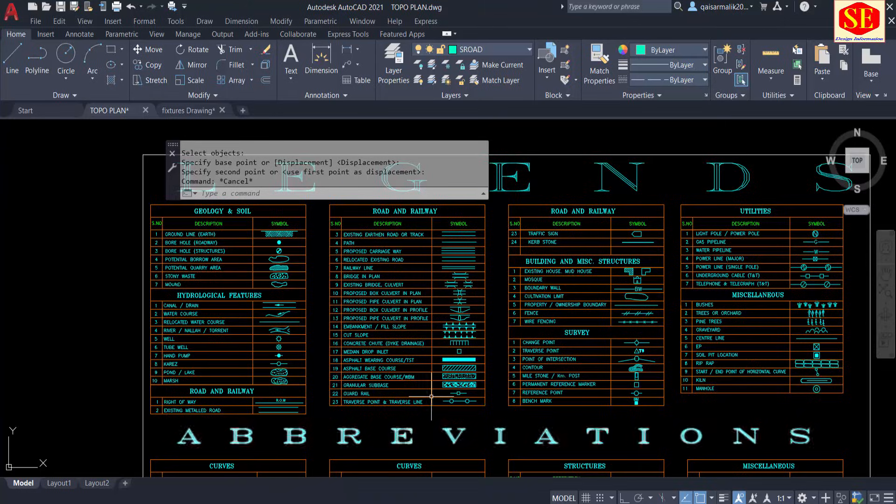
scroll(522, 352, "down", 5)
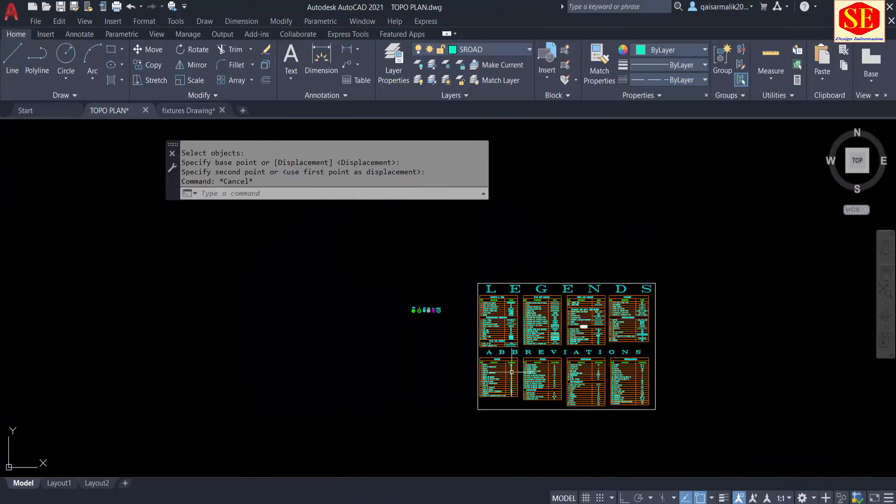
middle_click_drag(470, 390, 514, 251)
scroll(490, 280, "up", 2)
scroll(493, 280, "down", 2)
scroll(480, 343, "down", 4)
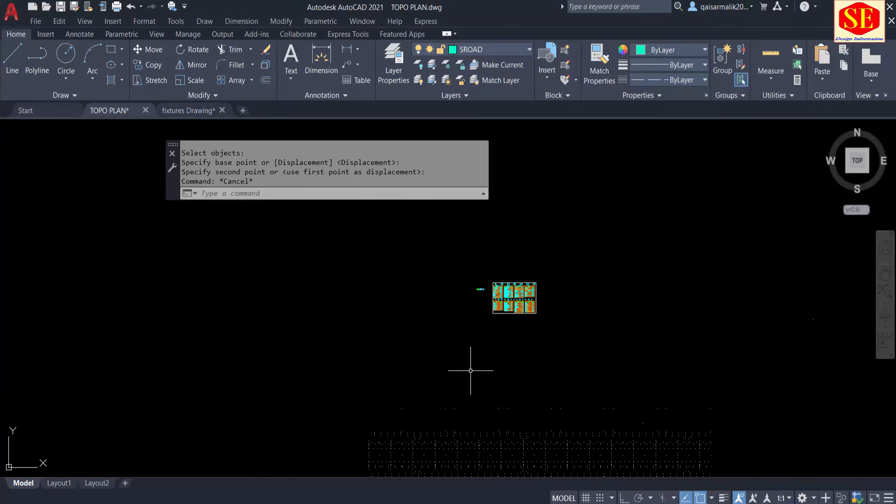
middle_click_drag(454, 413, 479, 325)
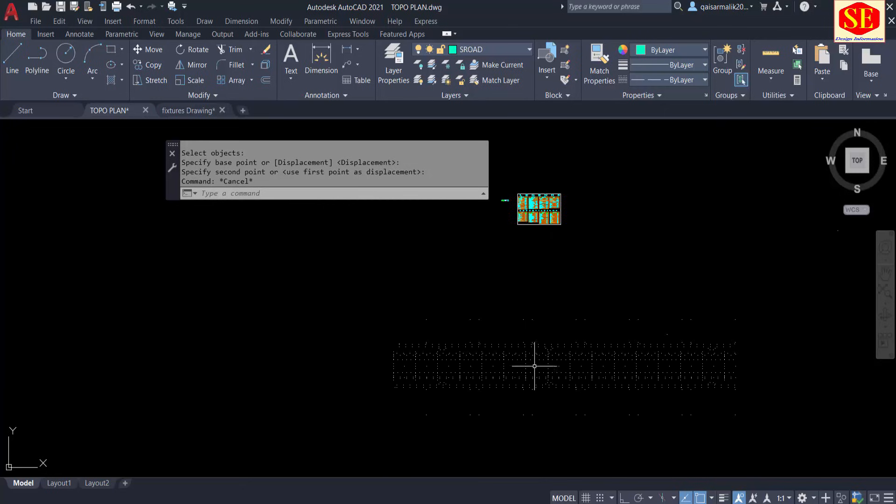
scroll(504, 280, "up", 5)
scroll(476, 299, "up", 3)
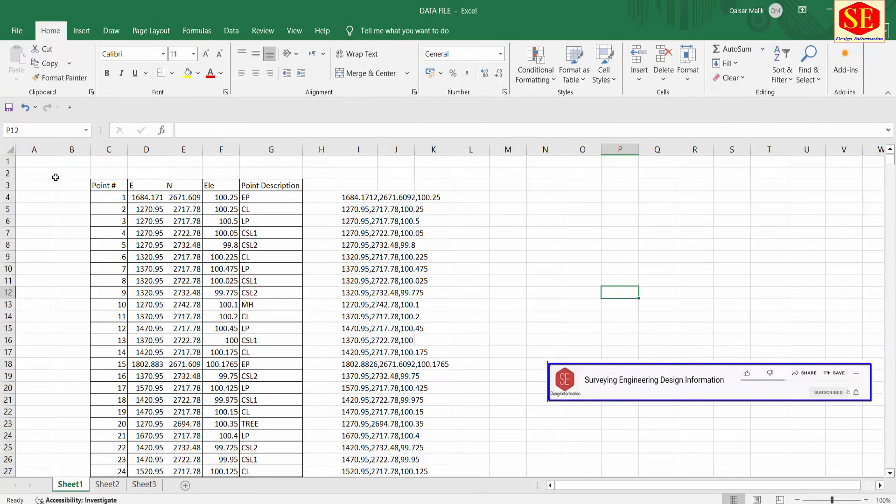
Step: Switch to the DATA FILE workbook in Excel and copy the whole Sheet1 point table, from Point # through Point Description, including headers
left_click_drag(101, 185, 268, 186)
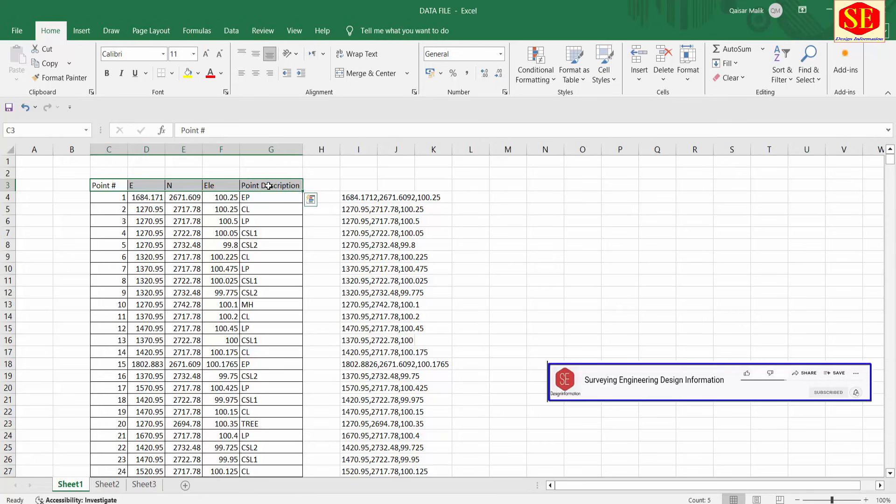
key("ctrl+shift+Down")
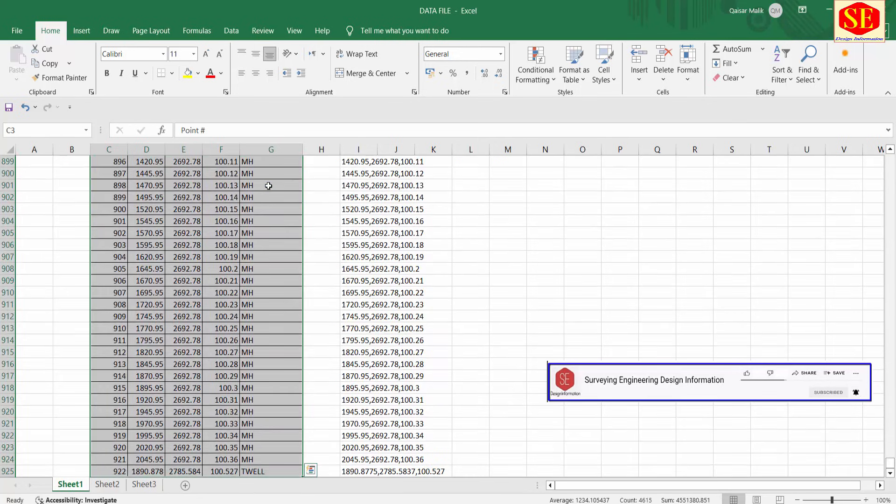
right_click(268, 186)
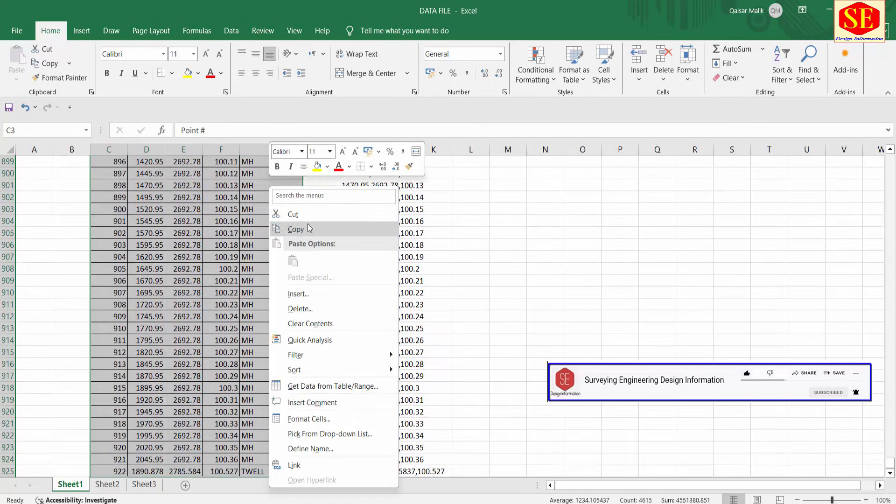
left_click(287, 228)
Step: Paste the copied point table into Sheet2 starting at cell C3, and clear the copy marking left on Sheet1
key("ctrl+Page_Down")
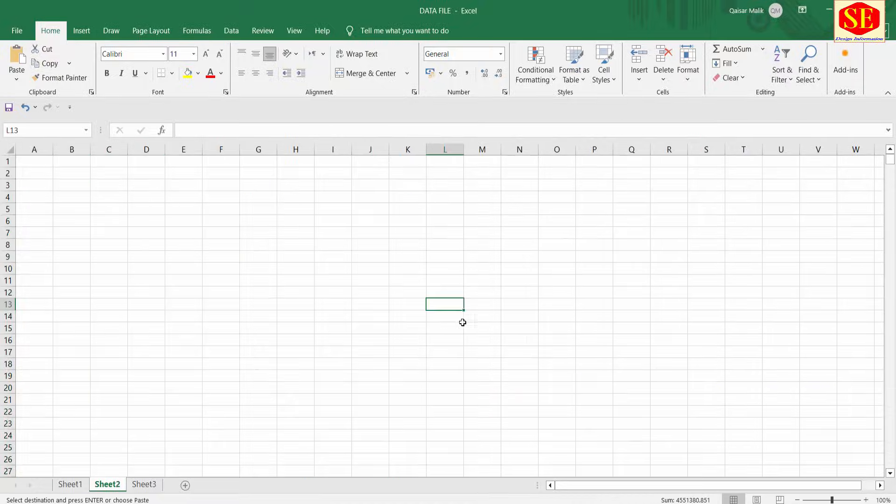
left_click(74, 185)
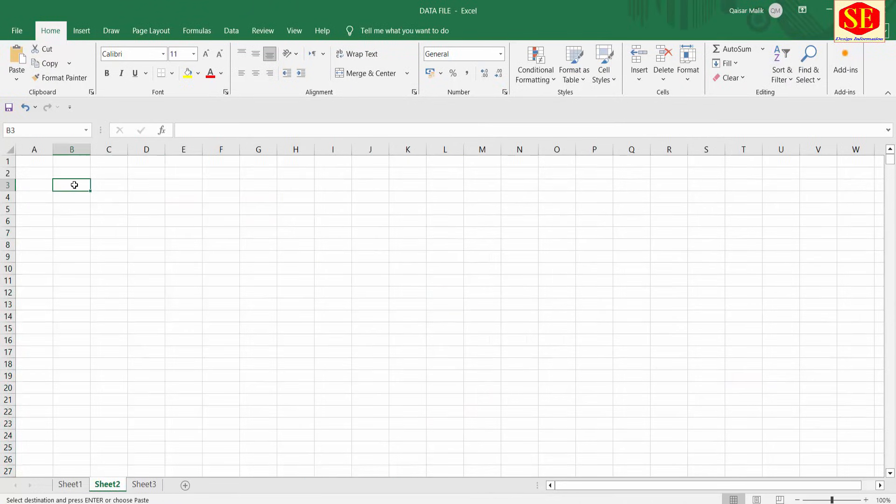
left_click(106, 180)
right_click(106, 180)
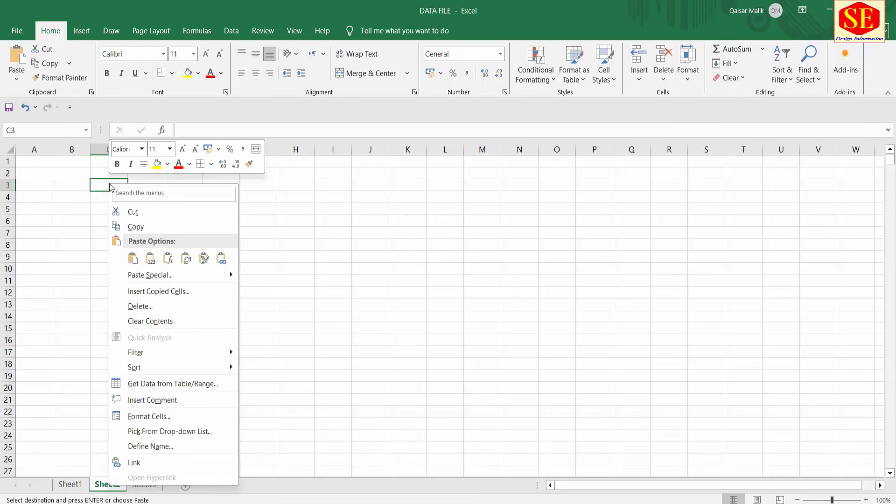
left_click(135, 261)
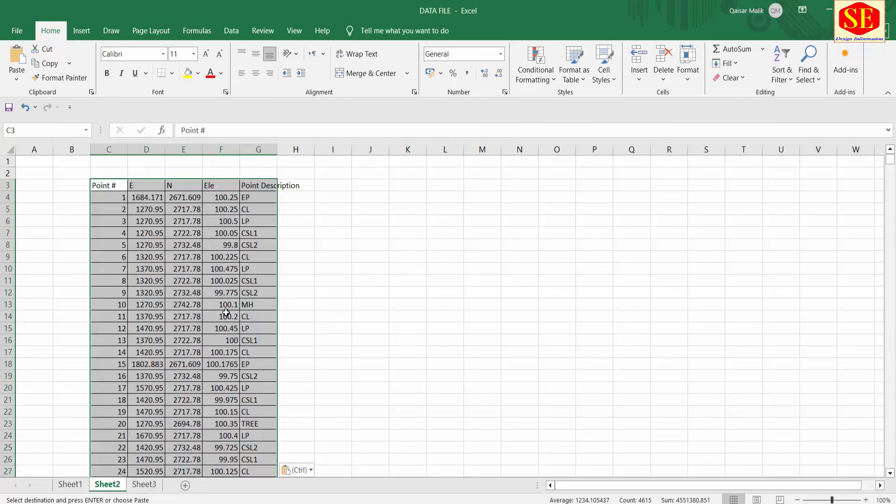
left_click(527, 264)
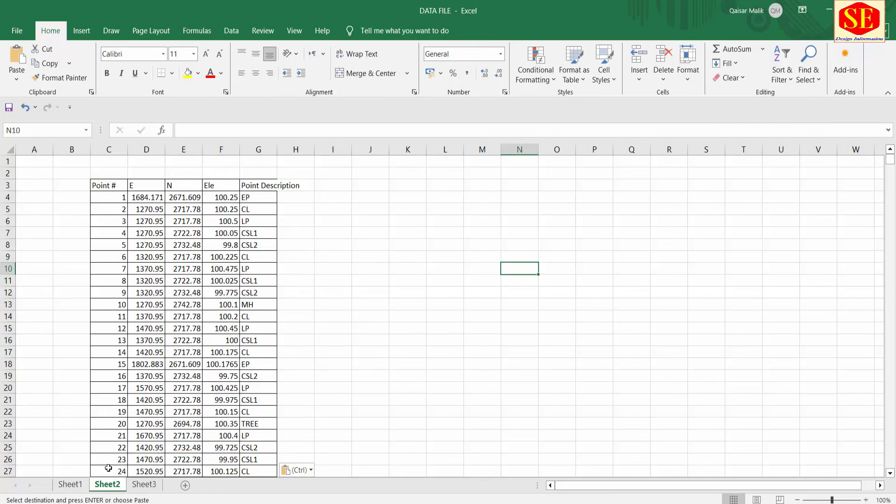
left_click(70, 485)
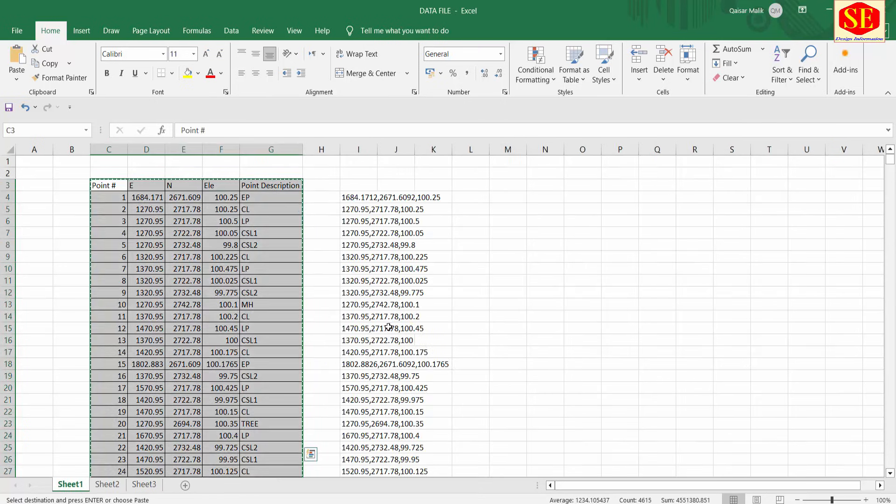
key("Escape")
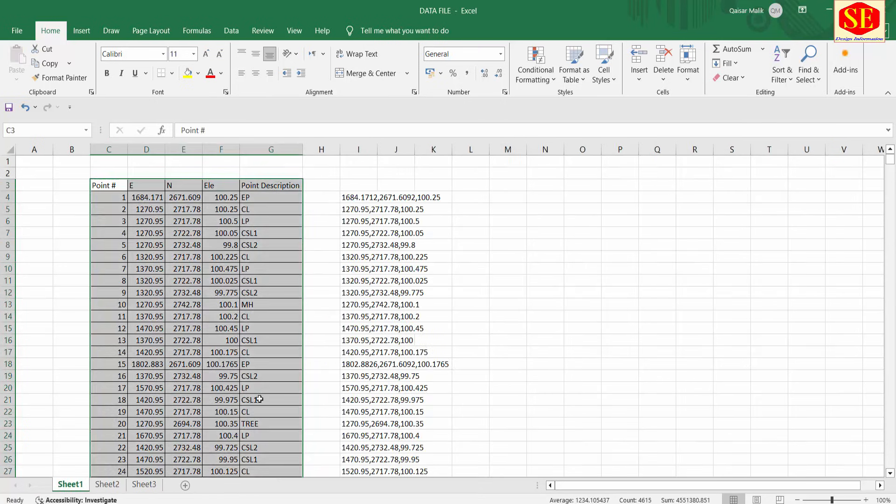
left_click(107, 485)
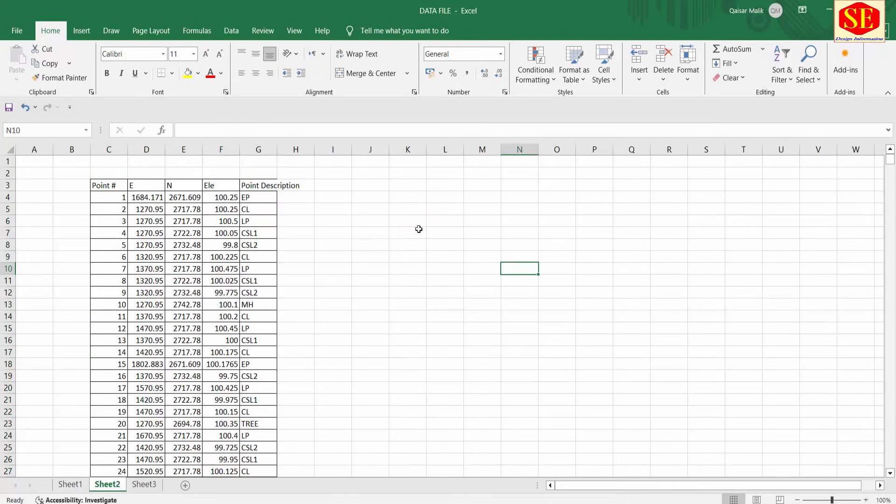
Step: Convert the whole pasted point range C3:G925 on Sheet2 into a table, treating the first row as headers
left_click_drag(101, 186, 273, 183)
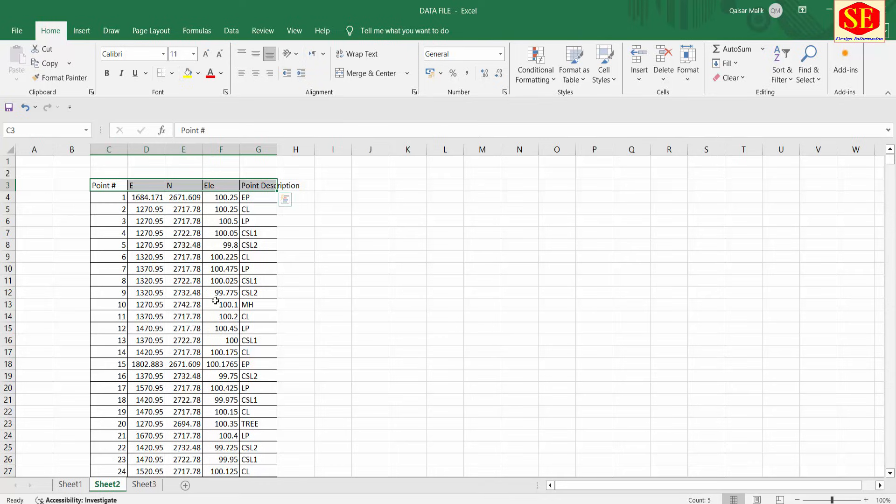
key("ctrl+shift+Down")
key("ctrl+shift+Up")
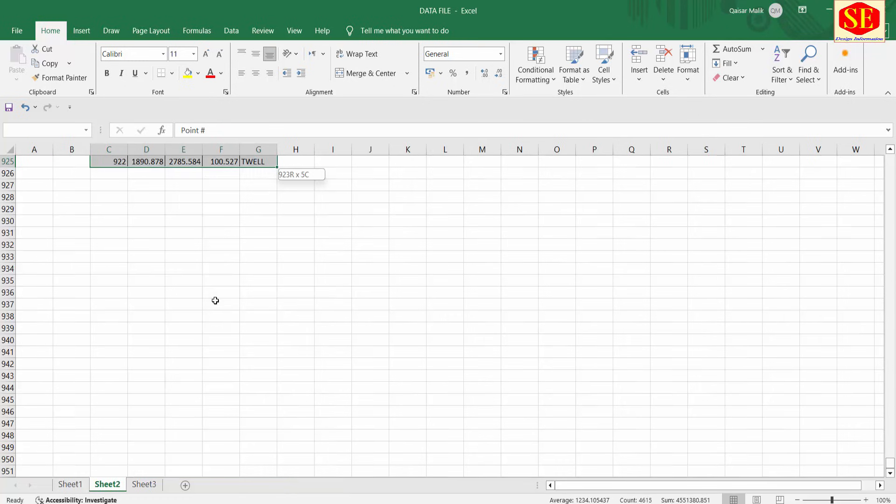
scroll(219, 303, "up", 5)
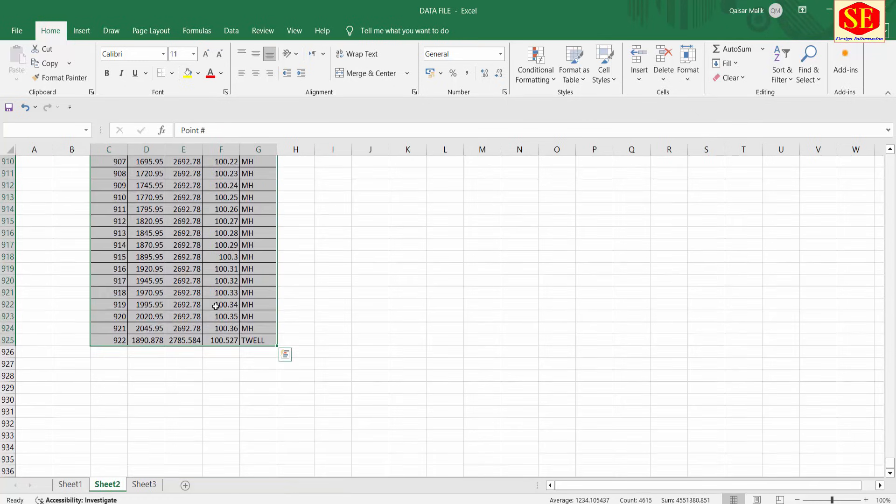
left_click_drag(891, 462, 888, 158)
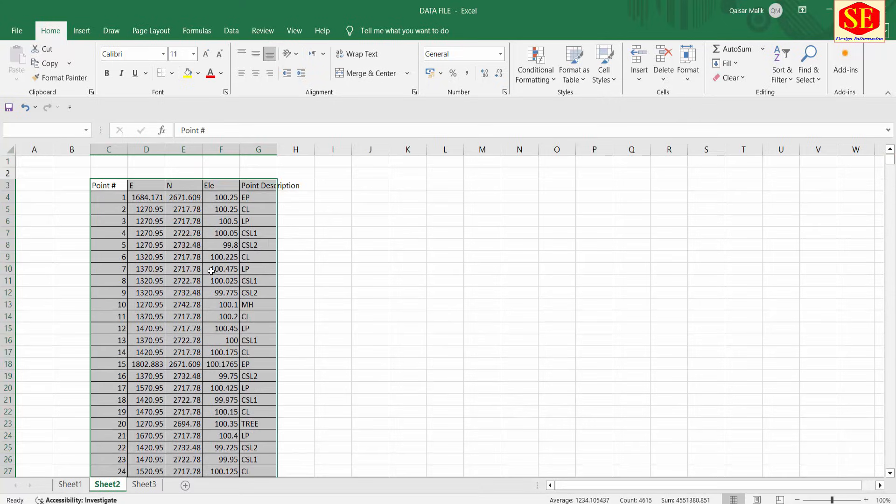
left_click(82, 33)
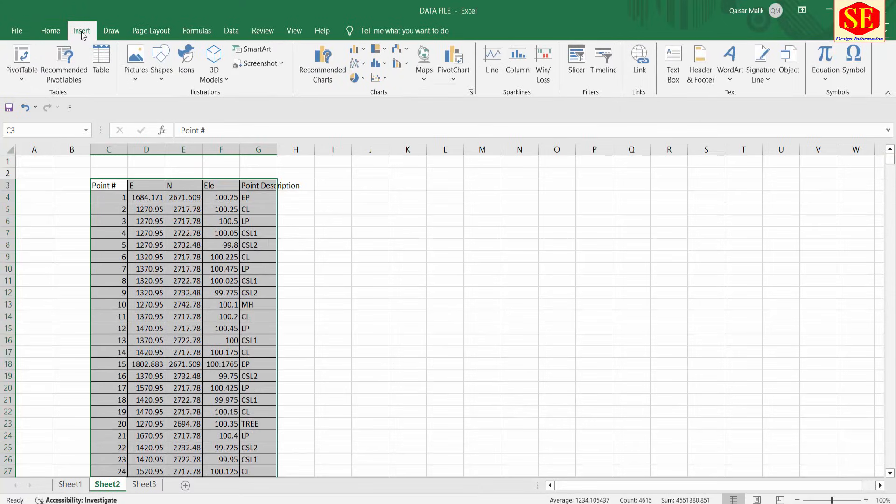
left_click(104, 68)
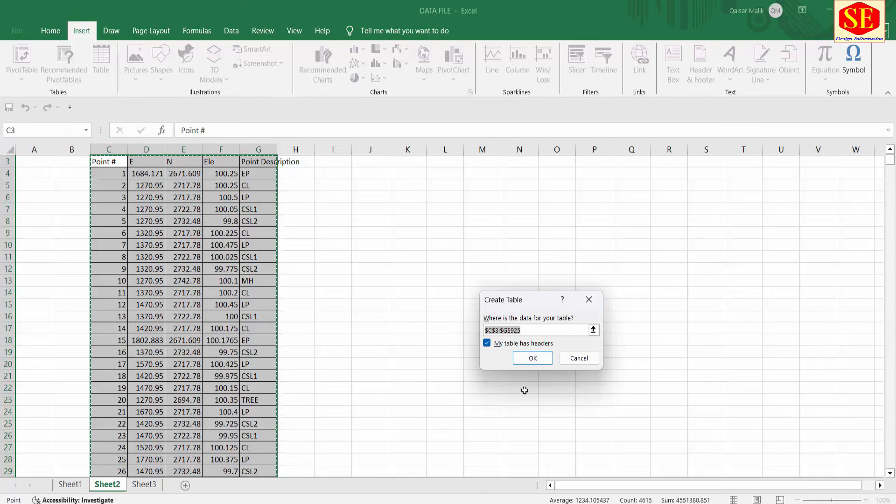
left_click(532, 362)
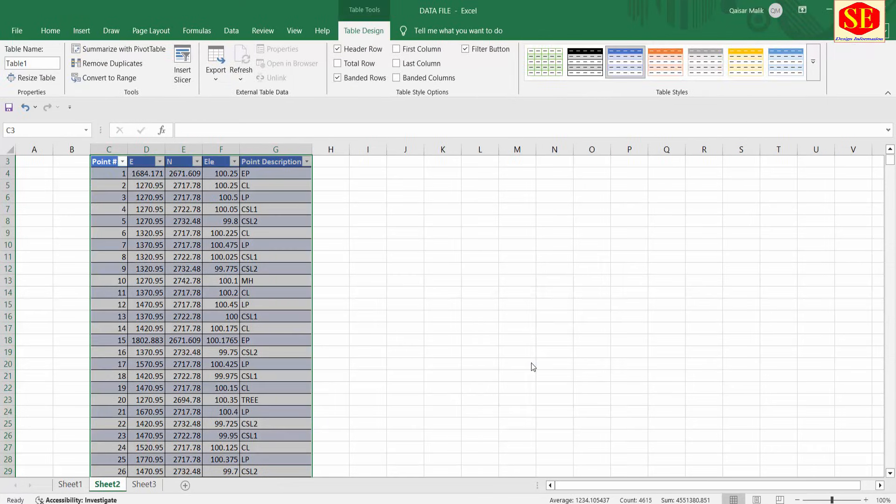
left_click(392, 282)
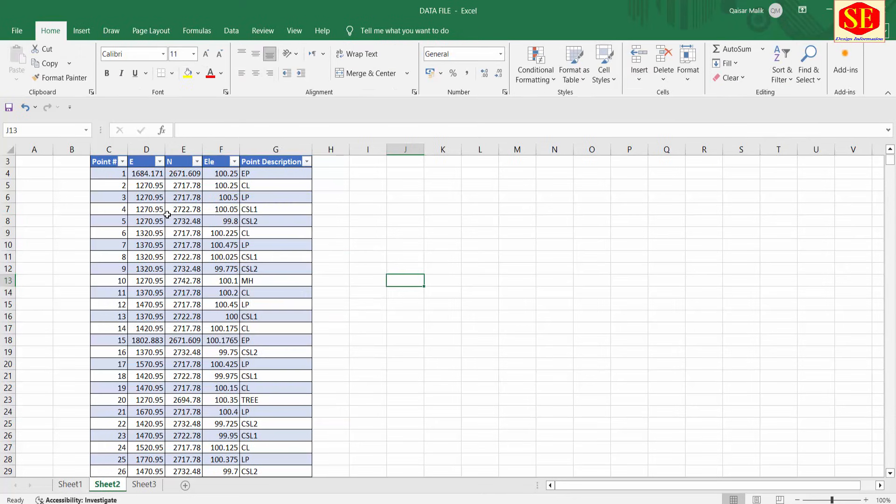
Step: Filter the table's Point Description column to show only the CL points
left_click(168, 218)
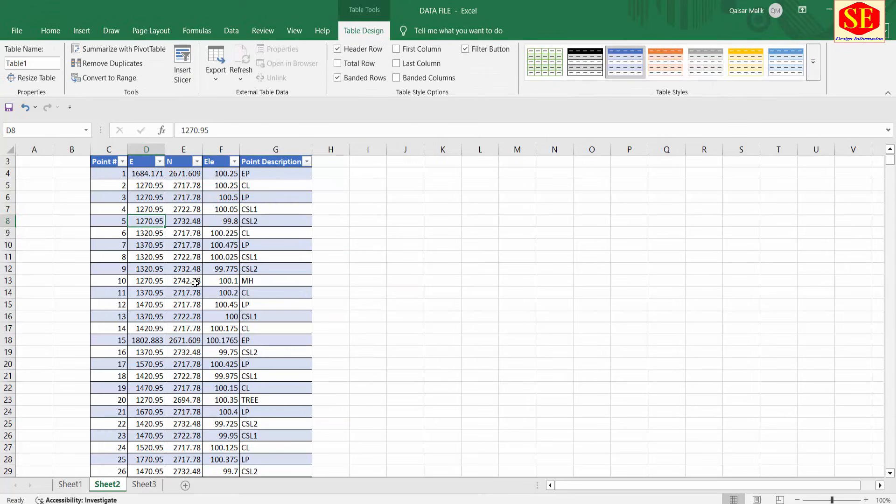
scroll(195, 282, "down", 8)
scroll(200, 352, "up", 9)
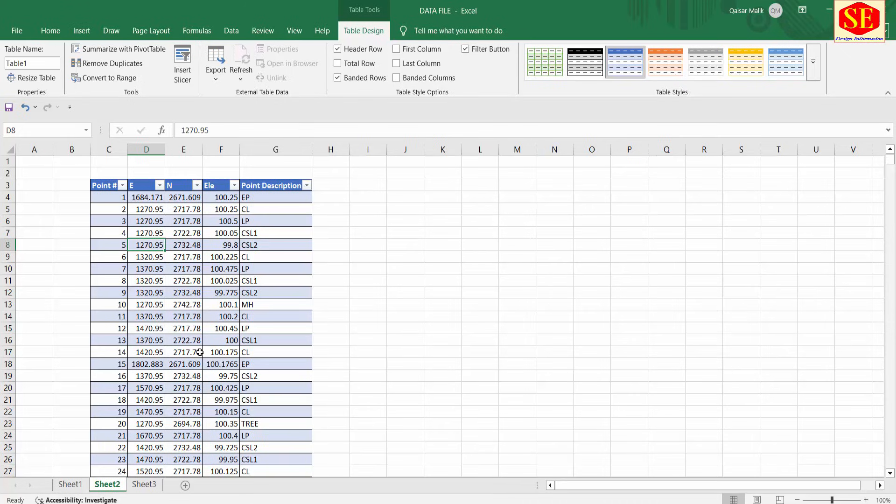
left_click(307, 185)
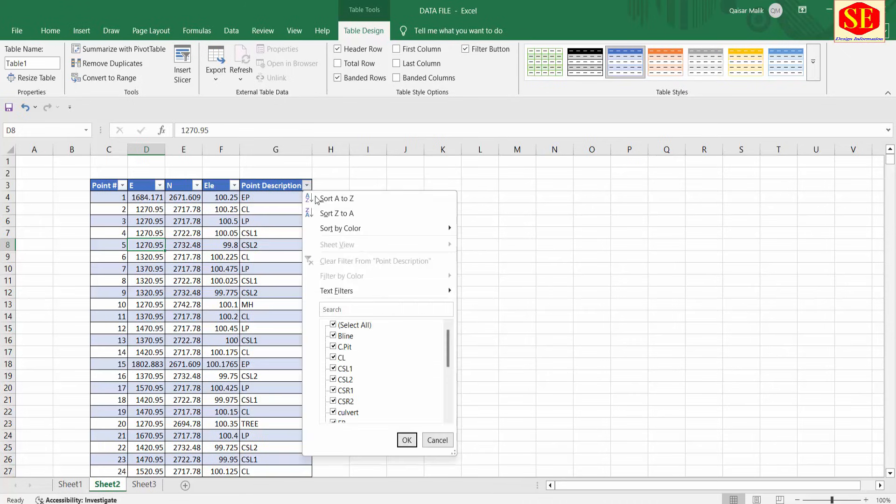
scroll(382, 351, "down", 4)
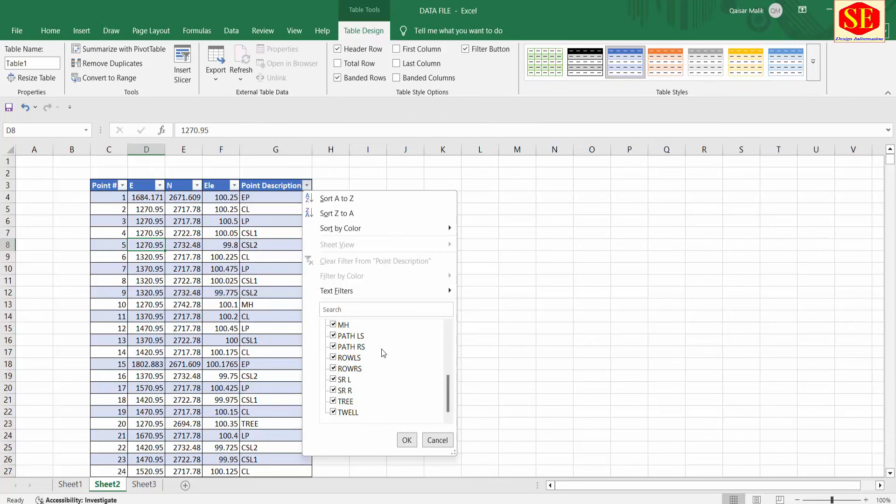
scroll(381, 350, "up", 4)
left_click(334, 325)
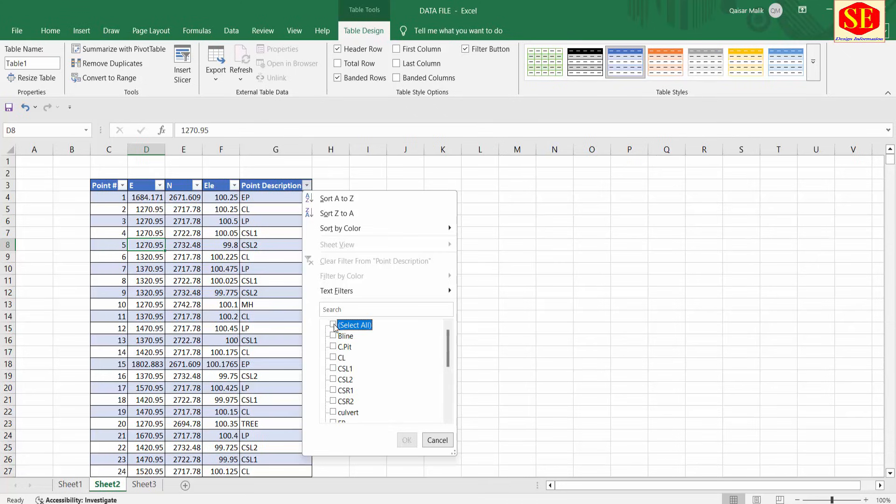
left_click(333, 358)
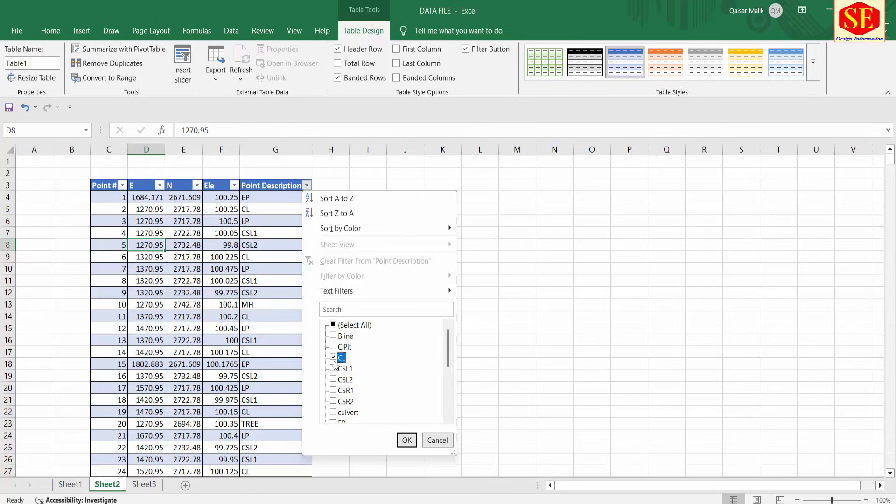
left_click(406, 440)
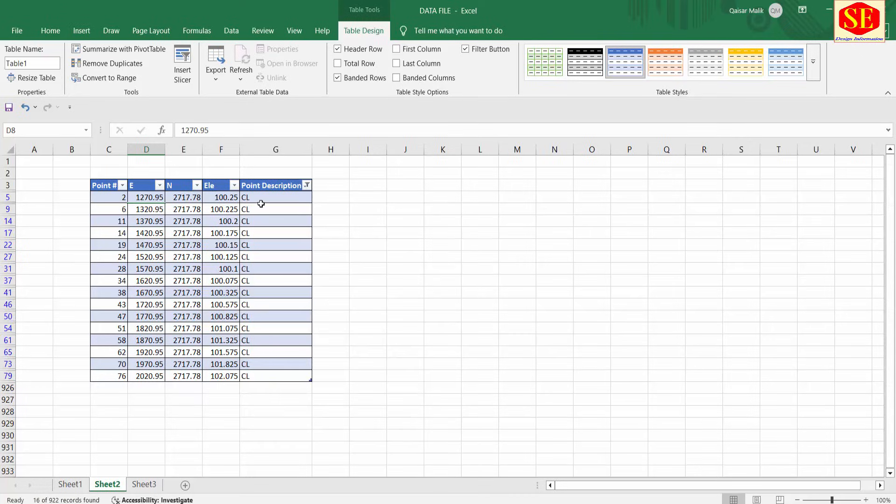
Step: Change the Point Description filter from CL to Bline and look through the filtered rows
left_click(307, 185)
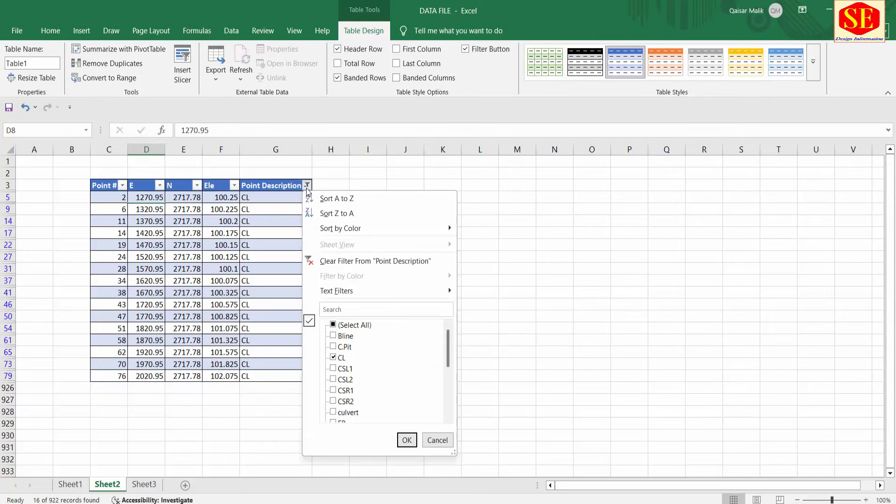
left_click(333, 356)
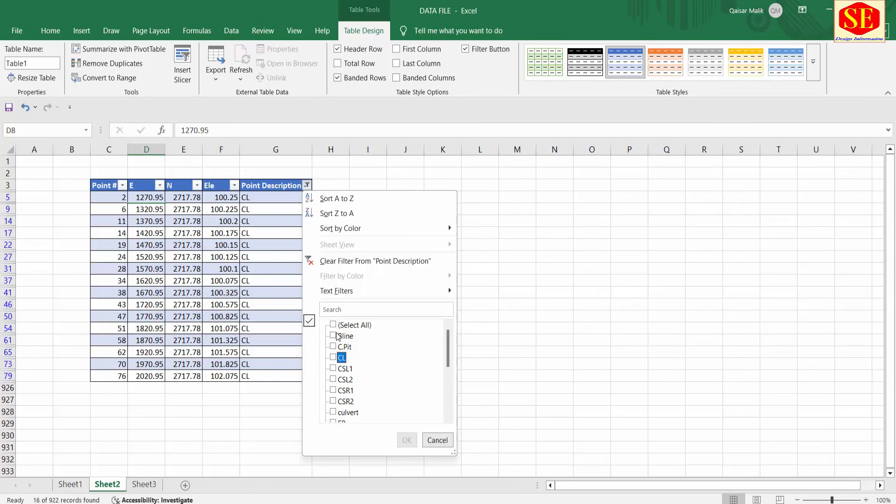
left_click(333, 336)
left_click(405, 440)
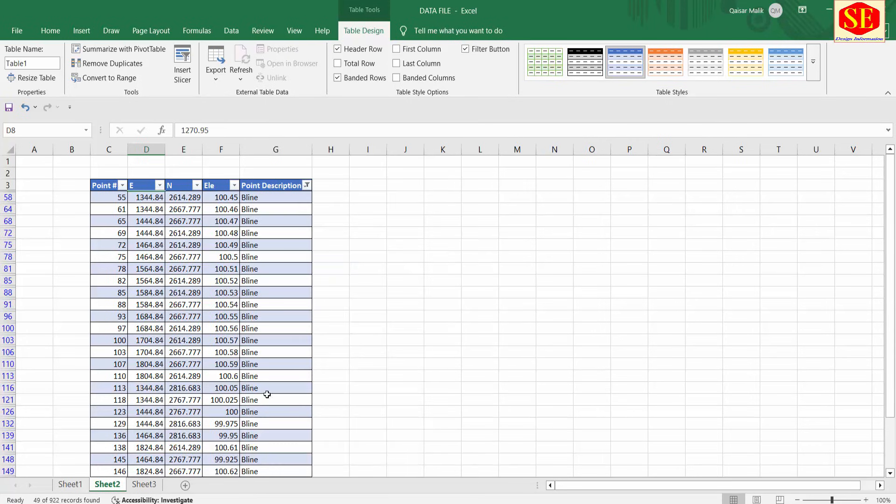
scroll(274, 368, "down", 5)
scroll(276, 369, "up", 5)
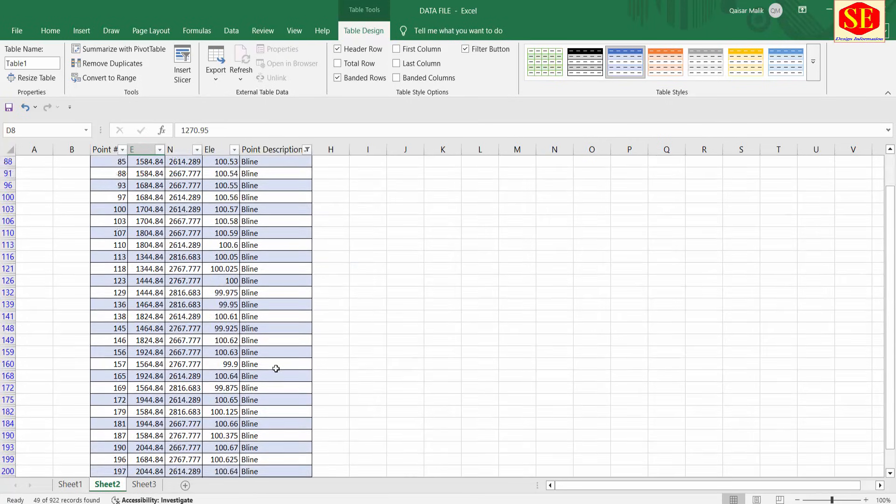
Step: Switch the Point Description filter from Bline to the EP points only
left_click(306, 186)
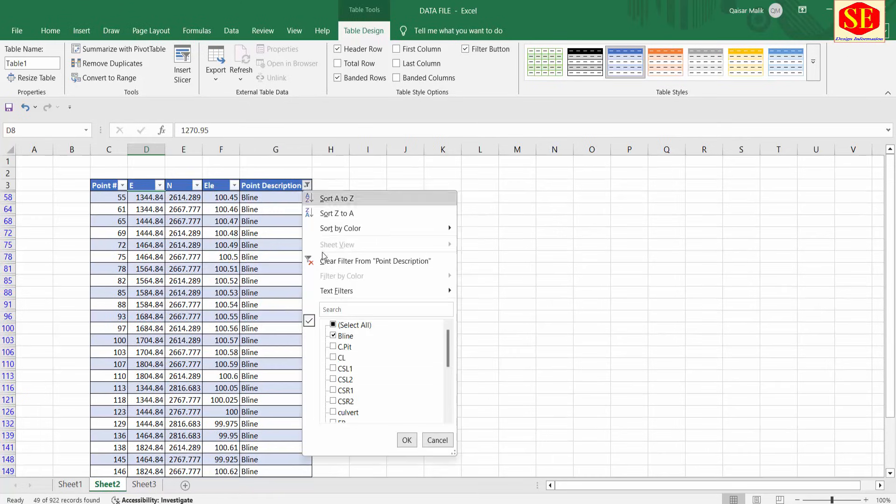
left_click(340, 339)
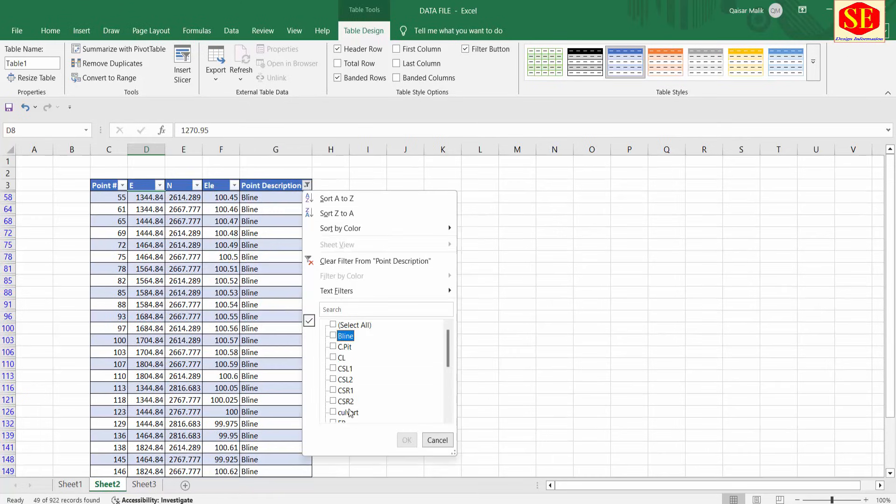
scroll(353, 410, "down", 3)
left_click(334, 325)
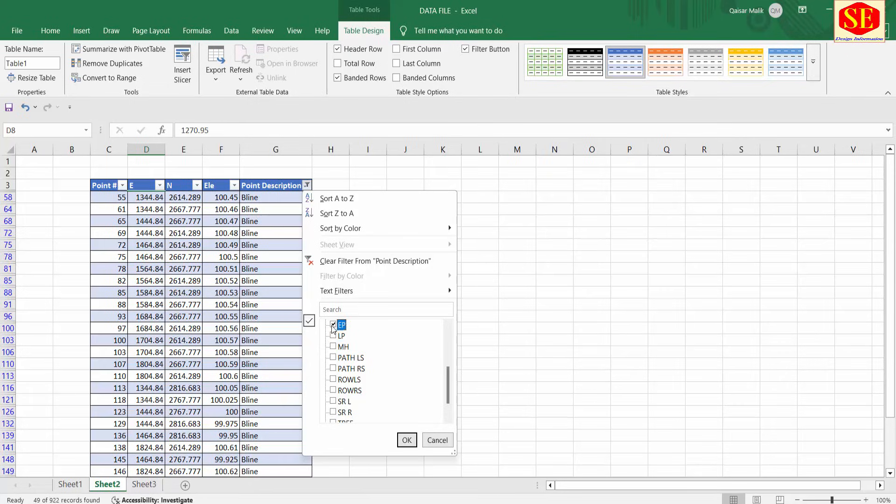
left_click(406, 440)
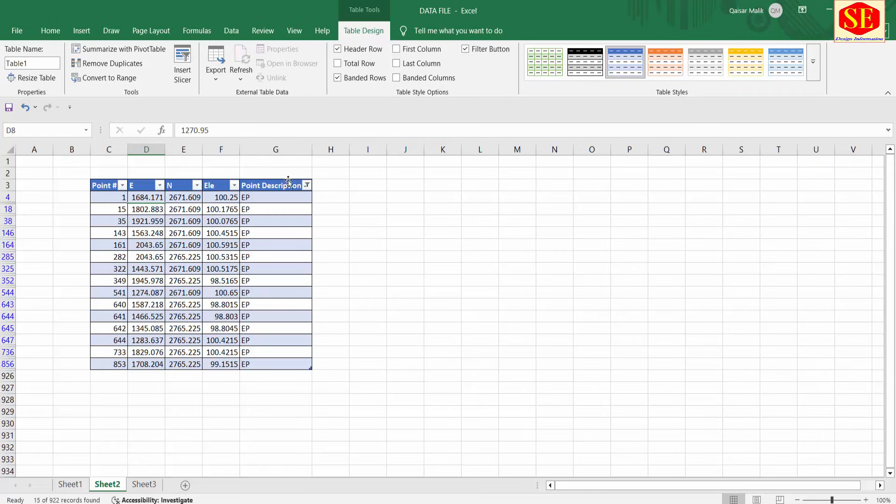
Step: Reselect all values in the Point Description filter so the table shows every point again
left_click(307, 185)
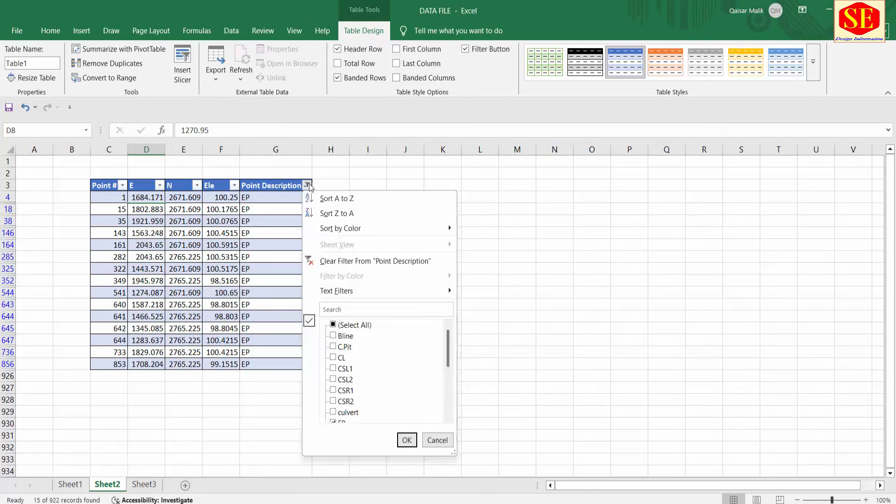
left_click(346, 325)
left_click(406, 439)
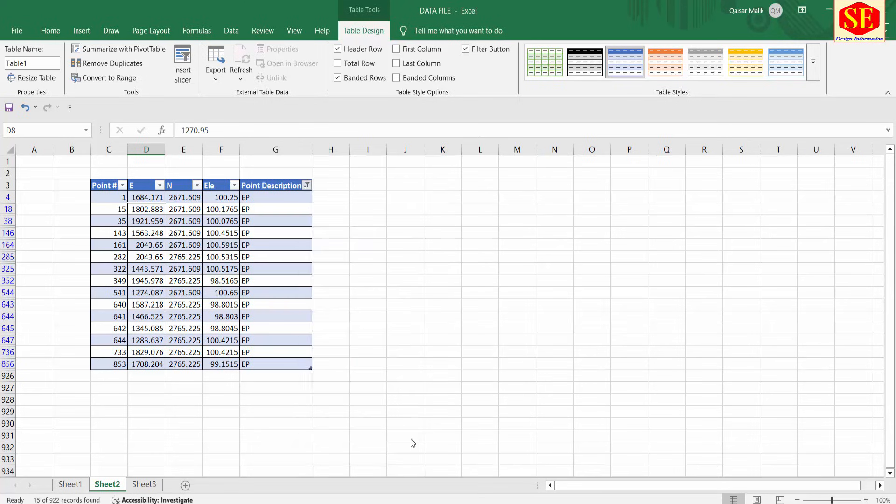
left_click(384, 258)
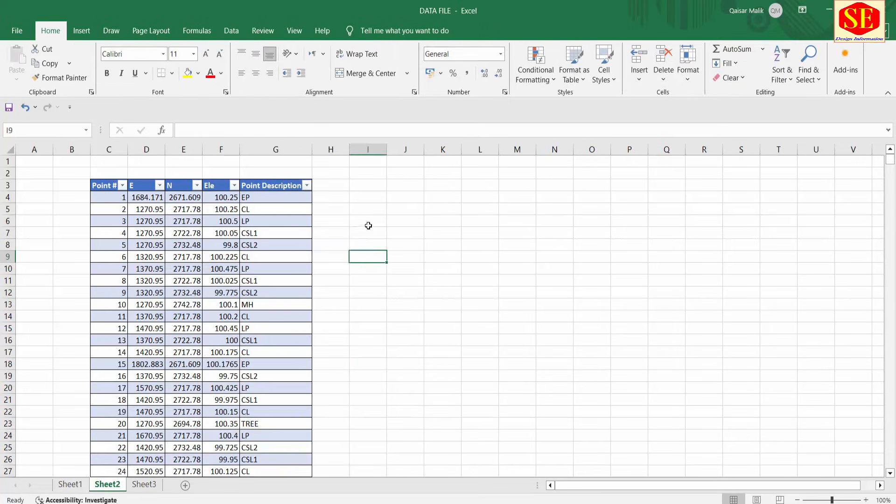
Step: Check the coordinate-joining formula in cell I4 of Sheet1, and return to cell I4 on Sheet2
left_click(371, 195)
left_click(70, 484)
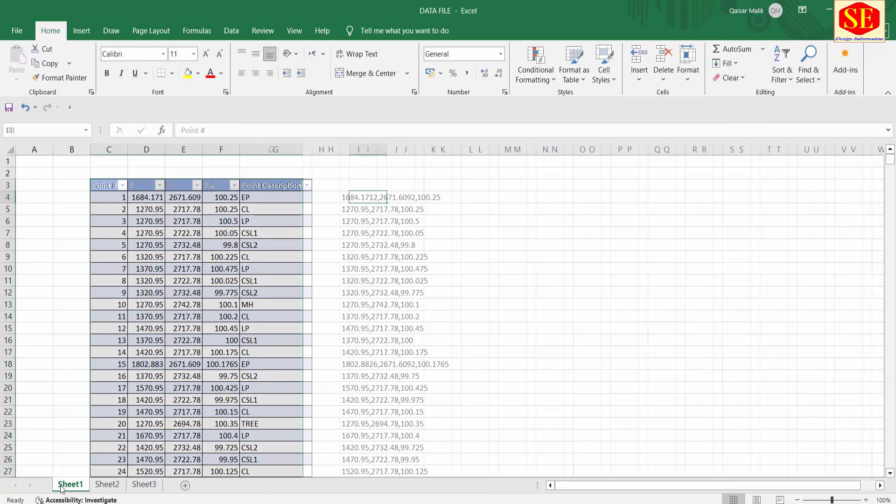
left_click(350, 197)
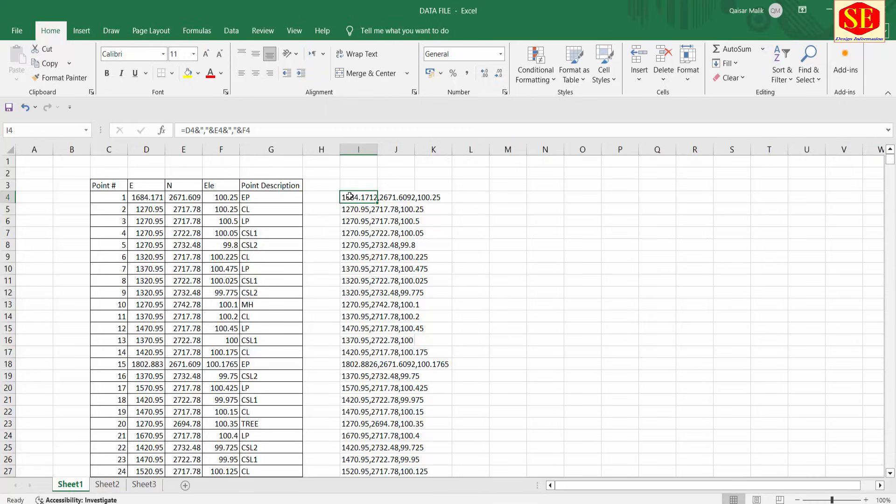
left_click(108, 483)
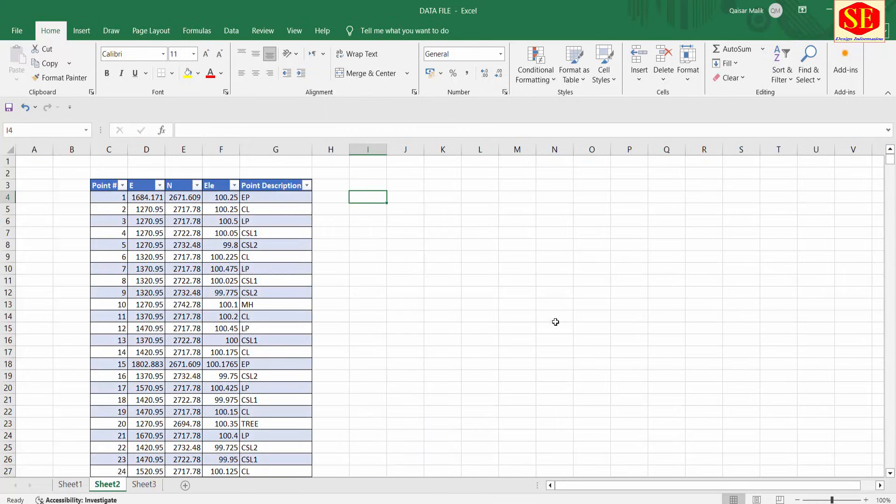
Step: Enter the formula =Table1[@E]&","&Table1[@N] in cell I4 to join the first point's easting and northing with a comma
type("=")
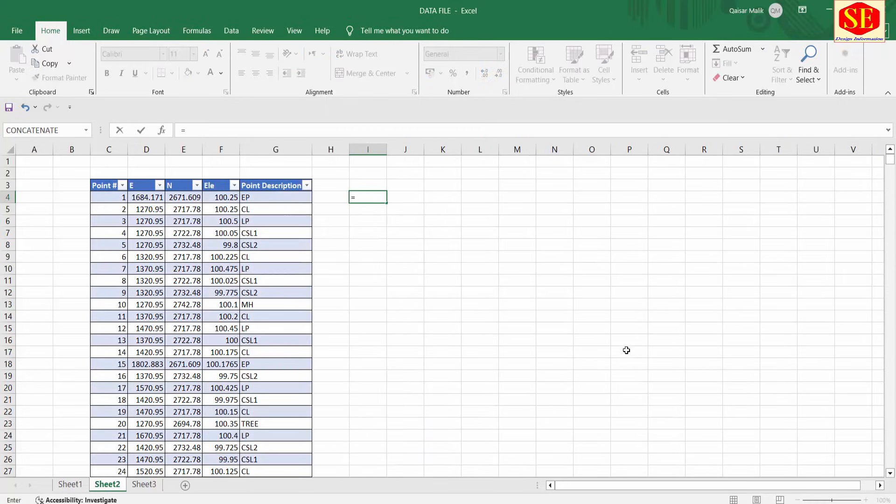
left_click(148, 197)
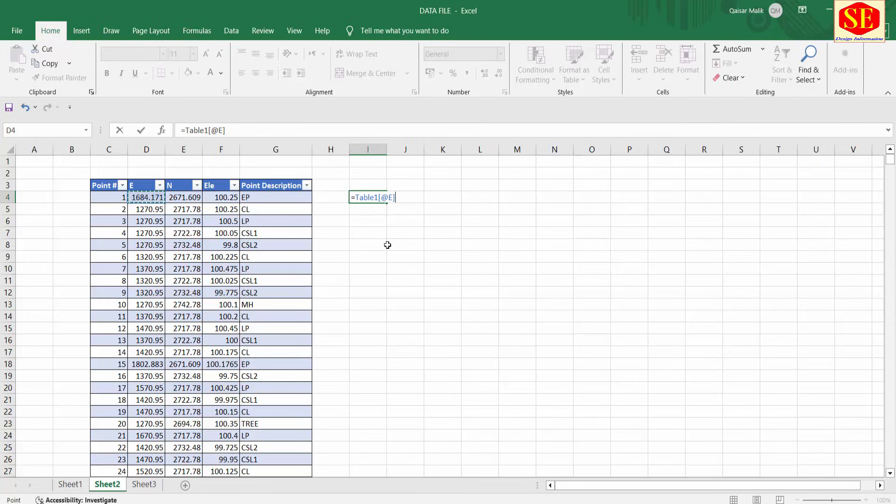
type("&\",\"&")
left_click(179, 198)
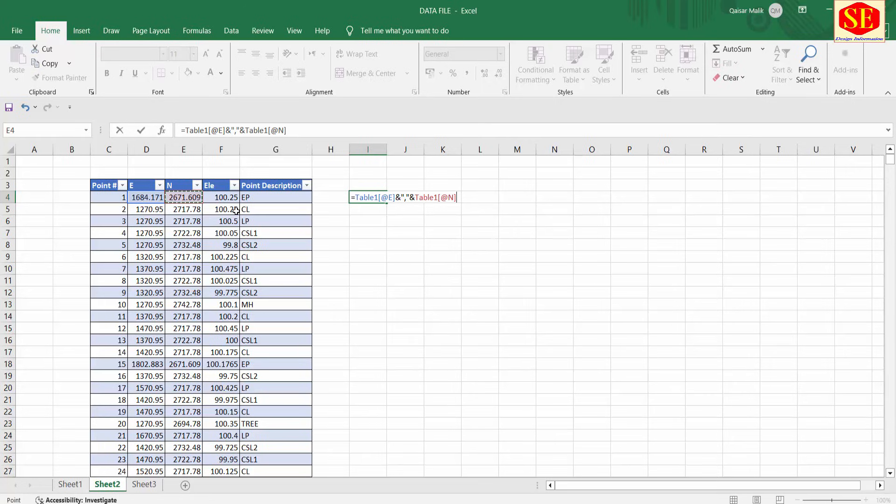
key("Return")
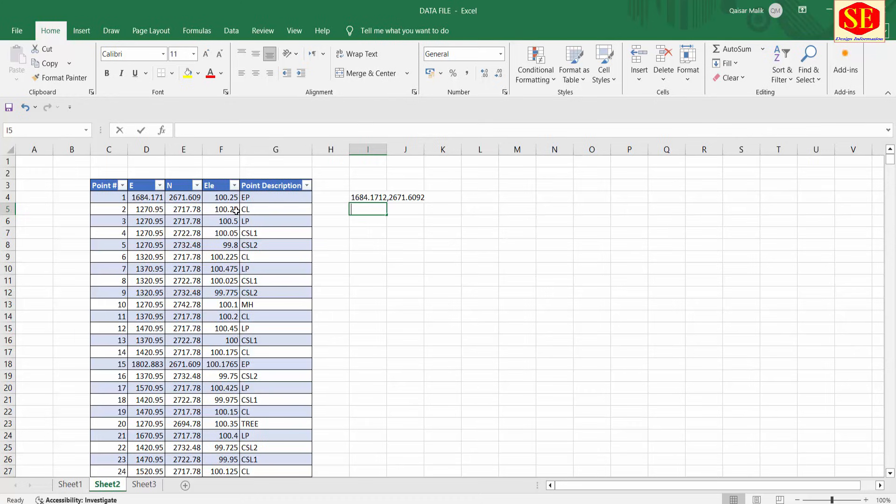
Step: Enter the formula =CONCATENATE(Table1[@E];",";Table1[@N]) in cell I5 to join the second point's easting and northing with a comma
type("=")
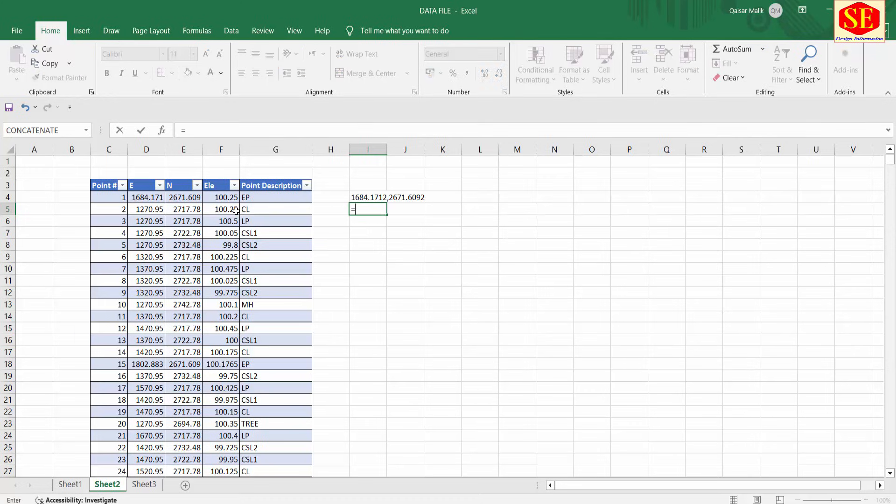
left_click(45, 131)
left_click(150, 210)
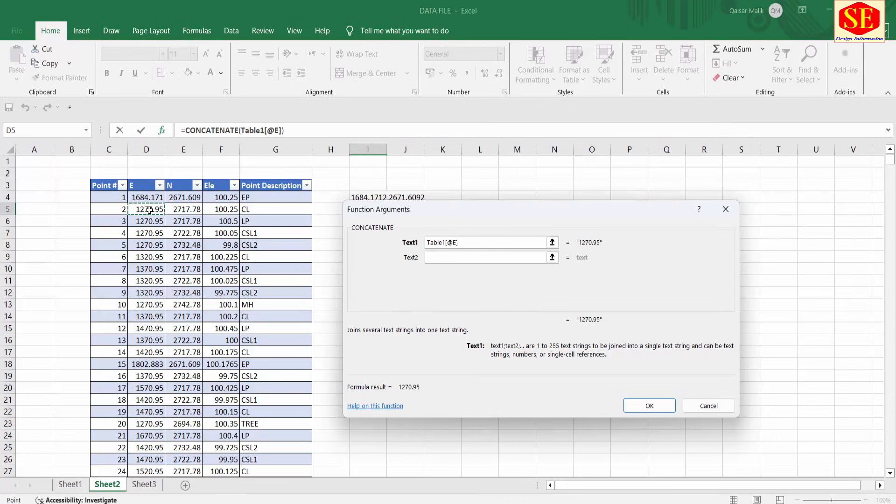
left_click(435, 259)
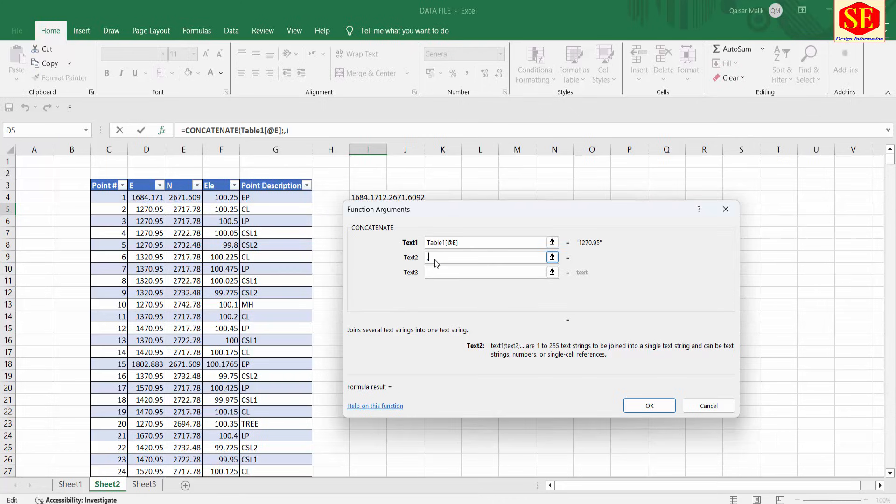
type(",")
left_click(431, 273)
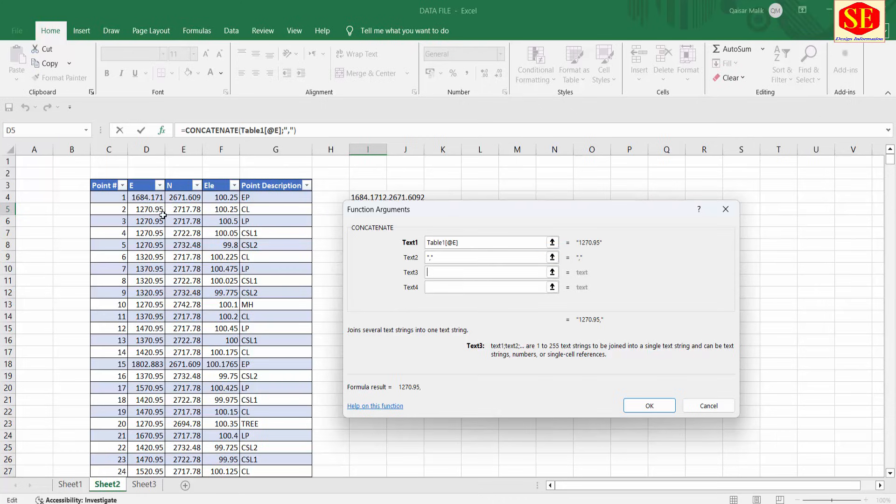
left_click(184, 210)
left_click(649, 405)
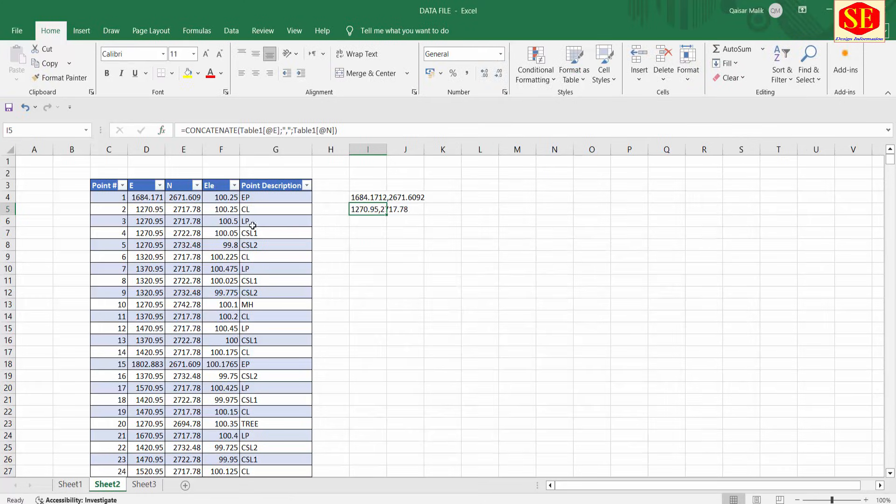
Step: Compare the joining formulas in cells I4 and I5, and clear the CONCATENATE formula from I5
left_click(370, 197)
left_click(378, 208)
double_click(377, 197)
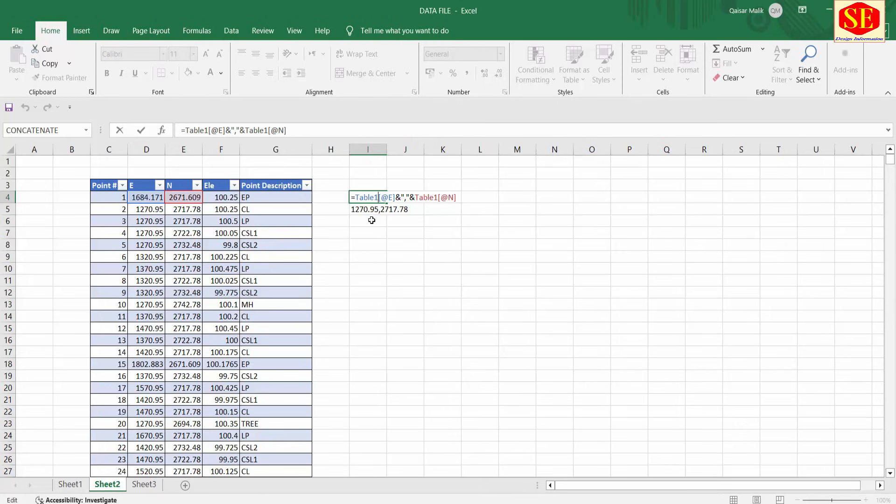
key("Escape")
left_click(375, 210)
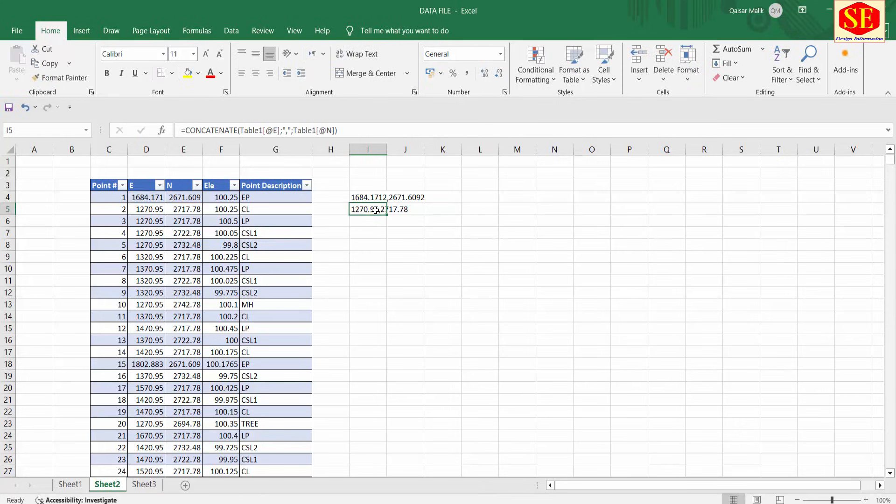
key("Delete")
Step: Fill the coordinate-joining formula from cell I4 down to the table's last row, and check the copied formula in cell I13
left_click(367, 197)
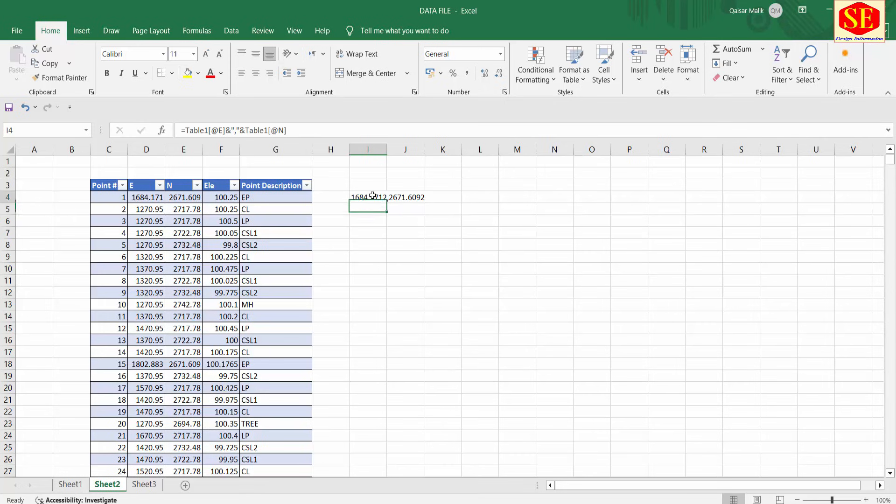
left_click_drag(387, 203, 384, 455)
left_click(199, 343)
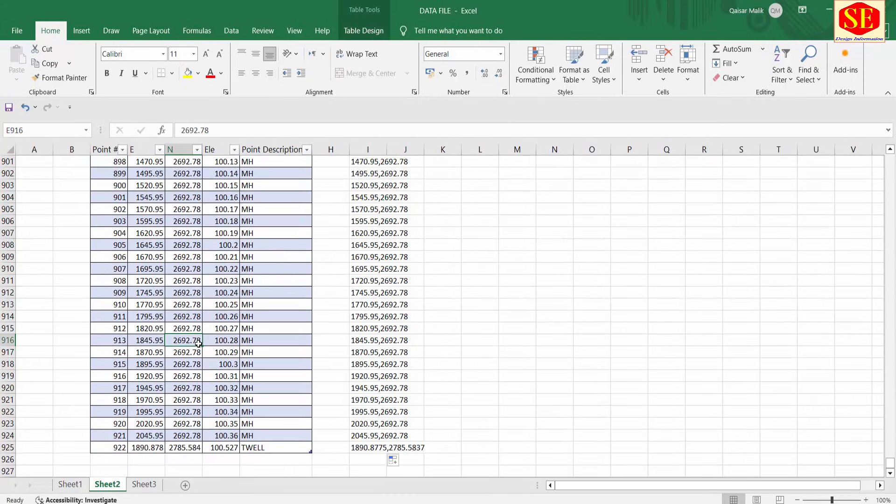
key("ctrl+Up")
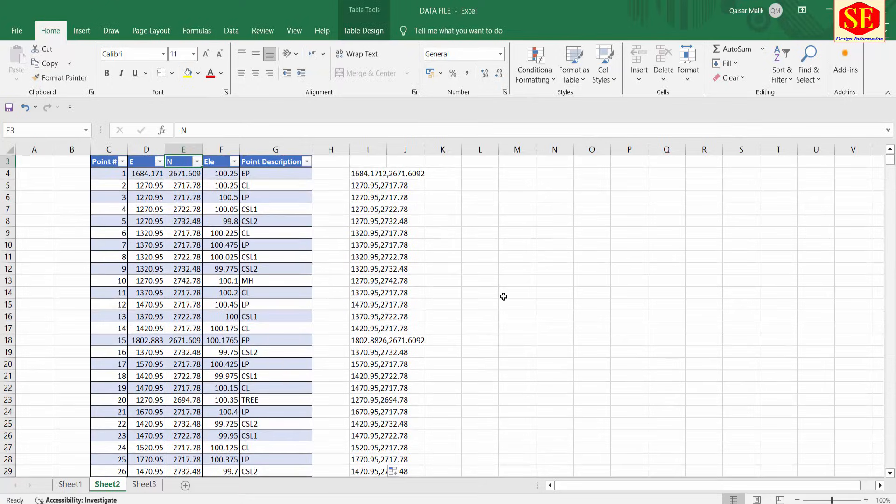
double_click(367, 279)
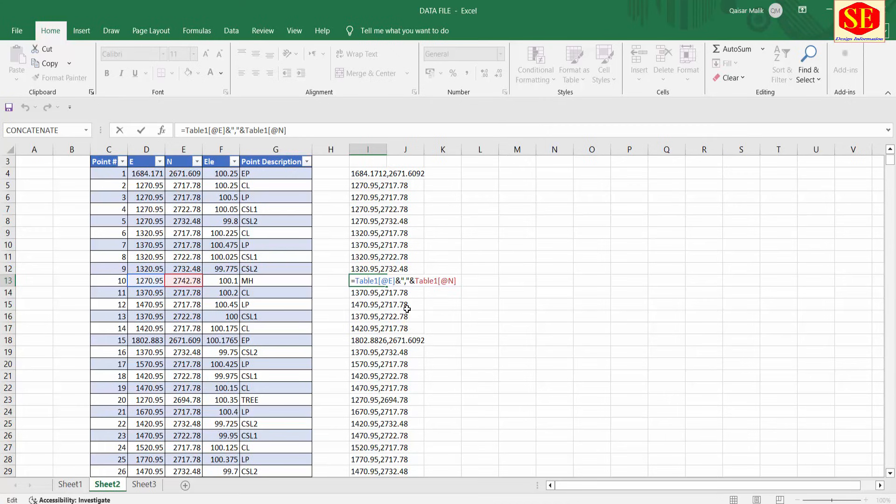
key("Escape")
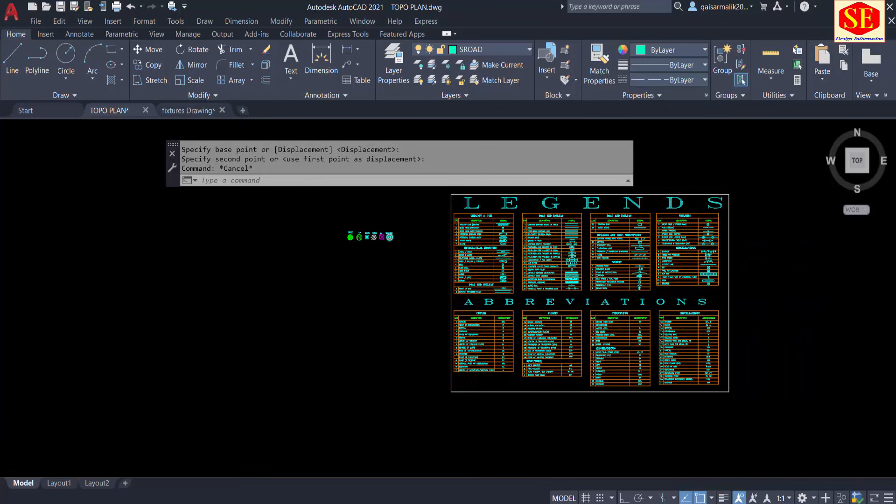
Step: Examine the TREES, LP, C.PITS, TWELL, EP and MANHOLE symbol blocks beside the legend sheet in AutoCAD
scroll(393, 233, "up", 2)
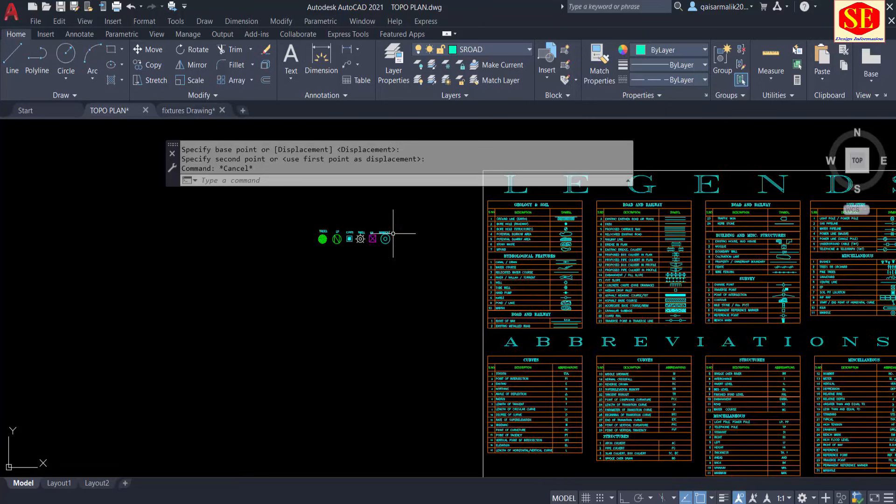
scroll(523, 255, "up", 4)
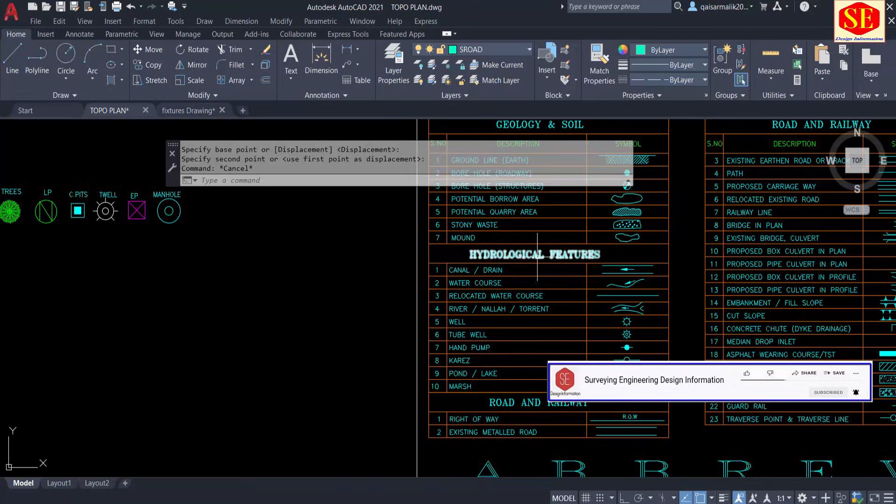
middle_click_drag(533, 256, 592, 341)
middle_click_drag(237, 266, 416, 275)
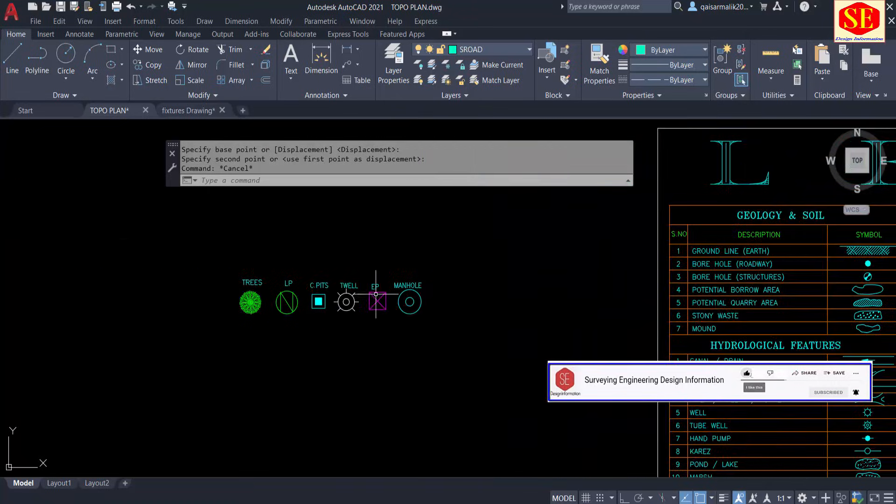
scroll(228, 305, "up", 4)
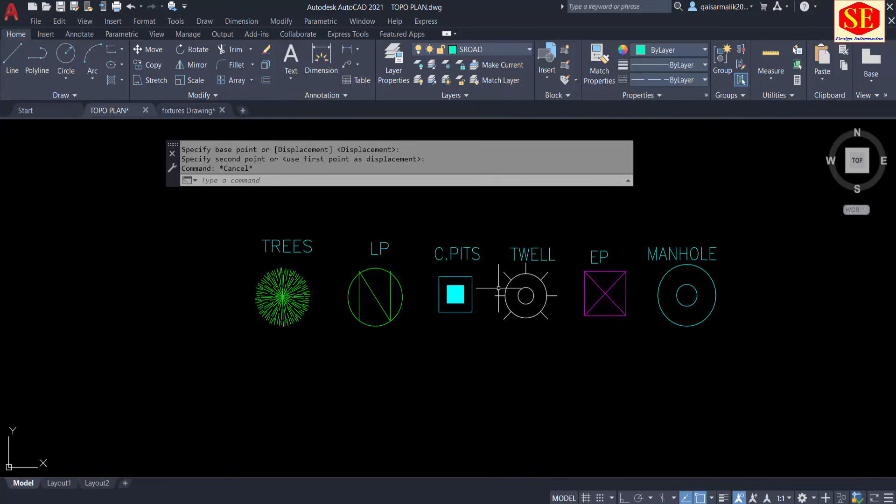
mouse_move(542, 309)
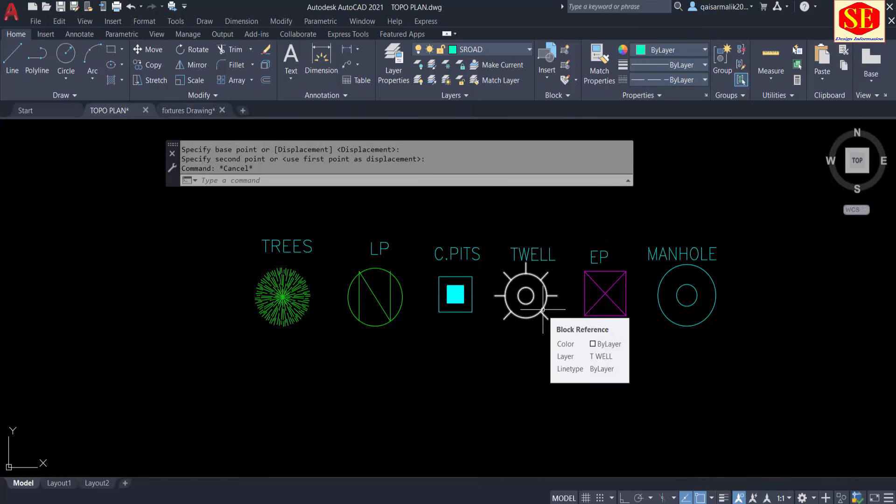
scroll(543, 309, "down", 4)
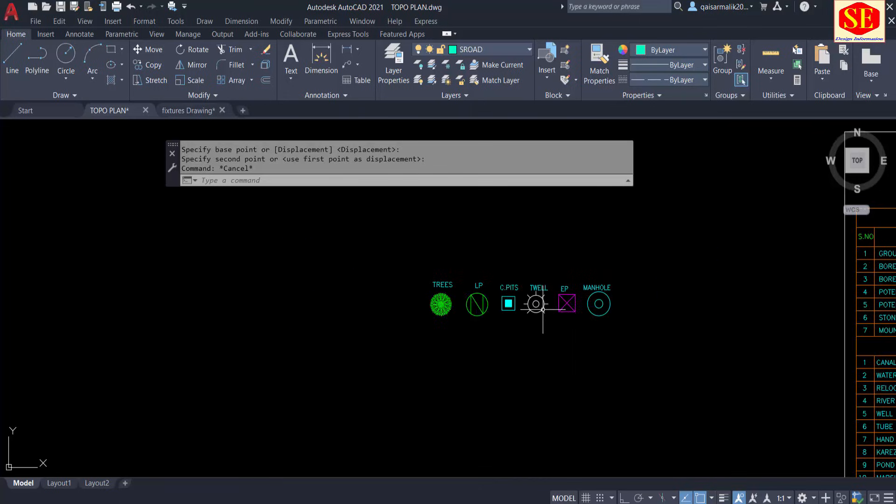
scroll(543, 309, "down", 3)
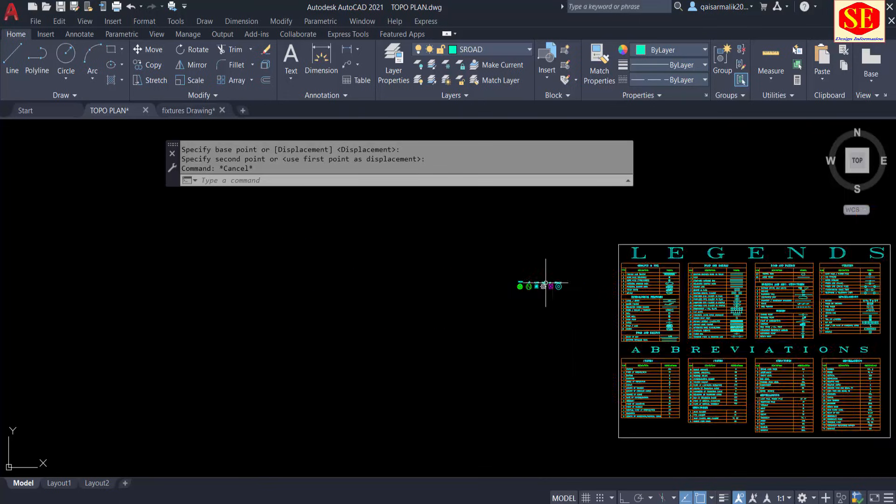
scroll(544, 240, "up", 2)
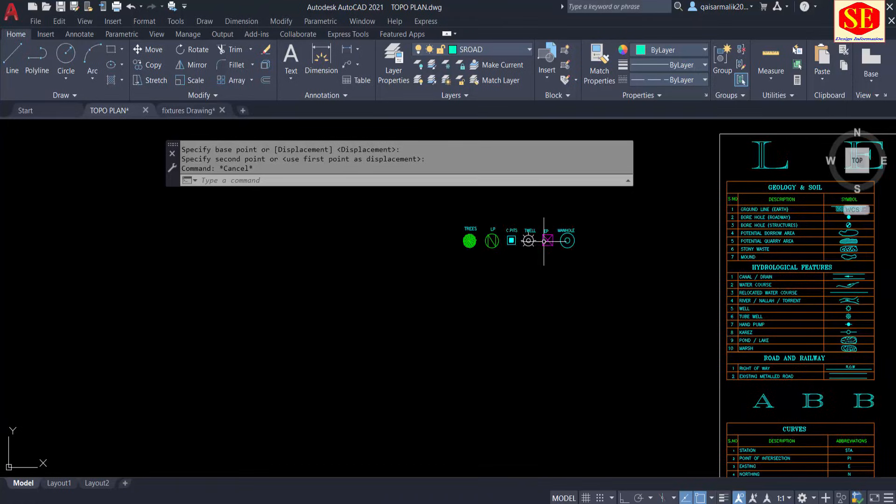
Step: Switch to Excel and filter the Point Description column to show only the CL points
key("alt+Tab")
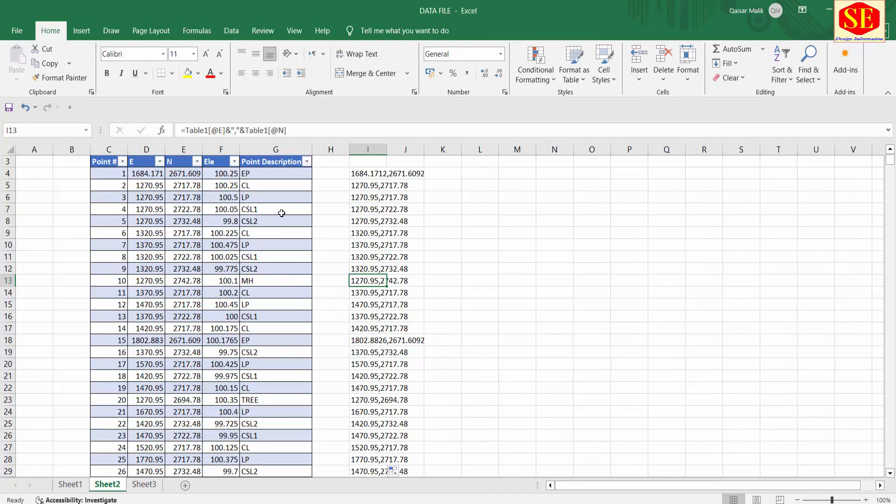
left_click(306, 162)
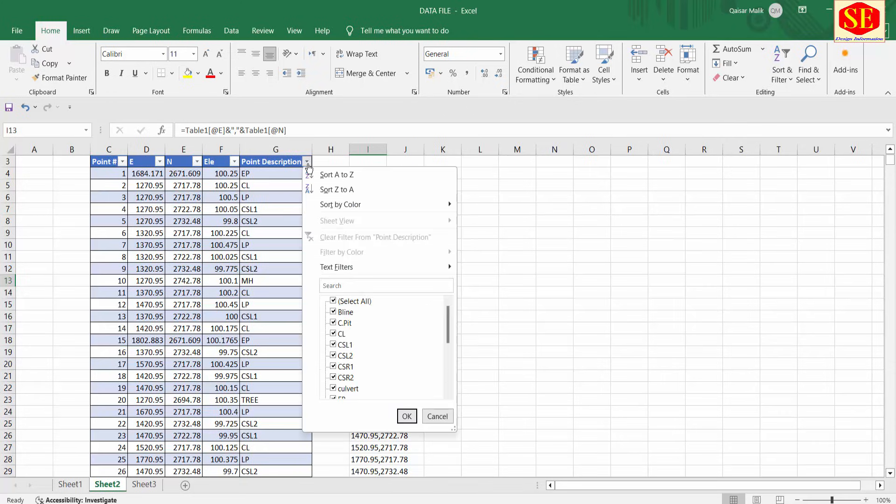
left_click(334, 301)
left_click(342, 334)
left_click(407, 416)
left_click(281, 187)
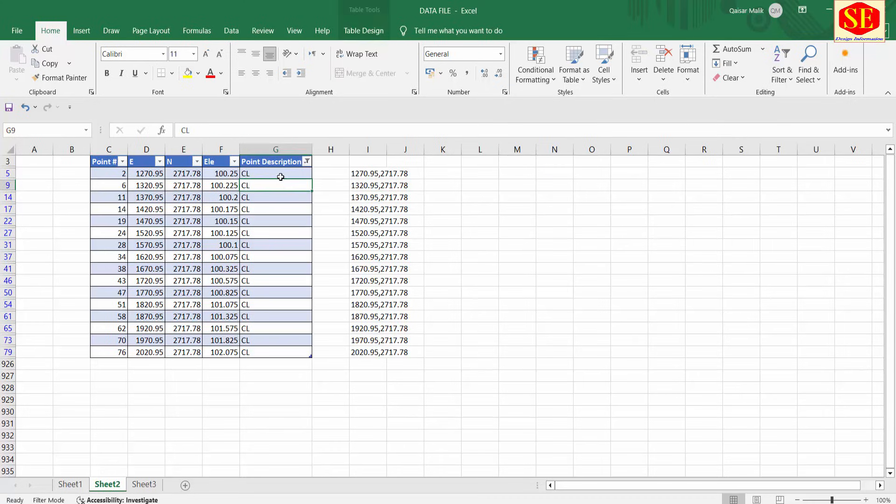
Step: Copy the joined coordinates of all filtered CL points in column I
left_click(369, 175)
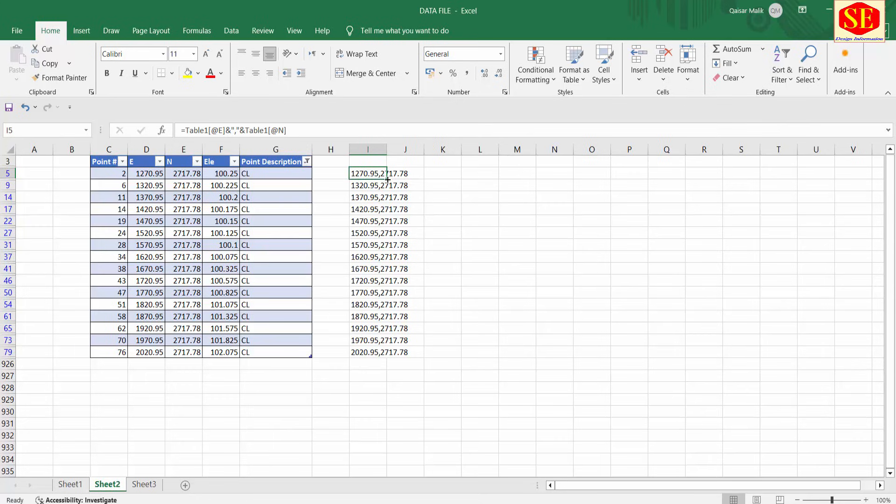
double_click(387, 180)
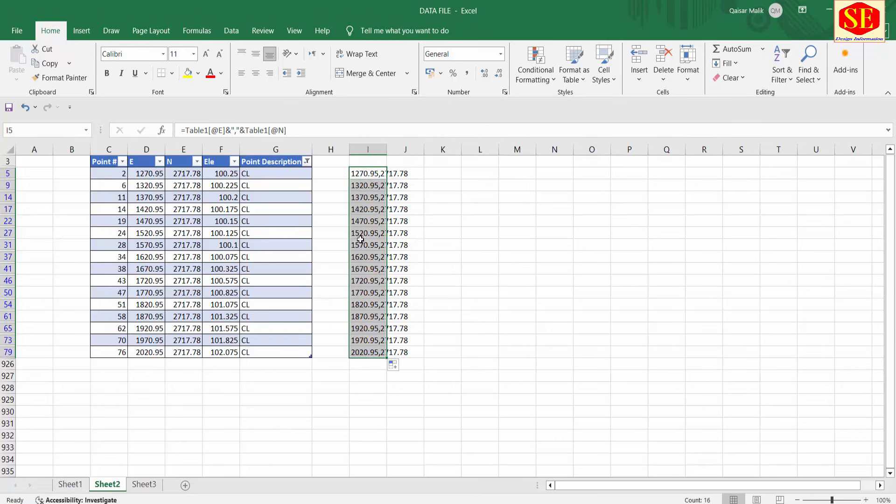
right_click(367, 201)
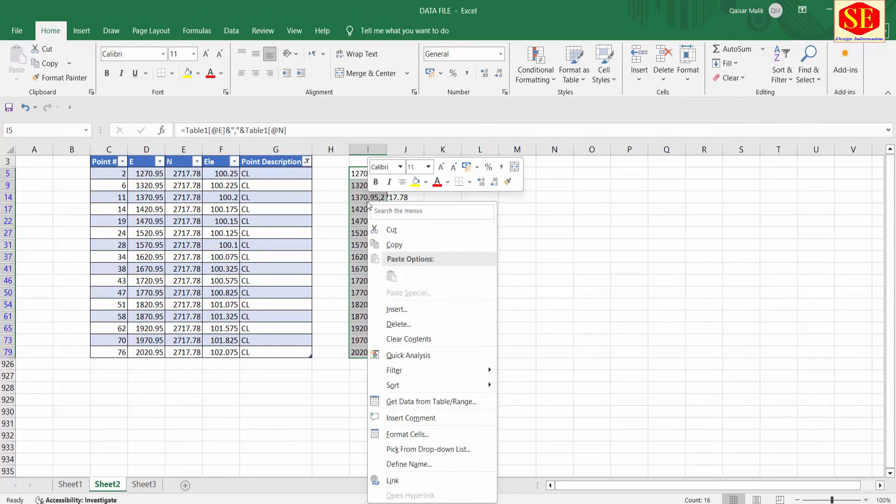
left_click(395, 244)
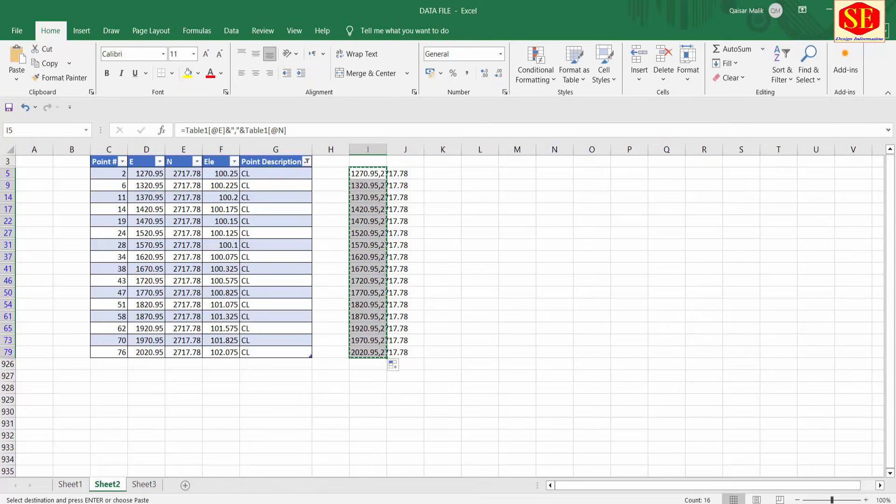
Step: Switch to AutoCAD and make CL the current layer
key("alt+Tab")
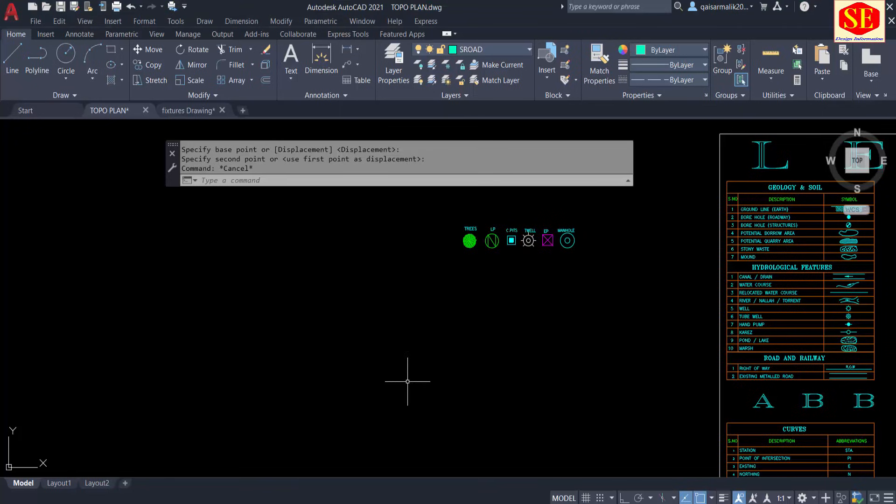
left_click(467, 51)
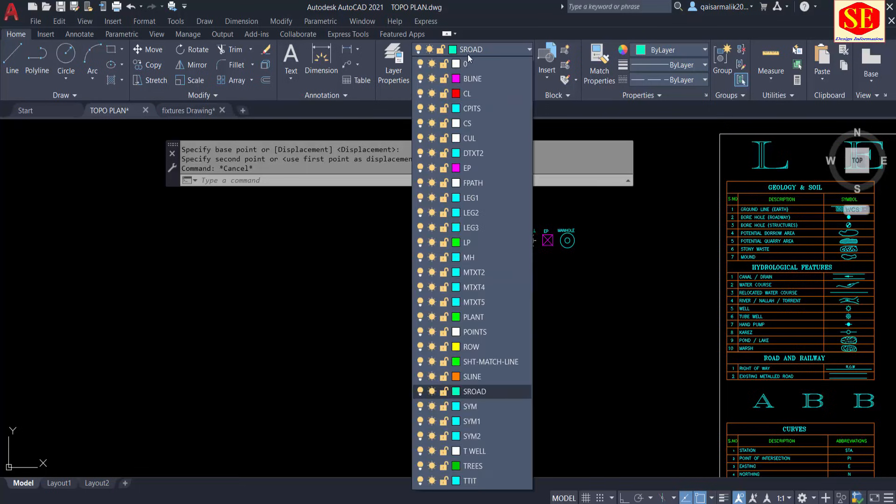
left_click(468, 94)
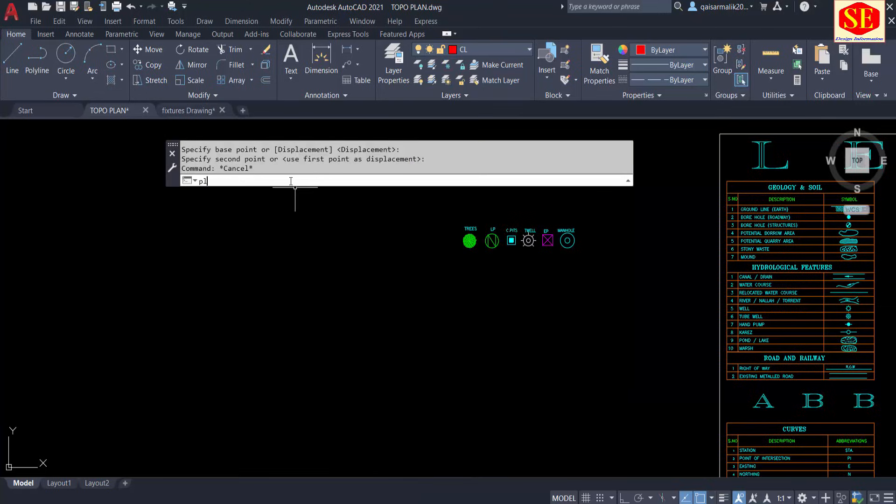
Step: Draw the centre line as a polyline through the copied CL coordinates, ending at 2020.95,2717.78
left_click(291, 181)
type("pl")
key("Return")
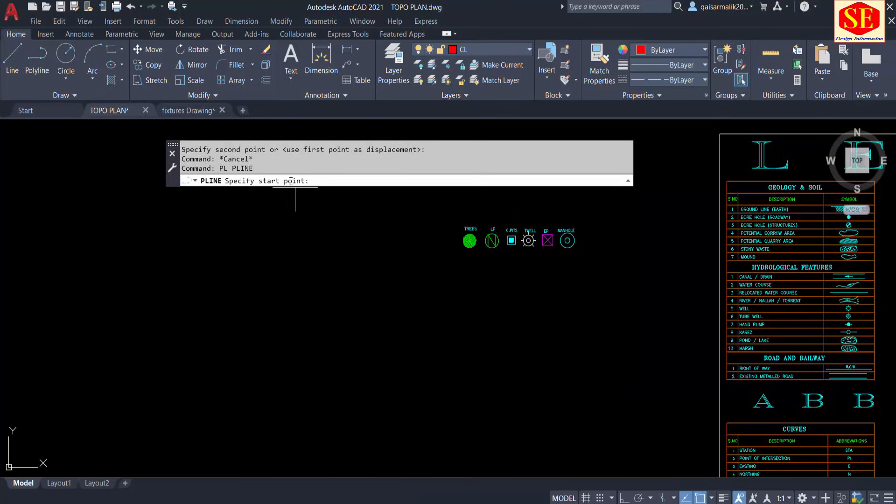
right_click(322, 181)
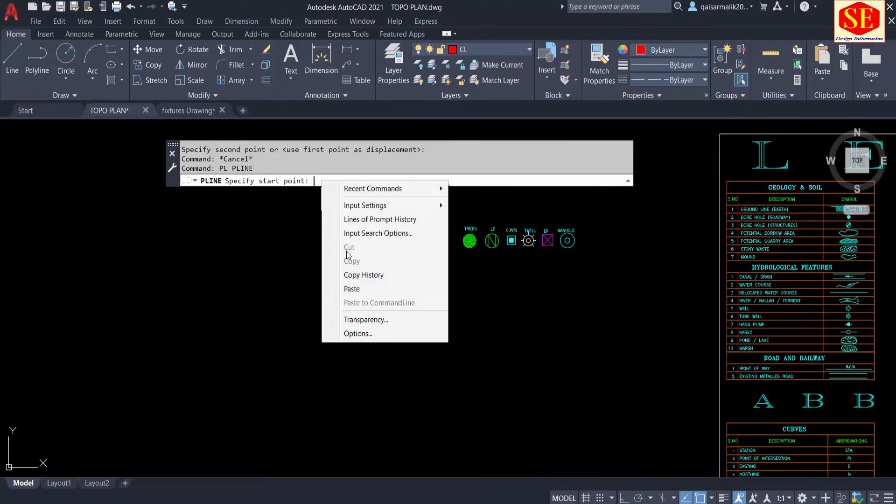
left_click(351, 288)
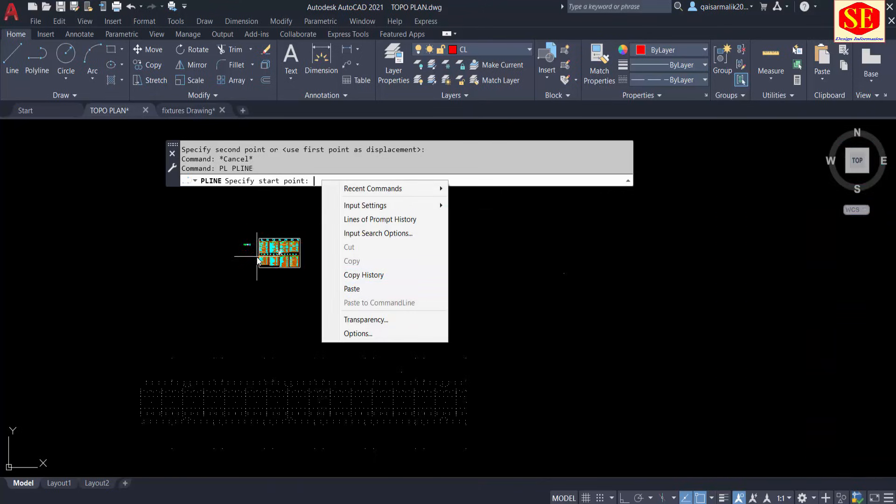
left_click(359, 289)
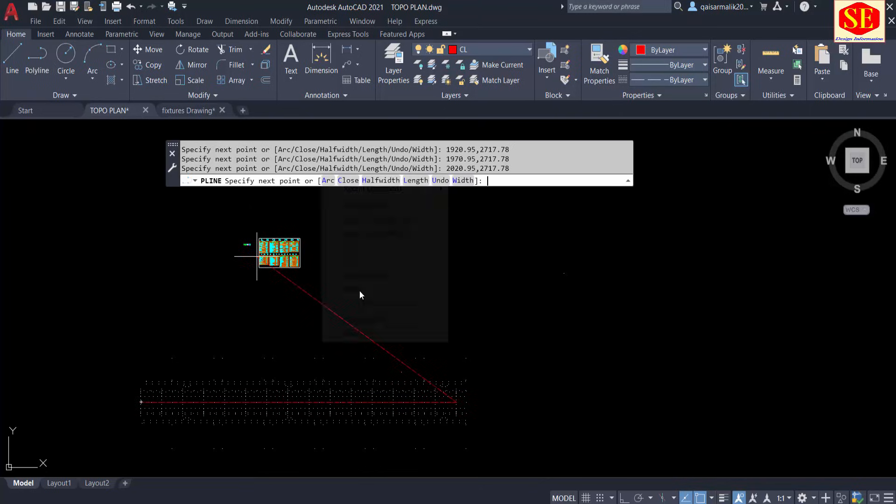
scroll(439, 396, "up", 5)
middle_click_drag(414, 383, 894, 285)
key("Escape")
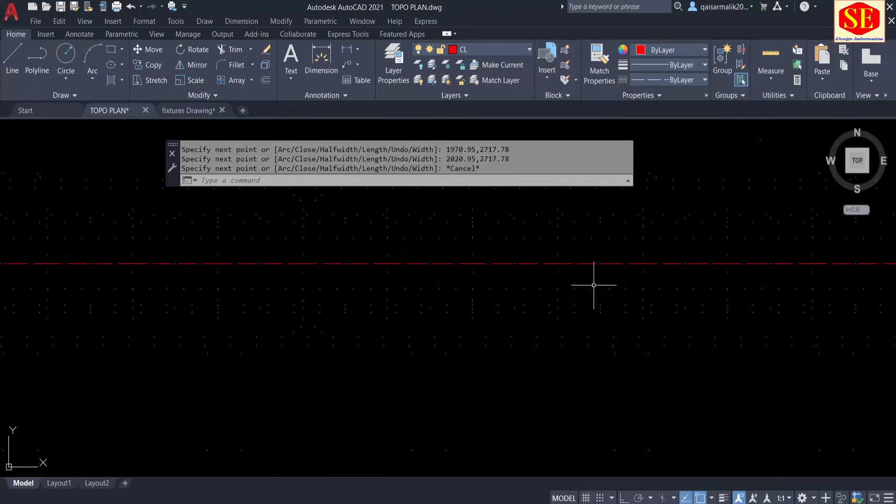
Step: Inspect the plotted centre line and its linetype up close and along the full set of survey points
left_click(477, 264)
key("Escape")
scroll(284, 267, "up", 4)
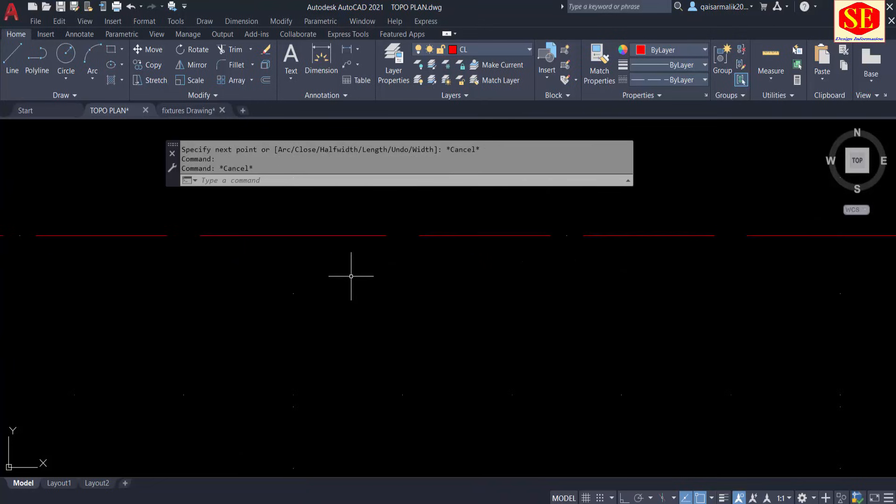
scroll(288, 236, "up", 3)
scroll(340, 240, "down", 5)
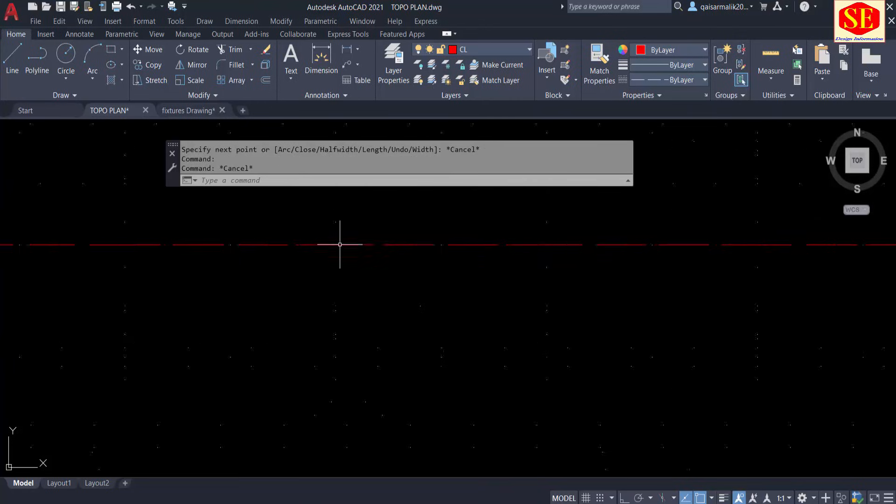
middle_click_drag(386, 256, 623, 324)
scroll(320, 336, "down", 3)
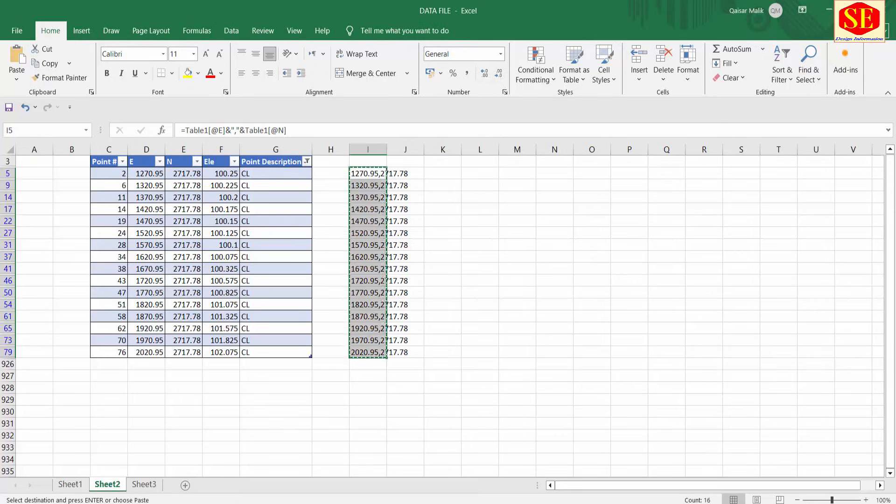
Step: Switch to Excel and filter the Point Description column to show only the CSL1 points
key("ctrl+c")
left_click(306, 162)
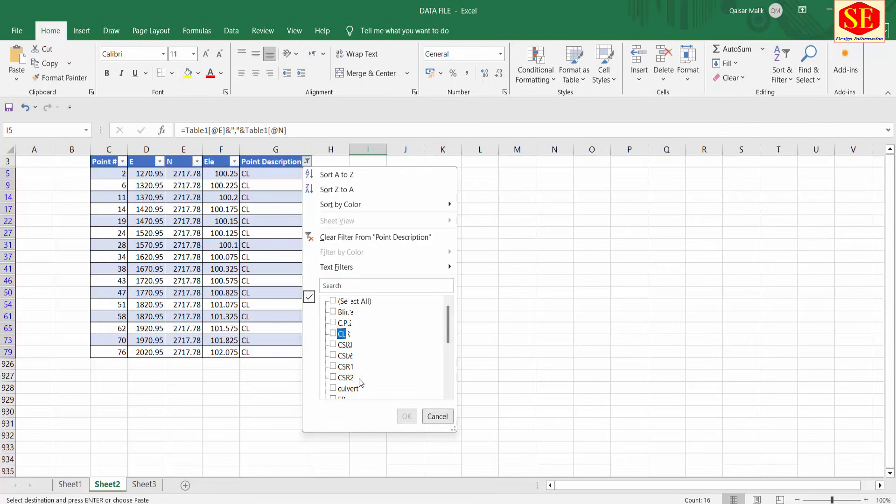
scroll(360, 378, "down", 2)
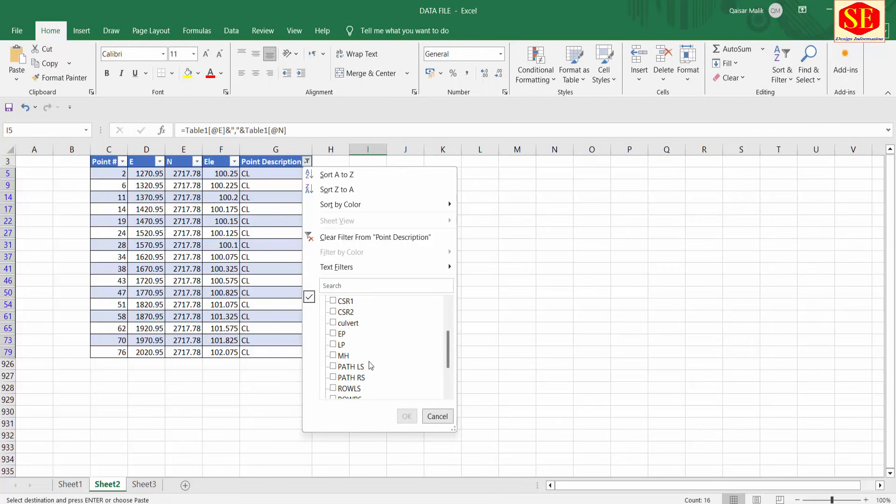
scroll(369, 364, "down", 2)
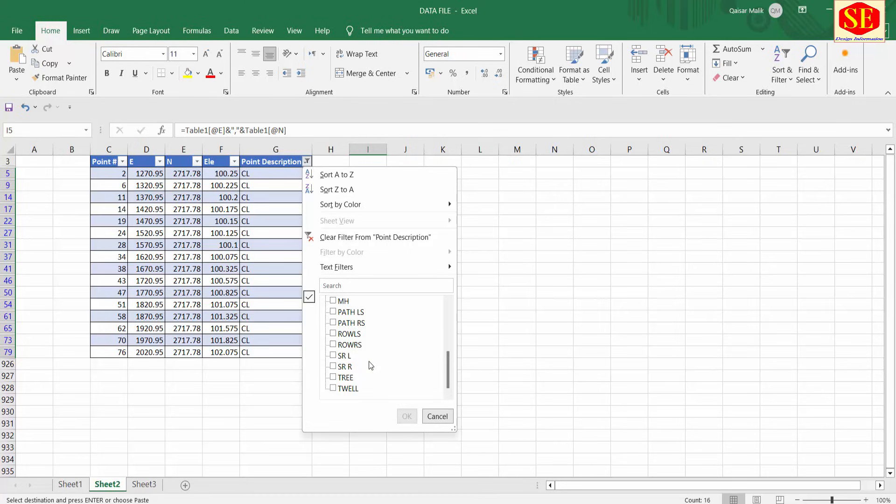
scroll(368, 361, "up", 5)
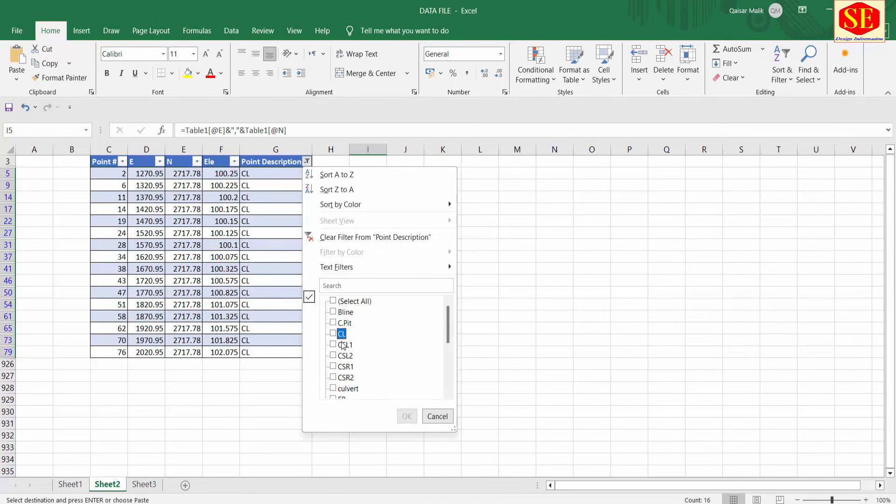
left_click(334, 345)
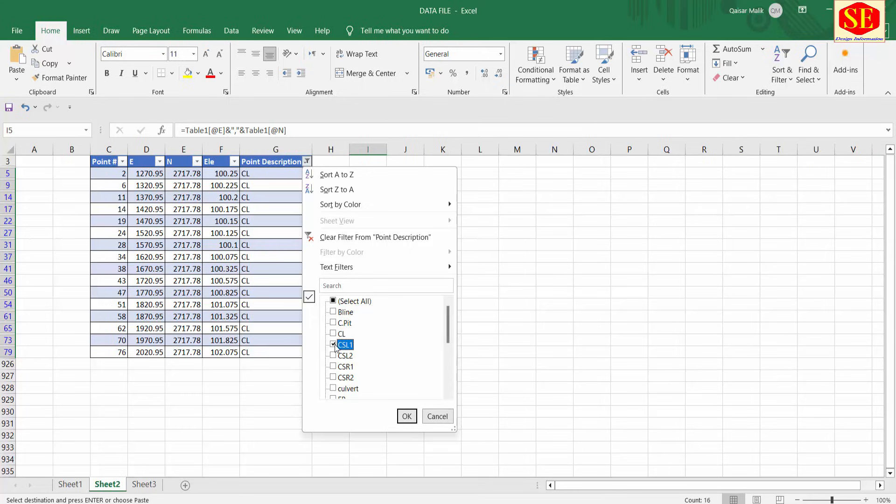
left_click(405, 417)
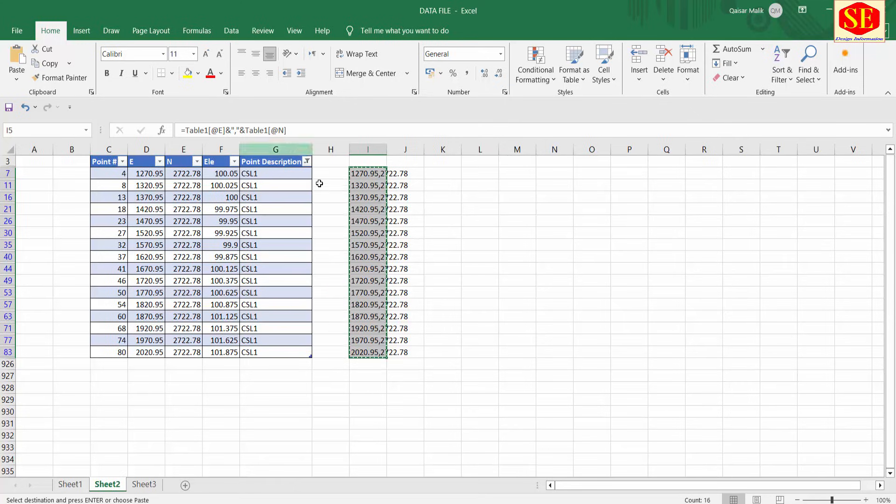
Step: Copy the joined coordinates of all filtered CSL1 points in column I
key("Escape")
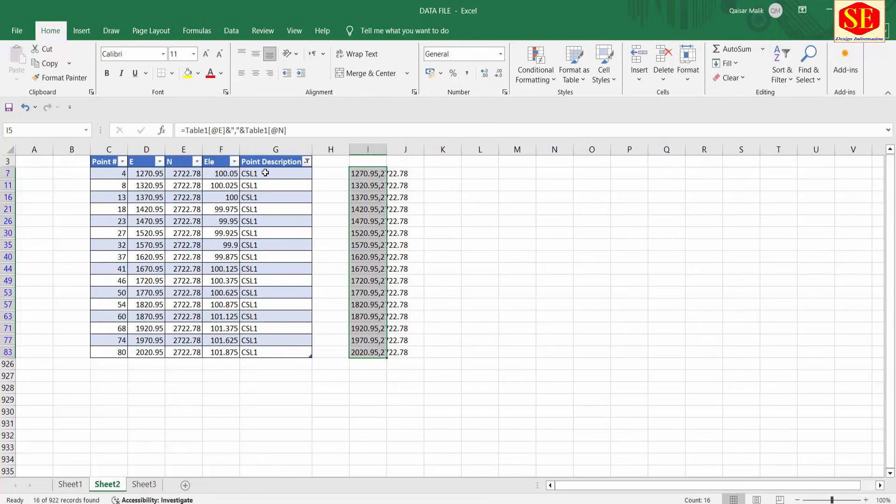
left_click_drag(364, 173, 368, 352)
right_click(369, 352)
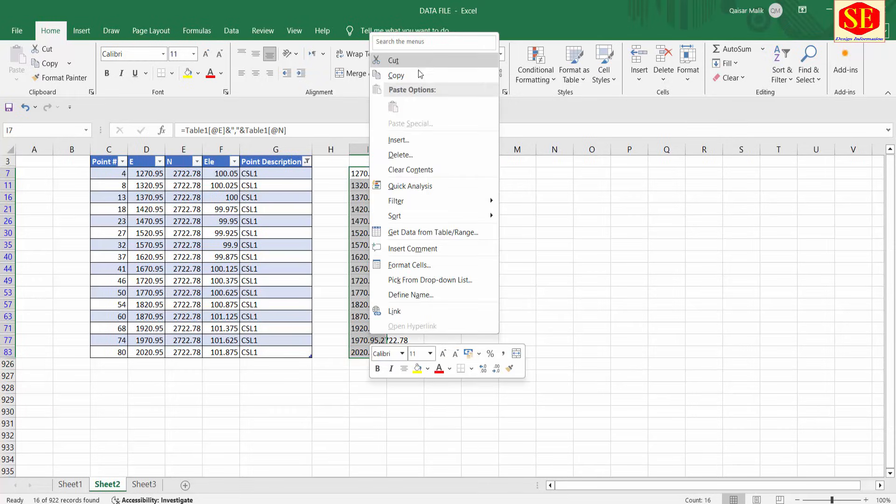
left_click(420, 75)
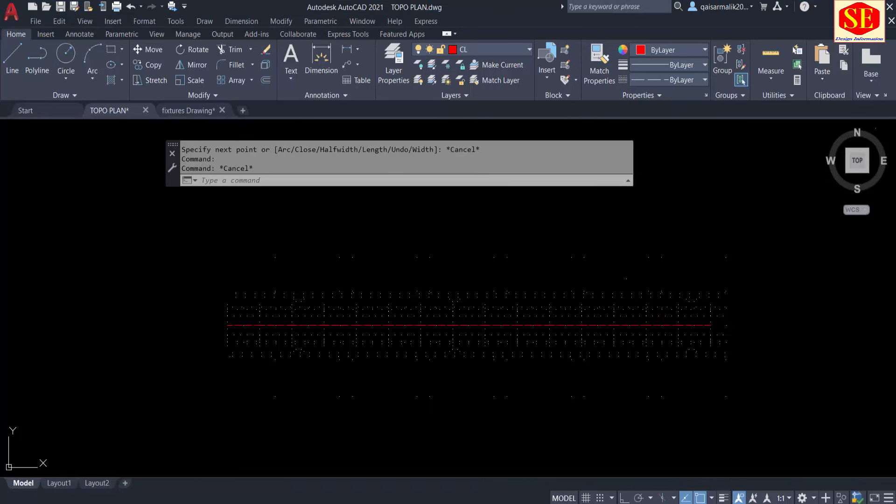
Step: Switch to AutoCAD, make CS the current layer and draw a polyline through the copied CSL1 coordinates, ending at 2020.95,2722.78
left_click(462, 49)
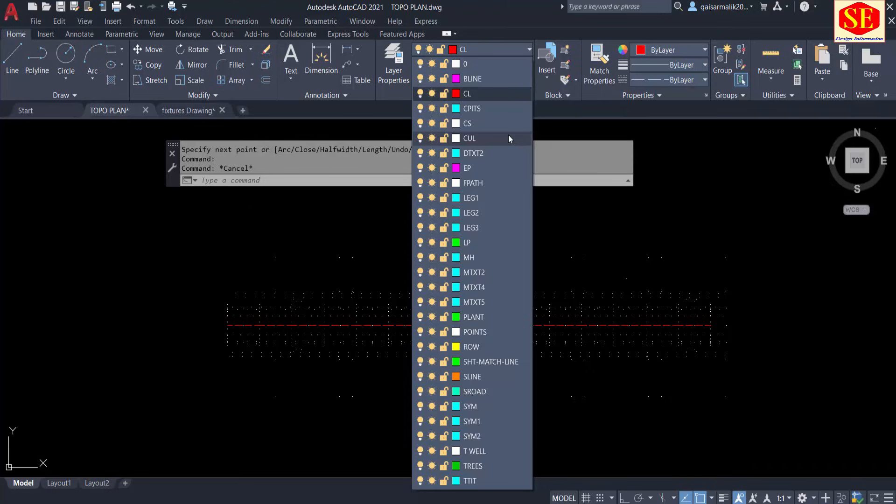
left_click(462, 123)
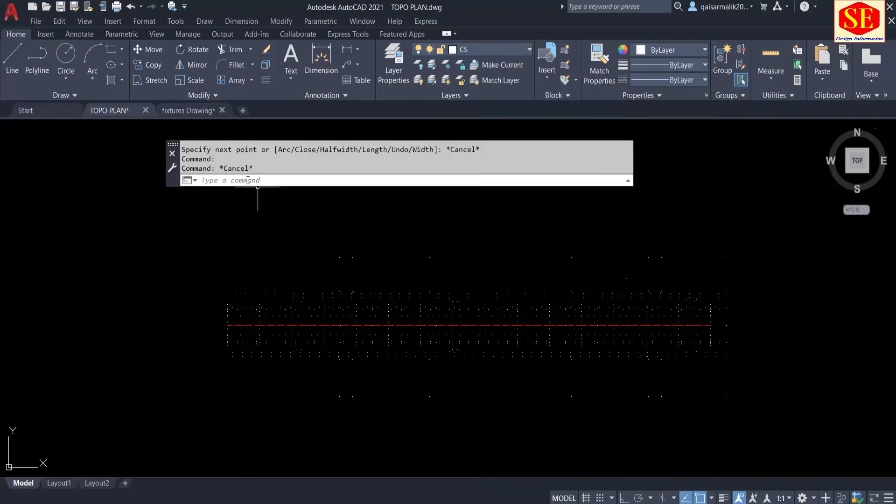
left_click(247, 182)
type("pl")
key("Return")
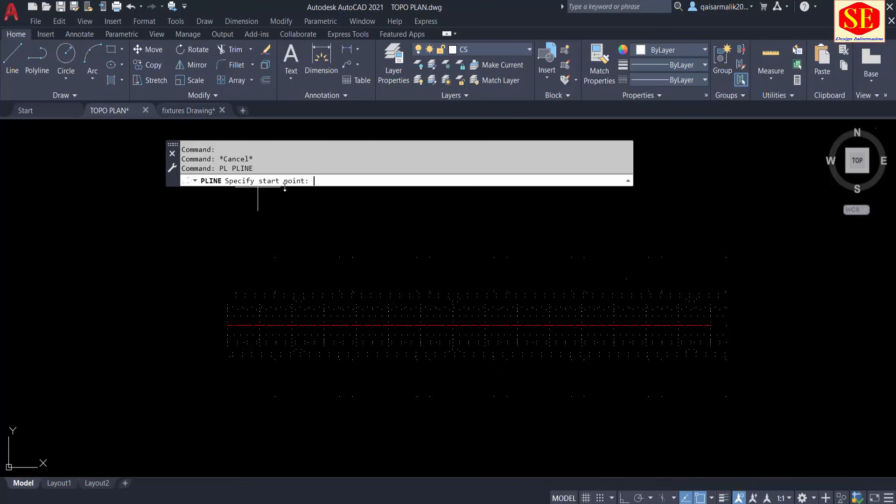
right_click(331, 177)
left_click(366, 287)
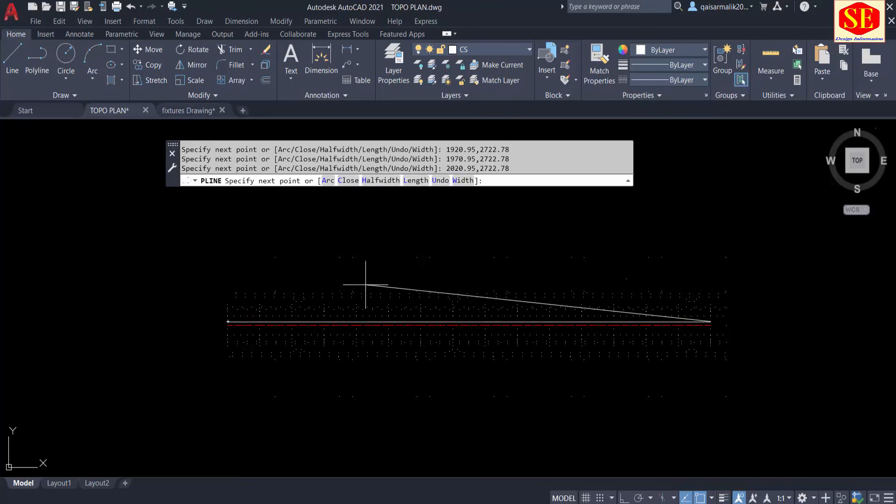
key("Escape")
scroll(666, 338, "up", 5)
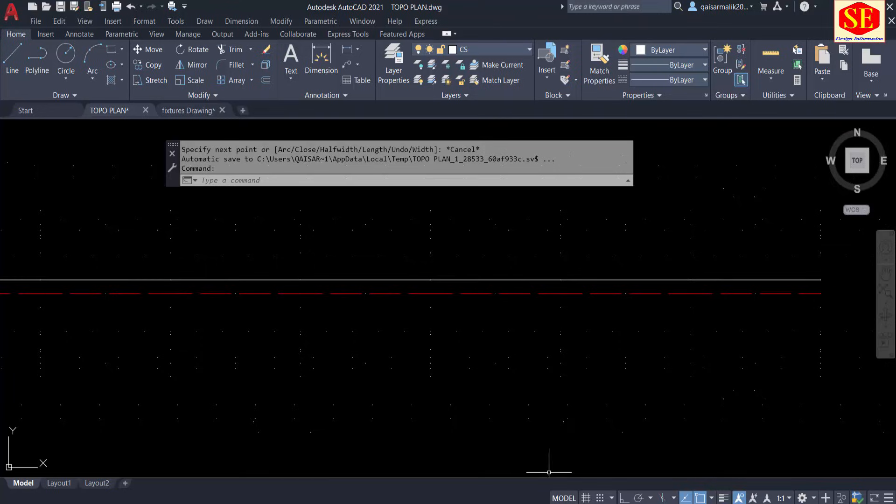
Step: Switch to the point table in the Excel file DATA FILE
key("alt+Tab")
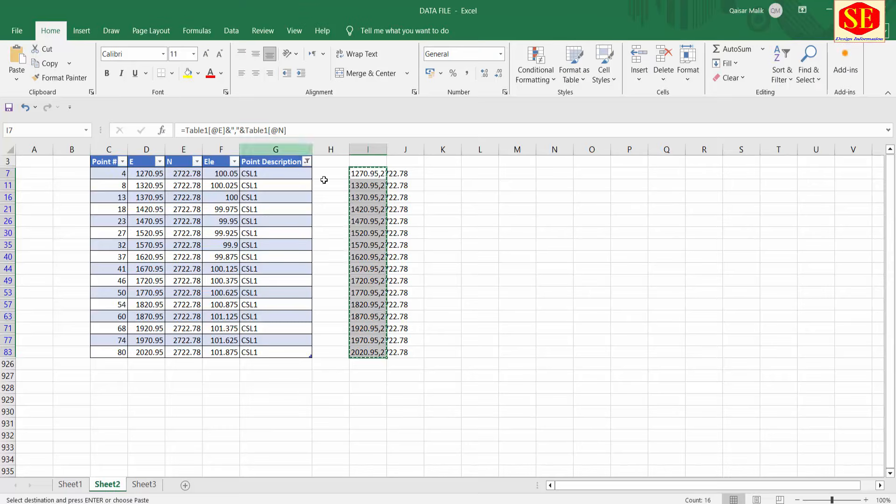
Step: Filter the Point Description column to show only CSL2 points instead of CSL1
left_click(307, 162)
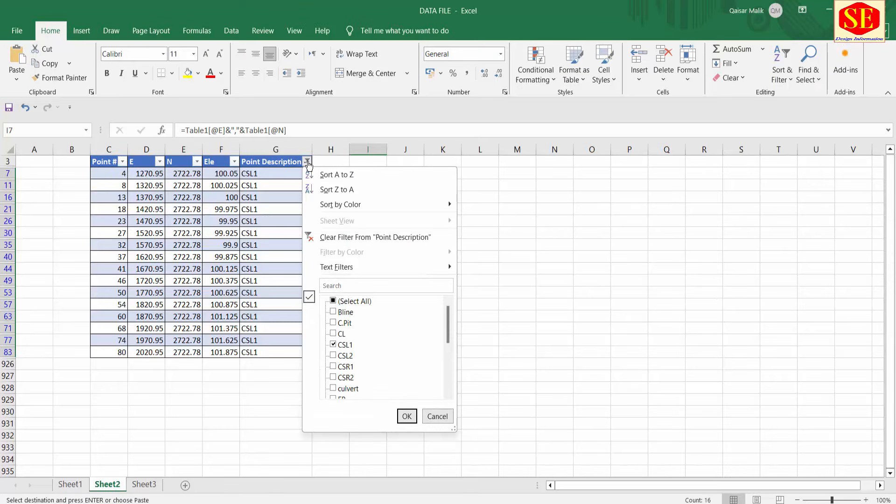
left_click(334, 346)
left_click(333, 356)
left_click(406, 416)
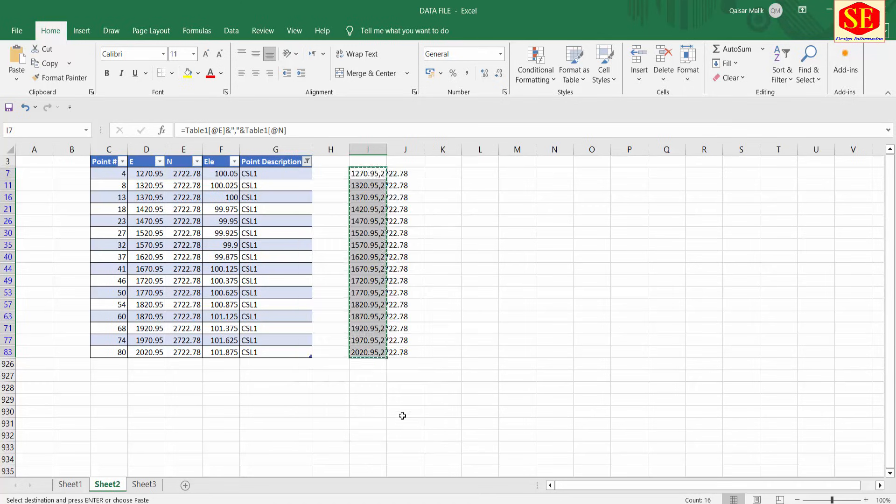
Step: Copy all the combined E,N coordinates of the filtered CSL2 points in column I
left_click(363, 177)
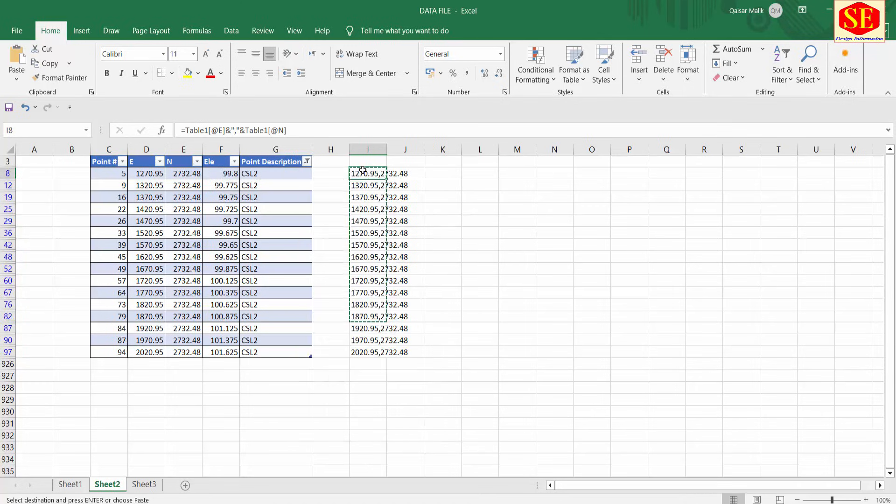
left_click_drag(377, 174, 377, 352)
right_click(377, 353)
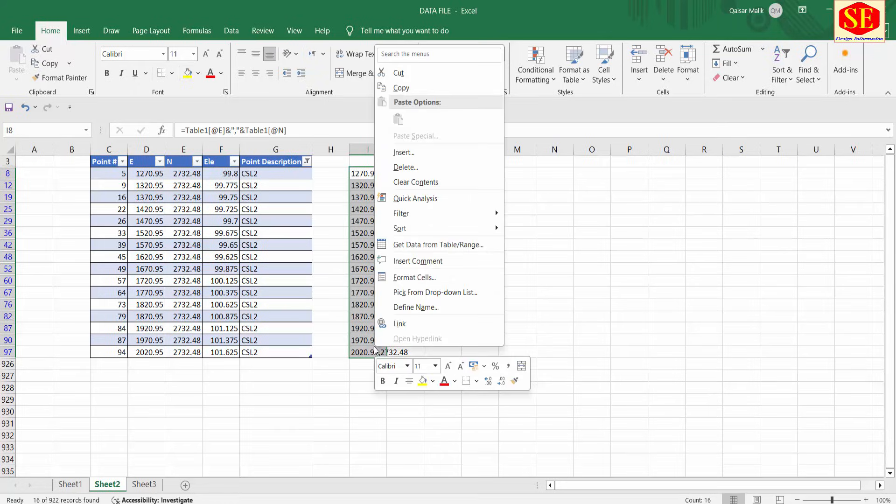
left_click(413, 90)
Step: Switch to AutoCAD and draw a polyline through the copied CSL2 coordinates, ending at 2020.95,2732.48
key("alt+Tab")
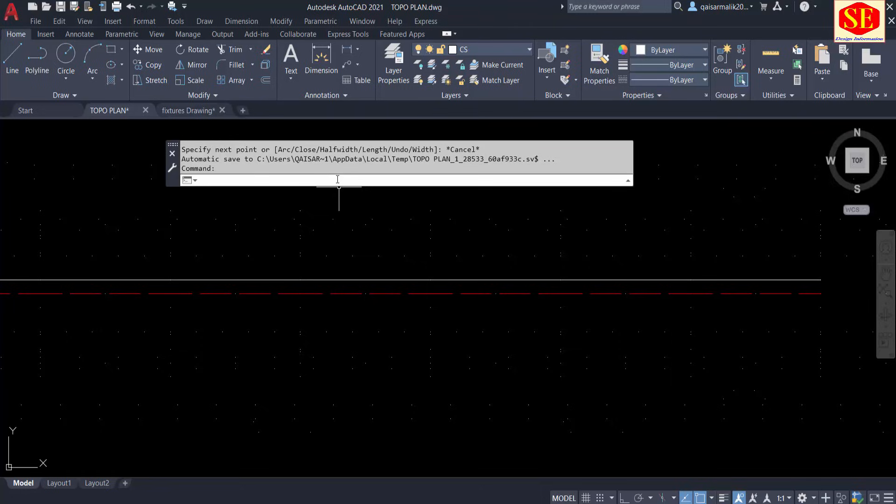
type("pl")
key("Return")
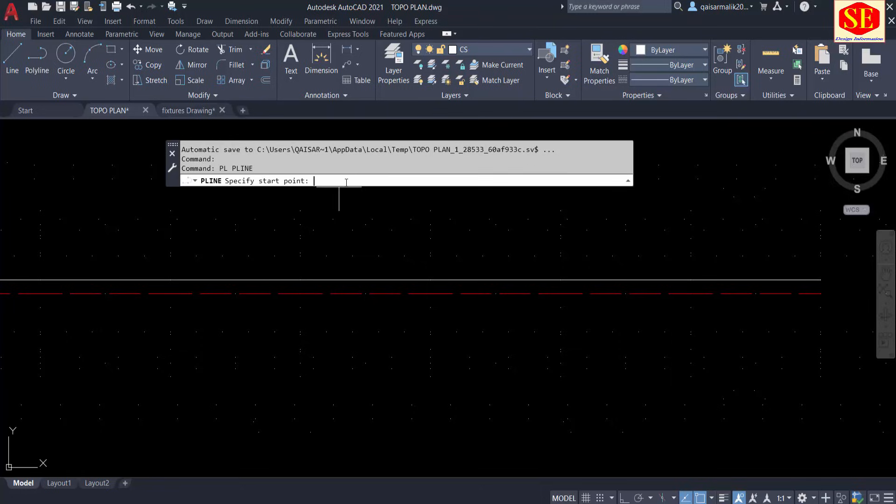
right_click(346, 182)
left_click(386, 291)
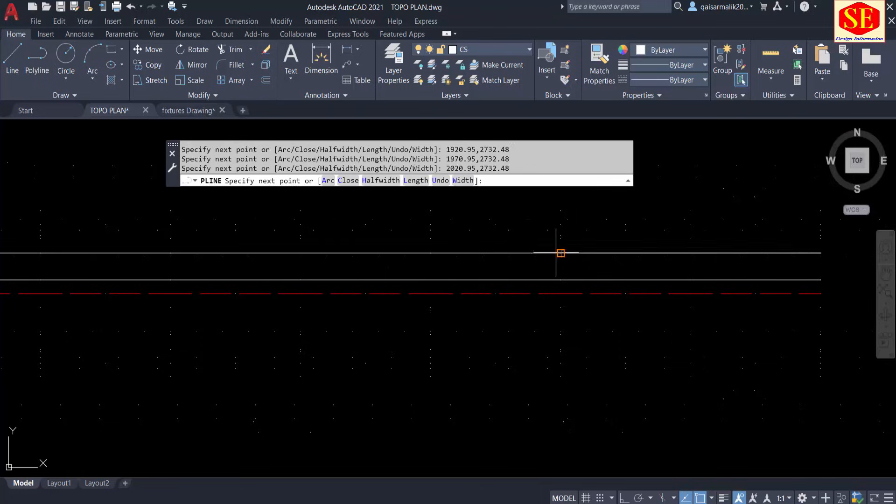
scroll(555, 252, "down", 2)
key("Escape")
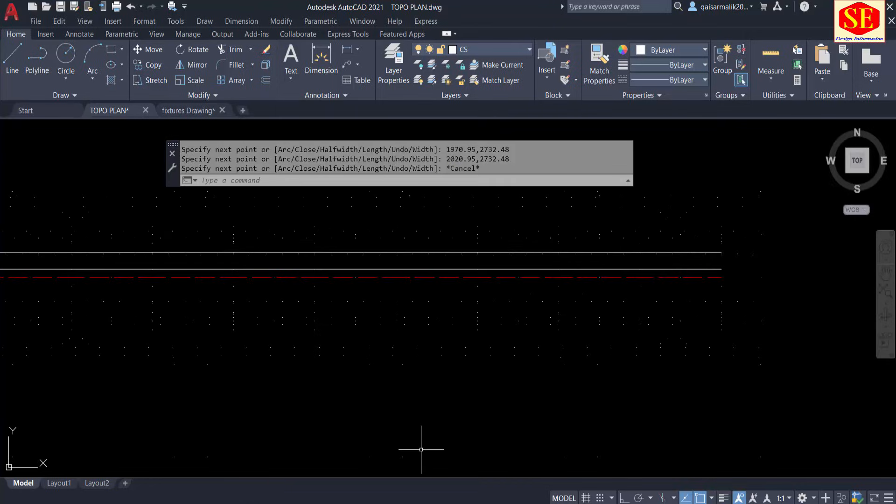
Step: Switch back to Excel and filter the Point Description column to show only CSR1 points
mouse_move(565, 502)
left_click(565, 460)
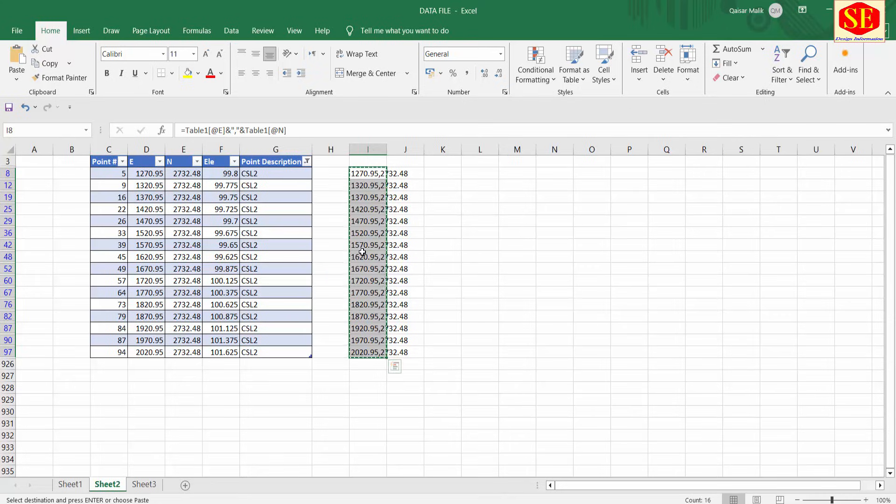
left_click(307, 161)
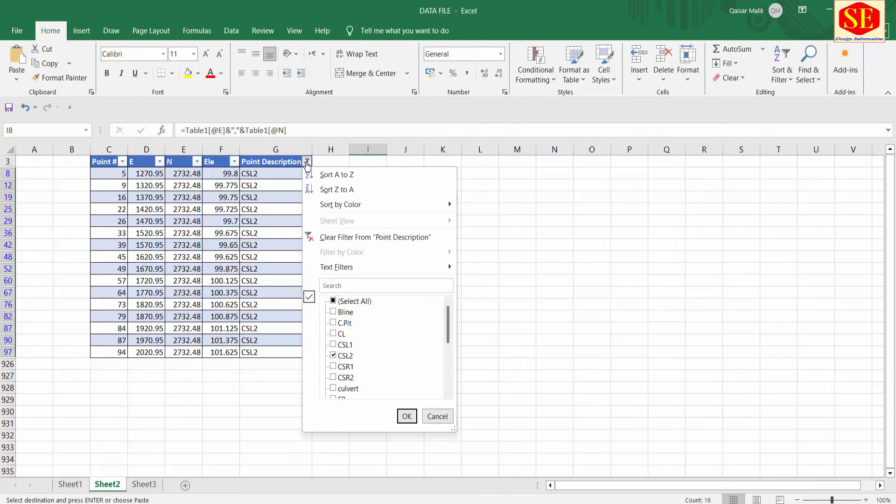
left_click(333, 356)
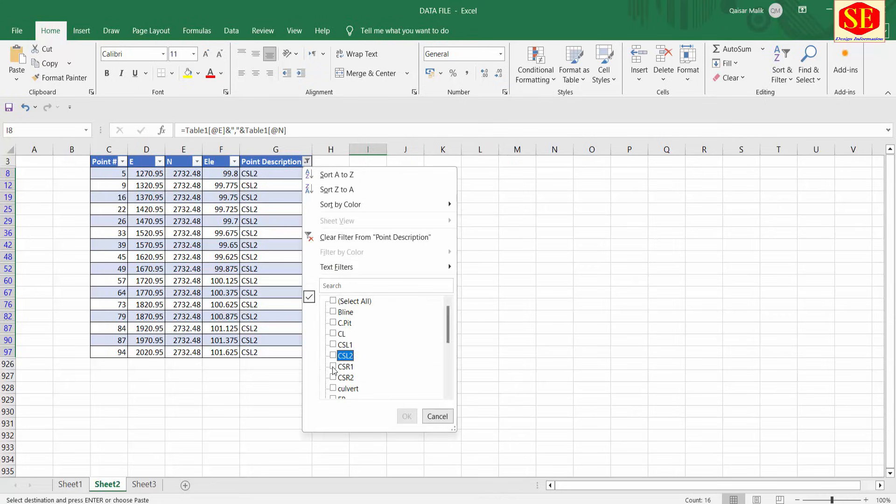
left_click(333, 367)
left_click(407, 417)
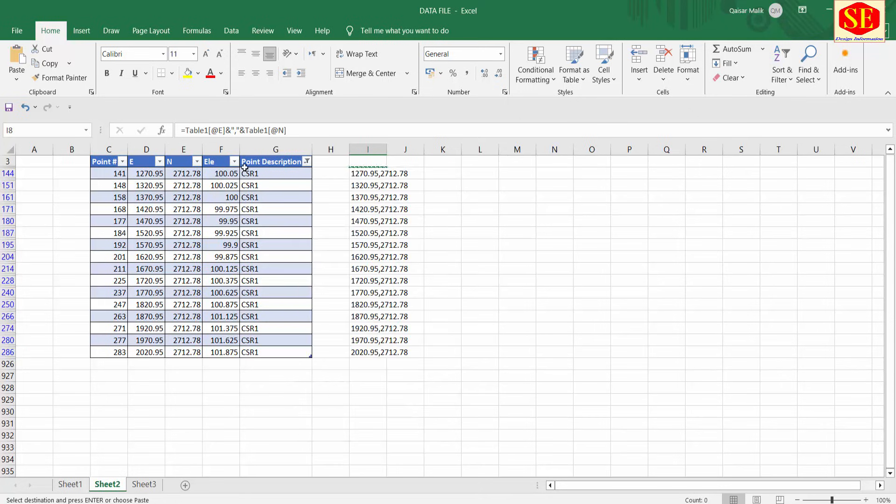
Step: Copy all the combined E,N coordinates of the filtered CSR1 points in column I
left_click(385, 175)
key("Escape")
left_click_drag(370, 174, 371, 353)
right_click(371, 335)
left_click(427, 67)
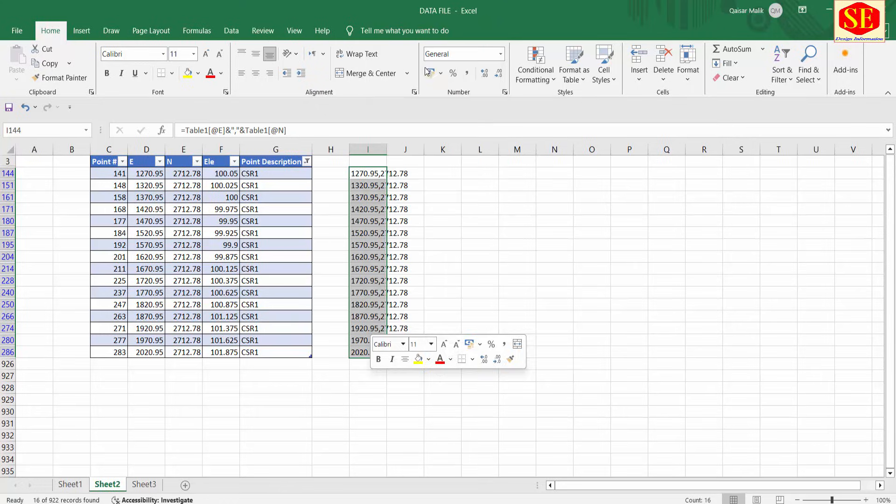
key("ctrl+c")
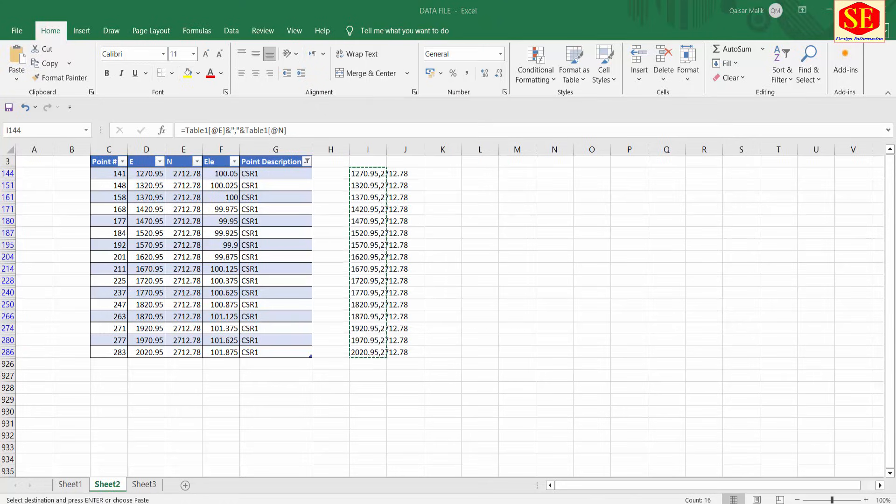
Step: Switch to AutoCAD and draw a polyline through the copied CSR1 coordinates, ending at 2020.95,2712.78
key("alt+Tab")
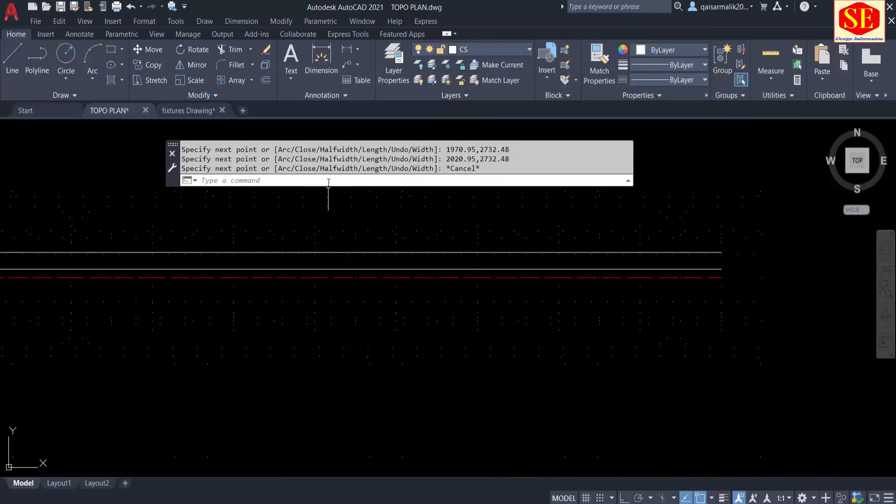
type("pl")
key("Return")
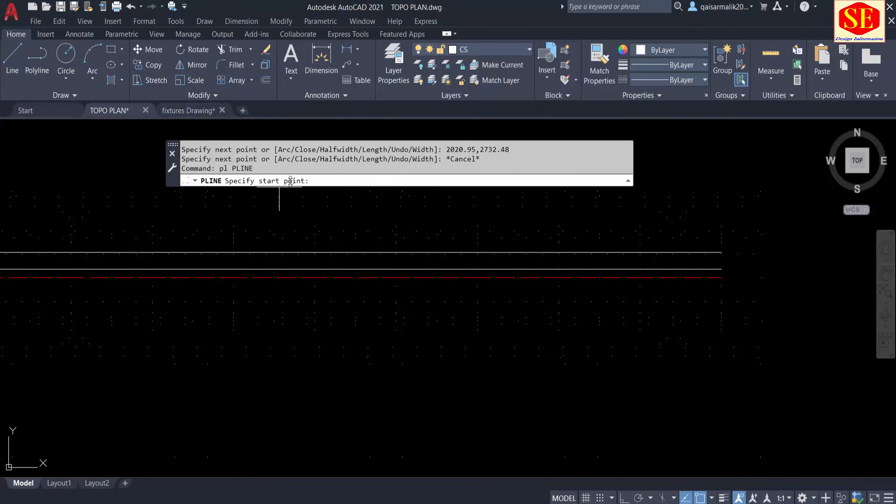
right_click(319, 181)
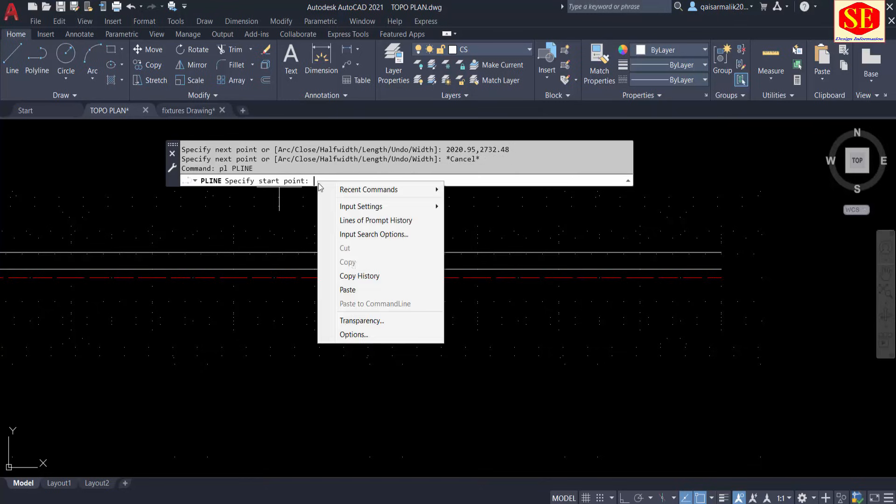
left_click(350, 285)
key("Escape")
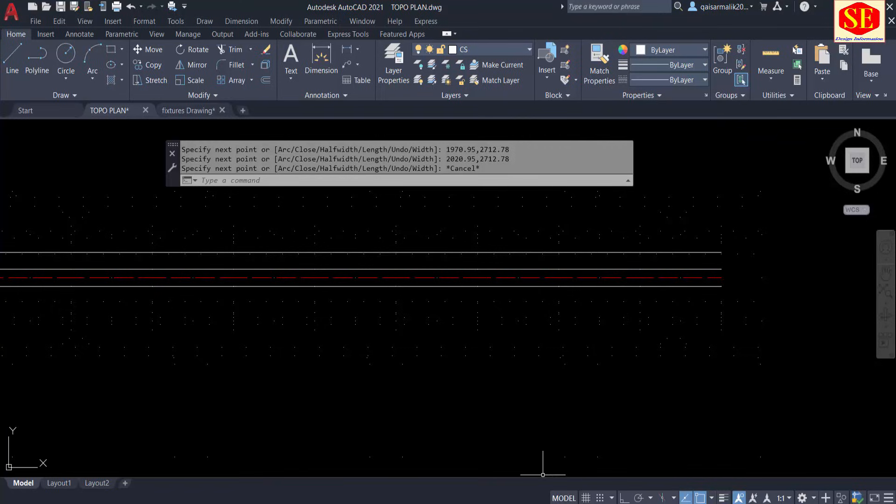
Step: Switch back to Excel and filter the Point Description column to show only CSR2 points
key("alt+Tab")
left_click(307, 161)
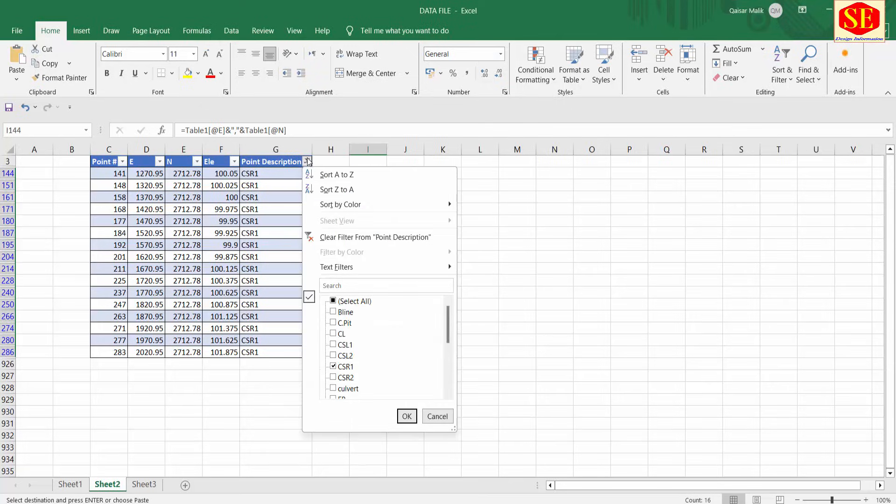
left_click(334, 367)
left_click(407, 417)
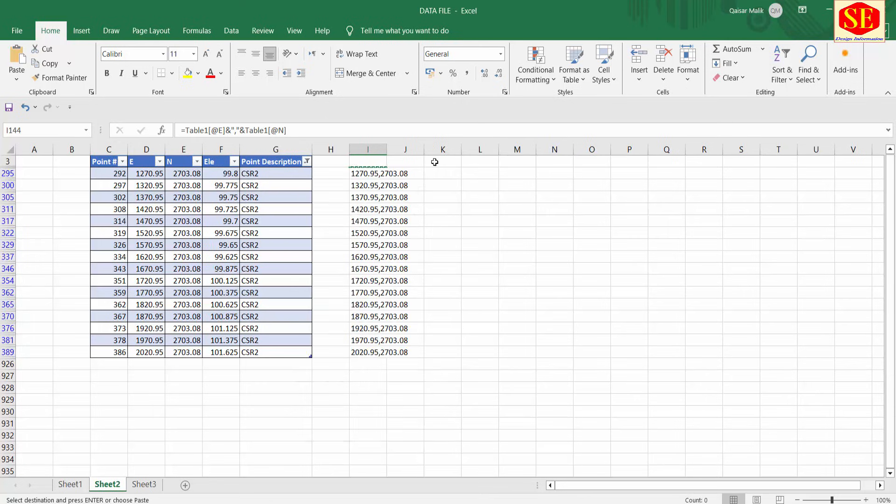
Step: Copy all the combined E,N coordinates of the filtered CSR2 points in column I
key("Escape")
left_click_drag(369, 174, 369, 346)
right_click(369, 346)
left_click(398, 89)
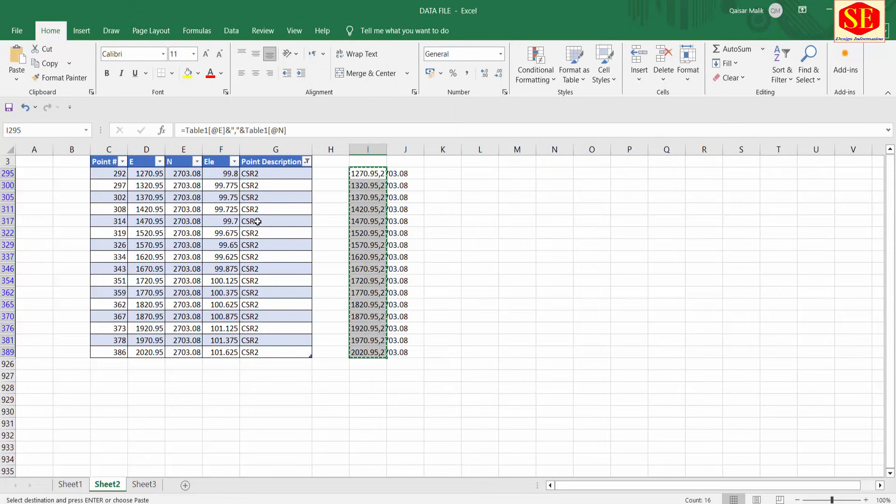
Step: Switch to AutoCAD and draw a polyline through the copied CSR2 coordinates, ending at 2020.95,2703.08
left_click(618, 502)
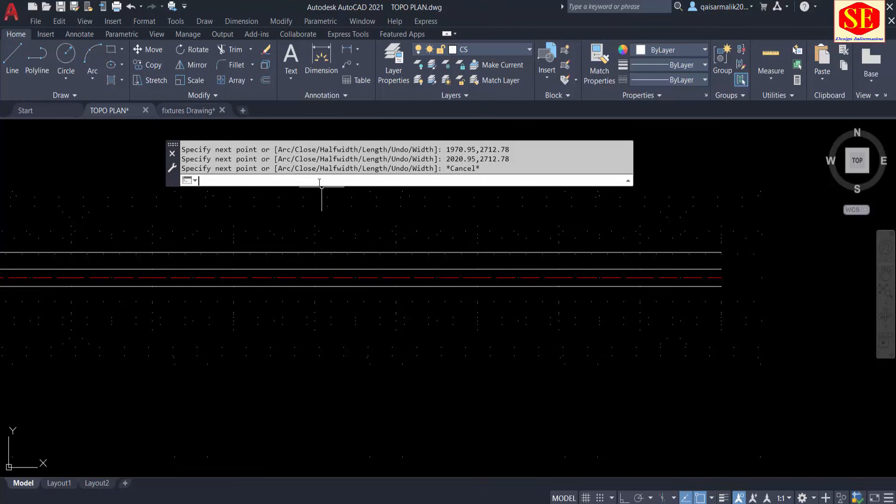
type("pl")
key("Return")
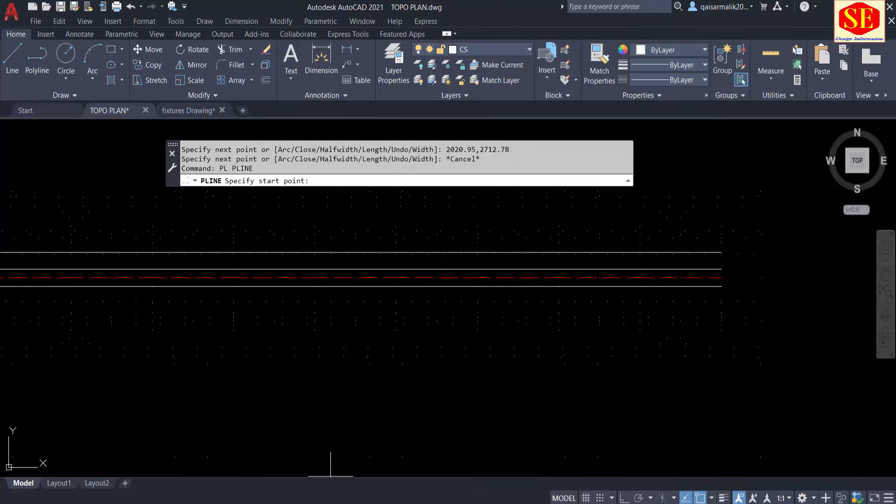
right_click(330, 186)
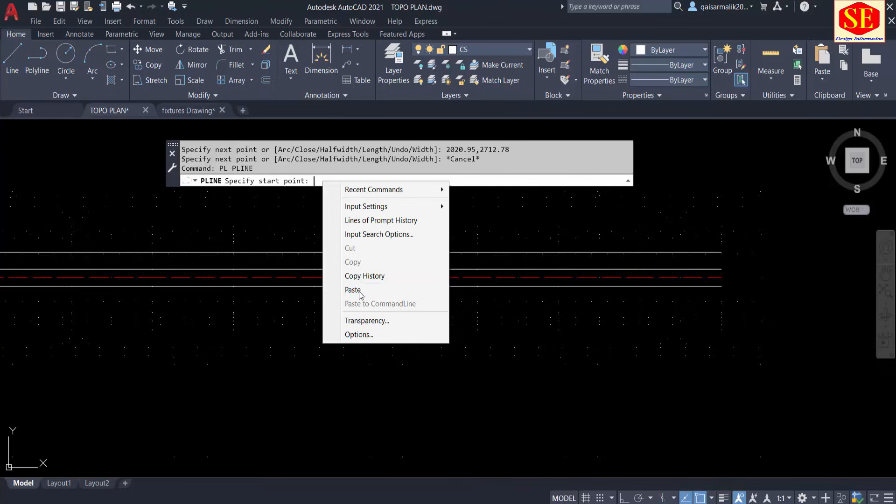
left_click(327, 290)
key("Escape")
middle_click_drag(404, 277, 425, 260)
scroll(440, 274, "up", 2)
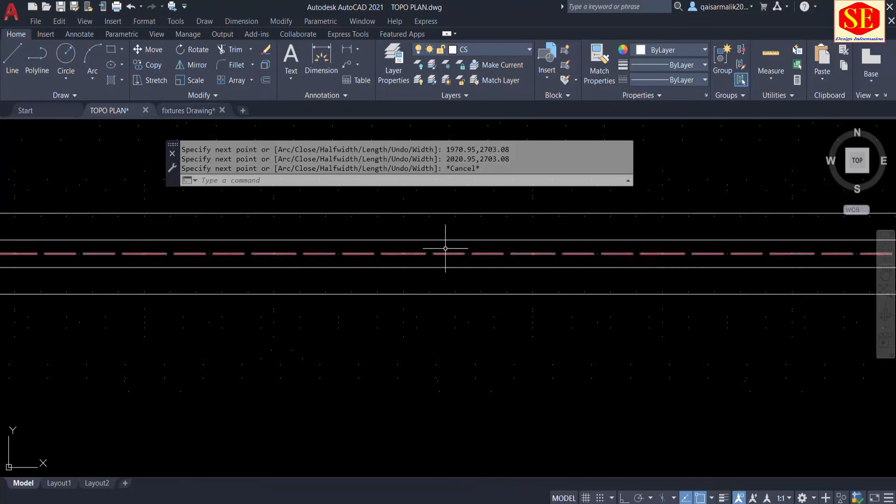
scroll(432, 245, "up", 3)
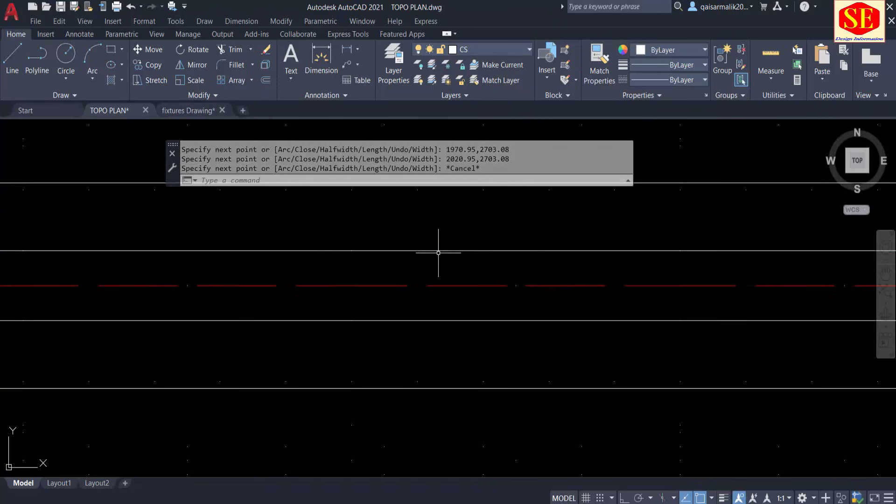
scroll(453, 231, "down", 2)
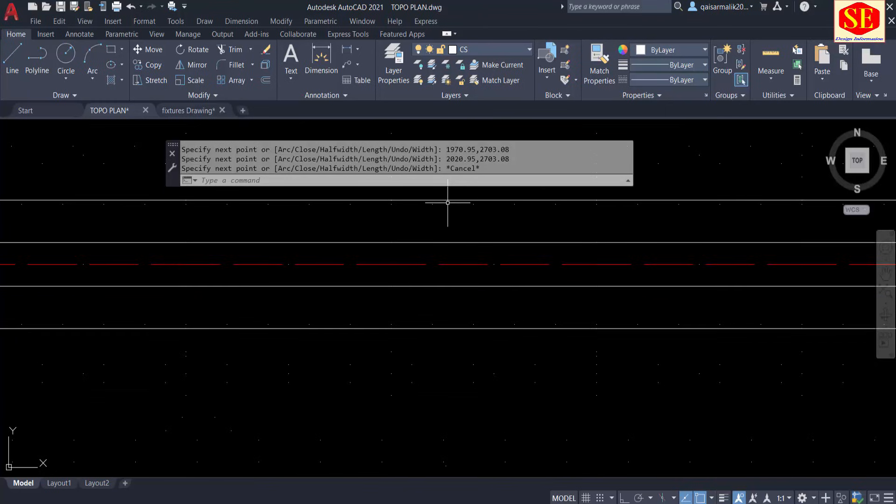
scroll(443, 326, "down", 4)
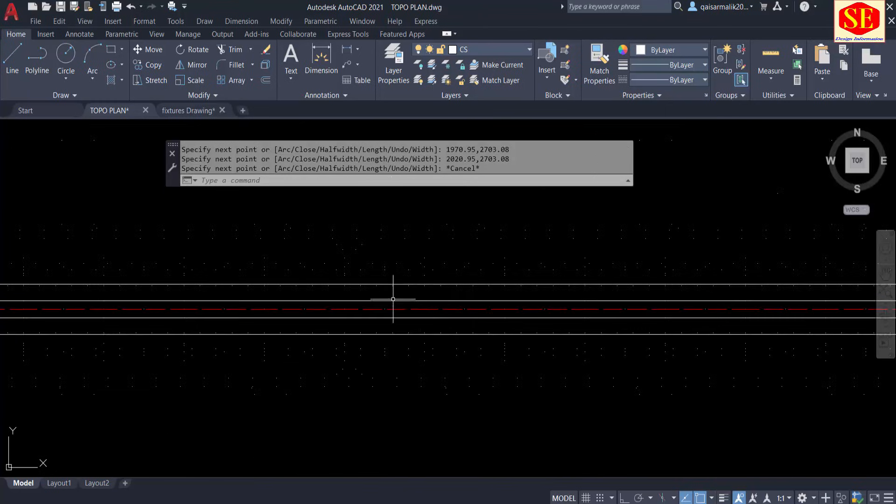
scroll(393, 299, "down", 2)
Step: Switch back to Excel and filter the Point Description column to show only culvert points
key("alt+Tab")
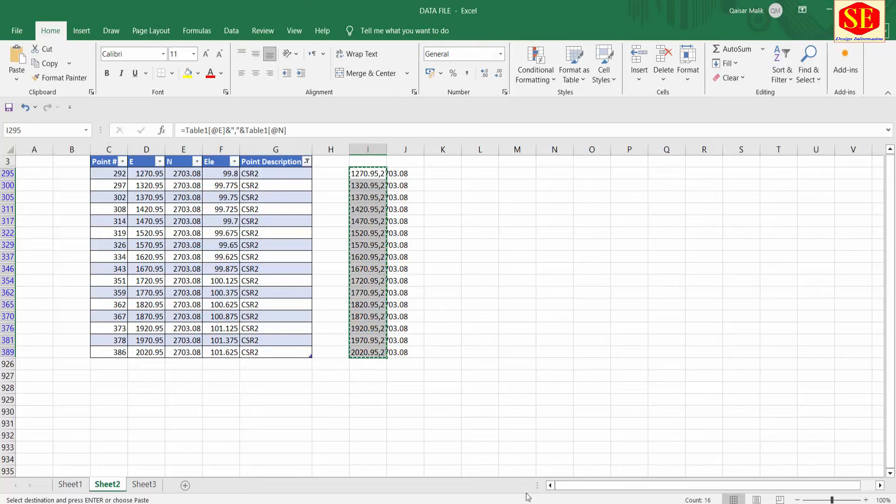
left_click(307, 162)
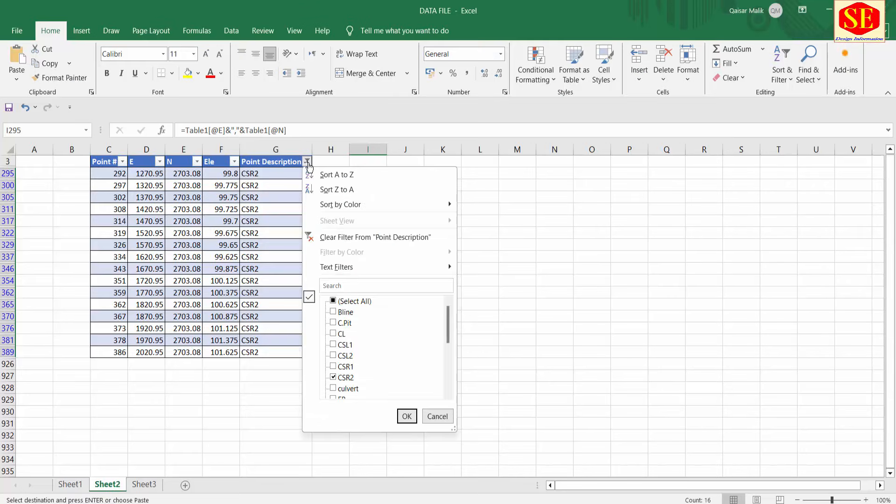
left_click(333, 377)
left_click(333, 388)
scroll(405, 364, "down", 2)
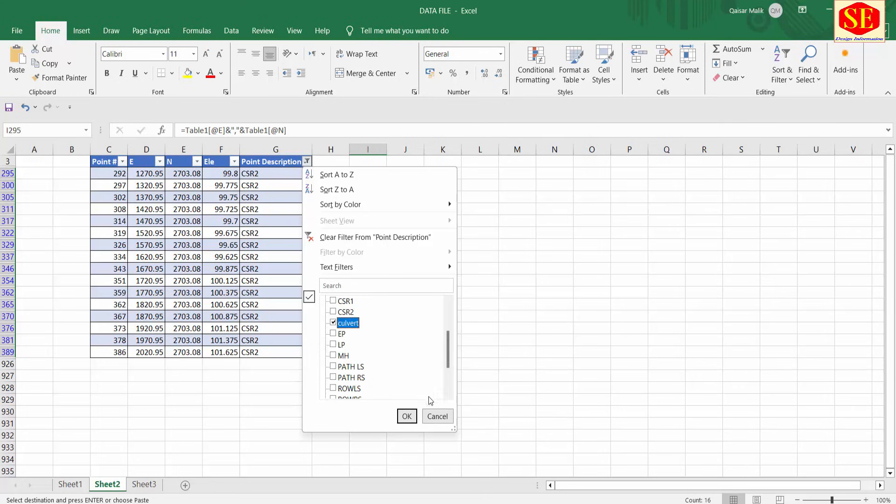
left_click(406, 416)
Step: Copy all the combined E,N coordinates of the filtered culvert points in column I
scroll(339, 257, "down", 3)
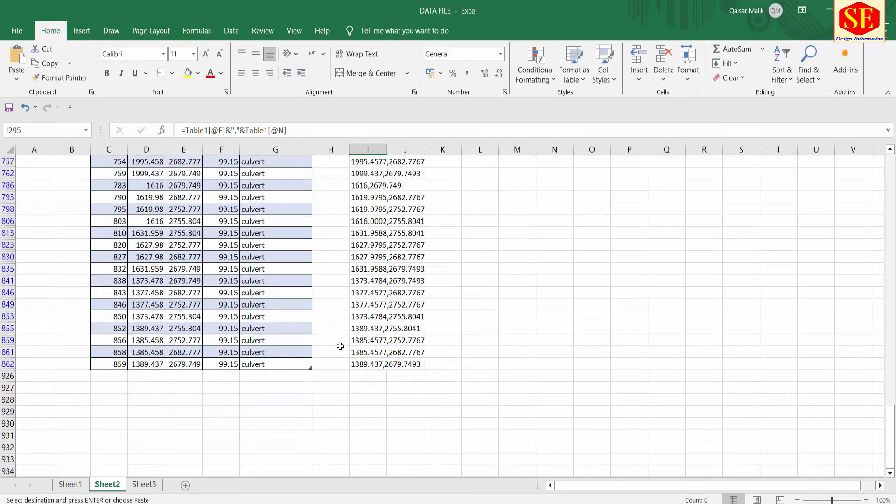
scroll(340, 293, "up", 4)
key("Escape")
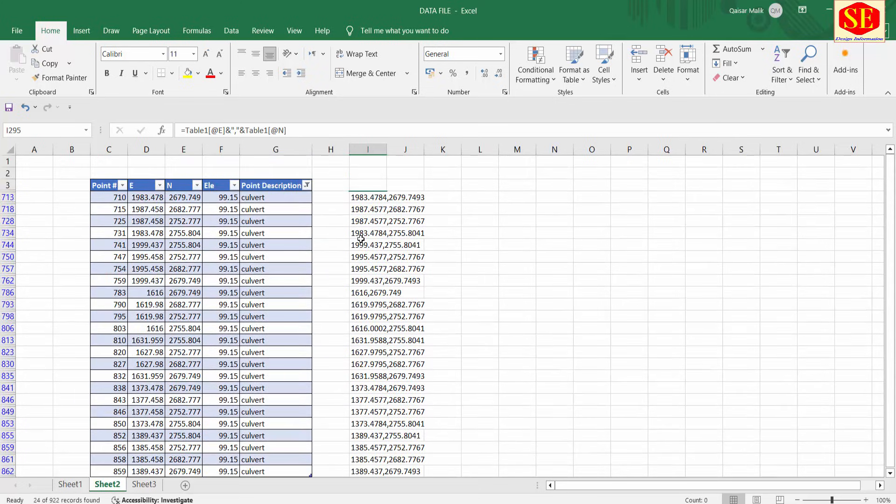
left_click(364, 194)
double_click(385, 203)
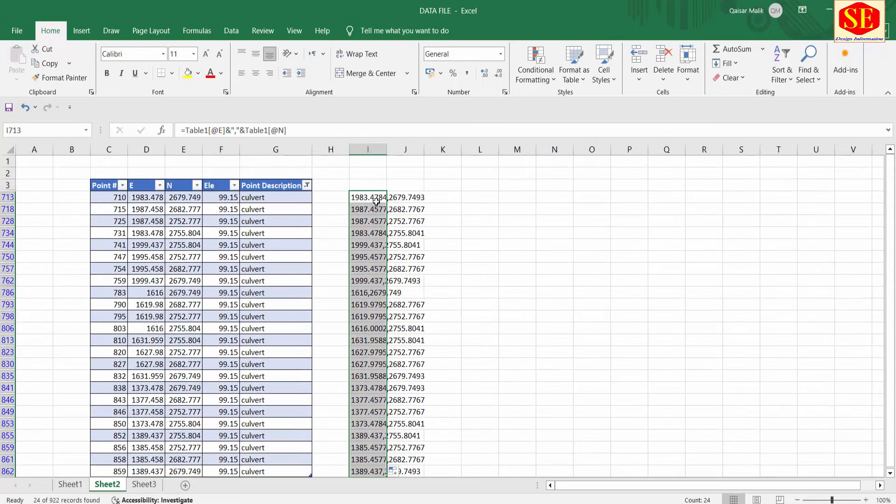
right_click(377, 204)
left_click(403, 245)
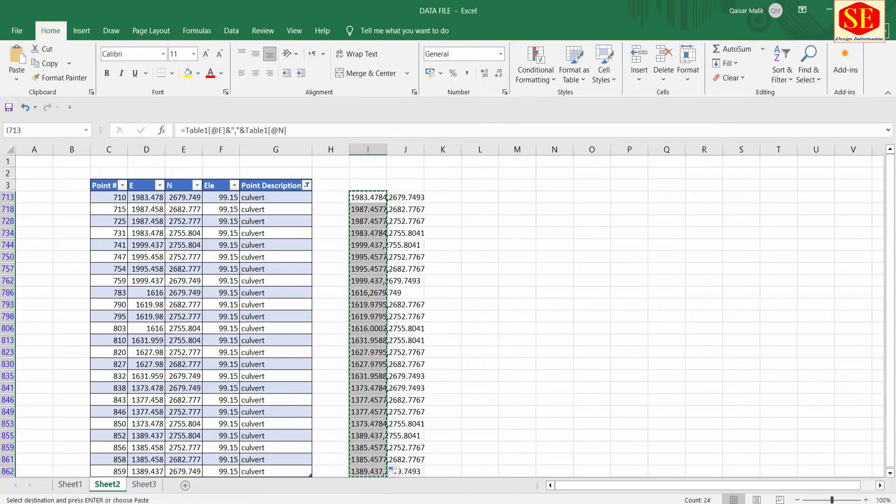
Step: Switch to AutoCAD and make CUL the current layer
key("alt+Tab")
left_click(477, 49)
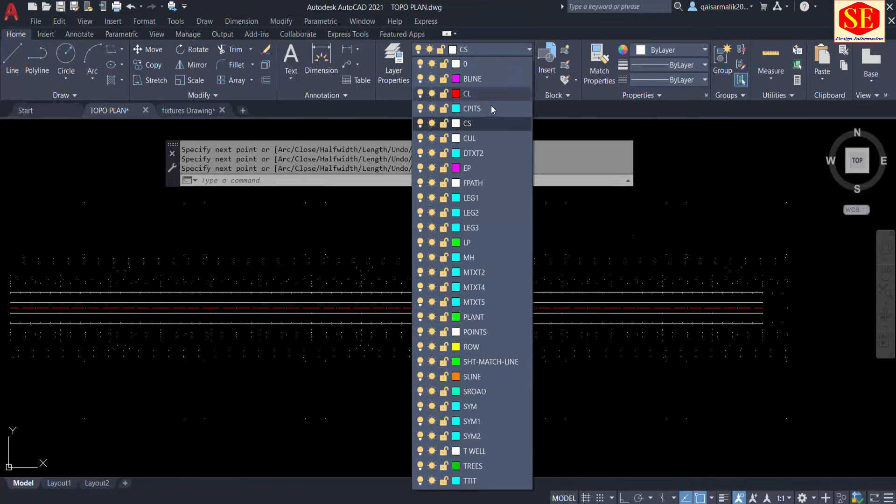
left_click(477, 138)
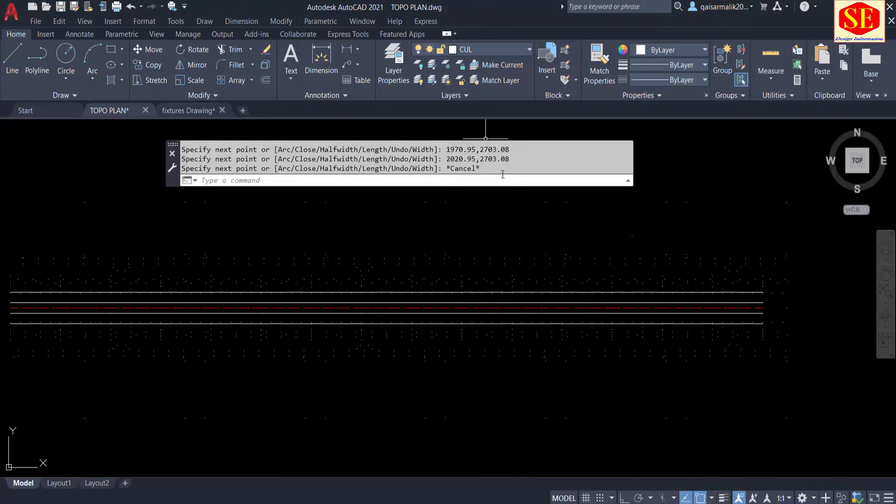
Step: Draw a polyline through the copied culvert coordinates, ending at 1389.437,2679.7493
left_click(262, 181)
type("pl")
key("Return")
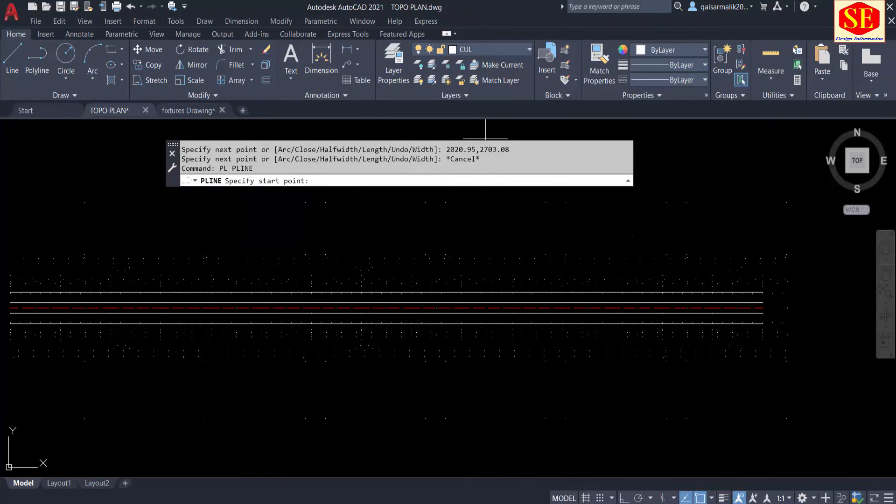
right_click(330, 181)
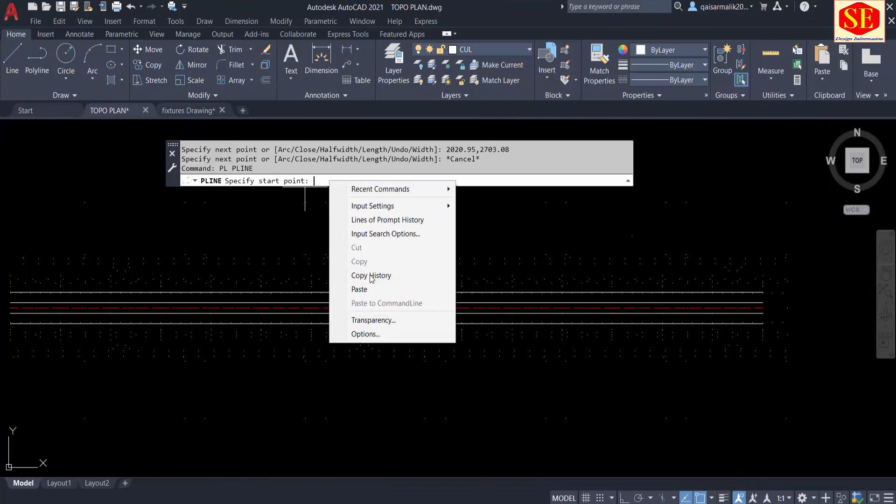
left_click(370, 290)
key("Escape")
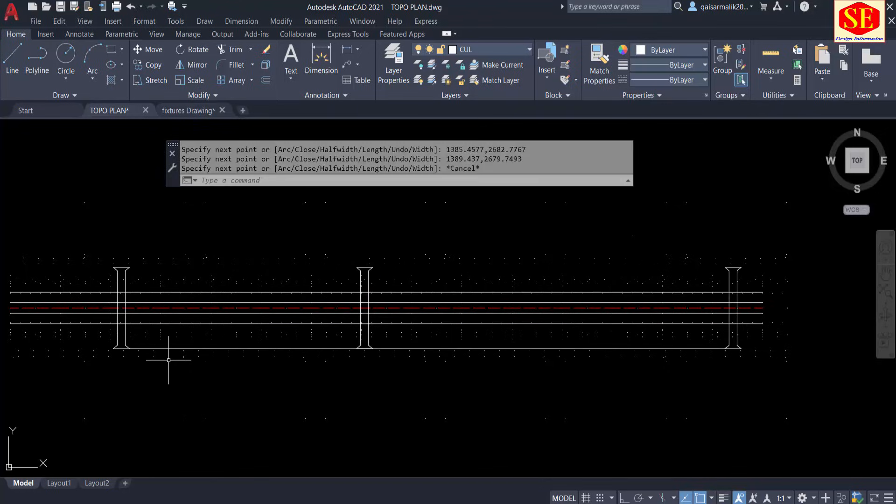
Step: Explode the culvert polyline into separate line segments
left_click(573, 348)
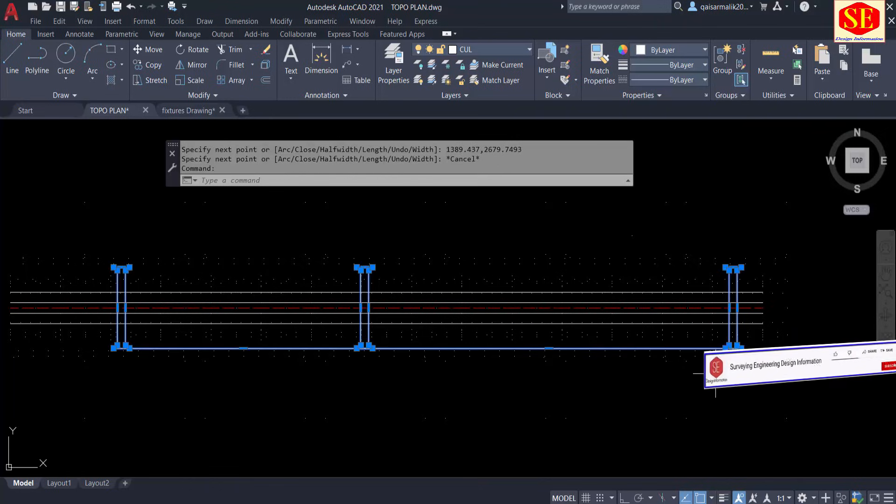
type("x")
key("Return")
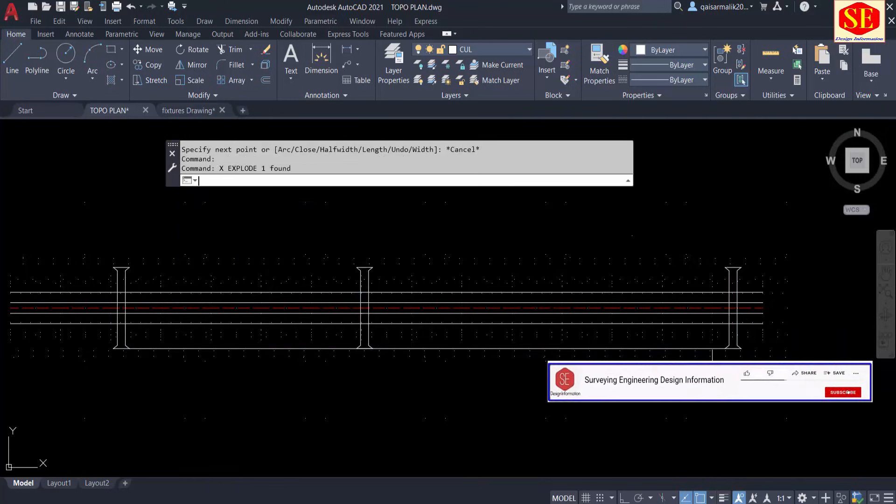
Step: Erase the two long horizontal segments that connect the lower ends of the three culverts
left_click(614, 348)
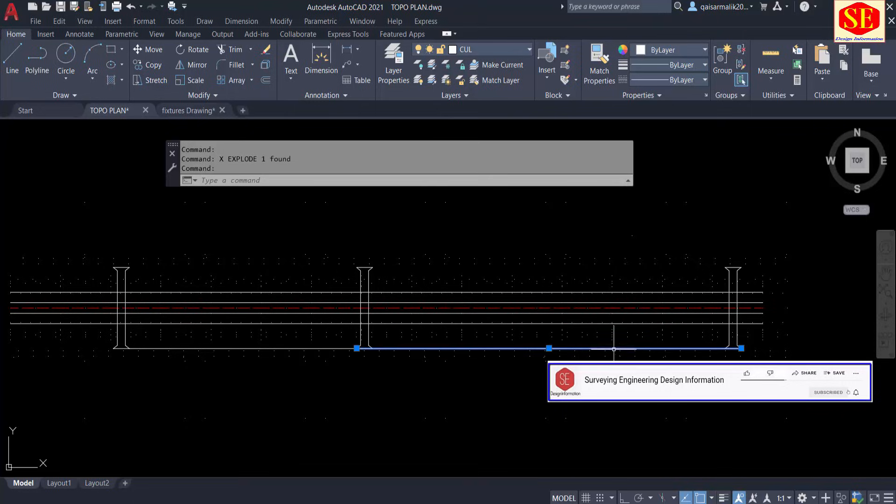
left_click(310, 348)
type("e")
key("Return")
Step: Erase the short horizontal segments closing the upper ends of the three culverts
scroll(154, 321, "up", 4)
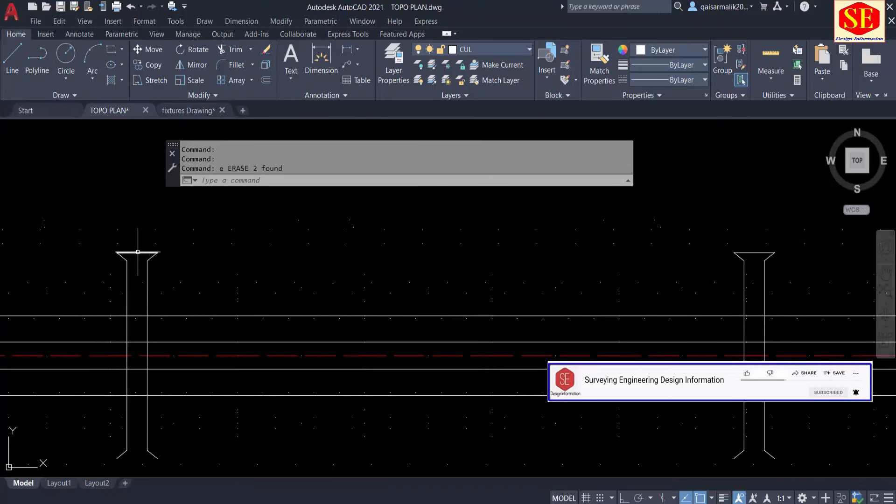
left_click(135, 252)
key("Return")
key("Delete")
middle_click_drag(779, 288, 33, 298)
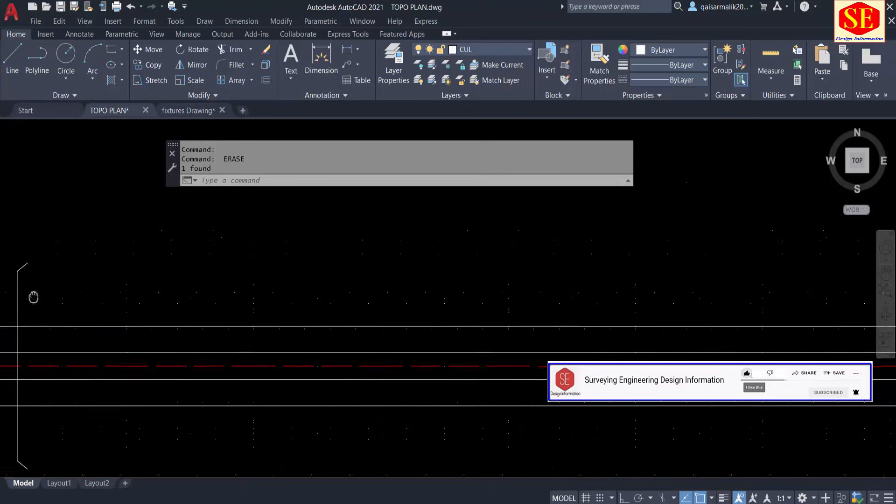
scroll(570, 300, "down", 4)
scroll(710, 294, "up", 8)
left_click(692, 215)
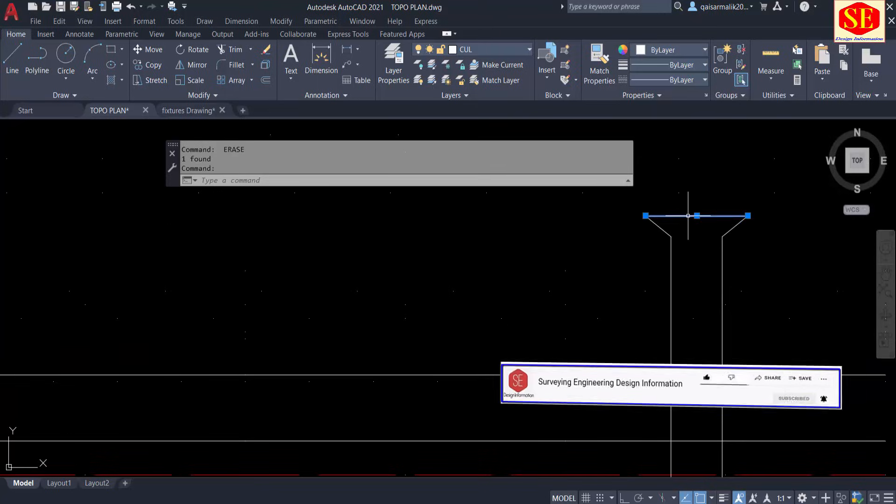
key("Delete")
scroll(570, 209, "down", 5)
scroll(579, 230, "down", 2)
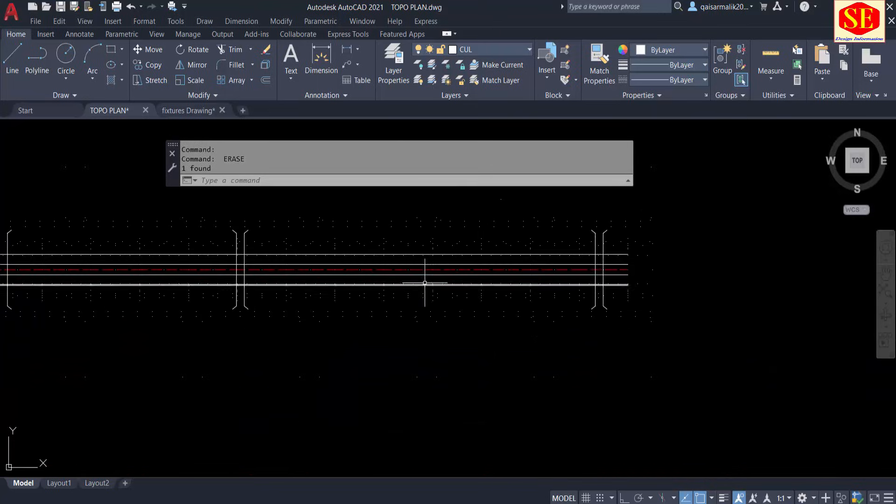
middle_click_drag(274, 276, 409, 337)
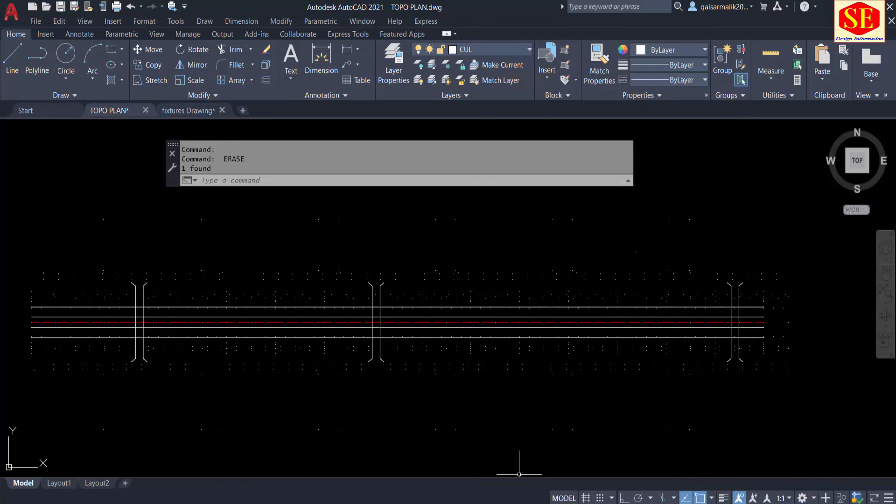
Step: Switch to Excel and filter the Point Description column to show only PATH LS points
left_click(383, 501)
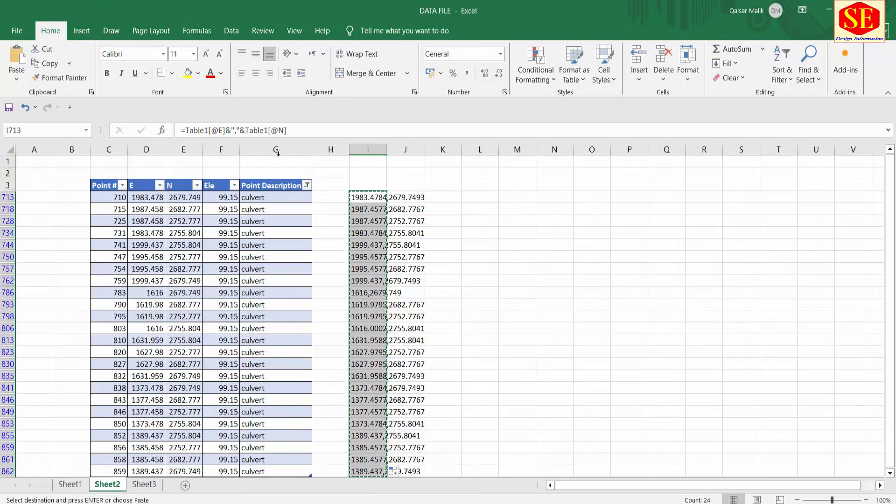
left_click(307, 186)
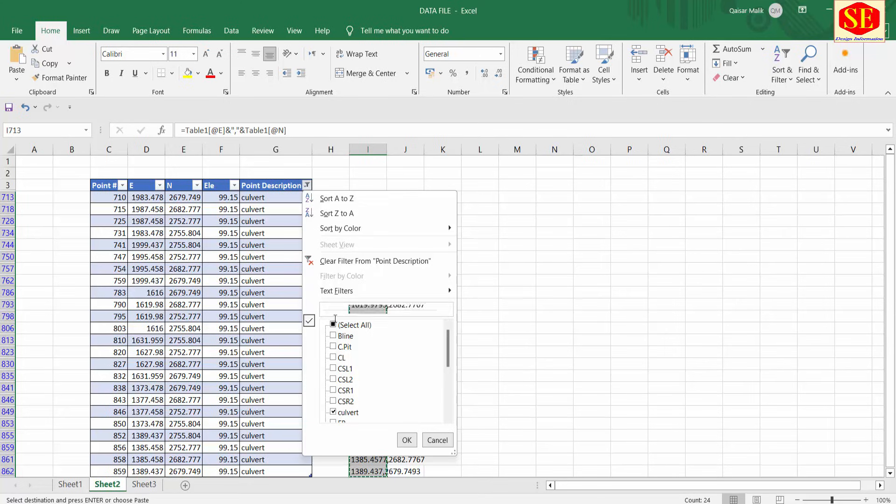
scroll(376, 355, "down", 1)
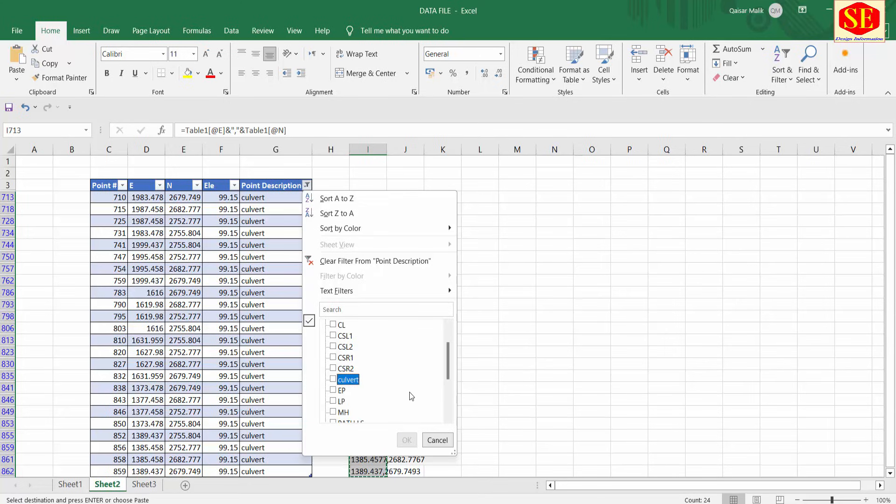
scroll(418, 386, "down", 1)
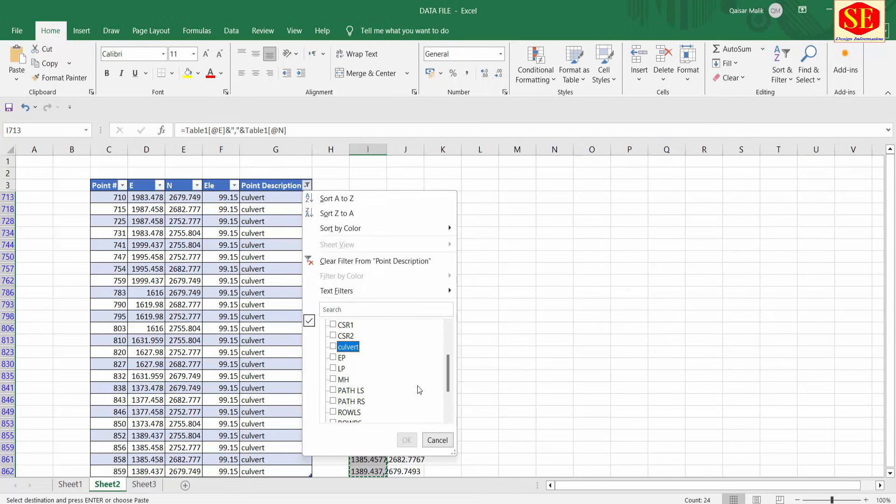
left_click(333, 392)
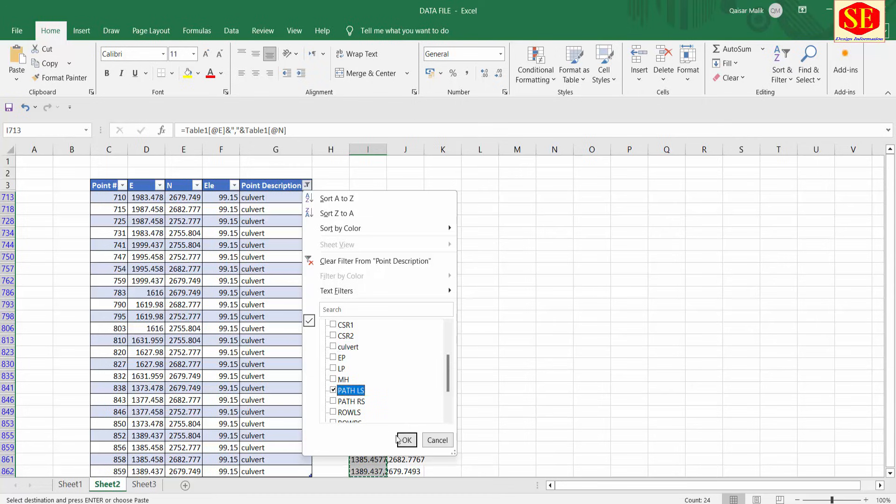
left_click(407, 439)
Step: Copy all the combined E,N coordinates of the filtered PATH LS points in column I
left_click(287, 233)
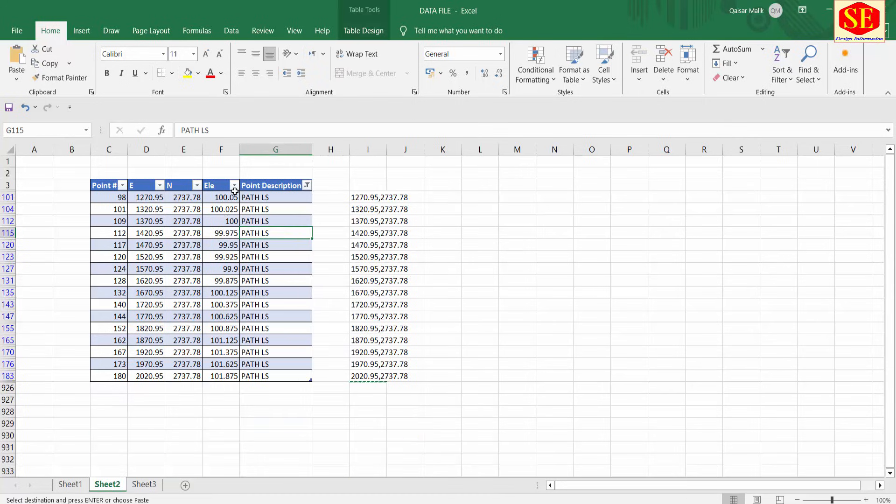
key("Escape")
left_click(360, 197)
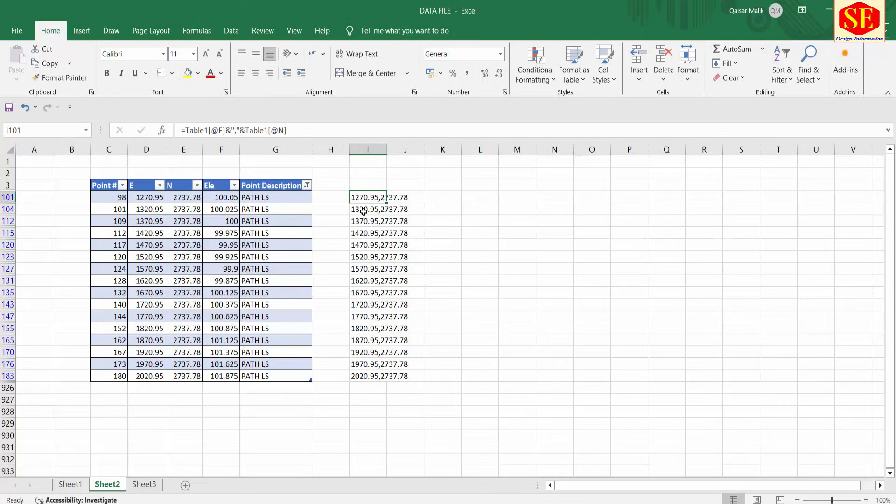
left_click_drag(364, 212, 366, 376)
right_click(368, 376)
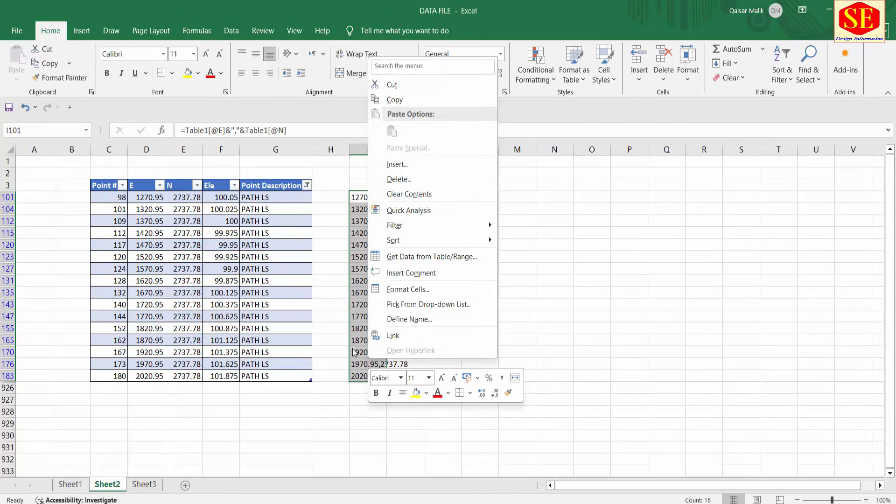
left_click(394, 100)
Step: Switch to AutoCAD and make FPATH the current layer
key("alt+Tab")
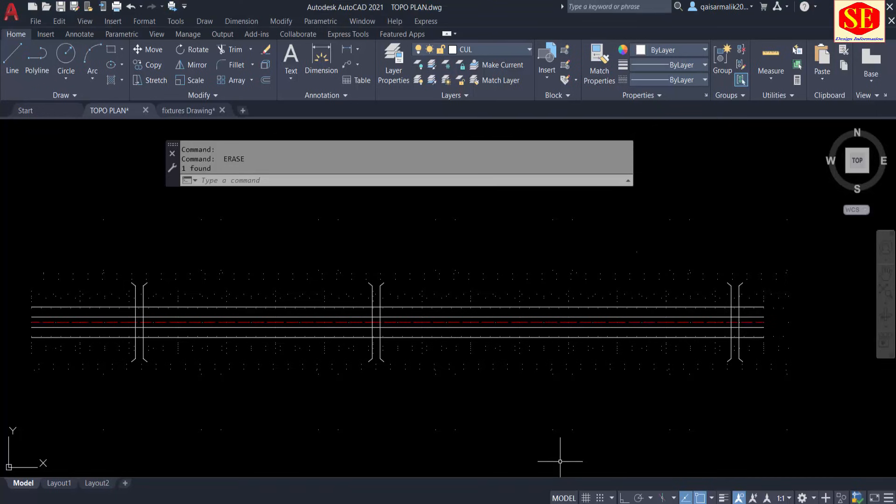
left_click(451, 49)
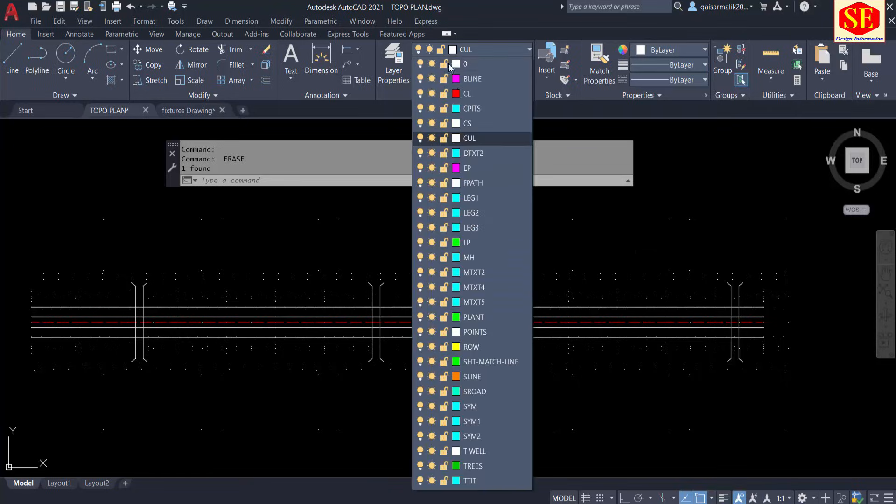
left_click(480, 185)
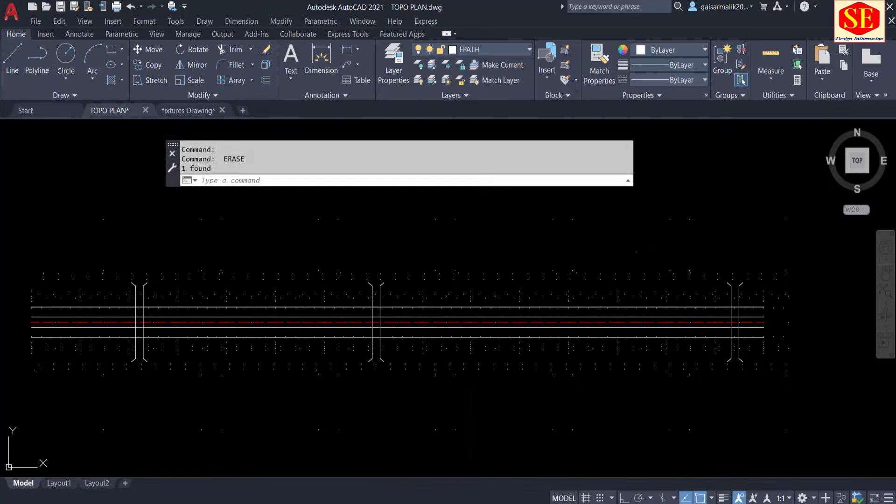
Step: Draw a polyline through the copied PATH LS coordinates, ending at 2020.95,2737.78
left_click(295, 179)
type("pl")
key("Return")
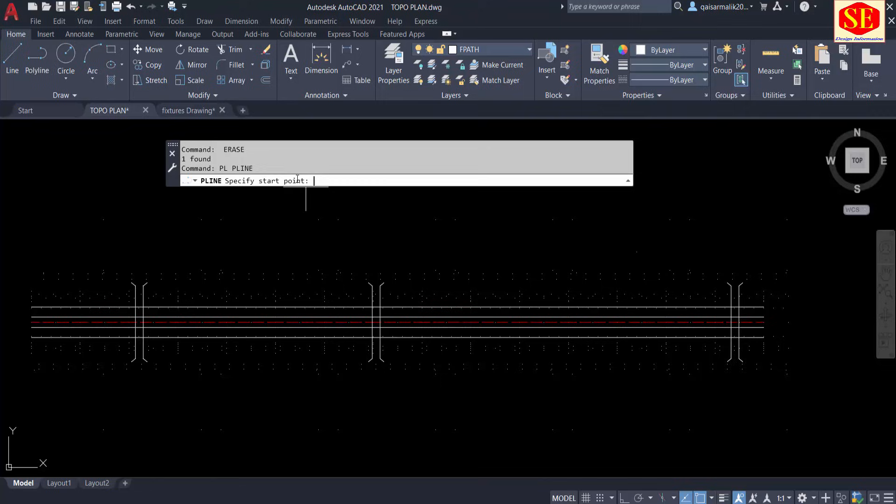
right_click(326, 181)
left_click(356, 286)
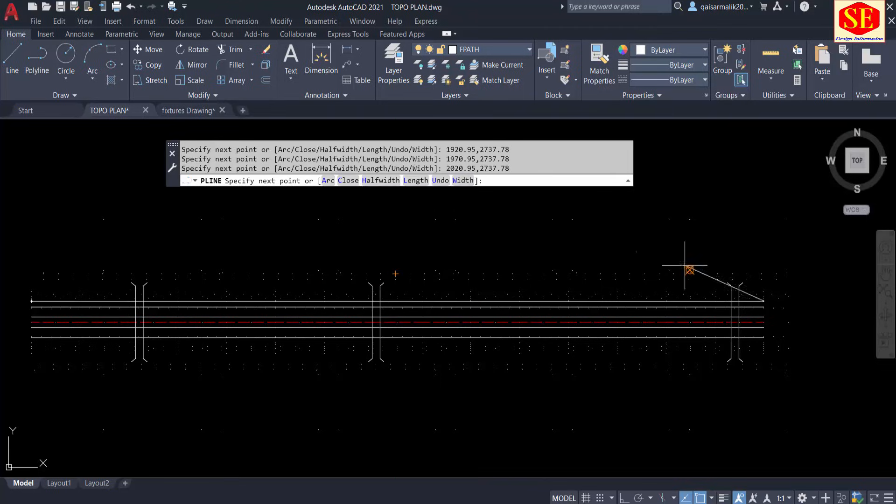
key("Escape")
scroll(750, 308, "up", 5)
left_click(694, 286)
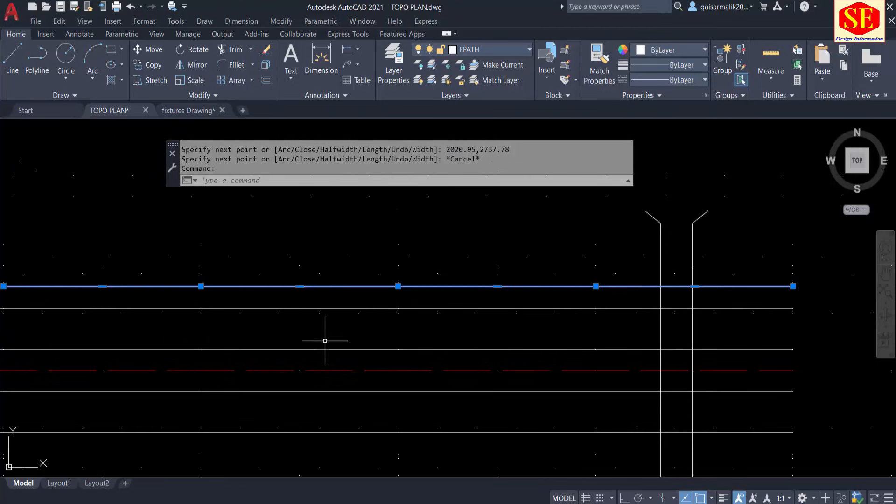
key("Escape")
Step: Switch to Excel and filter the Point Description column to show only PATH RS points
key("alt+Tab")
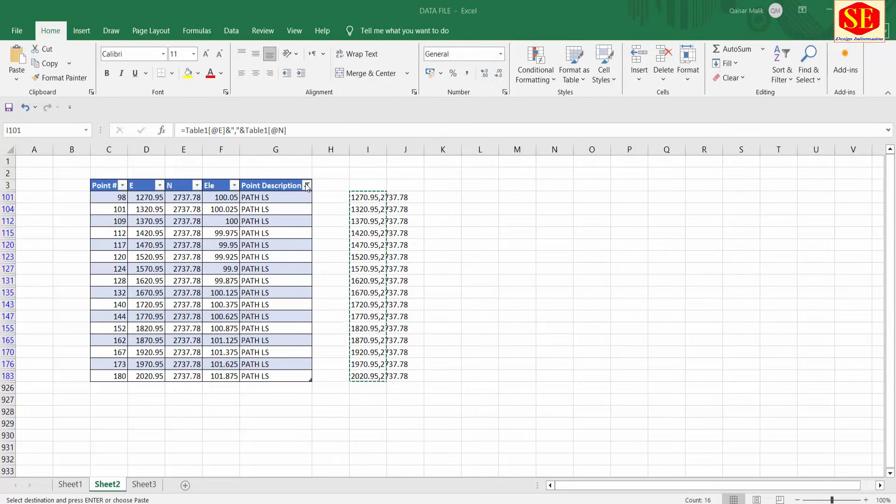
left_click(307, 186)
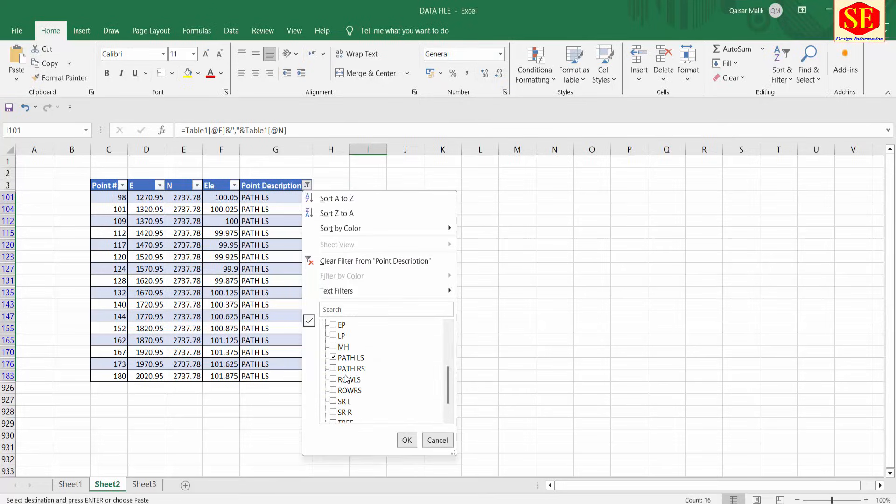
left_click(333, 359)
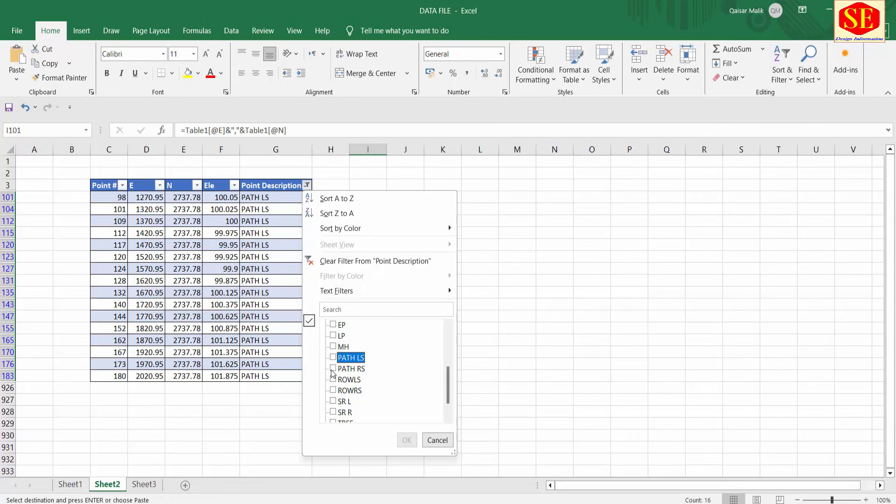
left_click(333, 368)
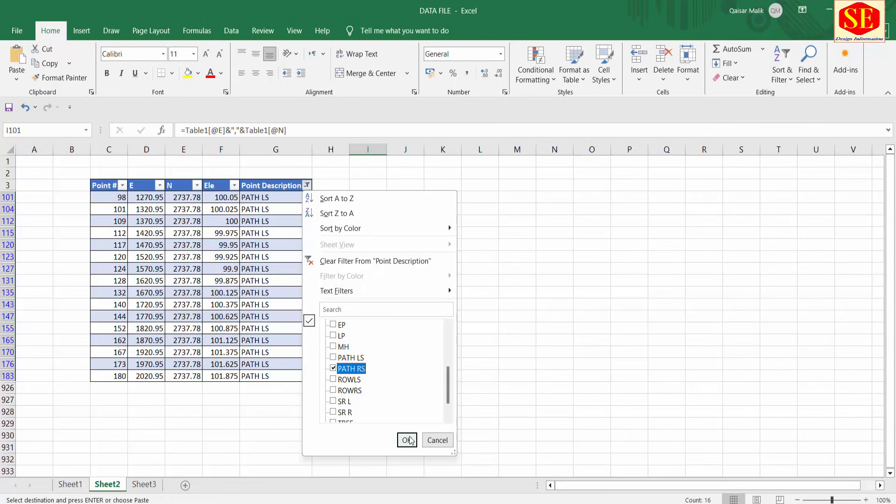
left_click(407, 440)
Step: Copy all the combined E,N coordinates of the filtered PATH RS points in column I
left_click_drag(363, 197, 360, 377)
right_click(360, 376)
left_click(386, 113)
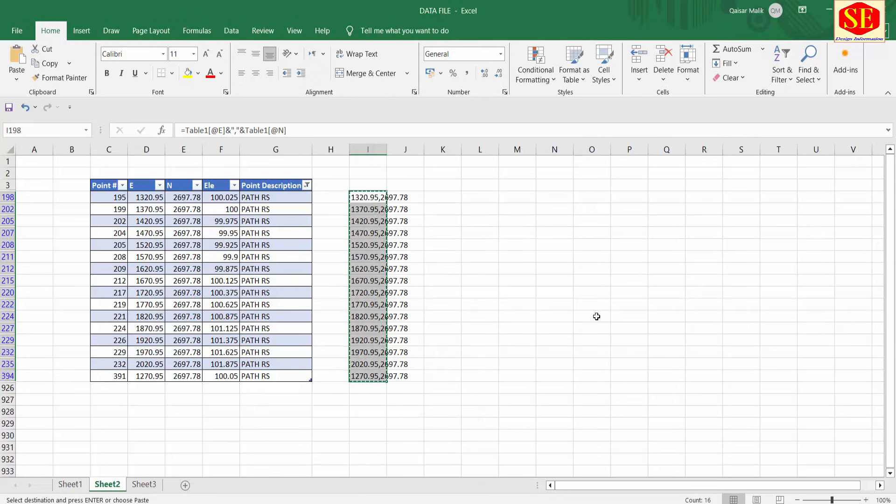
Step: Switch to AutoCAD and draw a polyline through the copied PATH RS coordinates, ending at 1270.95,2697.78
key("alt+Tab")
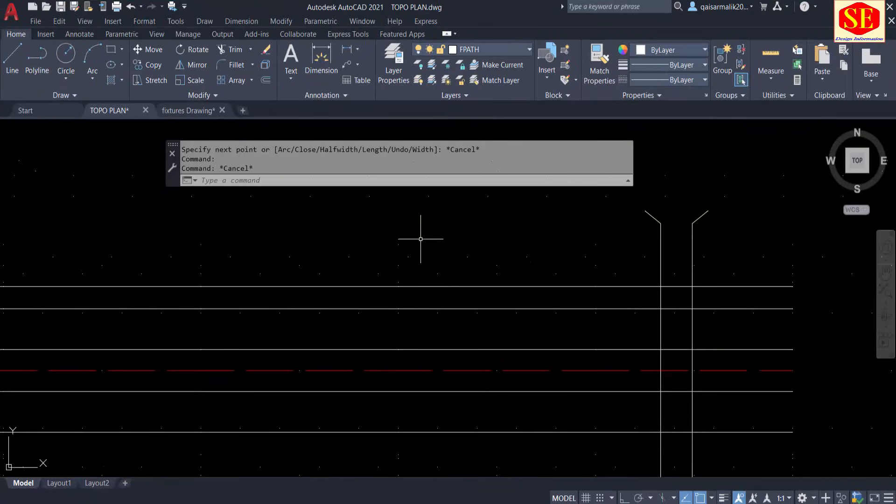
scroll(469, 226, "down", 3)
type("pl")
key("Return")
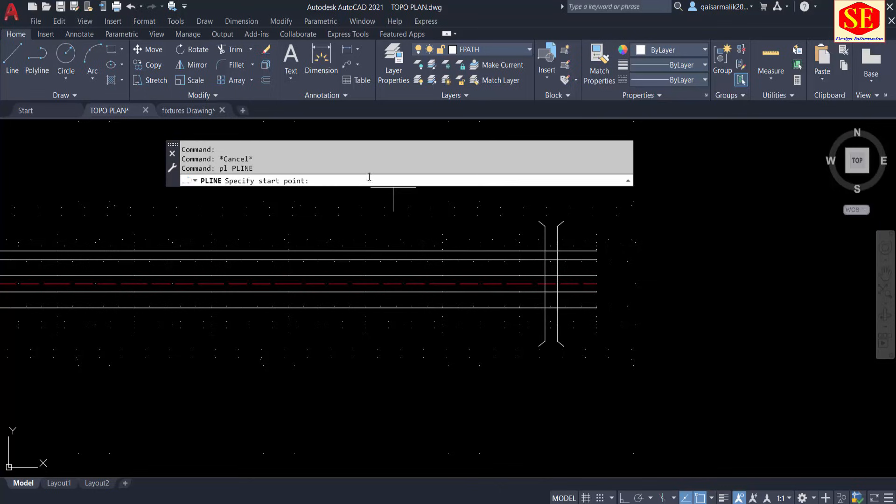
right_click(314, 174)
left_click(366, 285)
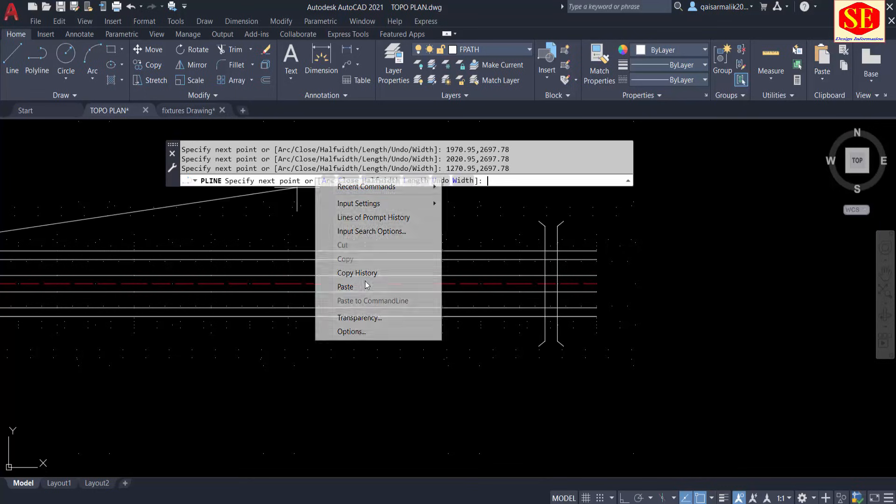
scroll(666, 299, "down", 2)
key("Escape")
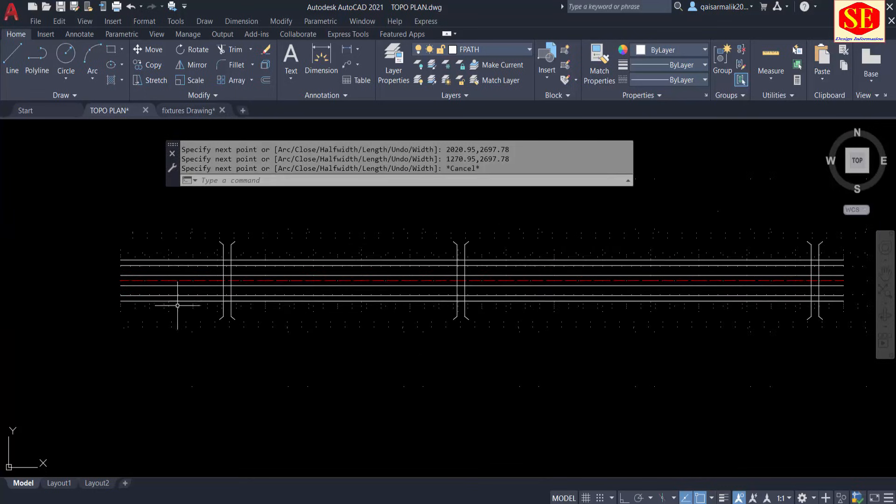
scroll(186, 327, "up", 5)
left_click(207, 316)
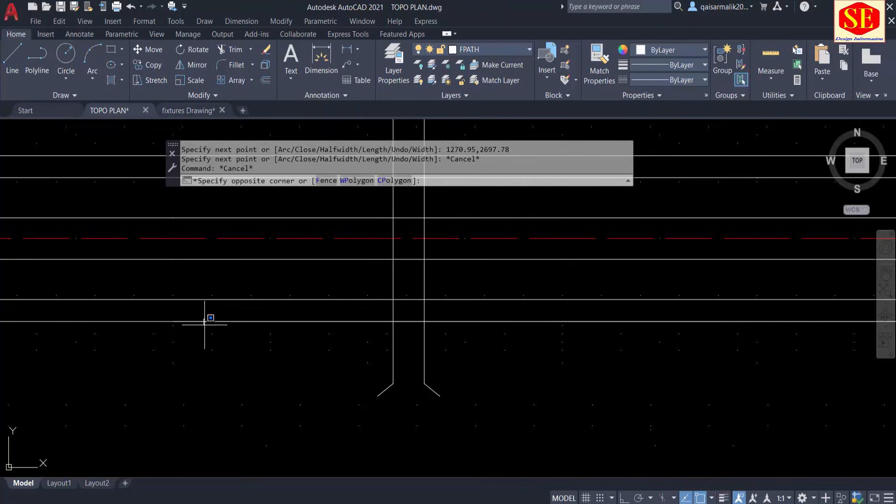
left_click(204, 321)
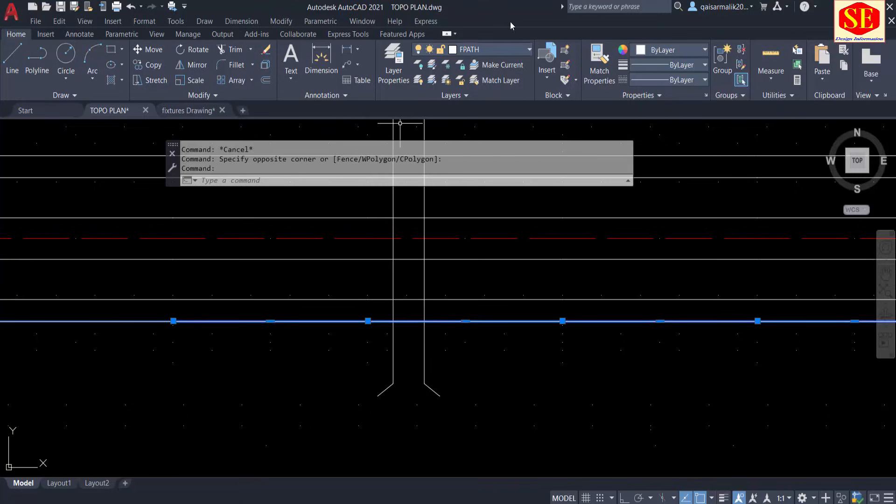
key("Escape")
middle_click_drag(275, 345, 290, 436)
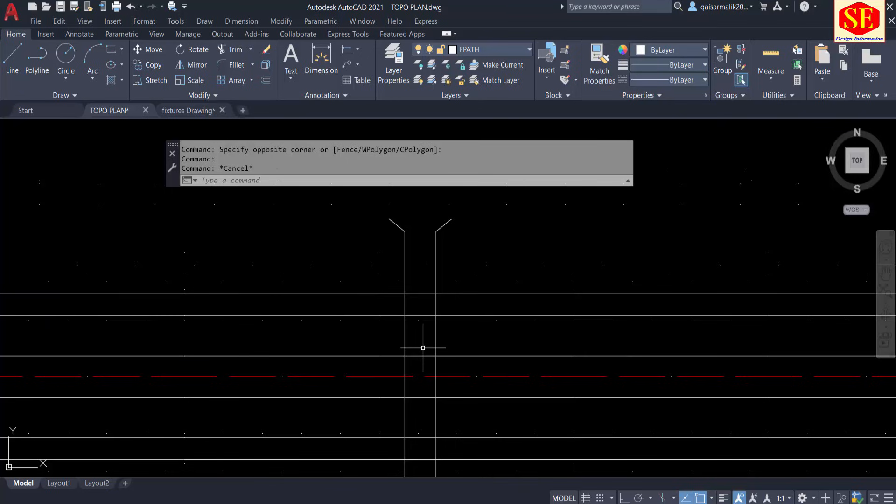
Step: Switch to Excel and filter the Point Description column to show only ROWLS points
mouse_move(565, 503)
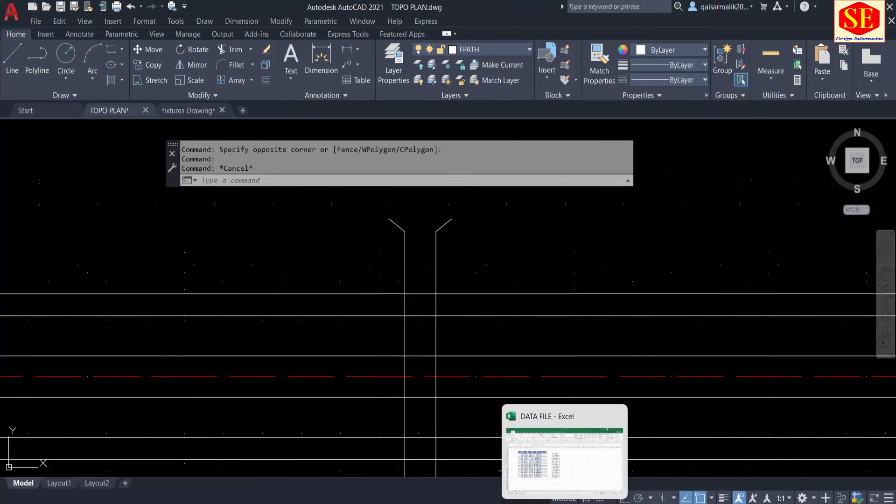
left_click(581, 479)
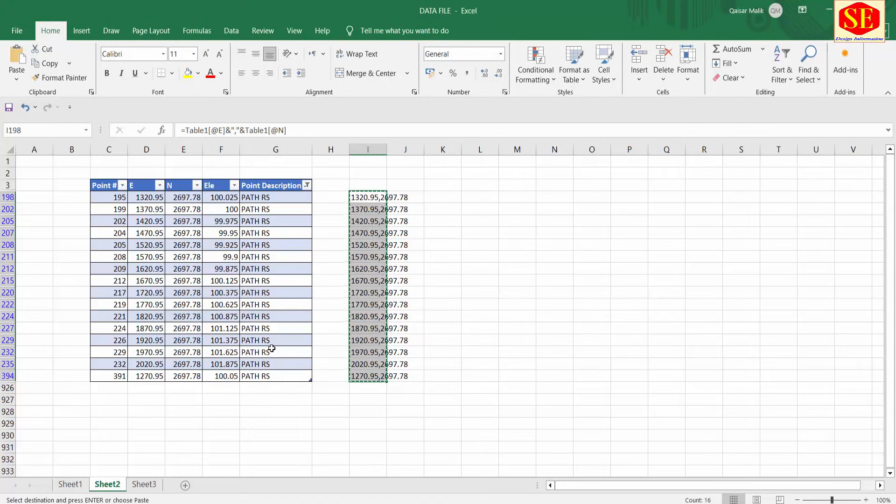
left_click(308, 185)
scroll(357, 363, "down", 3)
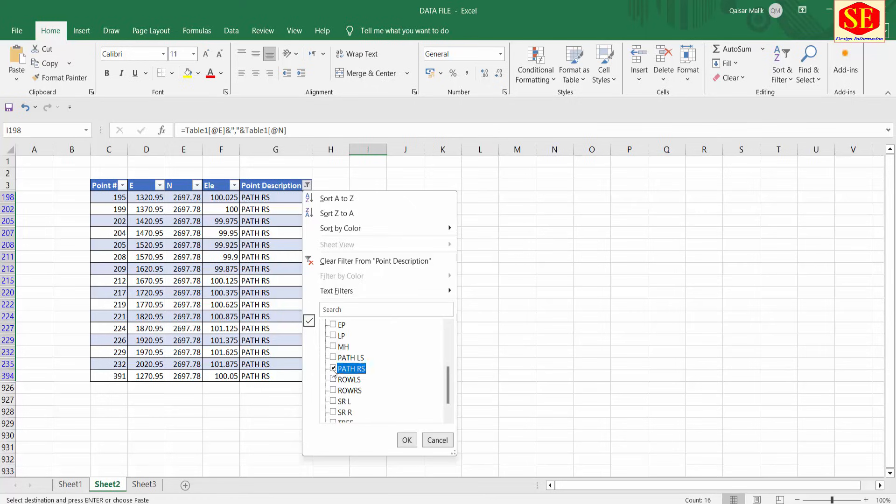
left_click(407, 440)
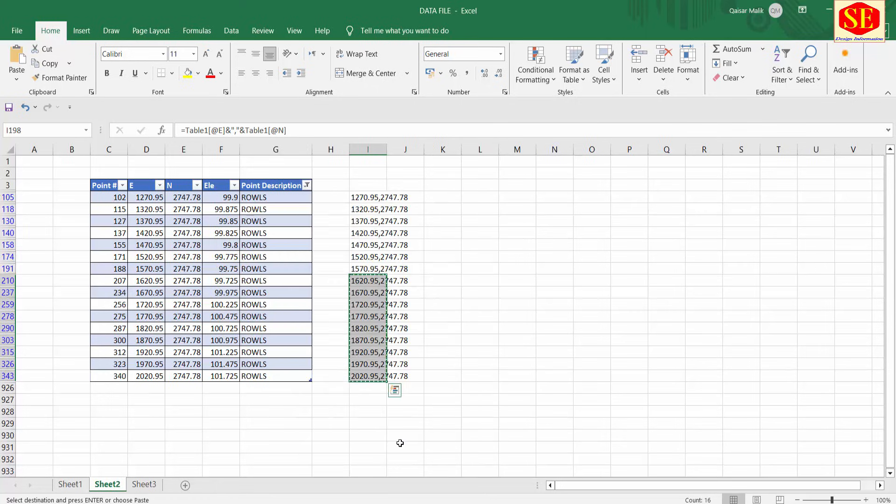
Step: Copy all the combined E,N coordinates of the filtered ROWLS points in column I
left_click(368, 197)
key("Escape")
left_click_drag(367, 197, 370, 377)
right_click(368, 373)
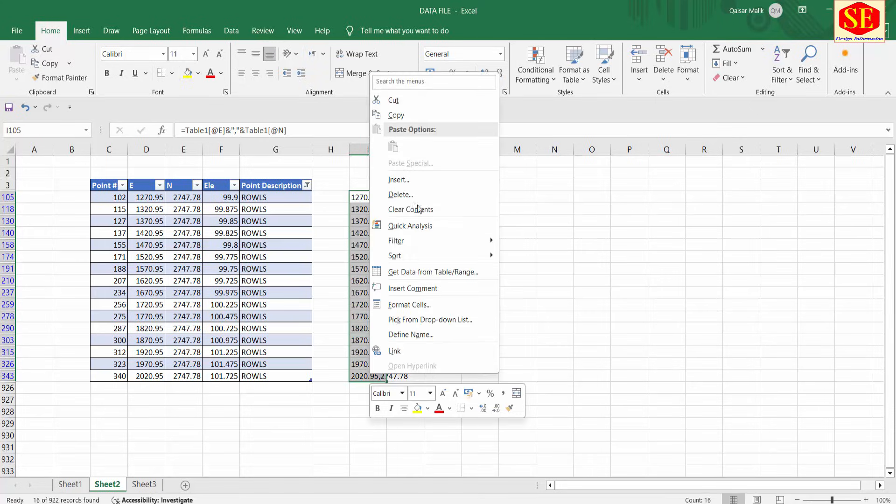
left_click(443, 114)
Step: Switch to AutoCAD and make ROW the current layer
left_click(616, 460)
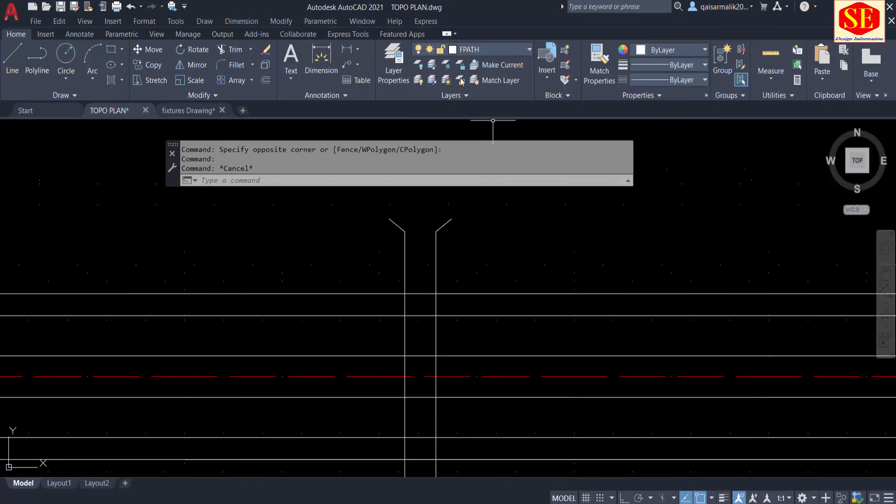
left_click(467, 53)
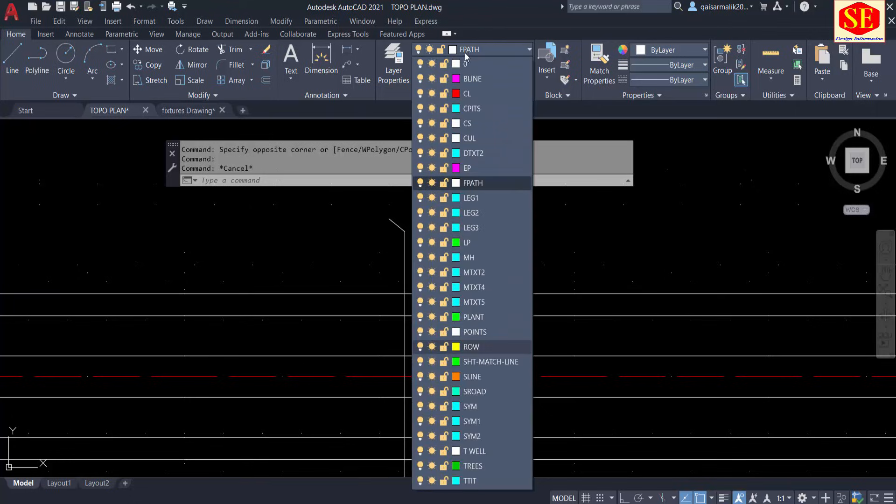
left_click(484, 346)
Step: Draw a polyline through the copied ROWLS coordinates, ending at 2020.95,2747.78
left_click(264, 179)
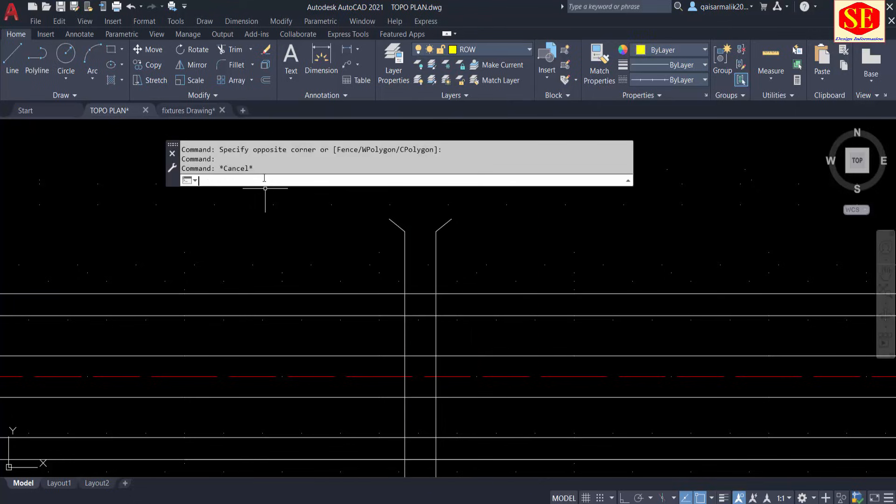
type("pl")
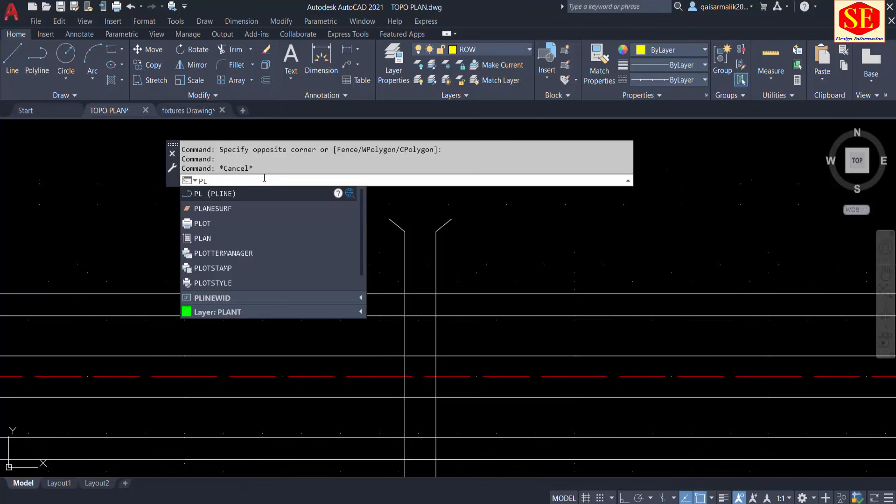
key("Return")
right_click(332, 181)
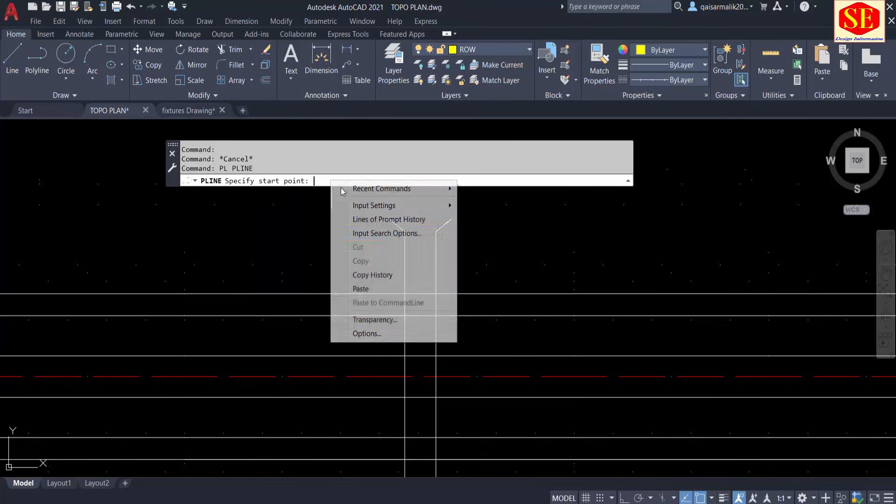
left_click(369, 289)
scroll(401, 252, "down", 4)
key("Escape")
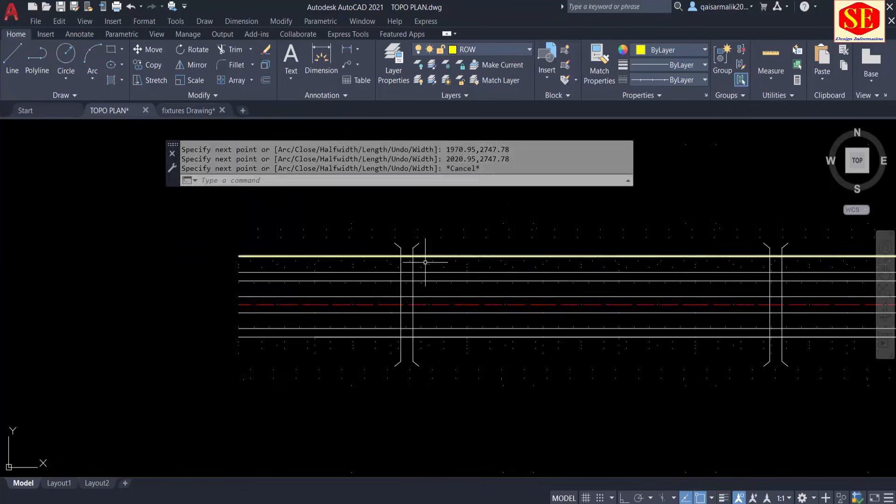
Step: Switch to Excel and filter the Point Description column to show only ROWRS points
key("alt+Tab")
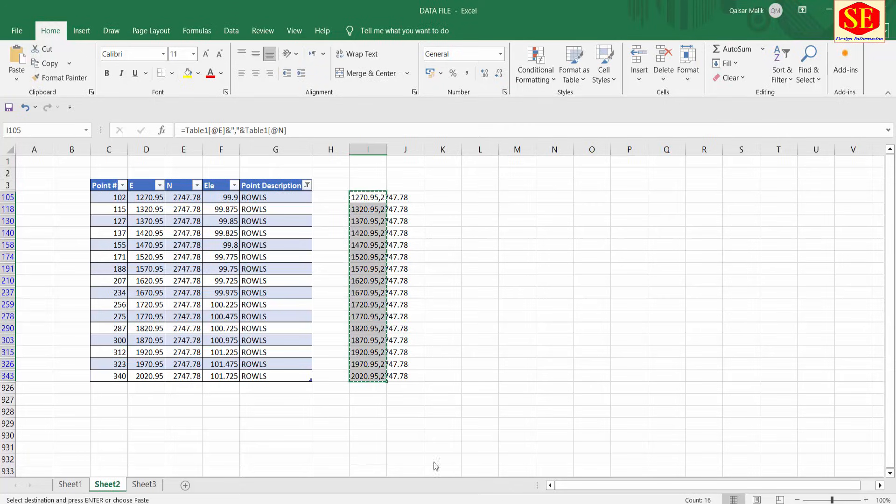
left_click(311, 186)
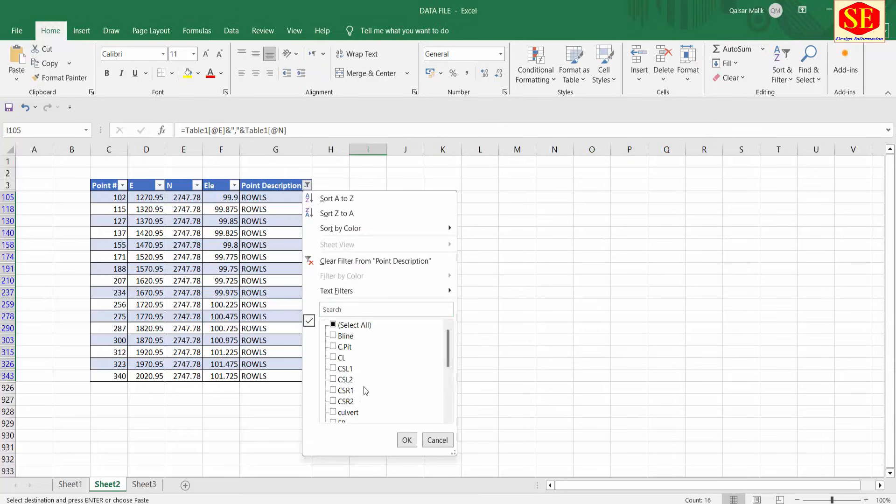
scroll(340, 390, "down", 3)
left_click(333, 390)
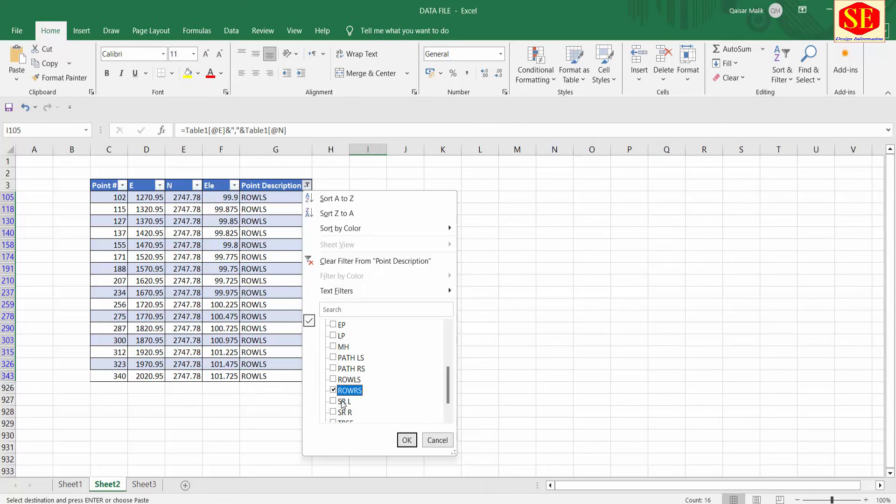
left_click(407, 443)
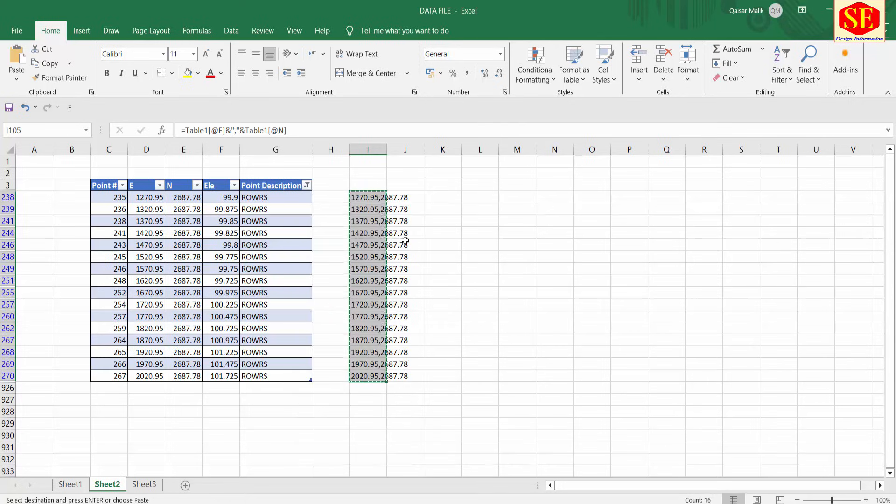
Step: Copy all the combined E,N coordinates of the filtered ROWRS points in column I
key("Escape")
left_click_drag(368, 197, 371, 367)
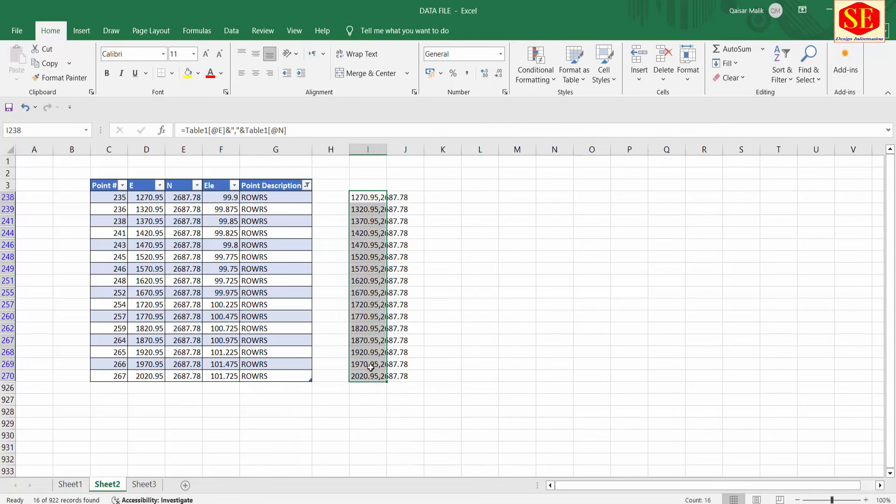
right_click(371, 368)
left_click(390, 106)
Step: Switch to AutoCAD and draw a polyline through the copied ROWRS coordinates, ending at 2020.95,2687.78
key("alt+Tab")
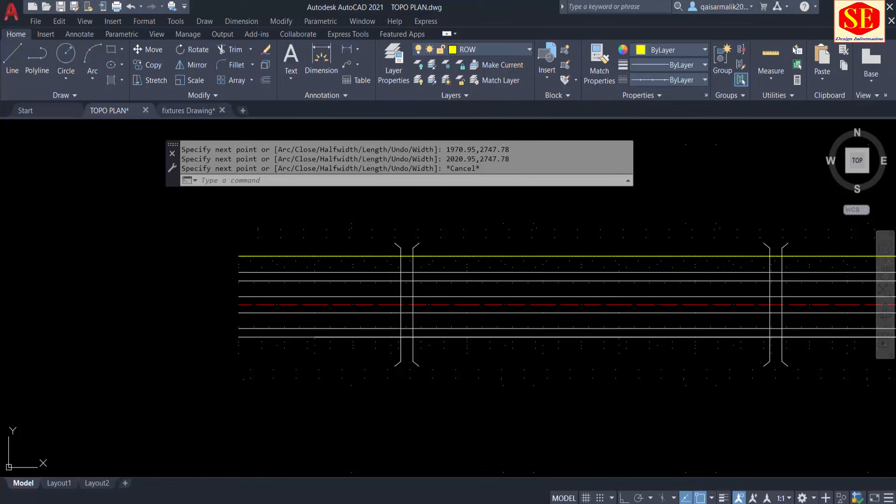
type("pl")
key("Return")
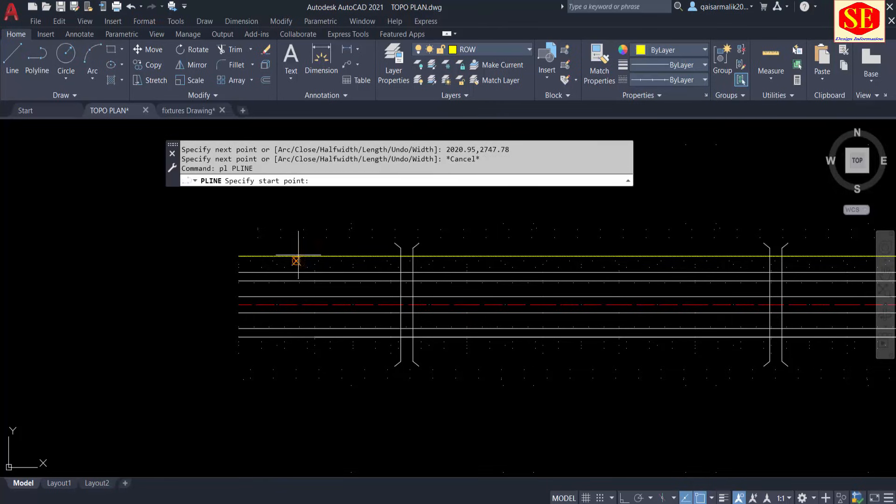
right_click(320, 179)
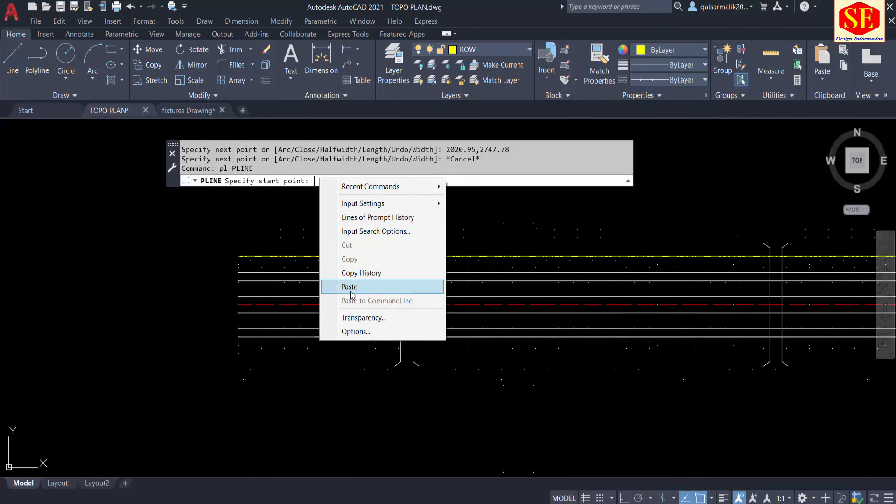
left_click(336, 284)
key("Escape")
scroll(303, 331, "down", 3)
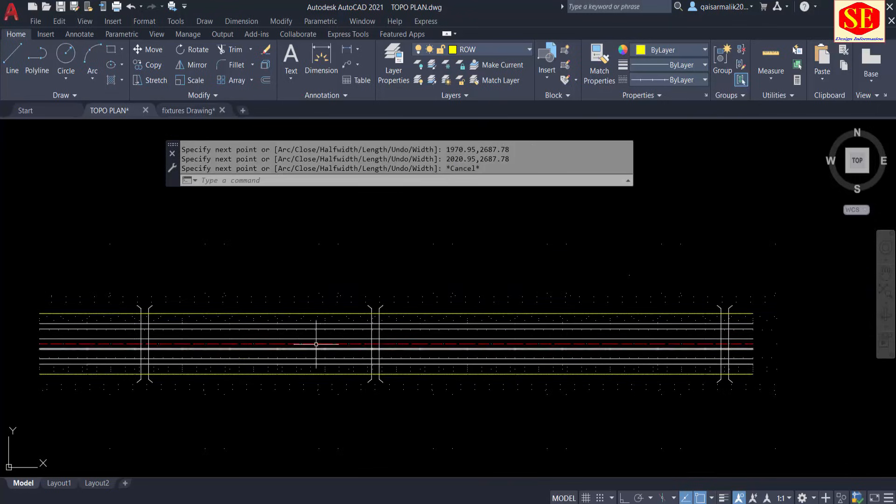
scroll(296, 352, "up", 4)
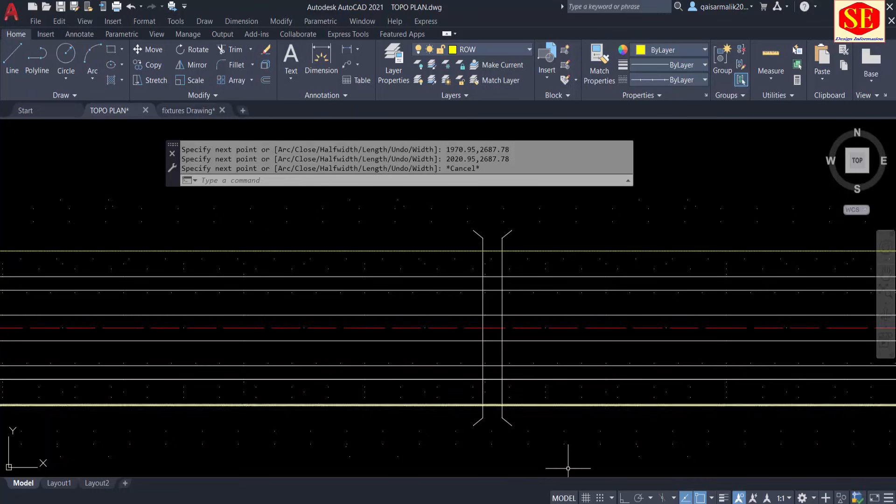
Step: Switch to Excel and filter the Point Description column to show only Bline points
key("alt+Tab")
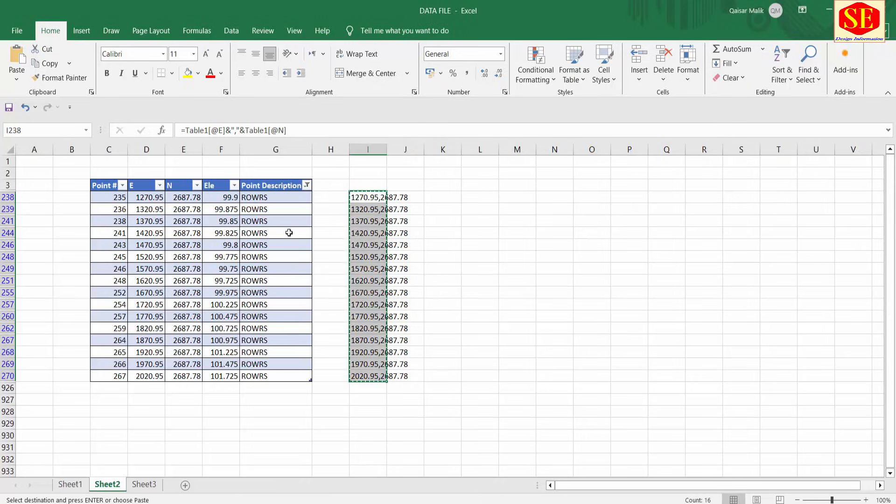
left_click(307, 185)
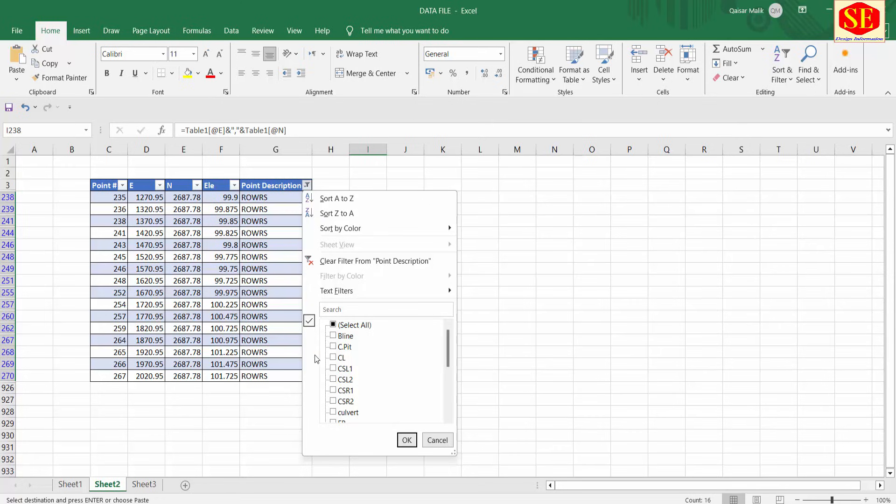
scroll(372, 400, "down", 5)
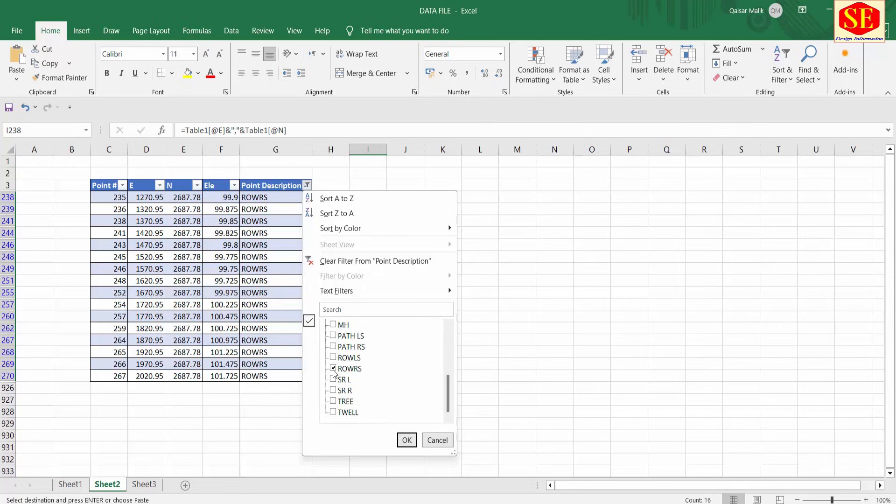
scroll(390, 392, "up", 5)
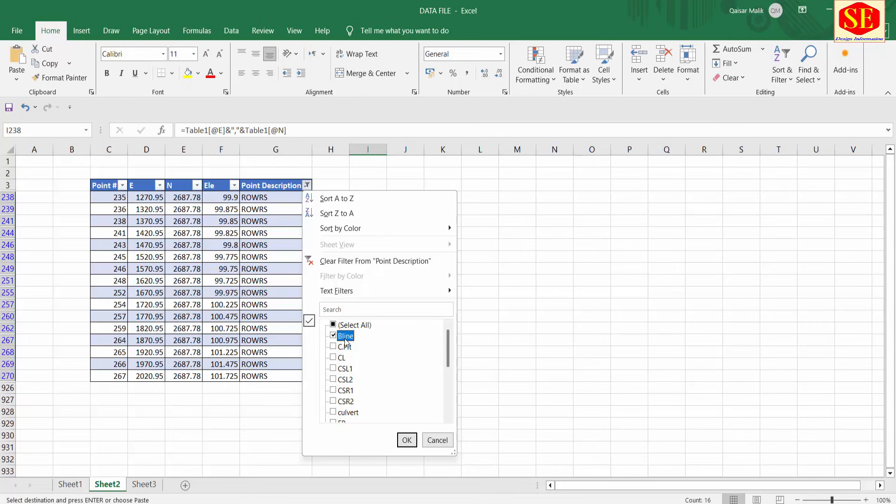
left_click(405, 441)
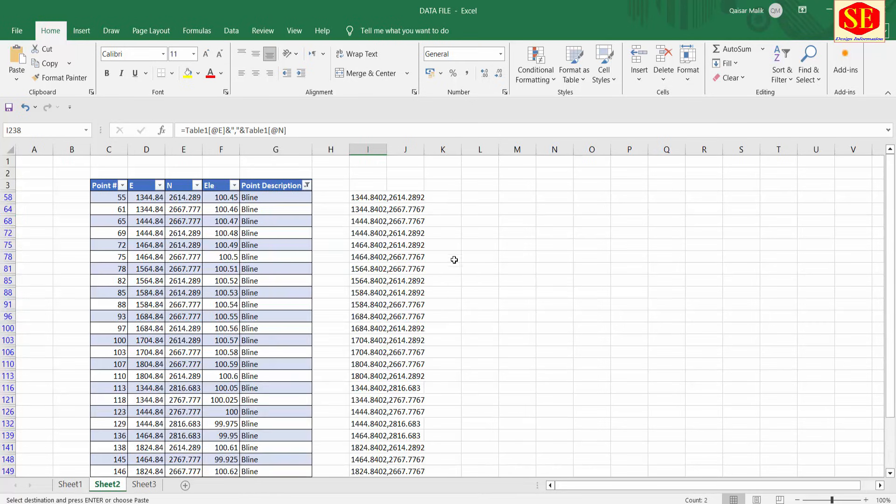
scroll(455, 258, "down", 7)
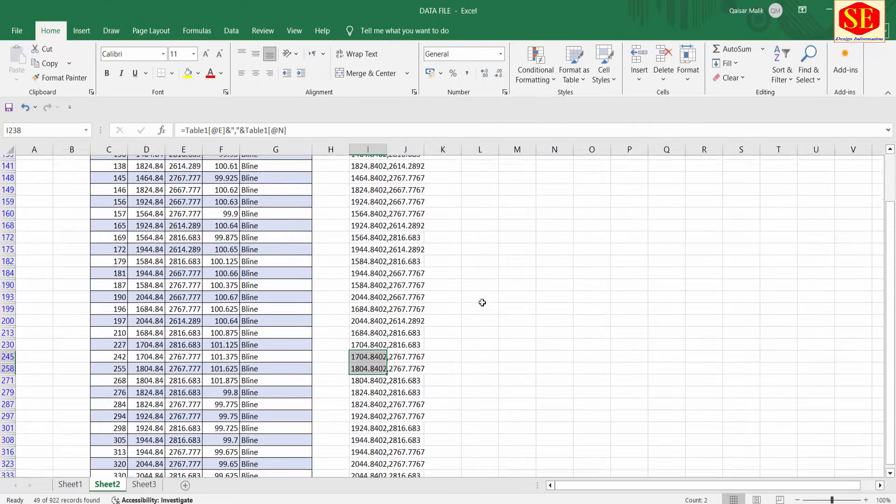
scroll(385, 231, "up", 7)
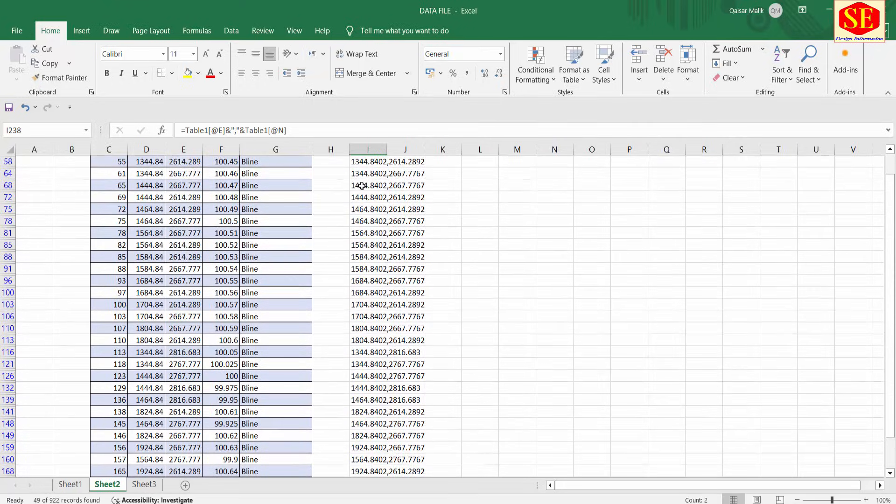
Step: Copy all the combined E,N coordinates of the filtered Bline points in column I
scroll(362, 182, "up", 1)
left_click(356, 194)
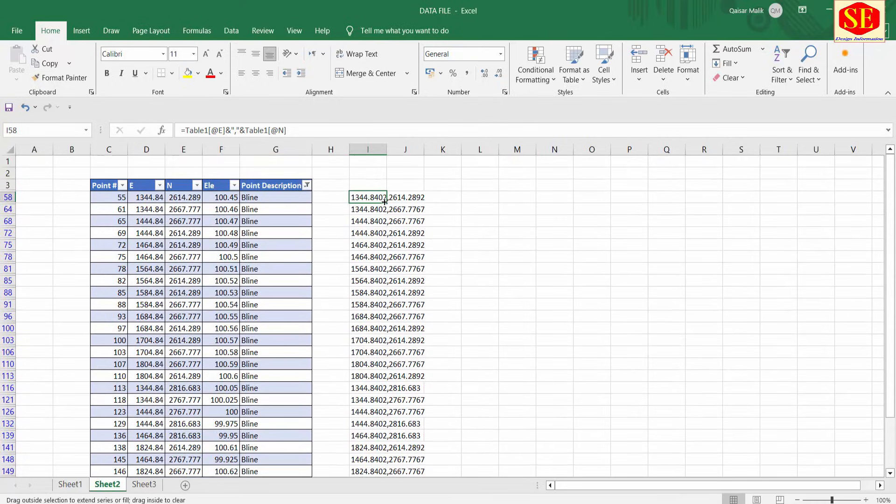
double_click(386, 203)
right_click(378, 228)
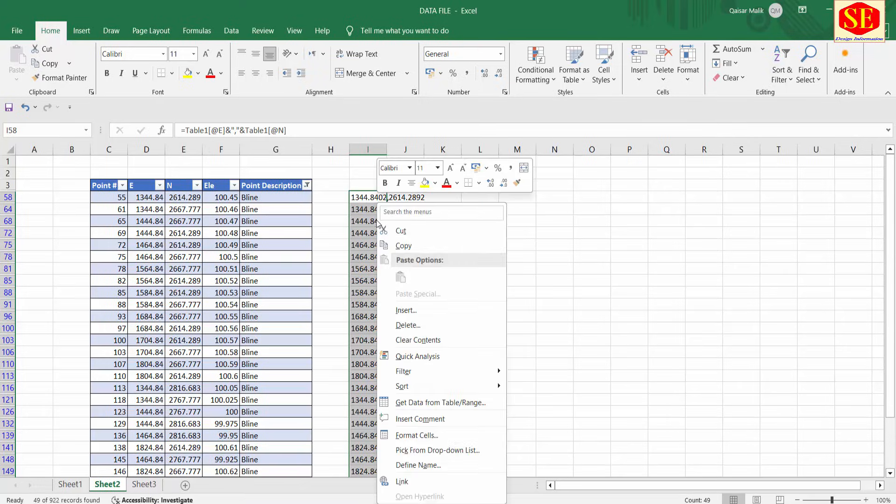
left_click(398, 245)
Step: Switch to AutoCAD and make BLINE the current layer
key("alt+Tab")
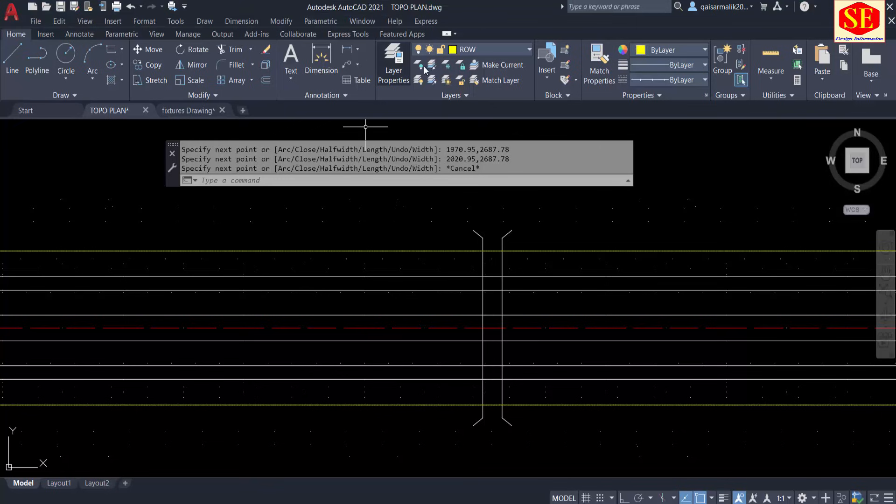
left_click(471, 49)
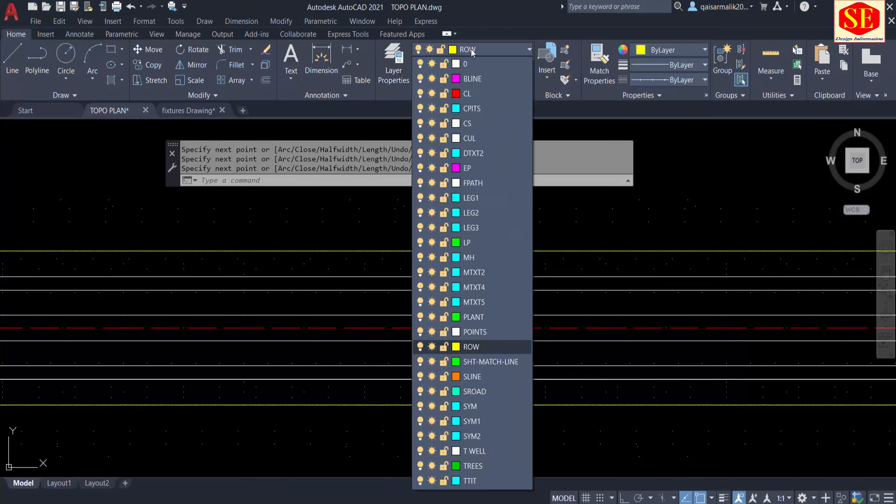
left_click(477, 80)
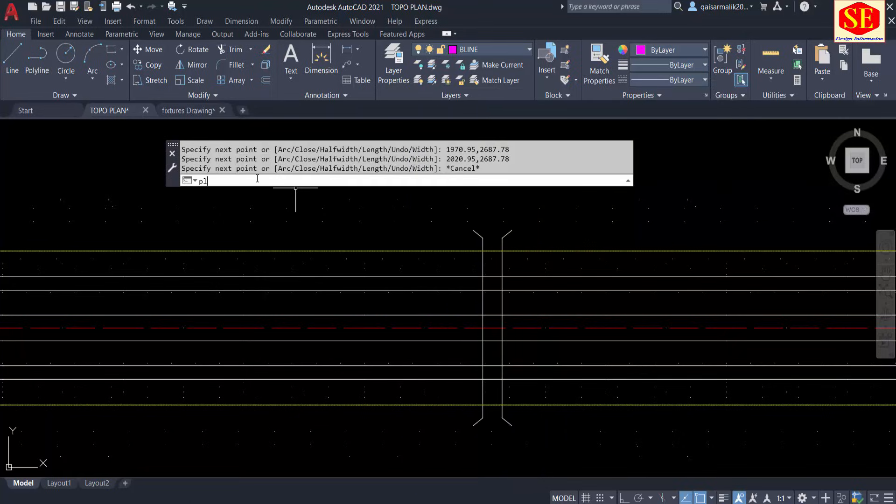
Step: Draw a polyline through the pasted Bline coordinates, ending at 2044.8402,2816.683
type("pl")
key("Return")
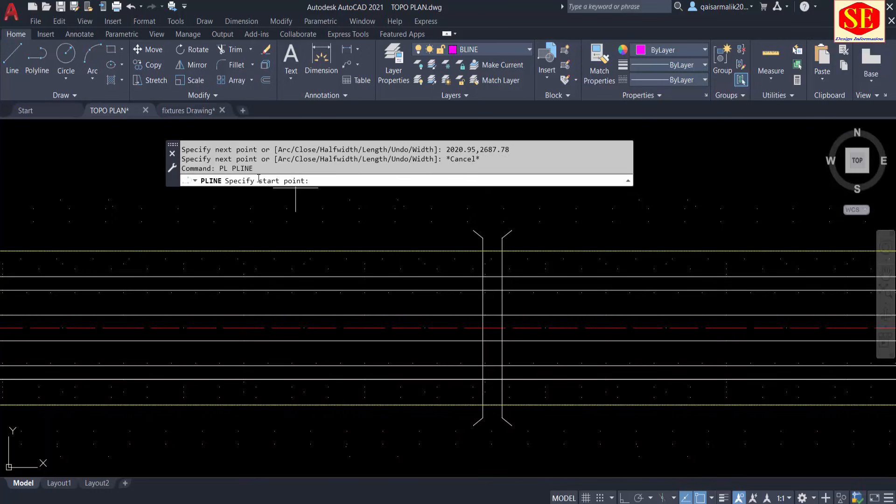
right_click(321, 182)
left_click(353, 290)
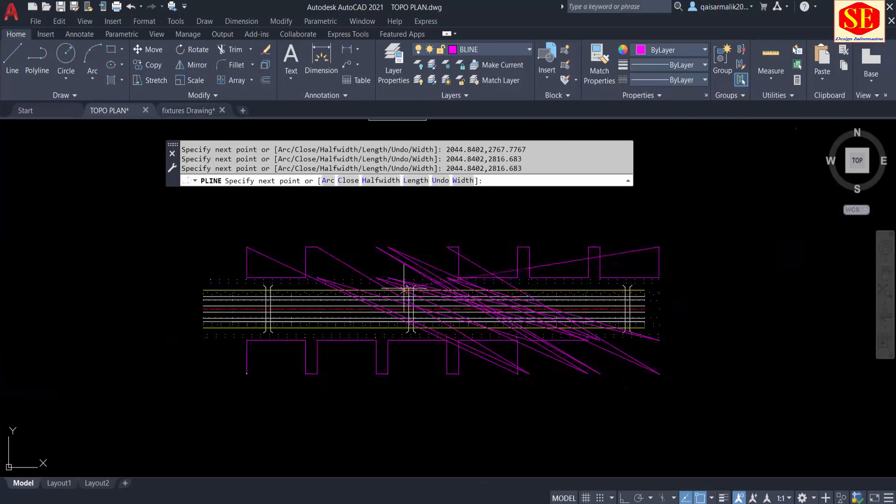
key("Escape")
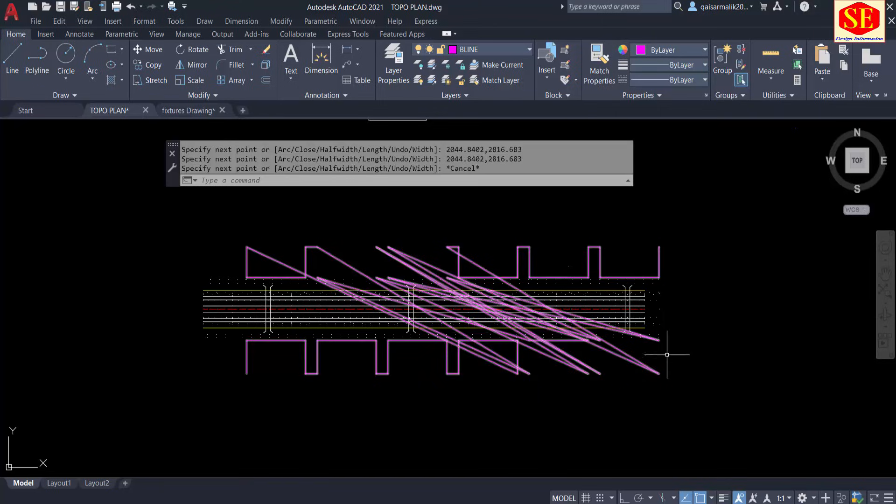
scroll(671, 355, "up", 3)
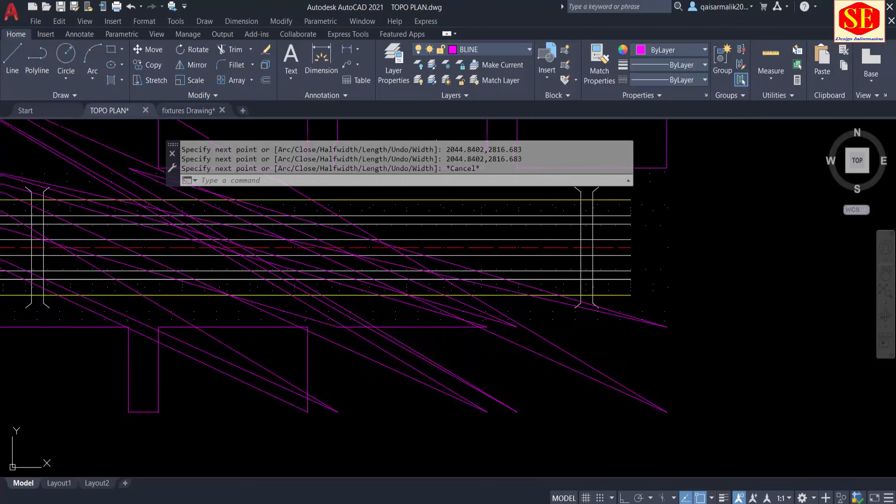
middle_click_drag(282, 367, 556, 375)
scroll(556, 375, "down", 2)
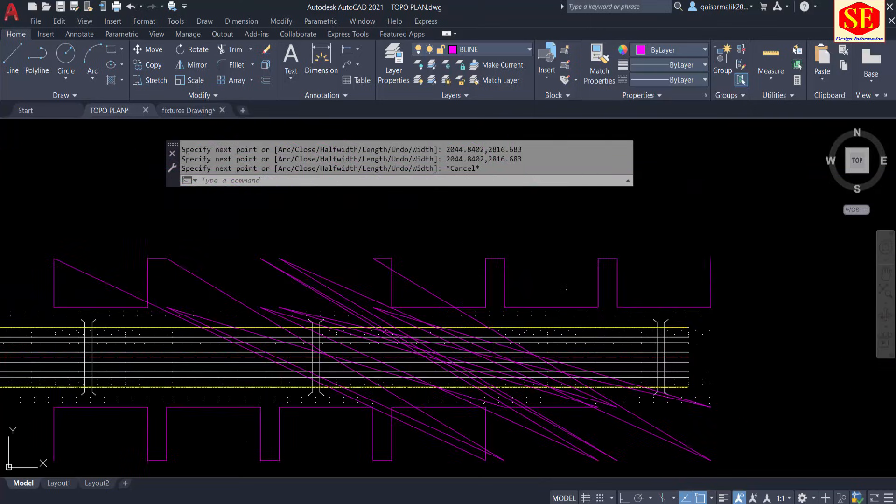
key("ctrl+a")
middle_click_drag(148, 267, 233, 258)
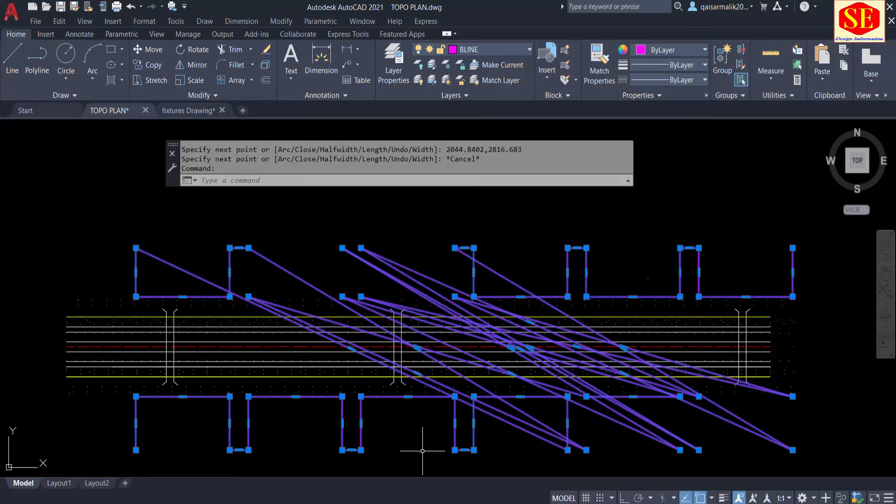
key("Escape")
Step: Draw a three-segment polyline around the third plot from the west on the road's north side, snapping to its four corner vertices
scroll(516, 284, "up", 2)
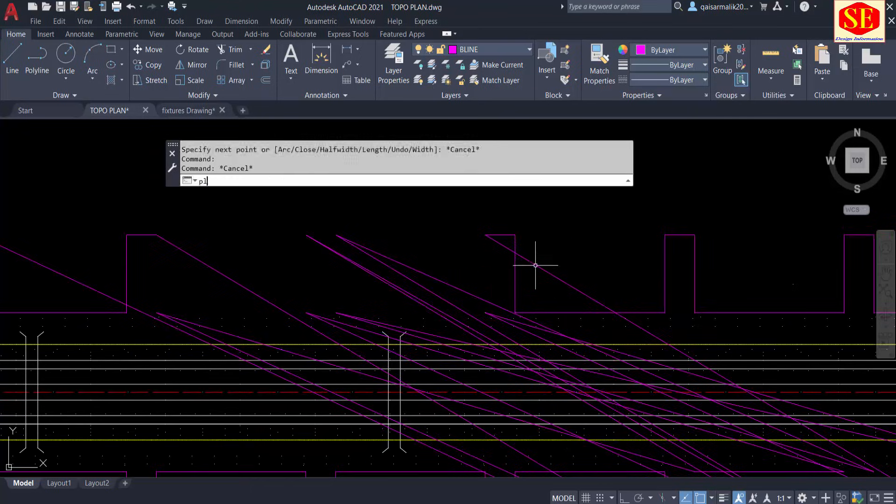
type("pl")
key("Return")
scroll(497, 326, "up", 3)
scroll(465, 291, "down", 3)
middle_click_drag(465, 291, 575, 370)
left_click(482, 272)
left_click(575, 370)
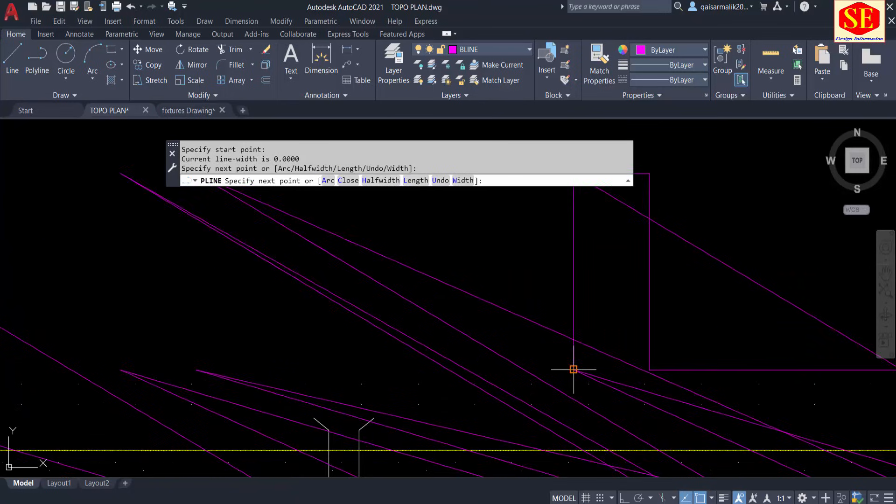
middle_click_drag(406, 361, 409, 319)
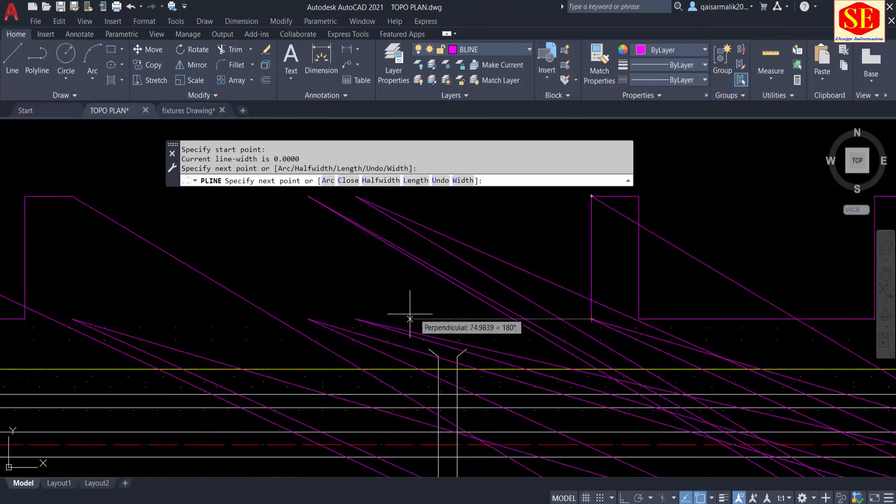
left_click(355, 319)
middle_click_drag(356, 220, 348, 306)
left_click(347, 282)
key("Escape")
Step: Draw a three-segment polyline around the second plot from the west on the north side, leaving its outer side open
key("Return")
left_click(300, 282)
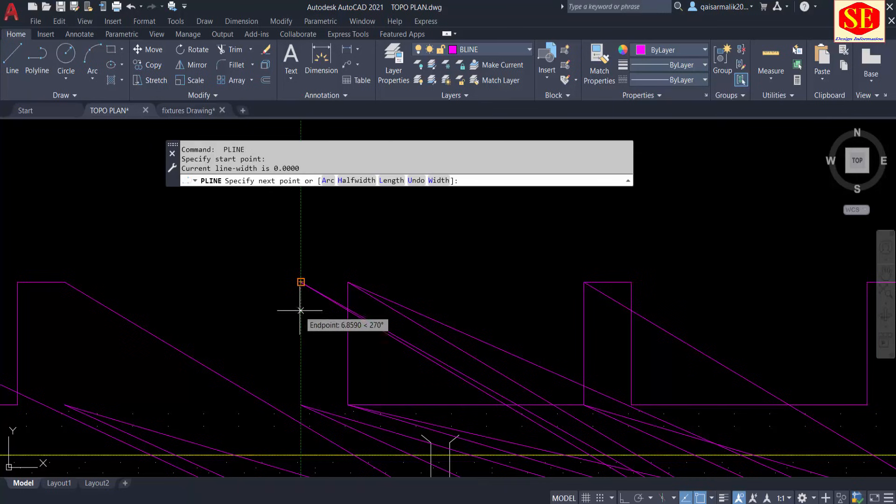
left_click(301, 404)
middle_click_drag(300, 410, 507, 357)
left_click(272, 351)
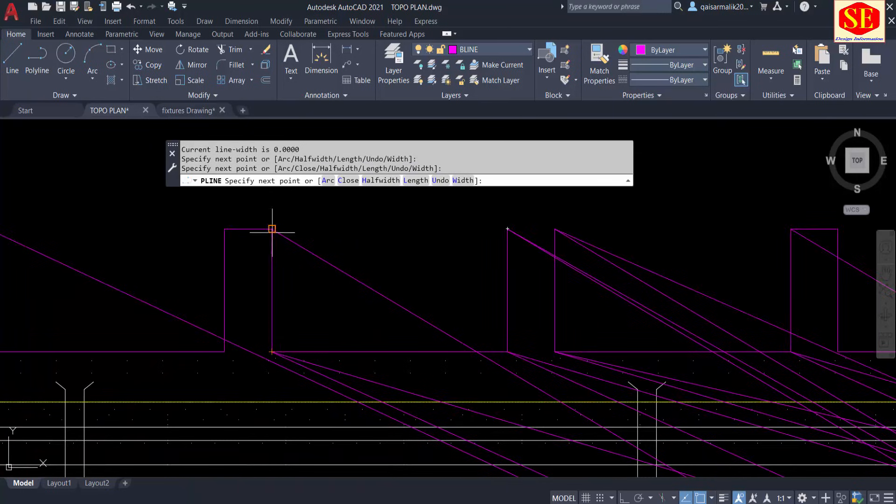
left_click(272, 229)
key("Escape")
Step: Draw a three-segment polyline around the easternmost plot on the road's south side, starting at its outer east corner
scroll(460, 248, "down", 2)
middle_click_drag(868, 443, 451, 314)
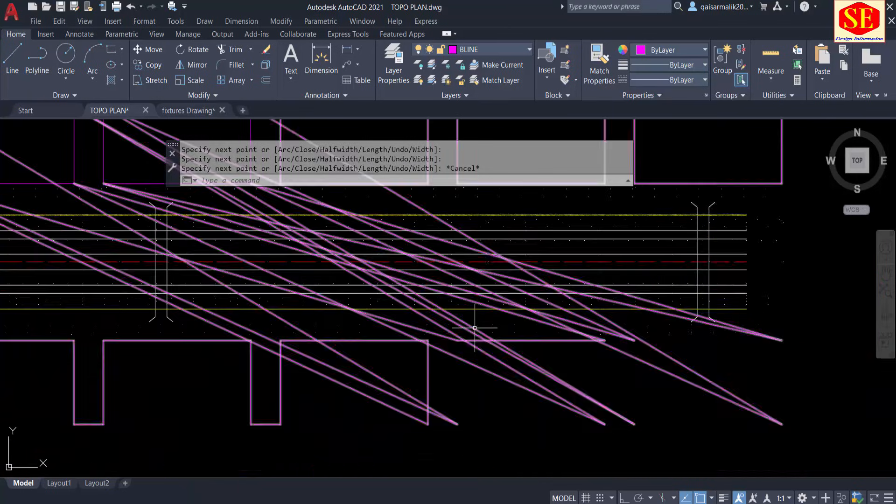
middle_click_drag(518, 315, 468, 310)
type("pl")
key("Return")
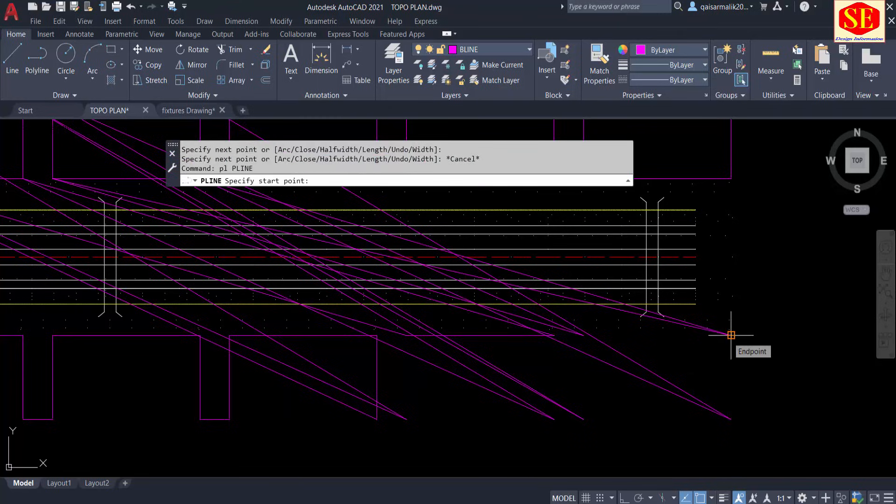
left_click(731, 419)
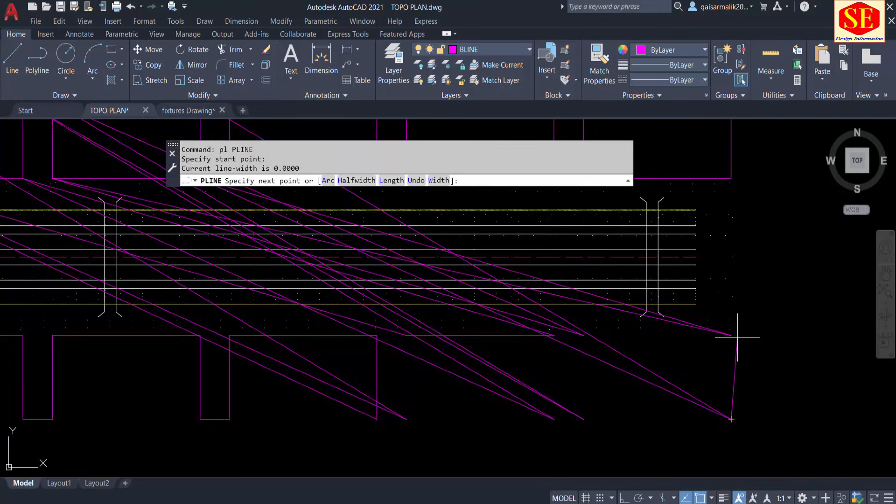
left_click(584, 335)
left_click(583, 419)
key("Escape")
Step: Draw a three-segment polyline around the second plot from the east on the south side, leaving its outer side open
key("Return")
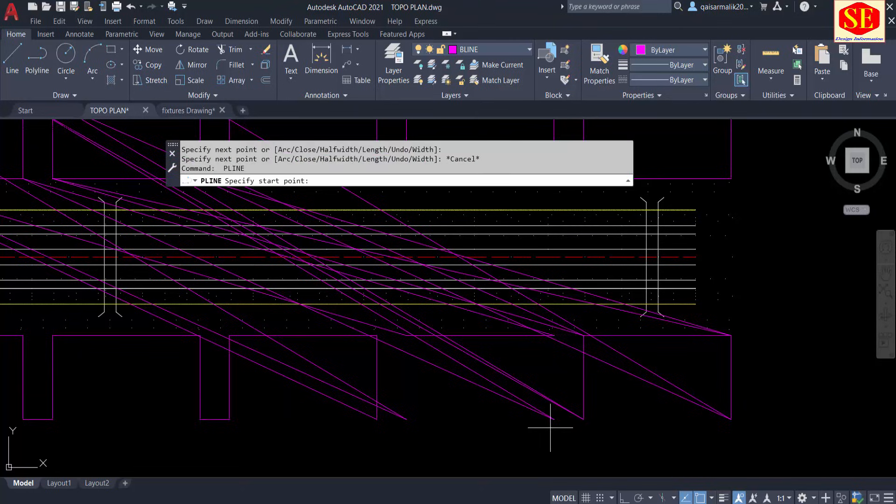
left_click(554, 419)
left_click(554, 335)
left_click(407, 335)
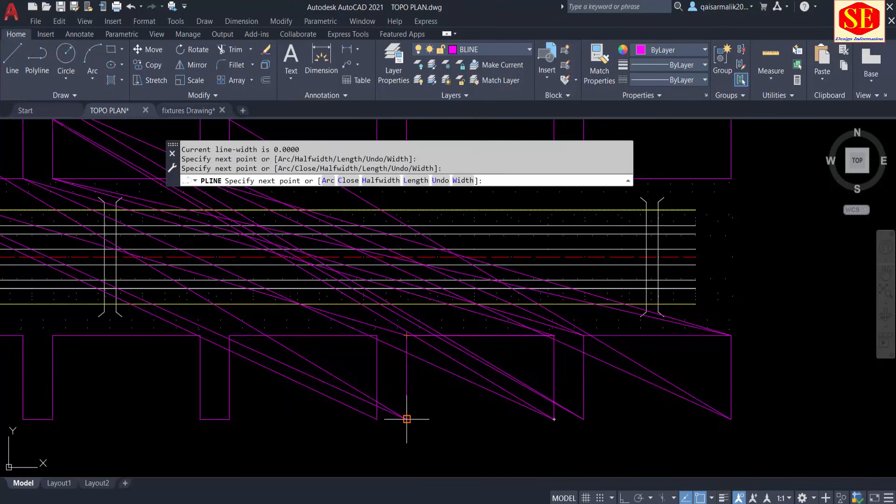
left_click(406, 419)
scroll(409, 417, "down", 5)
key("Escape")
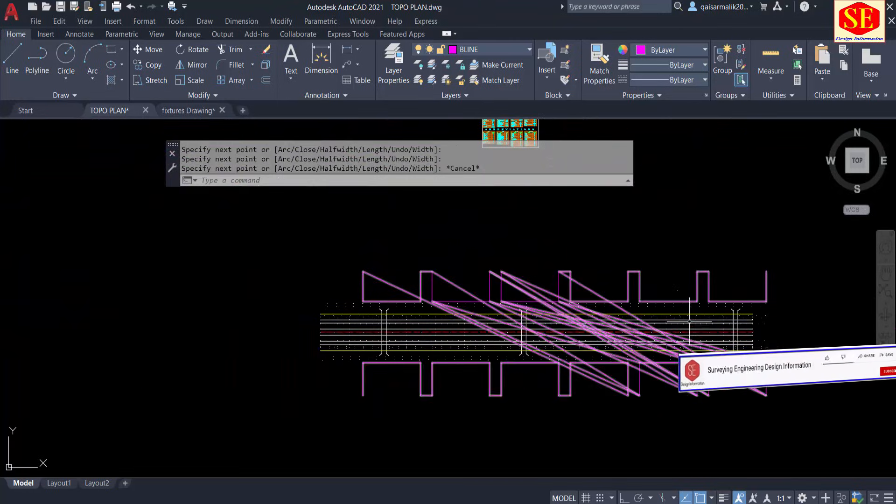
Step: Explode the zigzag Bline polyline made from the pasted coordinates into separate segments
left_click(527, 283)
type("x")
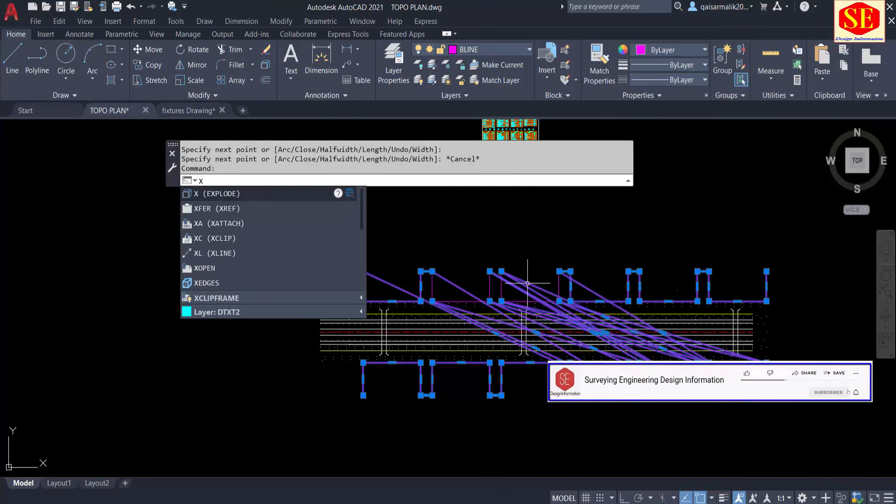
key("Return")
Step: Erase the unwanted diagonal segments that start from the outer corners of the north-side plots
left_click(583, 286)
type("e")
key("Return")
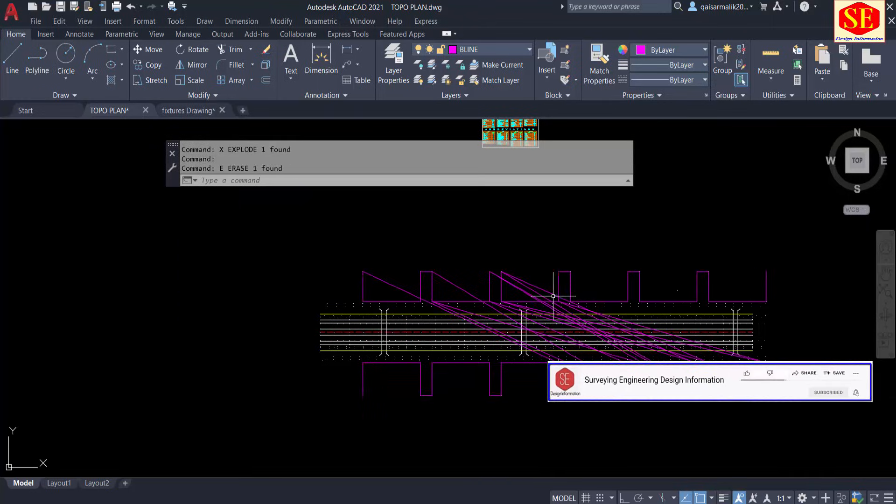
left_click(551, 287)
left_click(532, 287)
scroll(530, 284, "up", 2)
type("e")
key("Return")
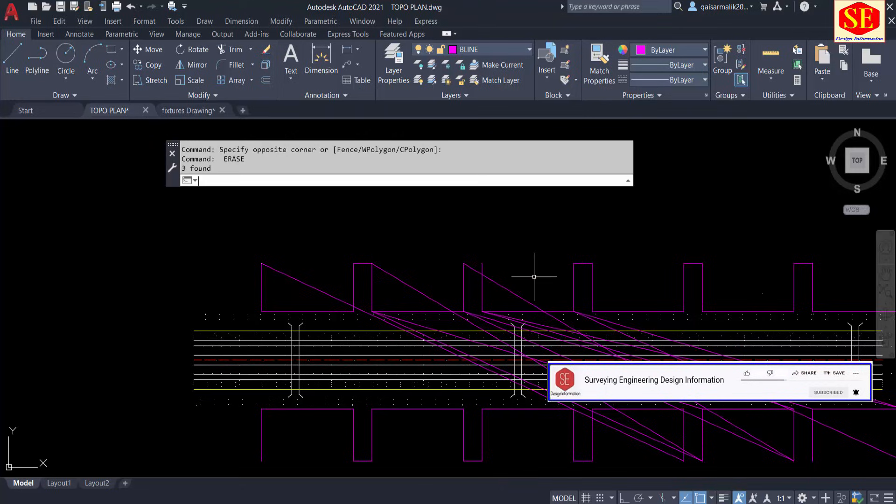
left_click(517, 291)
type("e")
key("Return")
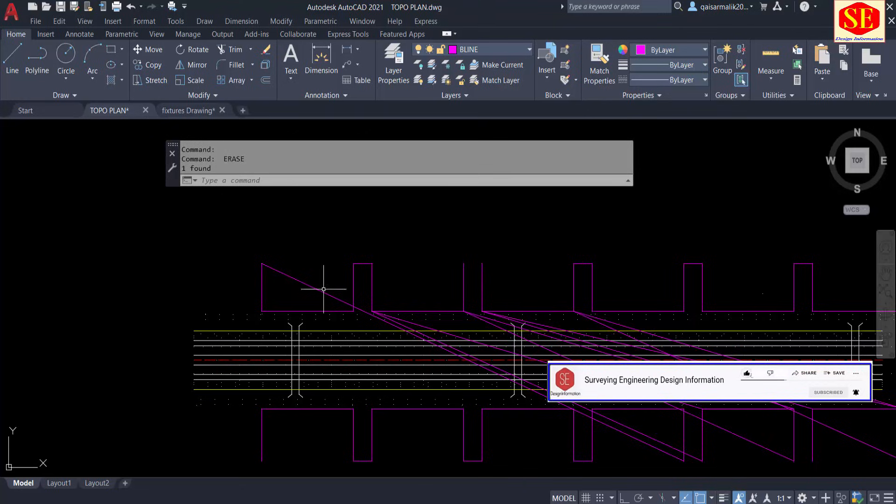
mouse_move(704, 367)
middle_mouse_down()
mouse_move(616, 326)
mouse_move(479, 304)
middle_mouse_up()
left_click(480, 306)
key("space")
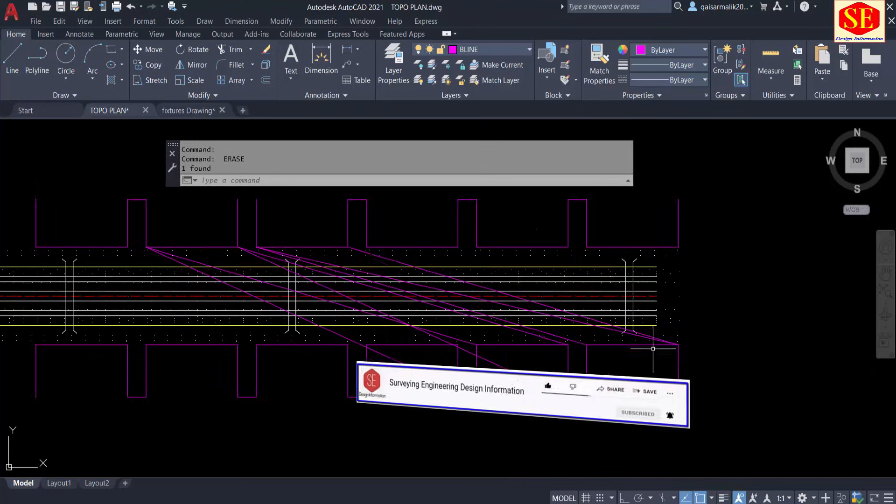
Step: Erase the diagonal segments crossing the road to the inner corners of the two easternmost south-side plots
left_click(658, 341)
left_click(613, 329)
key("Escape")
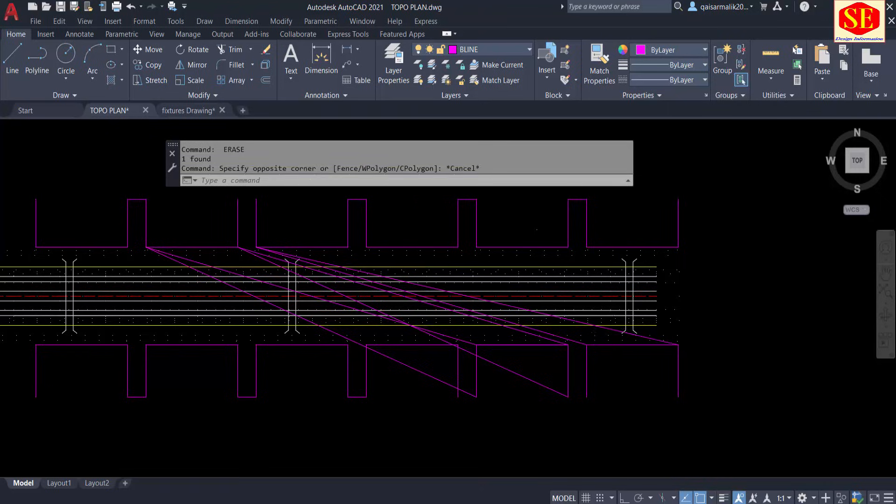
scroll(612, 329, "up", 3)
key("space")
left_click(472, 344)
key("space")
left_click(434, 347)
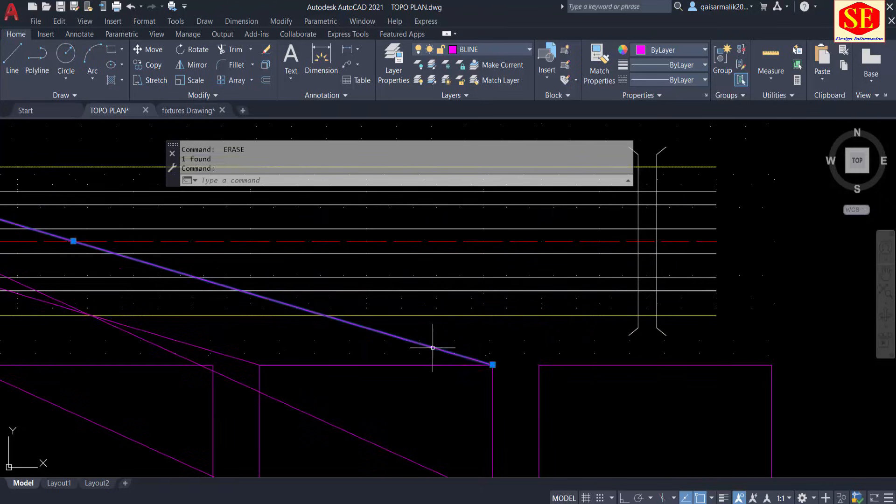
key("space")
Step: Erase the remaining diagonal segments that run across the road to the second south-side plot from the east
scroll(598, 347, "down", 2)
left_click(467, 409)
key("space")
left_click(369, 354)
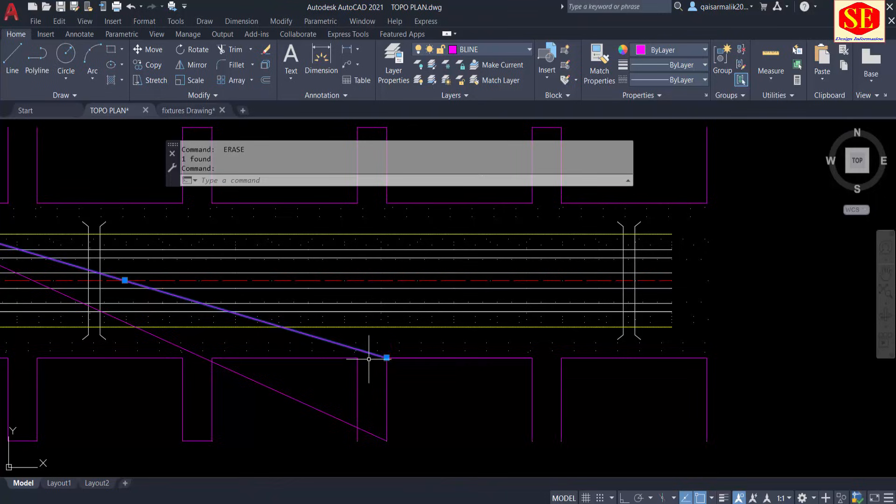
key("space")
left_click(300, 400)
key("space")
scroll(546, 375, "down", 2)
scroll(547, 374, "down", 3)
scroll(610, 380, "up", 3)
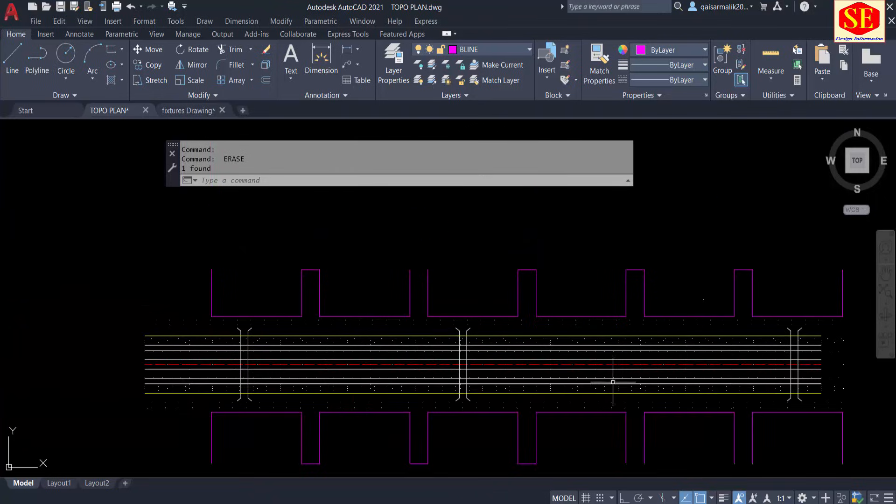
Step: Erase the short segments joining the outer corners of neighbouring plots on the road's south side
middle_click_drag(538, 463, 536, 410)
key("Escape")
left_click(523, 410)
key("space")
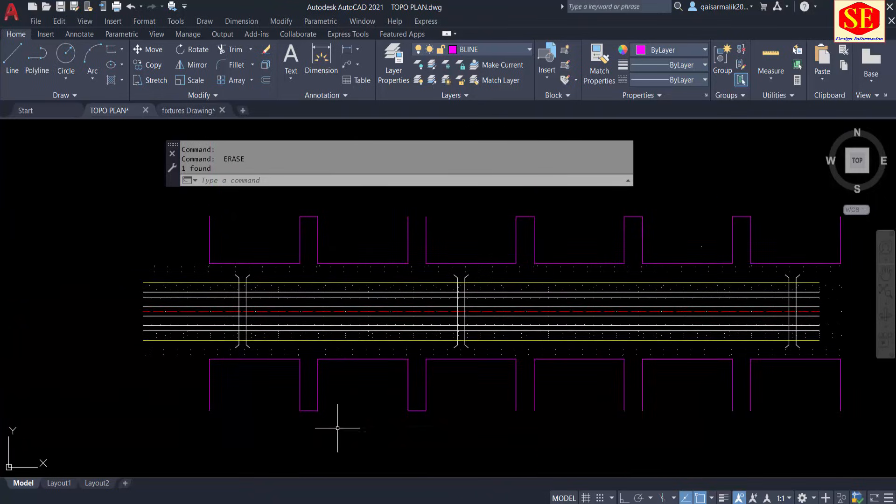
left_click(314, 409)
key("space")
left_click(416, 410)
key("space")
Step: Erase the short segments joining the outer corners of neighbouring plots on the road's north side
middle_click_drag(644, 411, 389, 434)
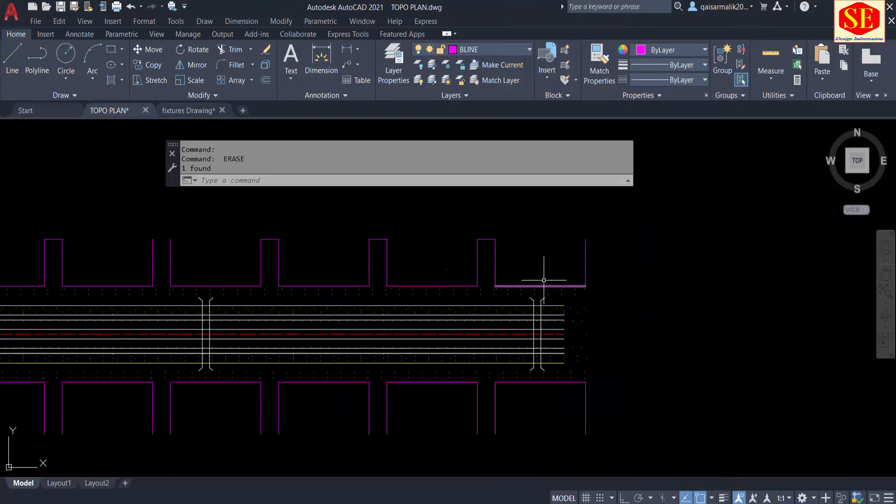
left_click(382, 239)
key("space")
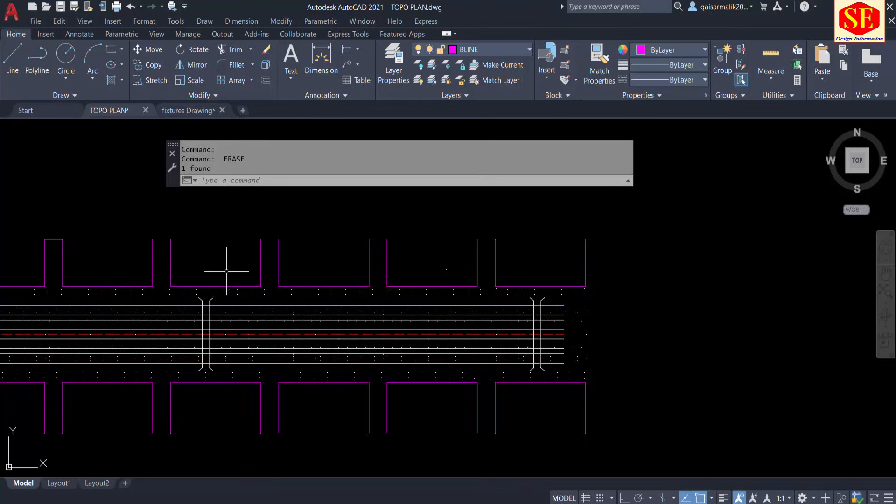
middle_click_drag(230, 259, 531, 241)
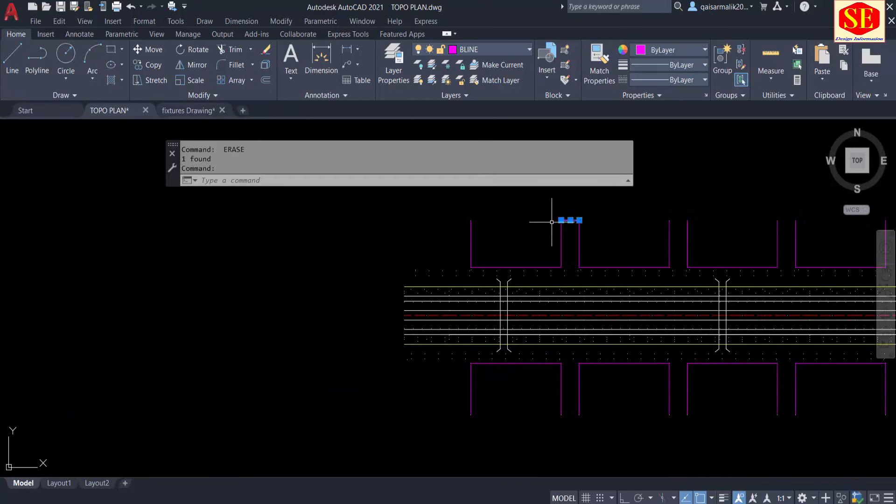
scroll(552, 222, "down", 3)
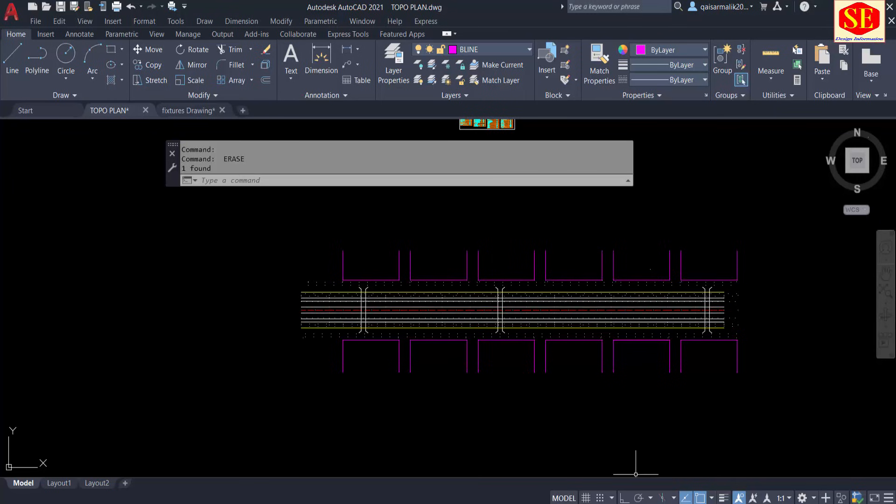
Step: Switch to the Excel data file and filter the Point Description column to show only the SR L points
key("alt+Tab")
left_click(307, 185)
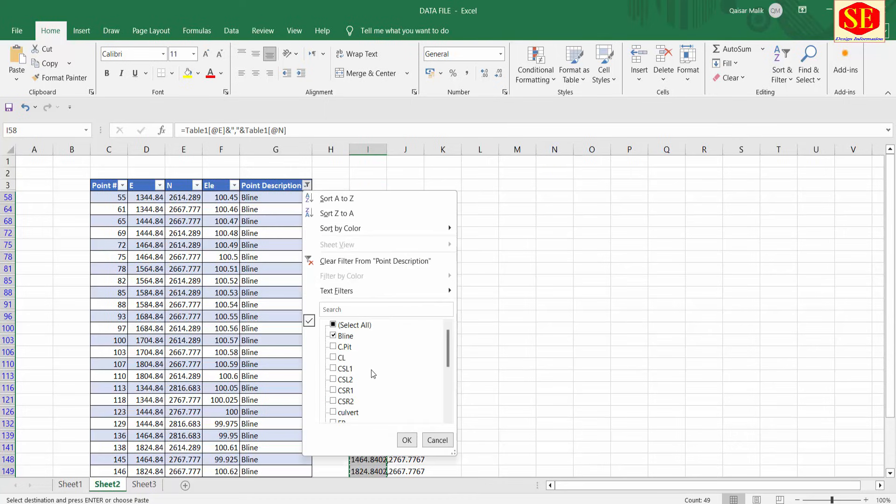
scroll(378, 358, "down", 5)
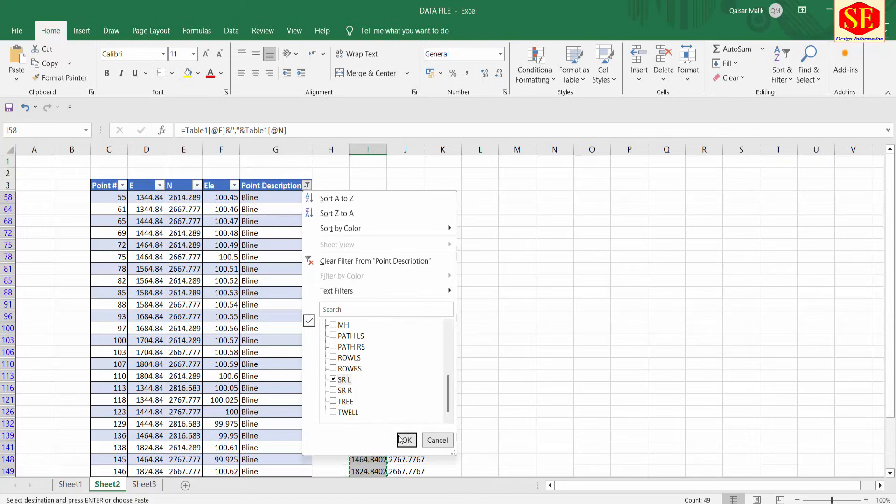
left_click(406, 440)
Step: Copy all the combined easting and northing values of the SR L points from column I
left_click(359, 198)
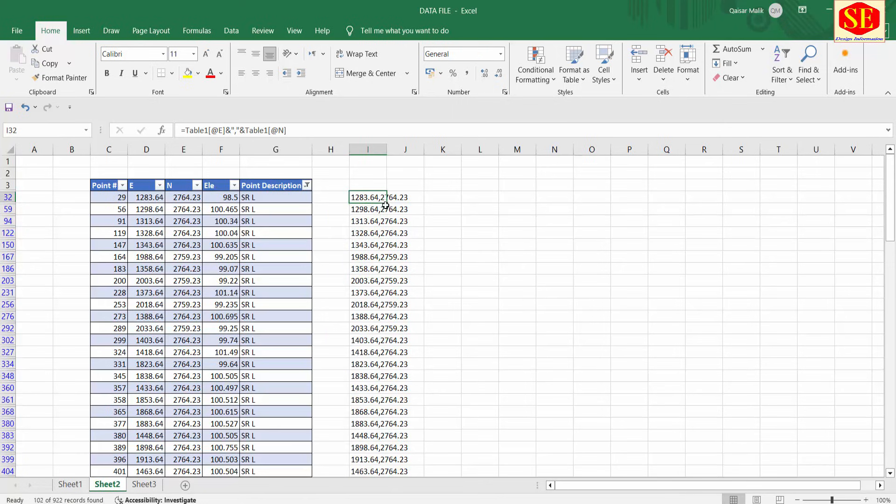
key("ctrl+shift+Down")
right_click(380, 204)
left_click(395, 246)
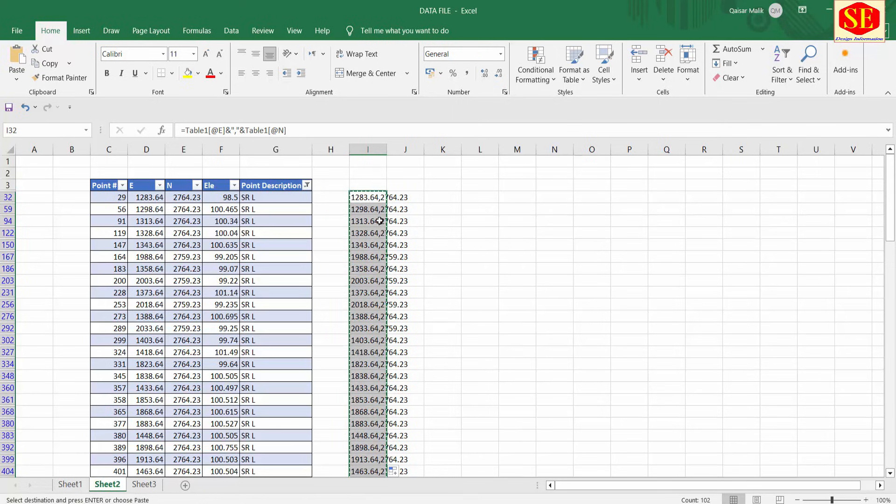
scroll(380, 221, "down", 3)
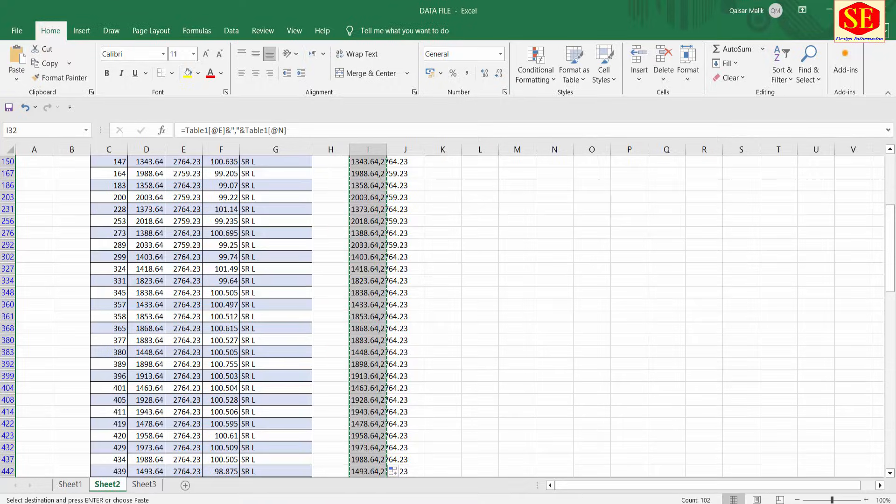
Step: Switch to the AutoCAD topo plan, make the SROAD layer current and draw a polyline through the copied SR L coordinates
key("alt+Tab")
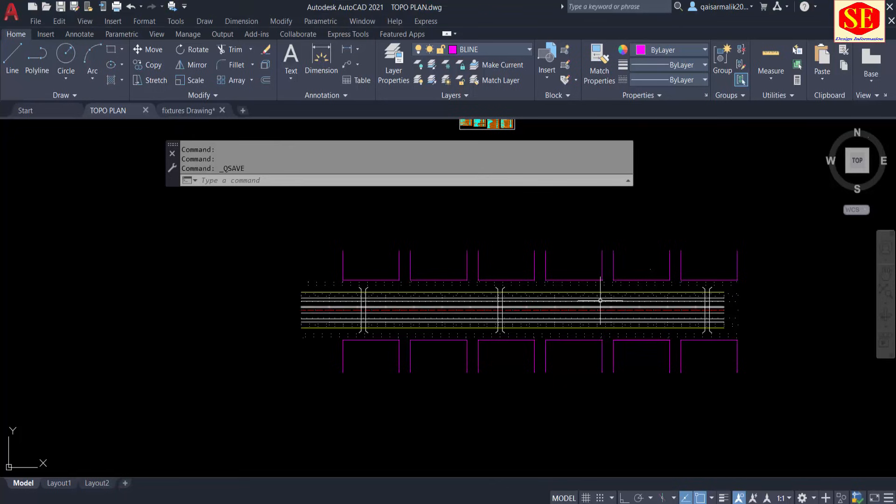
left_click(480, 46)
left_click(491, 391)
left_click(210, 180)
right_click(212, 179)
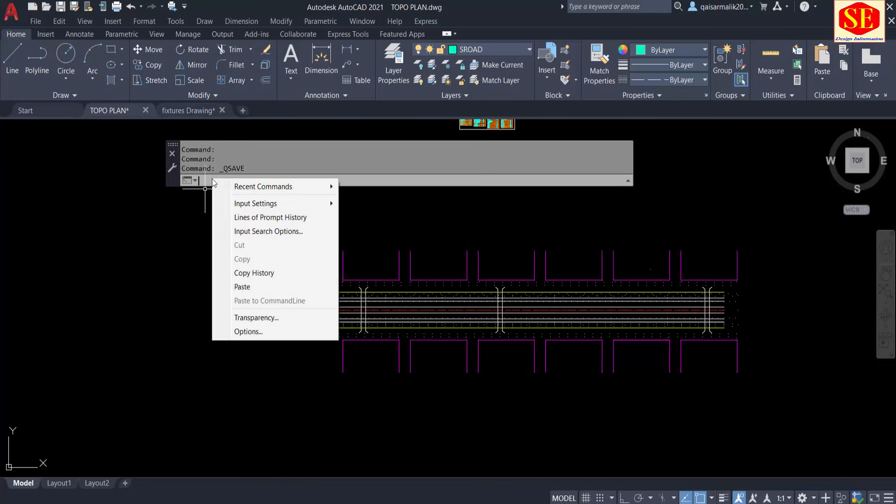
left_click(270, 284)
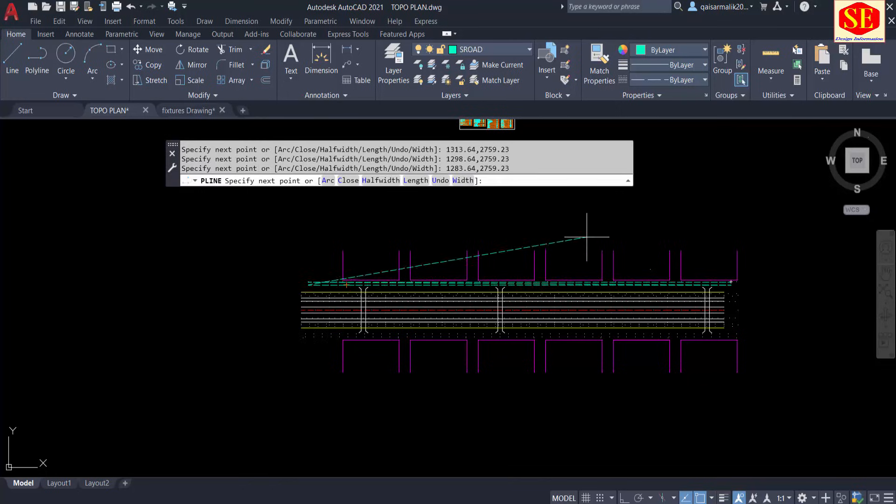
scroll(592, 236, "up", 2)
key("Escape")
Step: Inspect the new SROAD polyline between the northern plots and the road, out to its eastern end
scroll(644, 303, "up", 3)
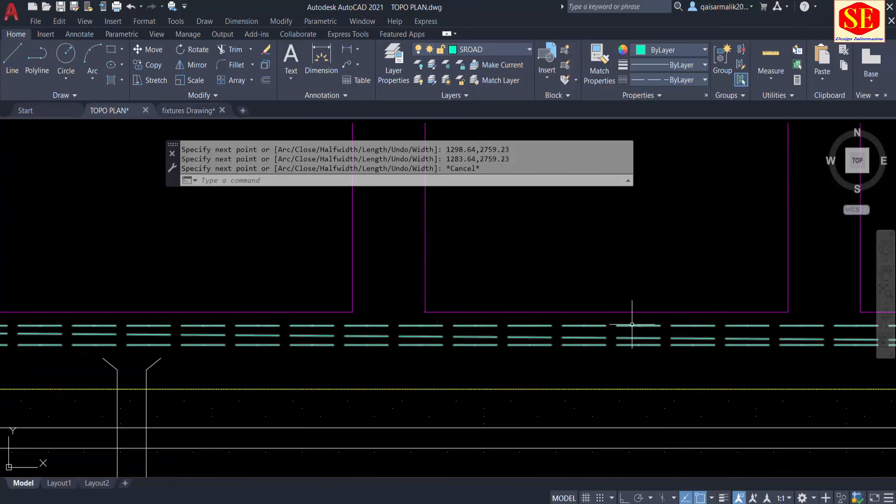
left_click(632, 324)
scroll(729, 356, "down", 1)
middle_click_drag(739, 346, 544, 288)
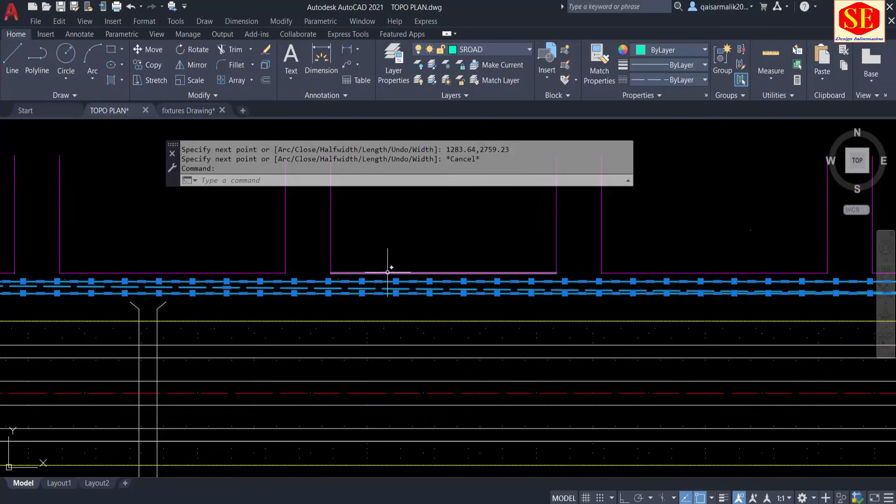
key("Escape")
left_click(348, 299)
key("Escape")
middle_click_drag(788, 313, 256, 318)
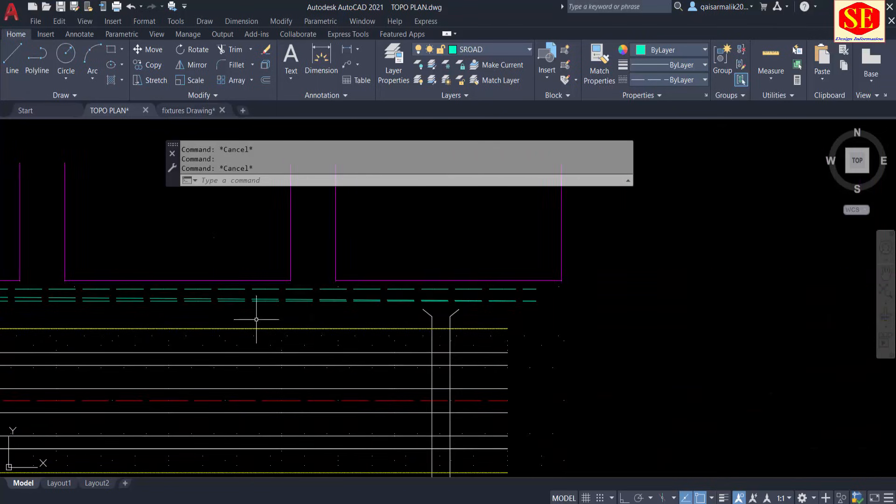
Step: Trim away the diagonal segment connecting the two dashed SROAD lines on the road's north side
scroll(216, 302, "up", 3)
type("t")
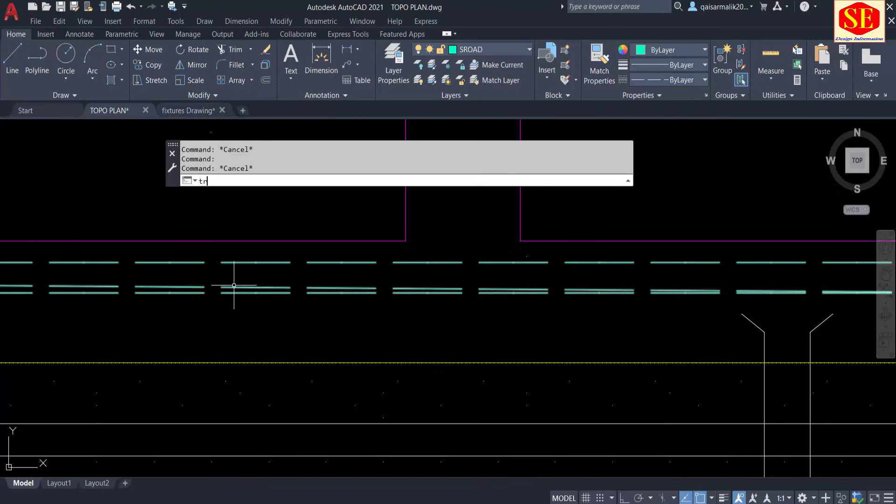
type("r")
key("Return")
key("Return")
middle_click_drag(793, 290, 615, 296)
scroll(621, 295, "up", 4)
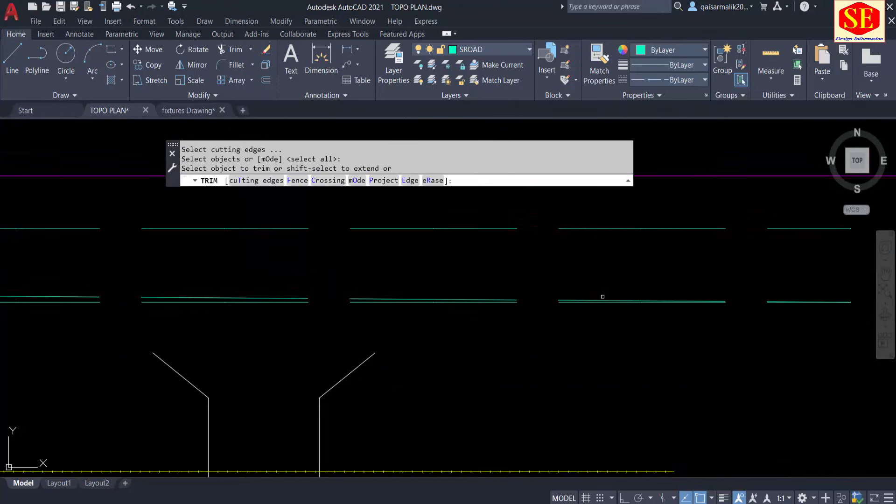
scroll(609, 297, "up", 3)
left_click(568, 309)
scroll(689, 274, "down", 6)
left_click(729, 286)
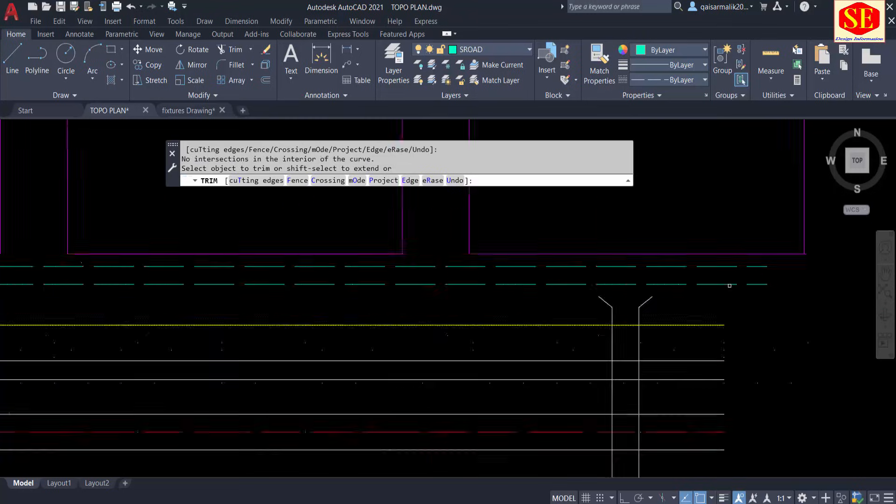
Step: Check both northern SROAD lines along their full length by selecting them, then clear the selection
scroll(730, 285, "down", 4)
mouse_move(298, 286)
middle_mouse_down()
mouse_move(652, 304)
mouse_move(823, 301)
middle_mouse_up()
scroll(294, 306, "up", 6)
key("Escape")
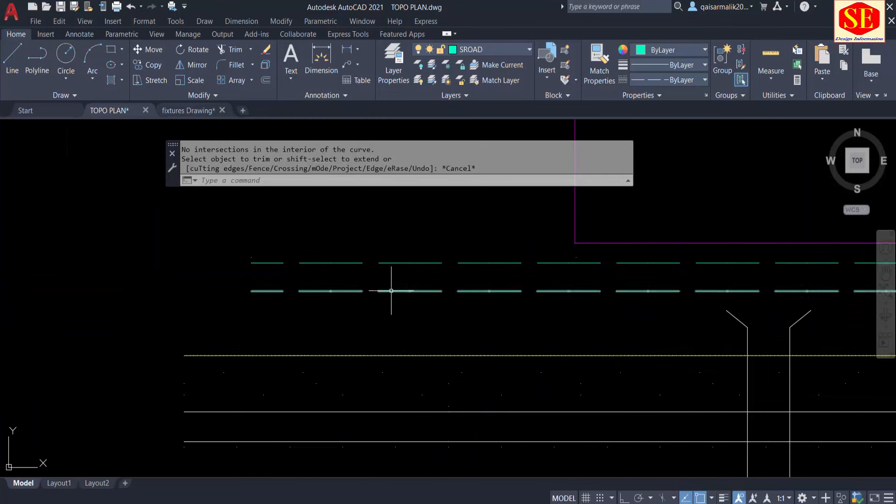
left_click(391, 290)
left_click(346, 263)
scroll(267, 269, "down", 4)
middle_click_drag(607, 303, 256, 304)
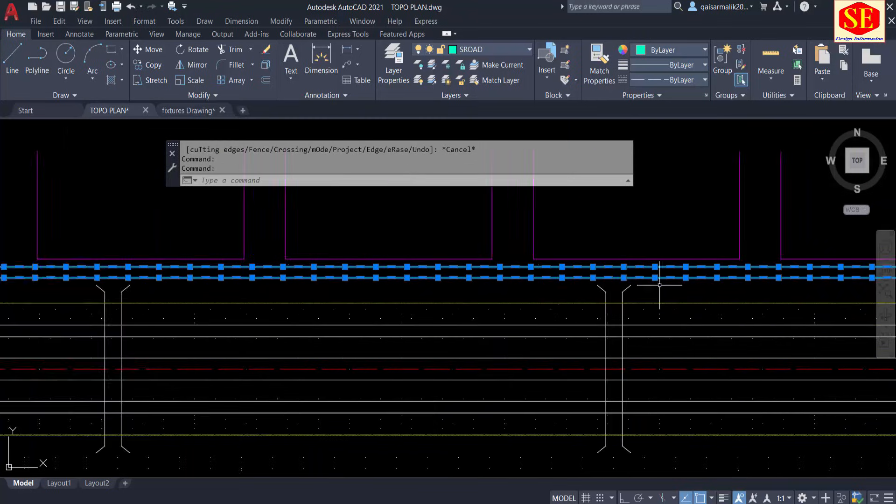
scroll(660, 284, "down", 4)
key("Escape")
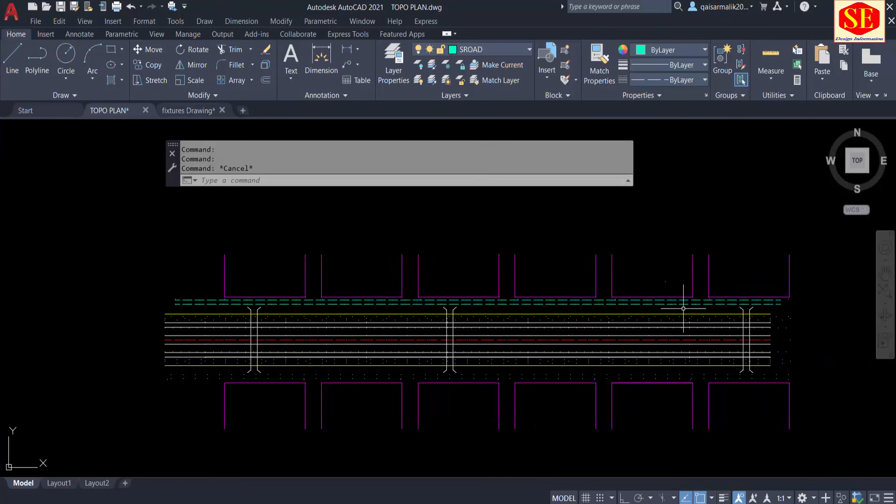
Step: Switch to Excel, filter Point Description to show only SR R, and copy the matching coordinates from column I
key("alt+Tab")
left_click(306, 186)
scroll(363, 395, "down", 5)
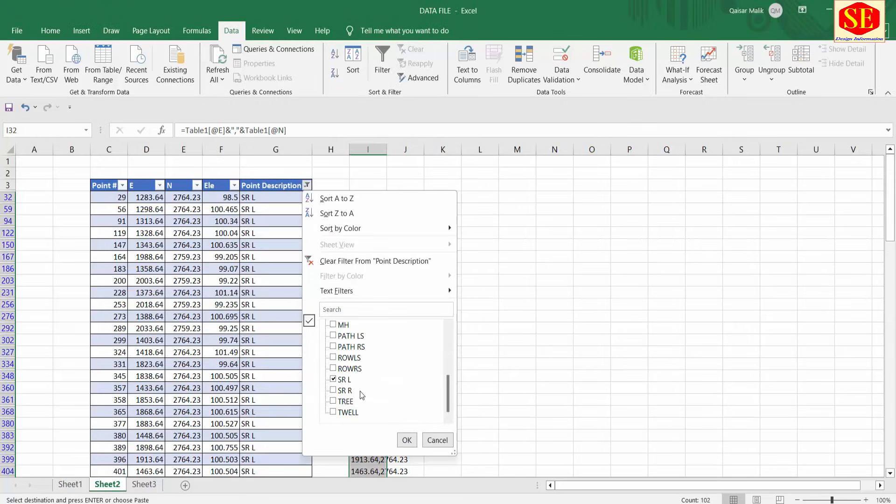
left_click(407, 440)
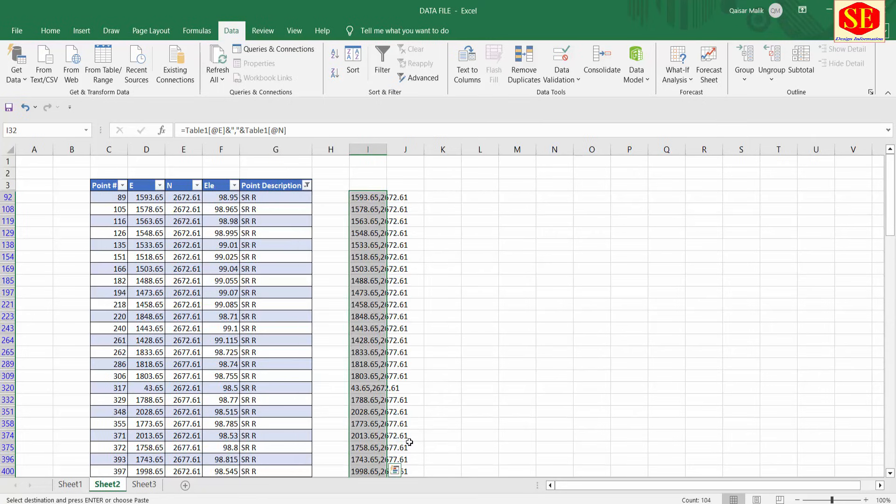
right_click(380, 198)
left_click(417, 247)
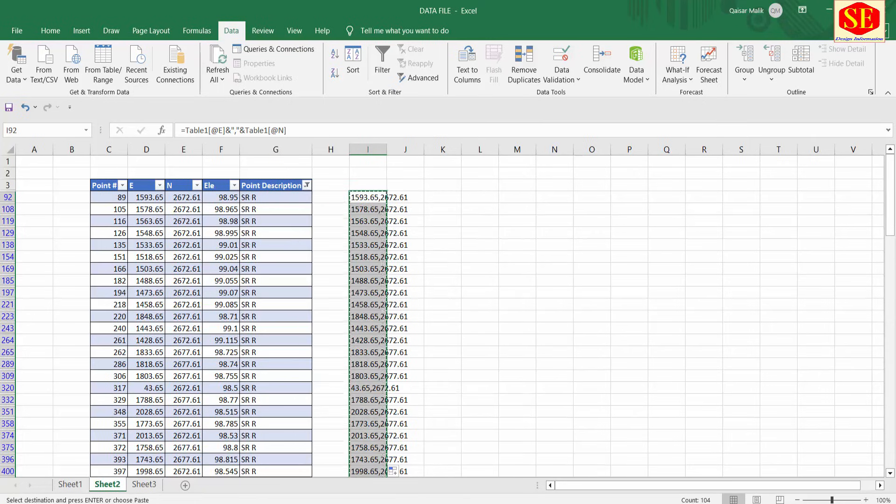
Step: Switch back to AutoCAD and draw a polyline on the SROAD layer through the copied SR R coordinates
key("alt+Tab")
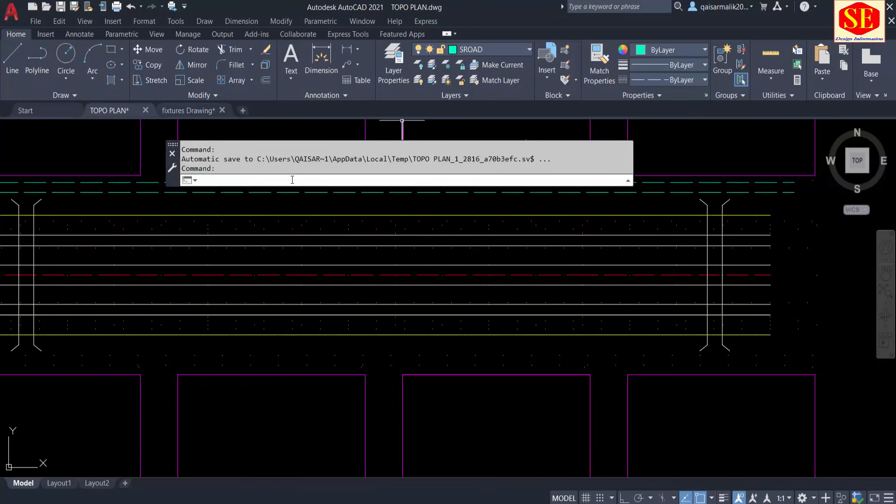
type("pl")
key("Return")
right_click(319, 179)
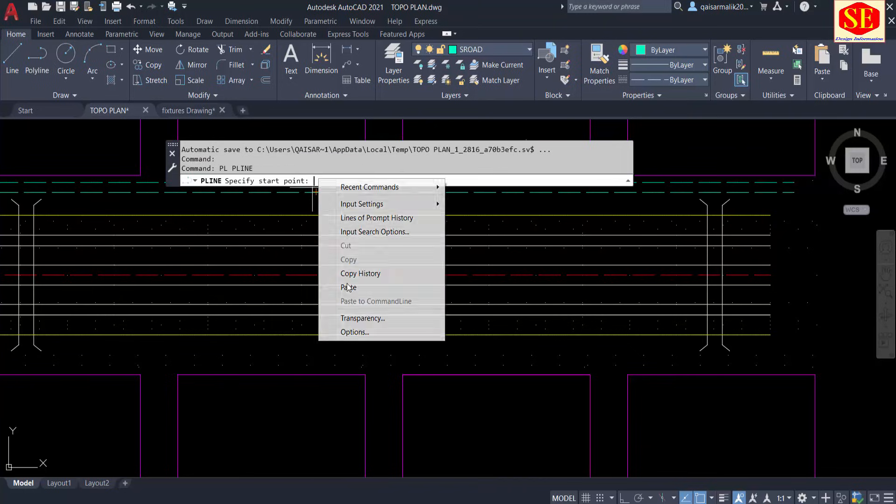
left_click(355, 287)
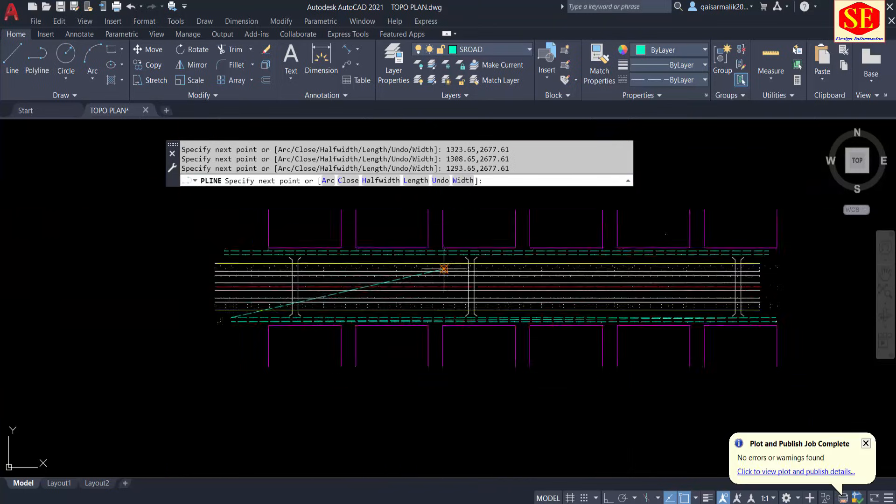
scroll(444, 269, "up", 6)
key("Escape")
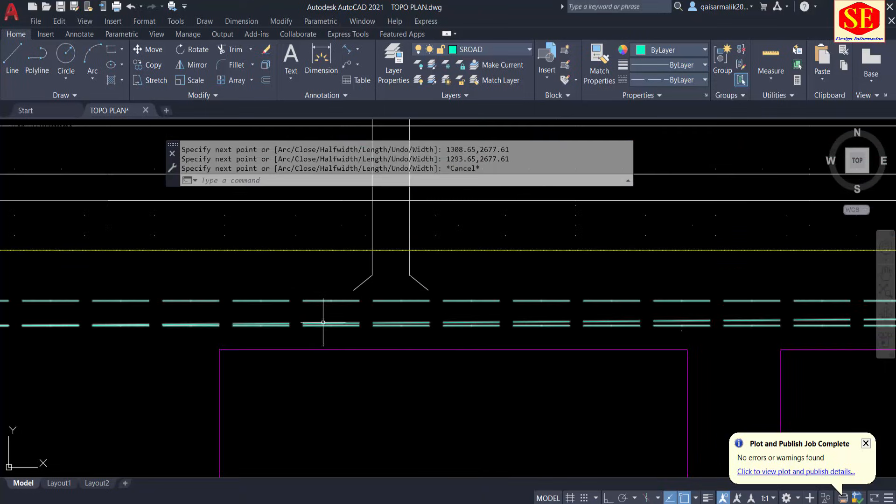
Step: Trim away the diagonal segment connecting the two dashed SROAD lines on the road's south side
type("tr")
key("Return")
key("Return")
scroll(518, 325, "up", 8)
middle_click_drag(322, 286, 875, 339)
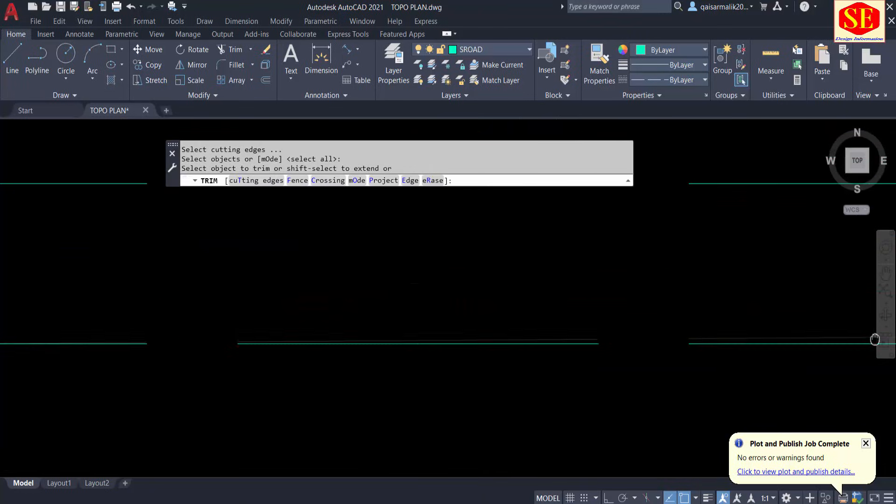
left_click(596, 342)
left_click(596, 341)
scroll(510, 324, "down", 5)
key("Escape")
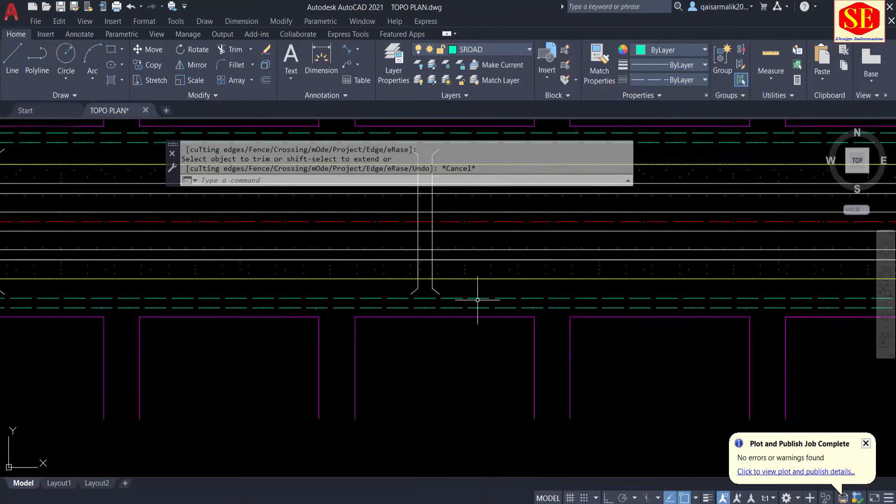
Step: Look over the SROAD lines along both sides of the road and the row of fixture symbols beside the legend
key("Escape")
middle_click_drag(476, 300, 564, 318)
key("Escape")
scroll(490, 341, "up", 4)
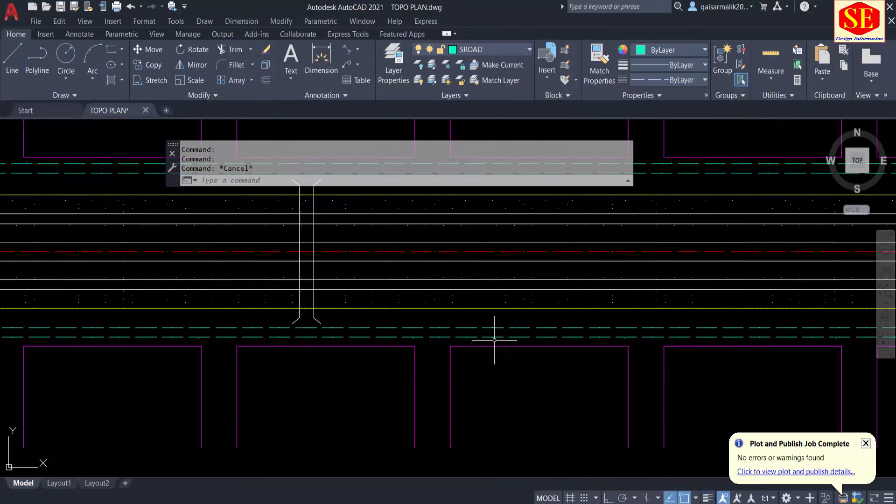
left_click(488, 365)
left_click(487, 363)
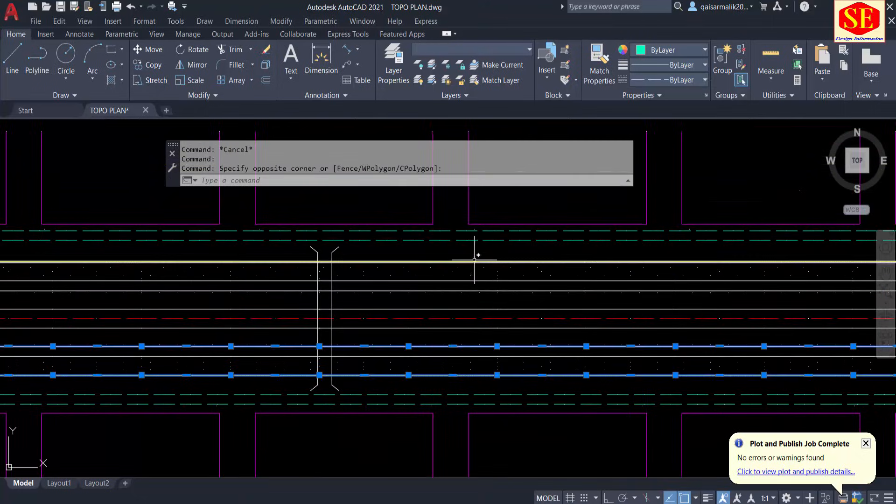
key("Escape")
scroll(386, 329, "down", 4)
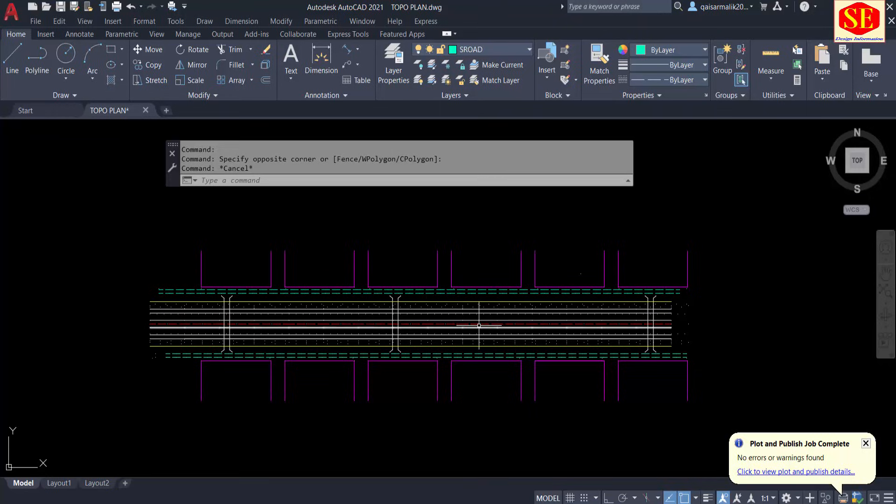
scroll(444, 269, "down", 6)
scroll(304, 280, "up", 8)
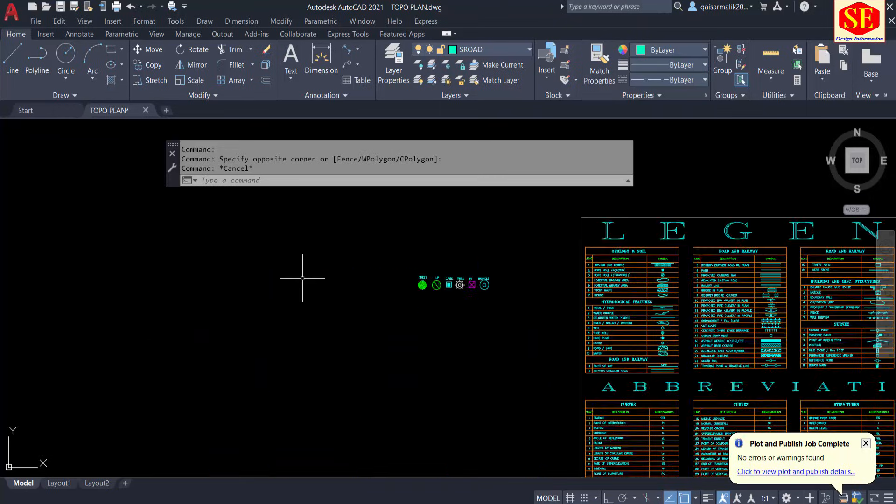
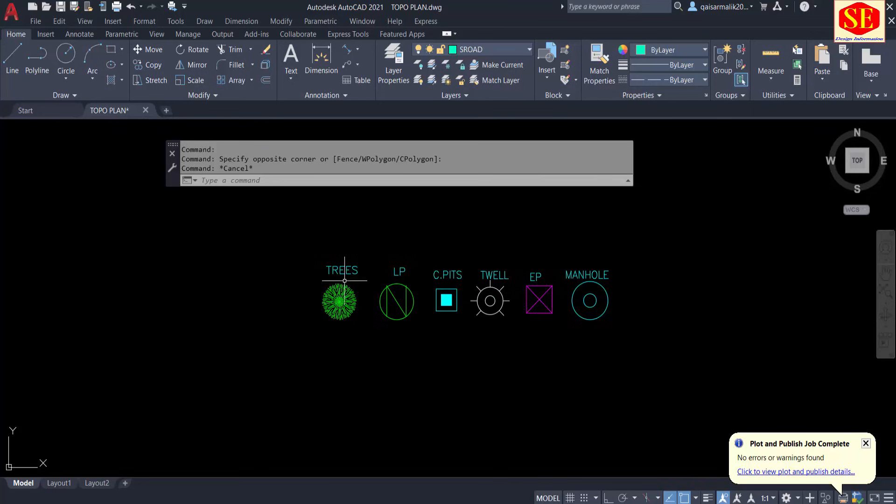
Step: Switch to Excel and filter Point Description to show only the C.Pit points
scroll(430, 271, "down", 5)
scroll(560, 370, "up", 5)
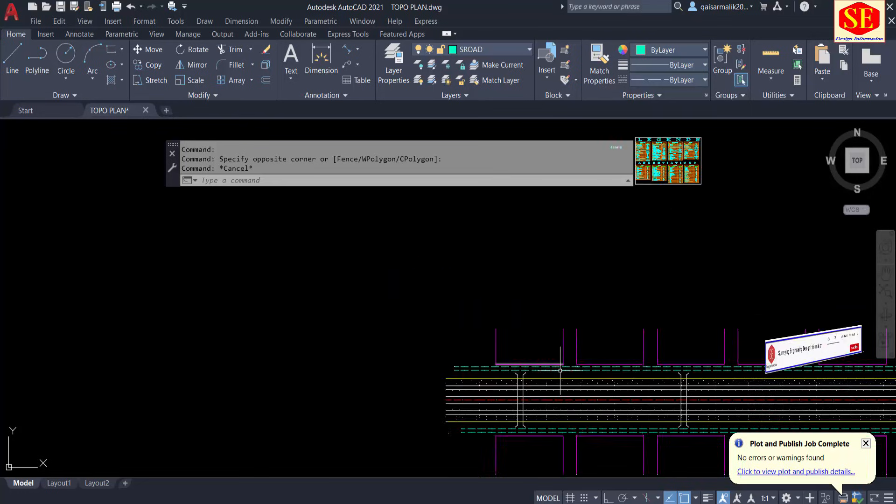
middle_click_drag(560, 370, 417, 343)
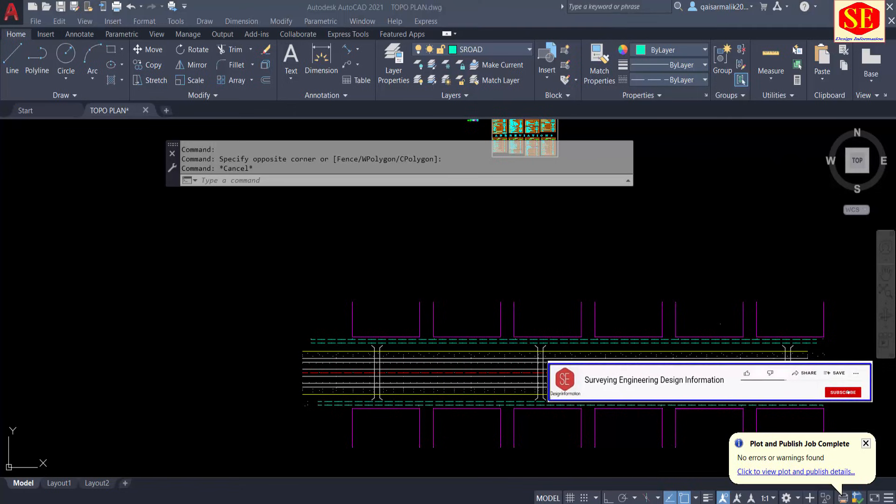
key("alt+Tab")
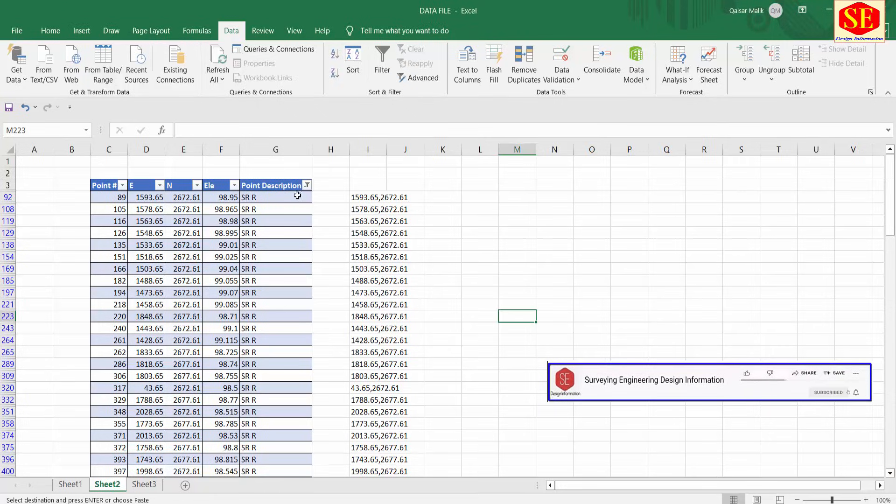
left_click(307, 186)
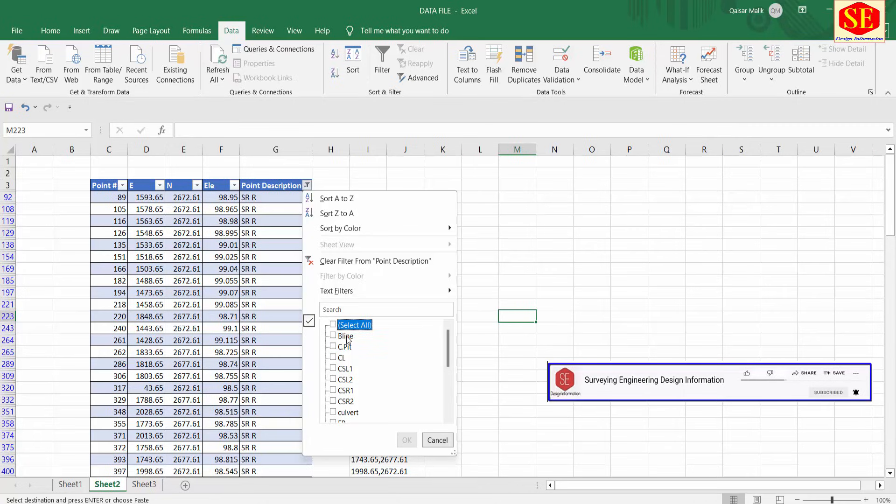
left_click(333, 347)
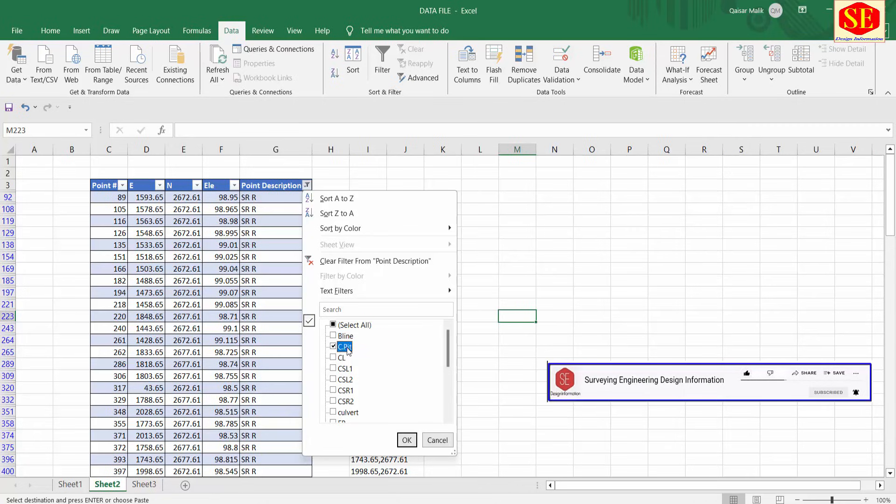
left_click(407, 440)
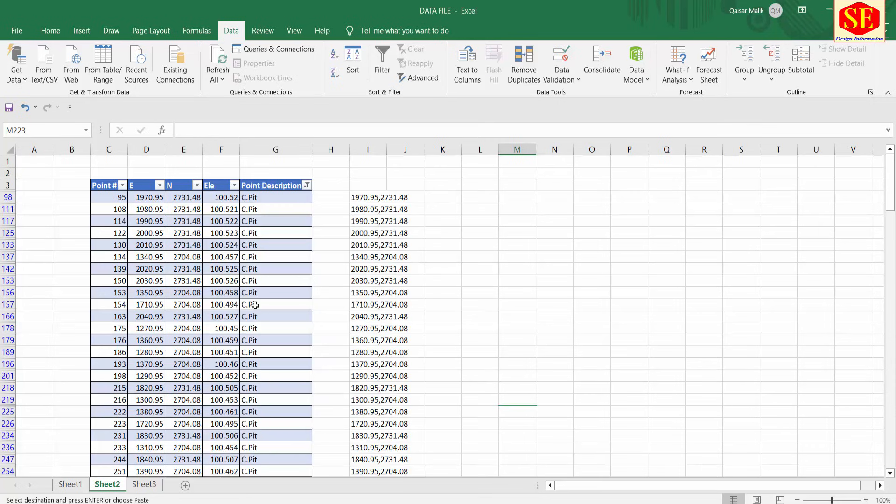
Step: Copy all the C.Pit coordinate pairs from column I
scroll(274, 214, "down", 10)
scroll(275, 257, "up", 9)
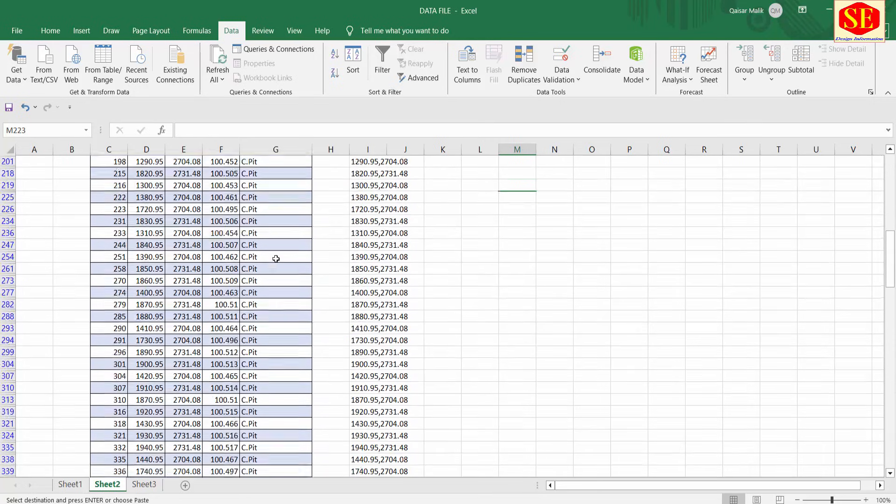
scroll(286, 249, "up", 3)
left_click(368, 199)
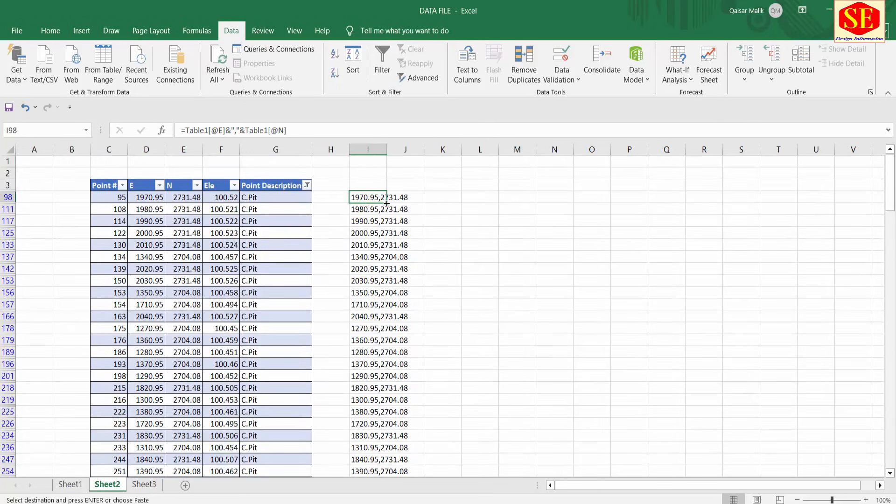
key("ctrl+shift+Down")
right_click(369, 195)
left_click(403, 246)
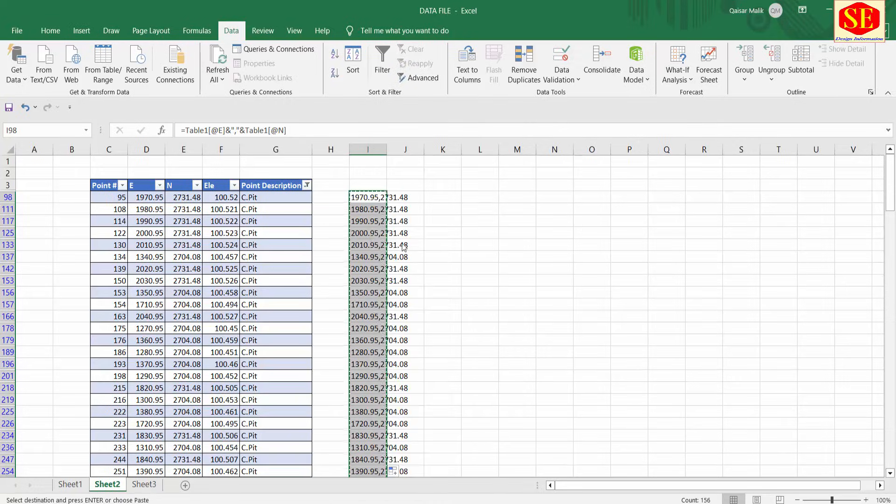
Step: Switch back to AutoCAD and start a Copy of the C.PITS symbol beside the legend, with its center as base point
key("alt+Tab")
scroll(513, 315, "down", 3)
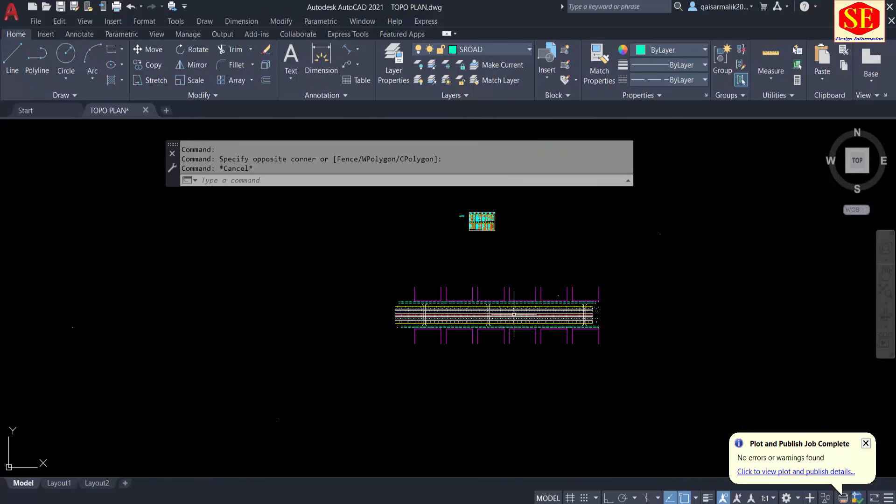
scroll(561, 321, "up", 2)
middle_click_drag(353, 234, 400, 389)
scroll(345, 196, "up", 4)
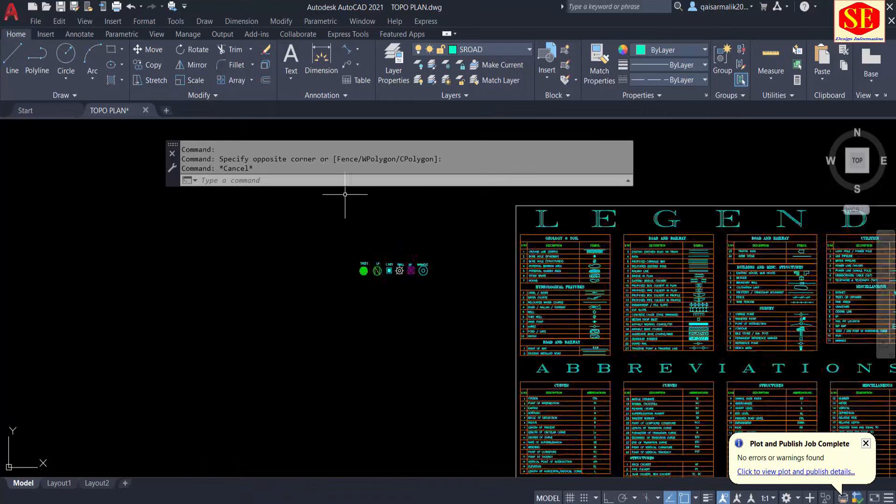
scroll(379, 236, "up", 6)
left_click(407, 374)
left_click(407, 340)
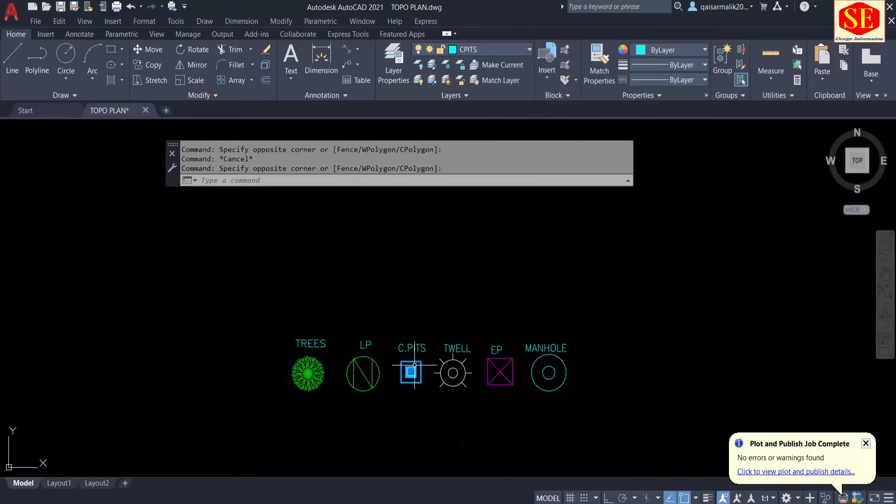
scroll(402, 378, "up", 3)
key("Escape")
scroll(430, 344, "up", 2)
type("c")
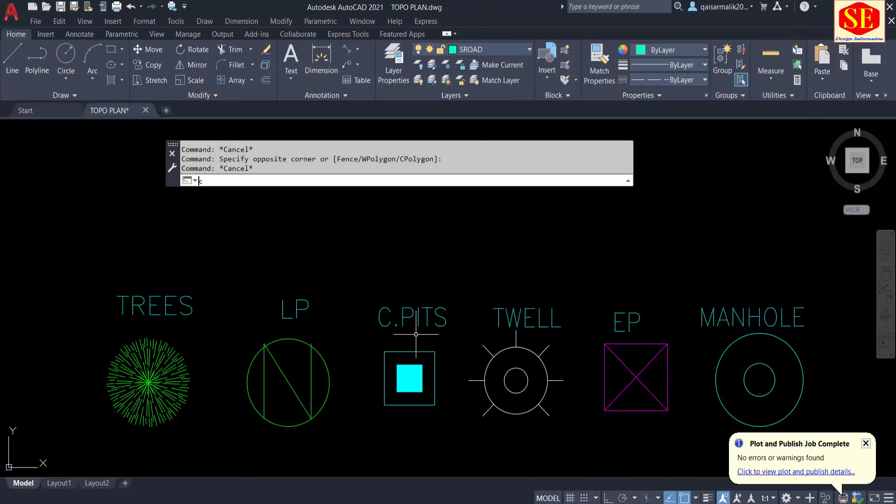
type("o")
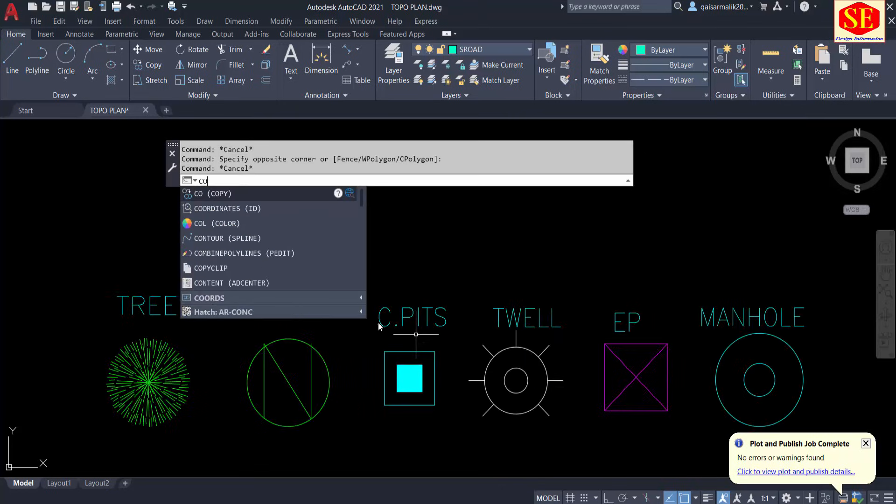
left_click(226, 194)
left_click(419, 351)
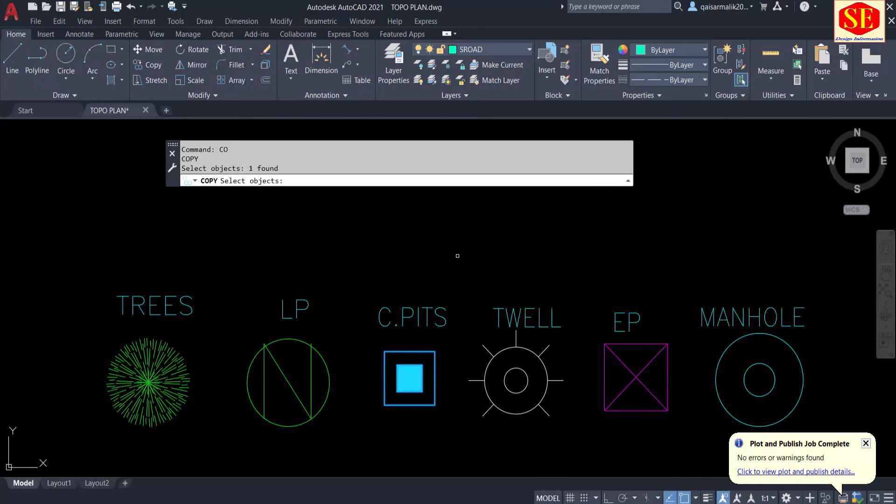
key("Return")
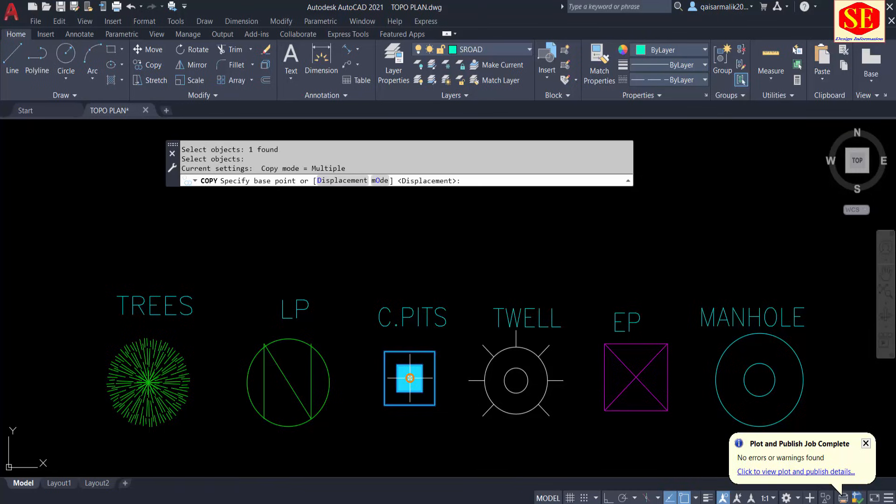
left_click(410, 378)
Step: Place copies of the C.PITS symbol at the copied C.Pit coordinates and look over both rows along the road
scroll(442, 232, "down", 12)
middle_click_drag(472, 333, 486, 212)
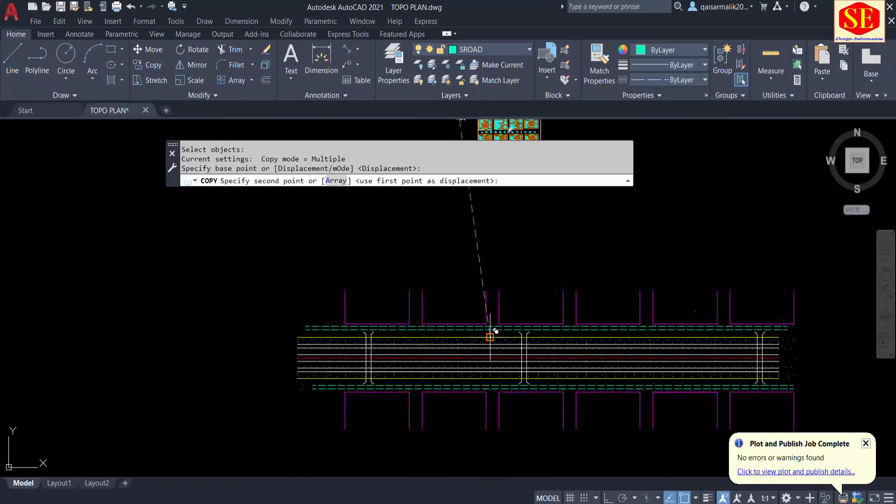
scroll(490, 348, "up", 6)
scroll(521, 297, "down", 4)
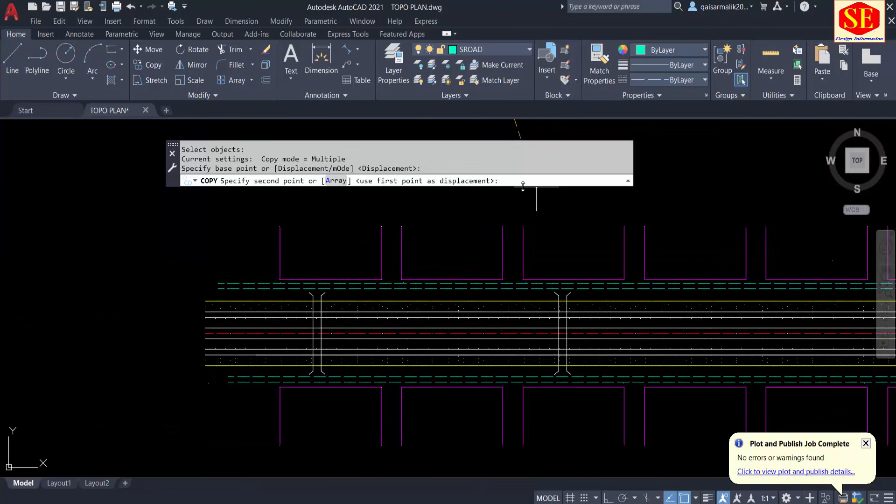
right_click(501, 180)
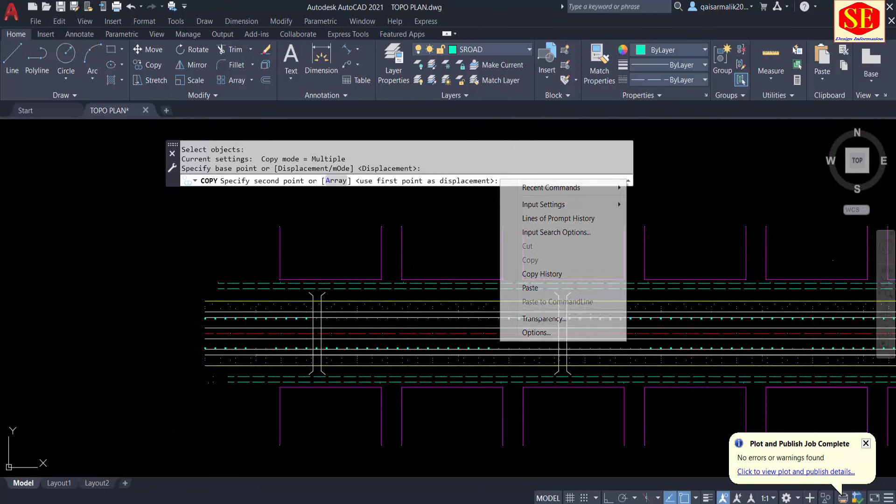
left_click(549, 286)
scroll(554, 277, "up", 5)
key("Escape")
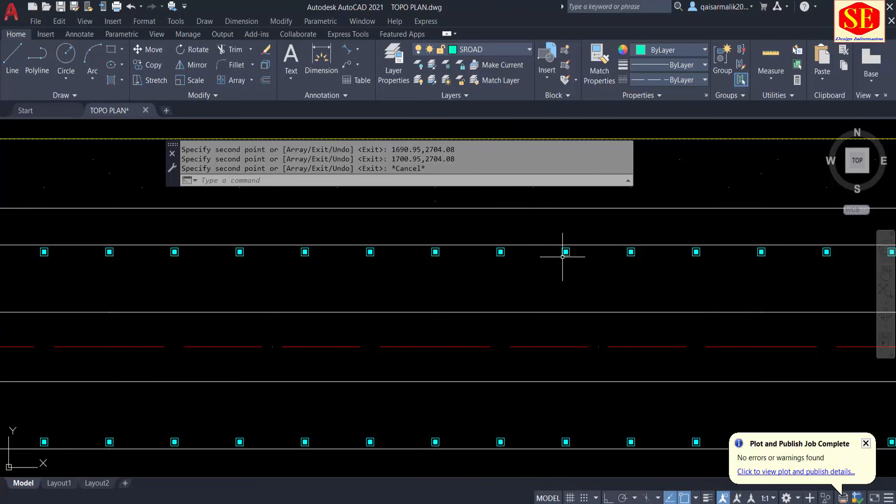
middle_click_drag(566, 252, 448, 264)
key("Escape")
scroll(534, 400, "down", 6)
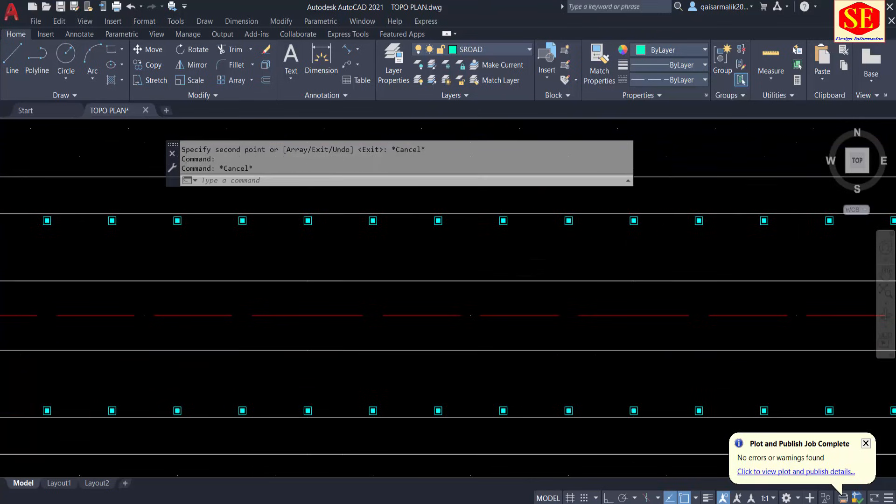
middle_click_drag(322, 340, 894, 325)
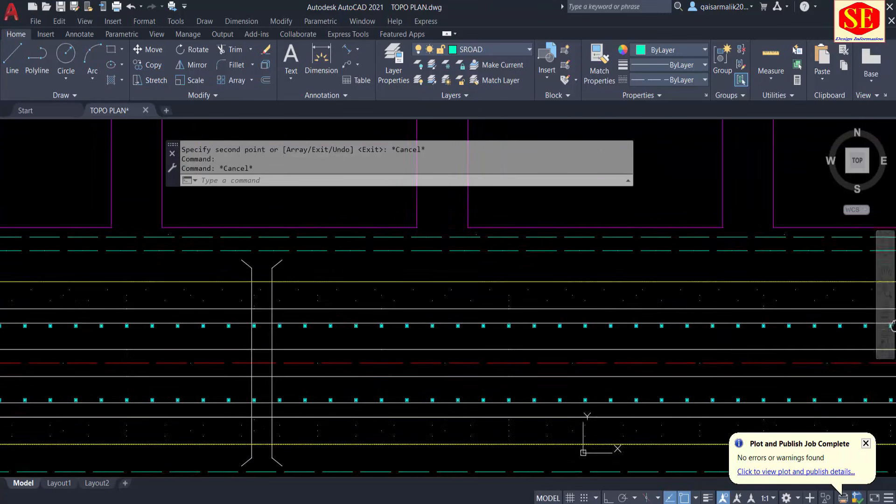
middle_click_drag(298, 326, 895, 327)
scroll(375, 324, "down", 2)
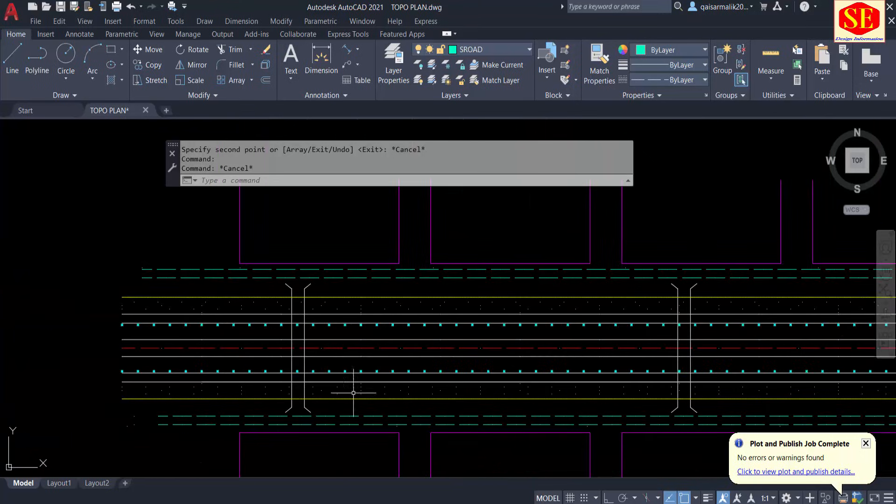
Step: Switch to Excel and filter Point Description to show only the EP points
key("alt+Tab")
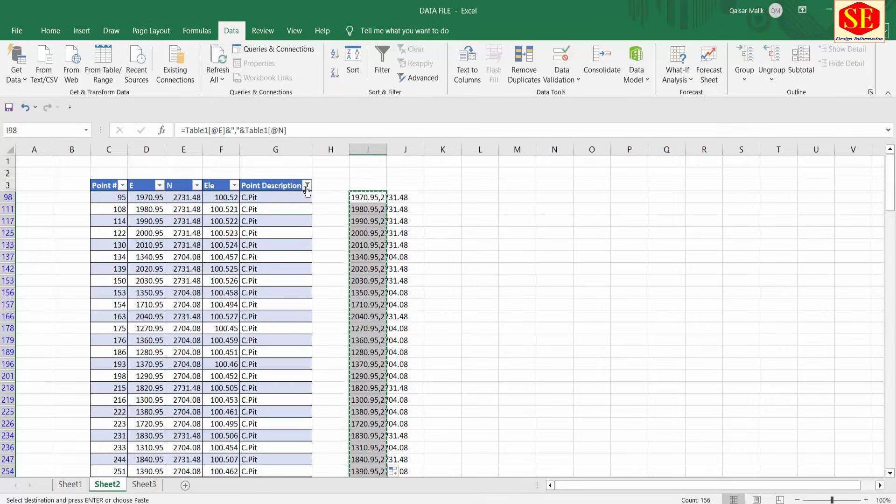
left_click(307, 186)
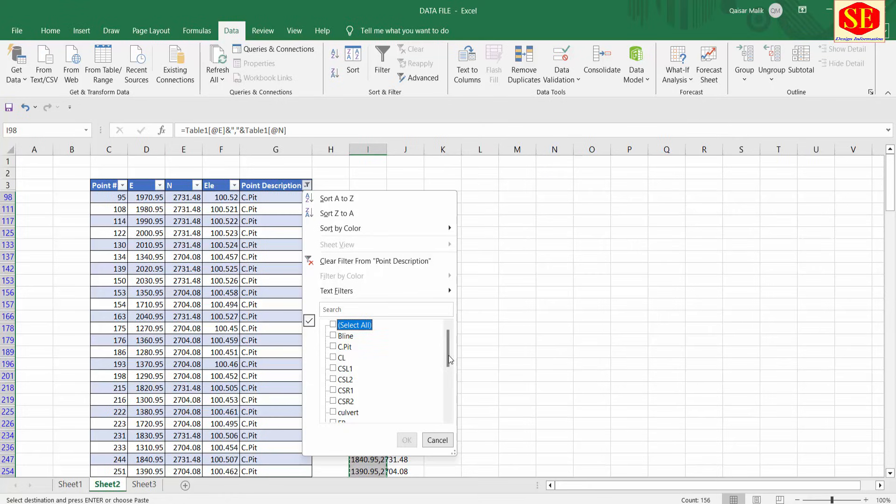
left_click_drag(448, 354, 450, 363)
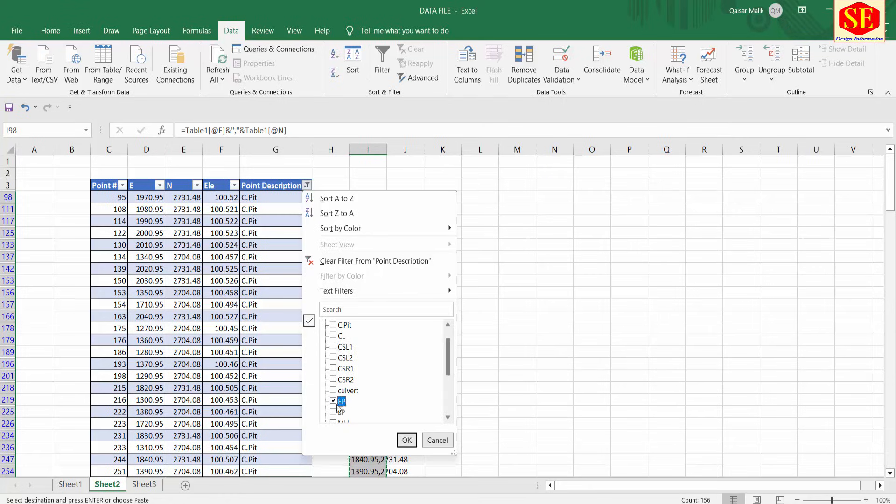
left_click(448, 417)
left_click(448, 417)
left_click(448, 417)
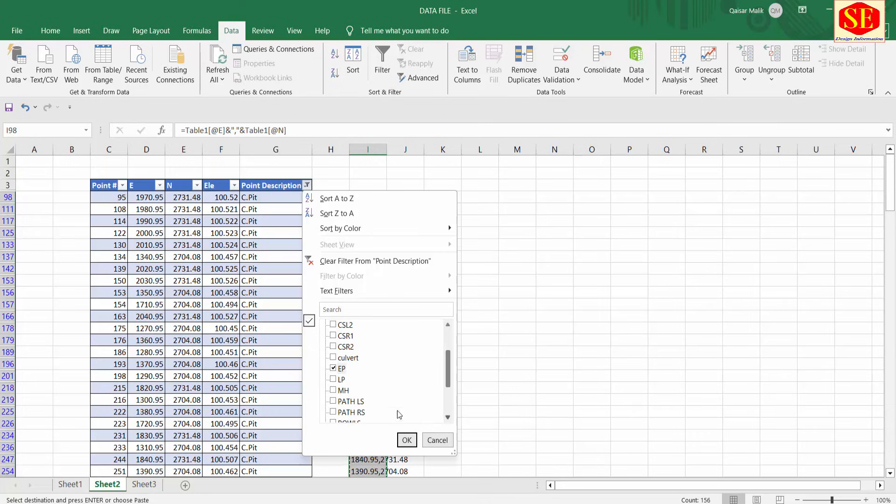
left_click(406, 439)
Step: Copy the EP coordinate pairs from column I, rows 4 to 856
left_click(474, 209)
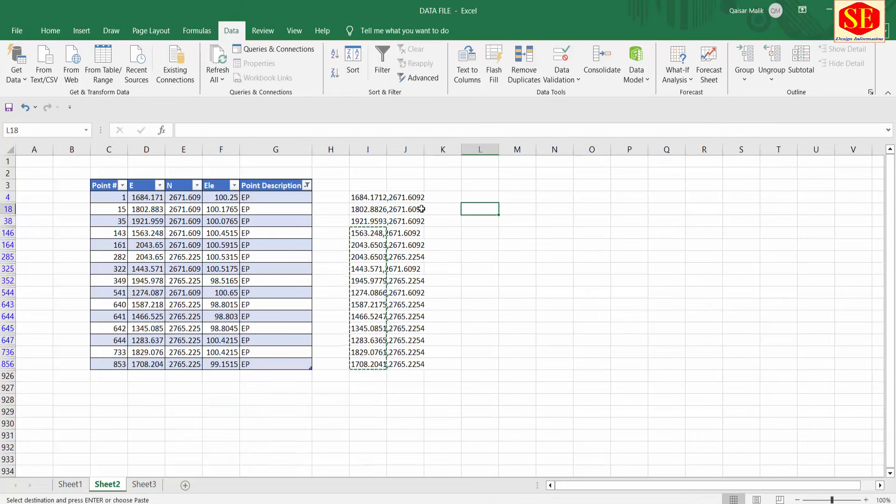
left_click_drag(360, 197, 363, 364)
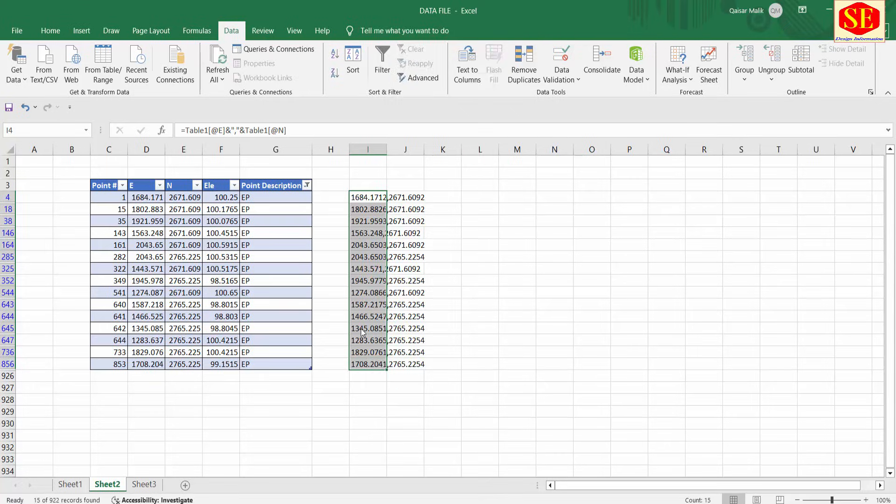
right_click(362, 364)
left_click(380, 68)
Step: Switch to AutoCAD and start a Copy of the EP legend symbol, with its center as base point
key("alt+Tab")
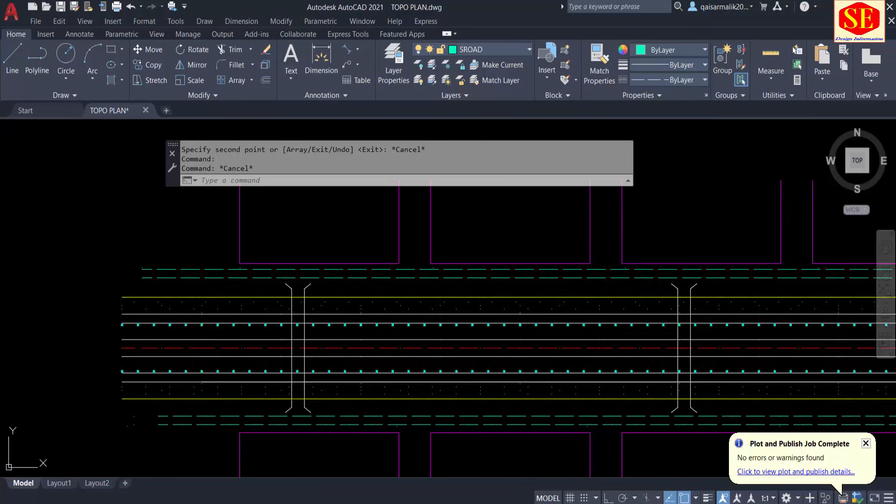
scroll(454, 225, "down", 6)
middle_click_drag(460, 226, 430, 377)
scroll(452, 263, "up", 11)
scroll(240, 251, "up", 6)
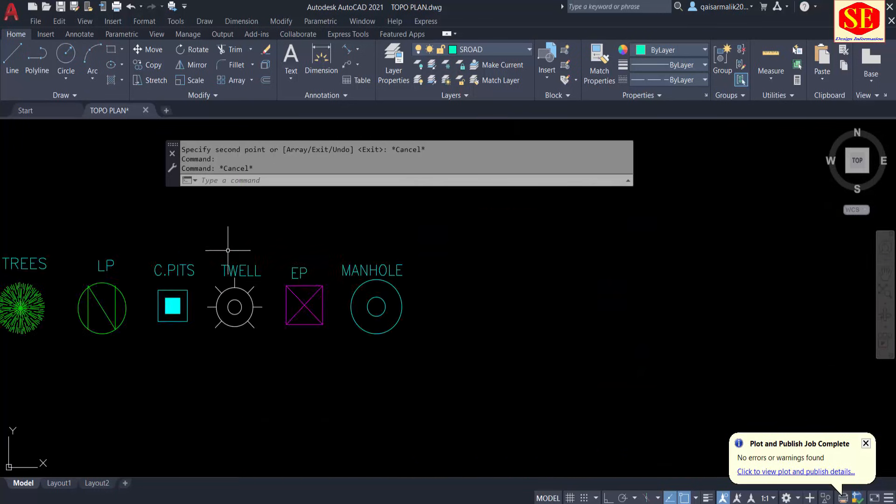
middle_click_drag(240, 251, 456, 272)
type("co")
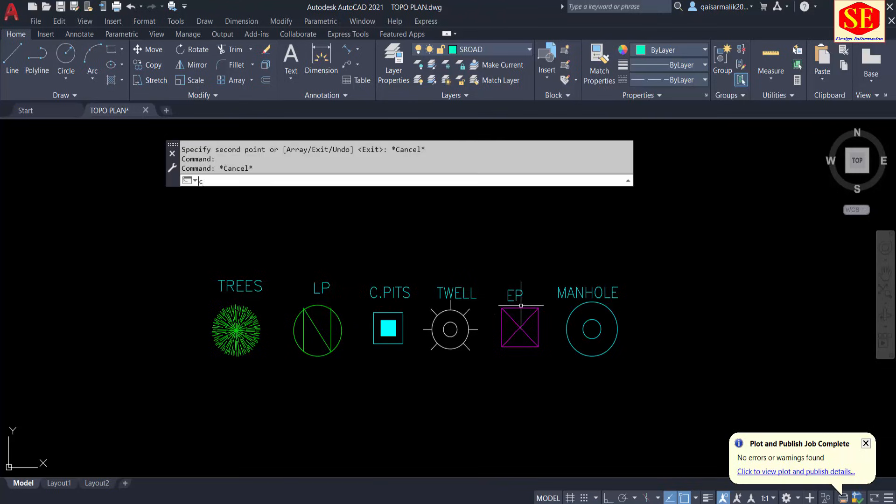
key("Return")
left_click(515, 309)
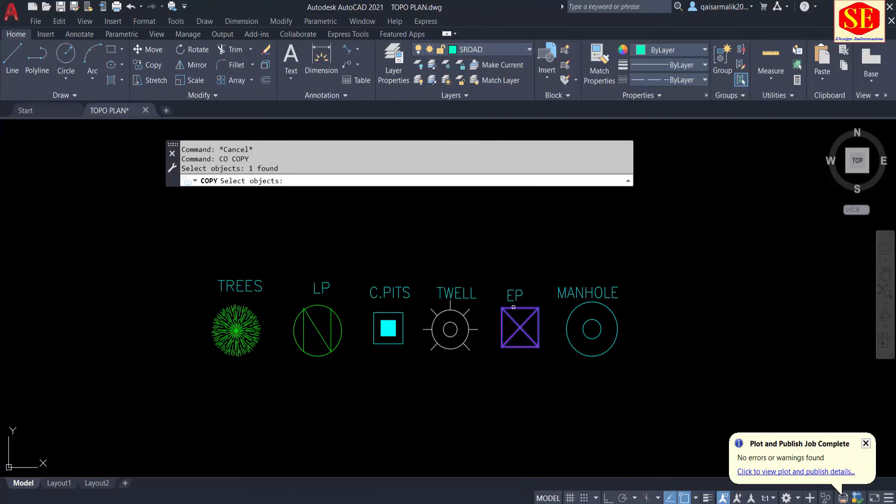
key("Return")
left_click(520, 327)
Step: Place copies of the EP symbol at the copied EP coordinates and end the Copy command
scroll(472, 266, "down", 5)
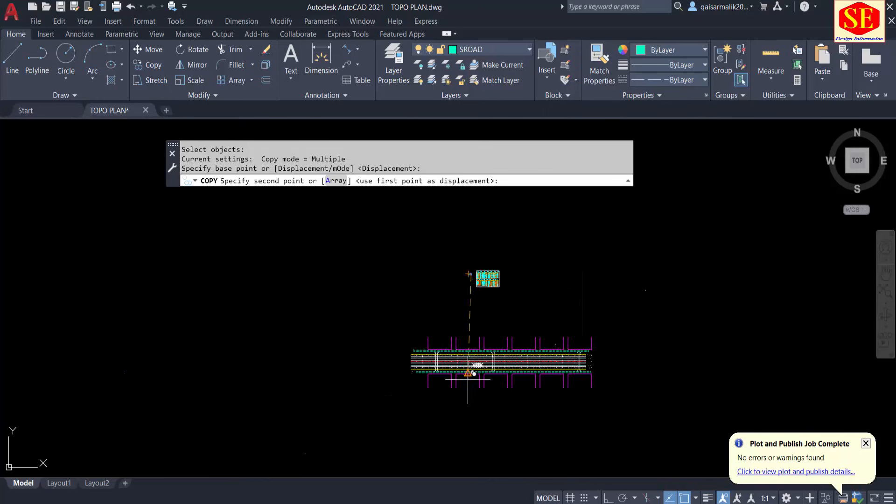
scroll(469, 362, "up", 6)
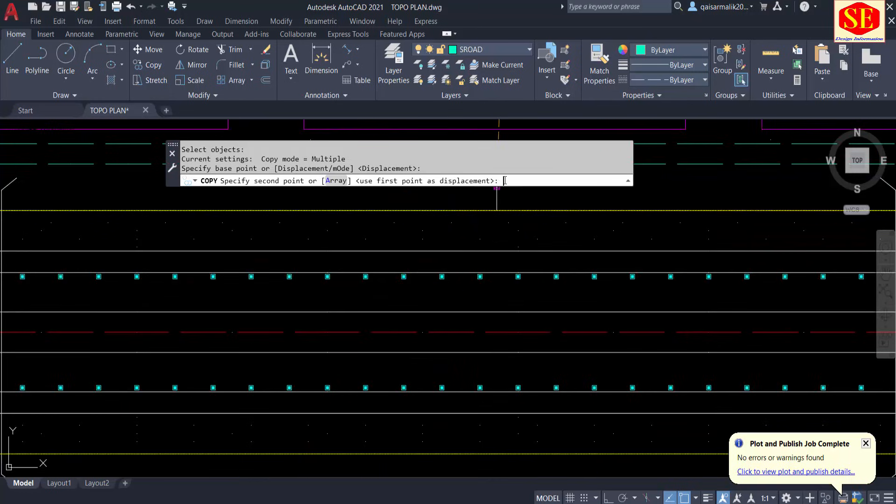
right_click(505, 180)
left_click(537, 288)
scroll(421, 256, "down", 3)
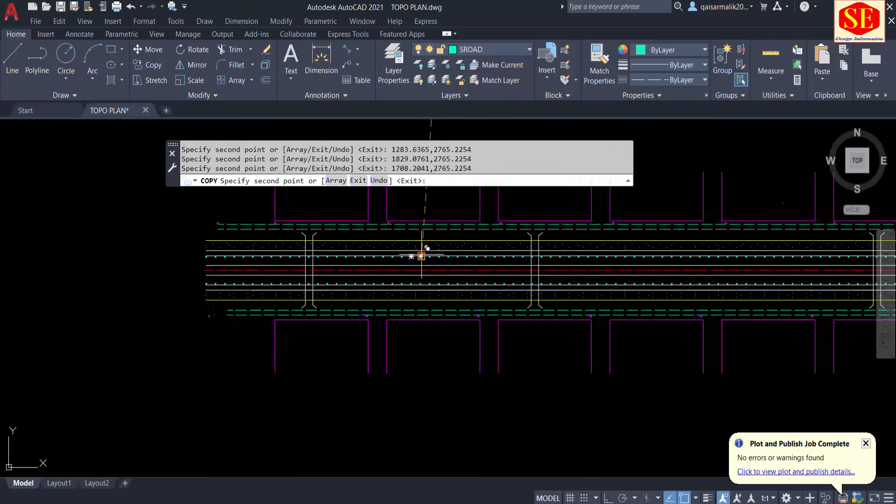
scroll(421, 257, "up", 6)
key("Escape")
Step: Inspect the placed EP symbols along both sides of the road
left_click(399, 329)
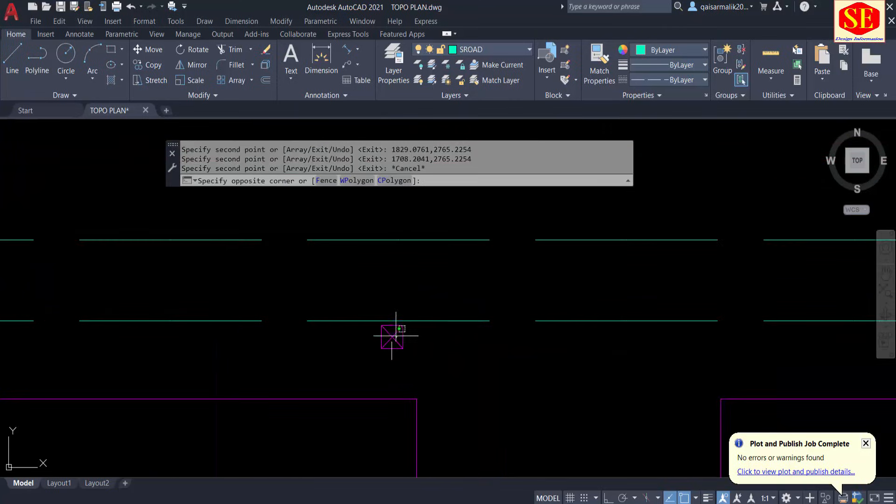
left_click(392, 336)
scroll(392, 335, "down", 3)
middle_click_drag(280, 329, 3, 327)
left_click(430, 342)
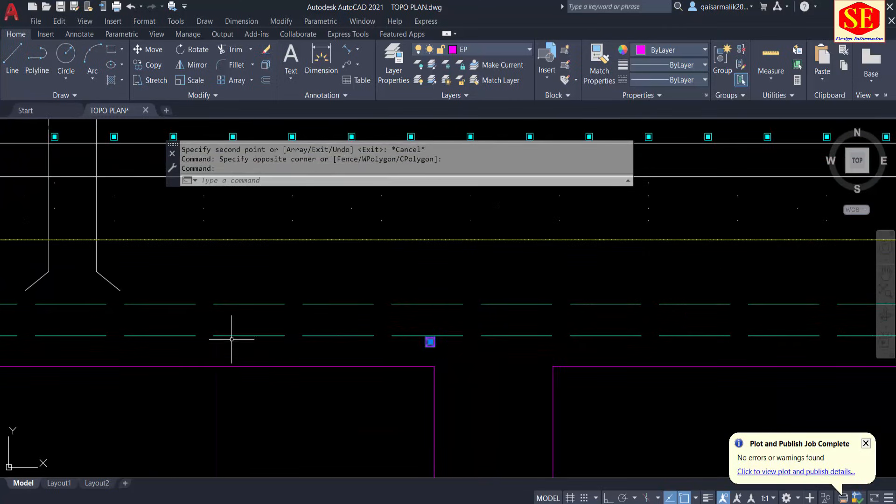
scroll(231, 340, "down", 4)
middle_click_drag(577, 341, 417, 342)
scroll(416, 342, "up", 4)
key("Escape")
scroll(551, 329, "down", 5)
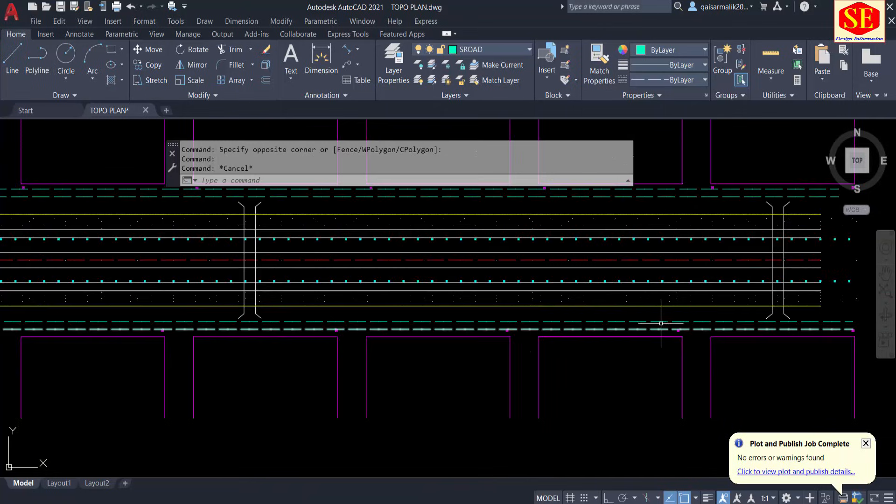
middle_click_drag(660, 324, 525, 344)
middle_click_drag(604, 323, 616, 391)
scroll(700, 266, "up", 4)
middle_click_drag(397, 287, 796, 319)
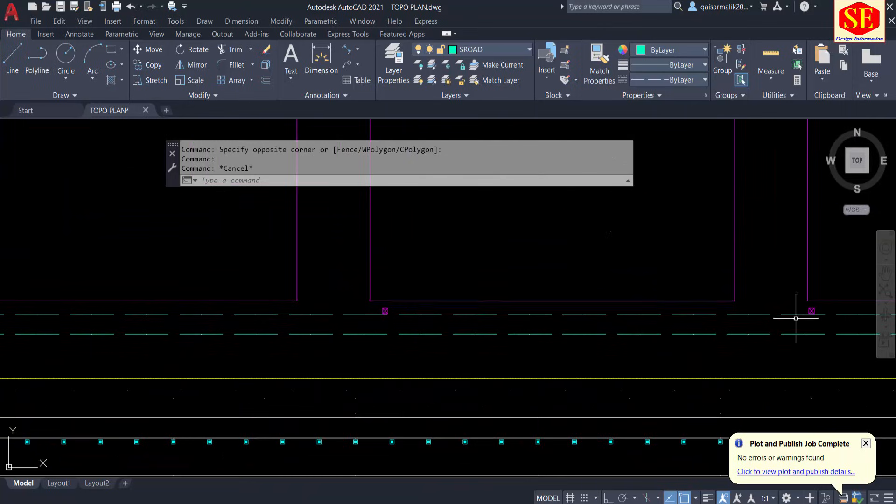
scroll(403, 301, "down", 2)
middle_click_drag(166, 319, 538, 322)
scroll(350, 327, "down", 2)
scroll(349, 327, "down", 6)
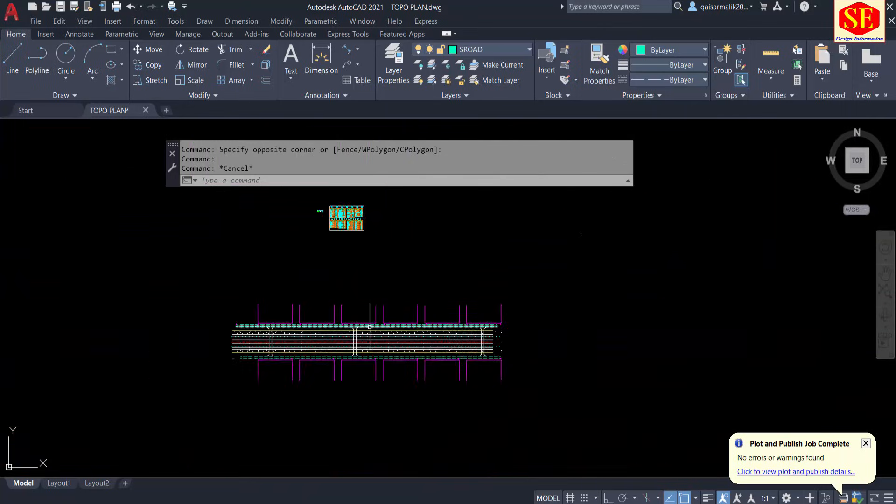
Step: Switch to Excel and filter Point Description to show only the LP points
key("alt+Tab")
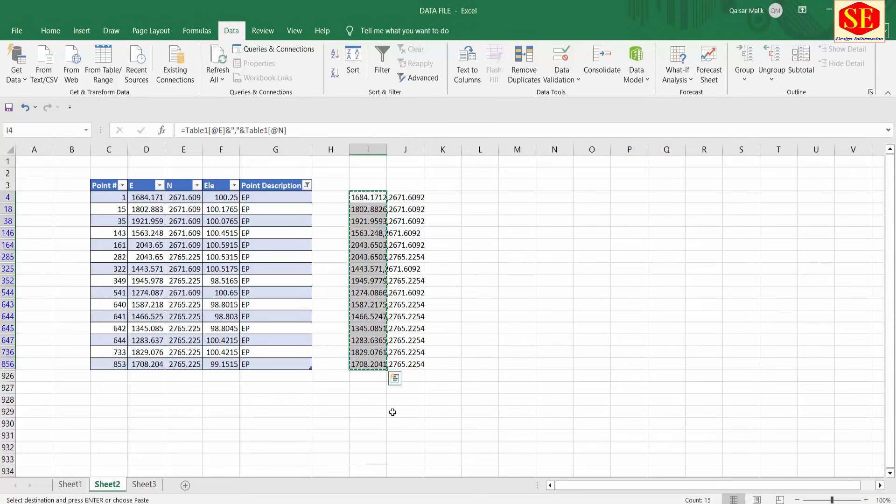
left_click(306, 185)
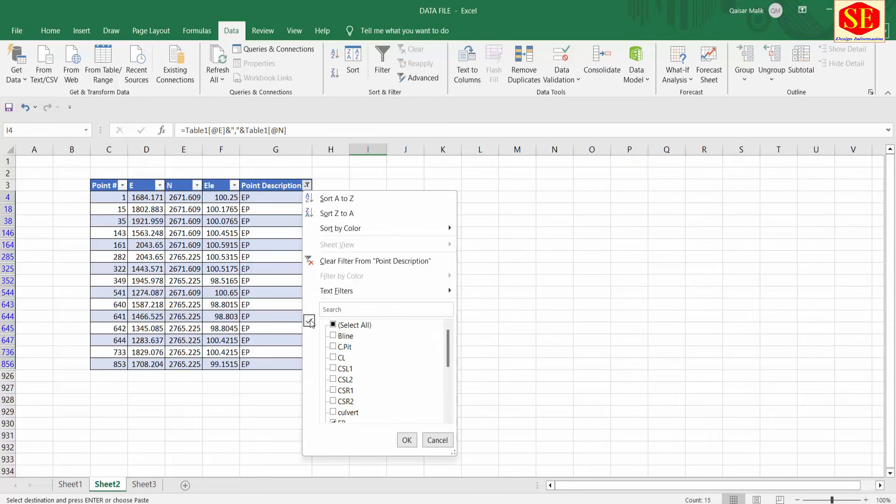
left_click(336, 327)
scroll(379, 372, "down", 1)
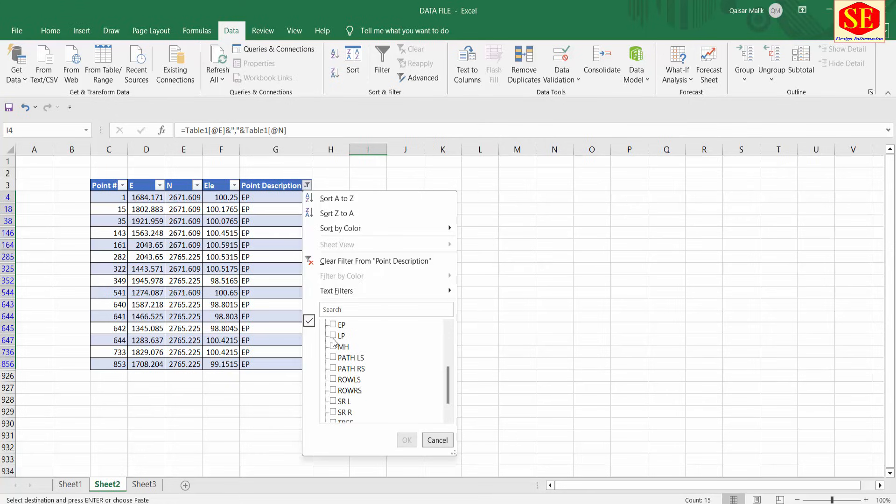
left_click(406, 440)
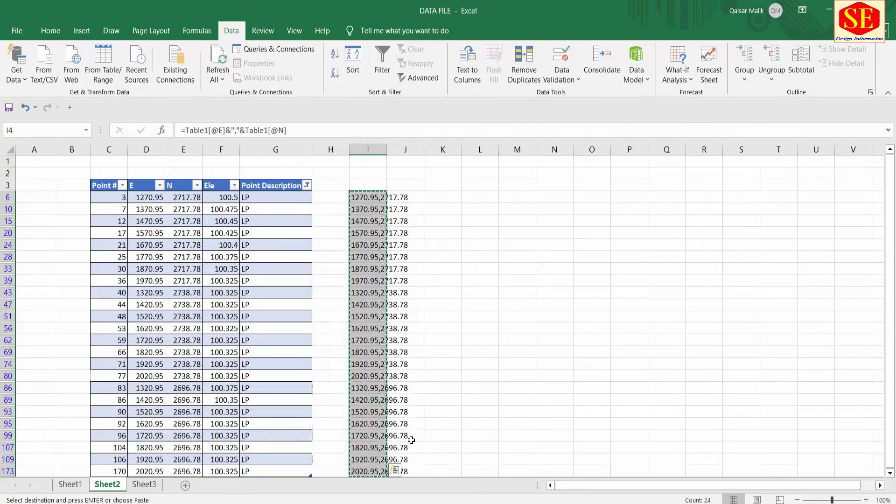
scroll(310, 364, "down", 3)
scroll(343, 312, "up", 3)
scroll(342, 311, "up", 1)
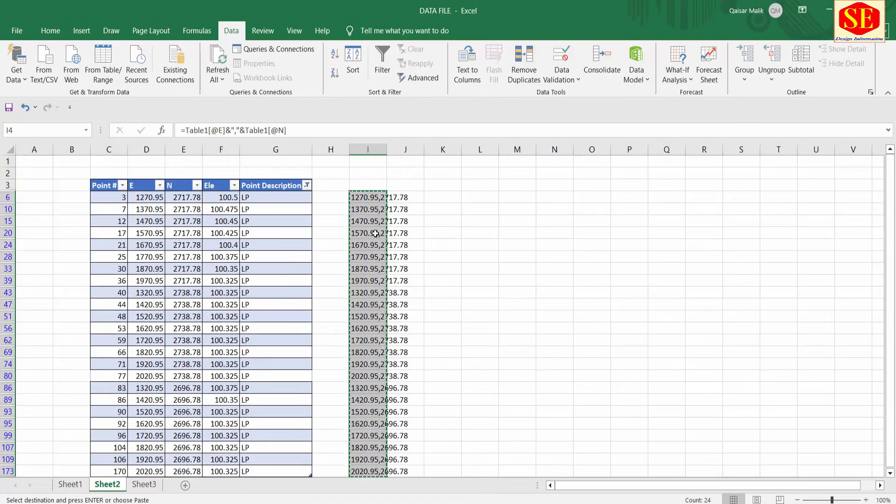
Step: Copy the LP coordinate pairs from column I, rows 6 to 173
left_click(367, 197)
double_click(387, 203)
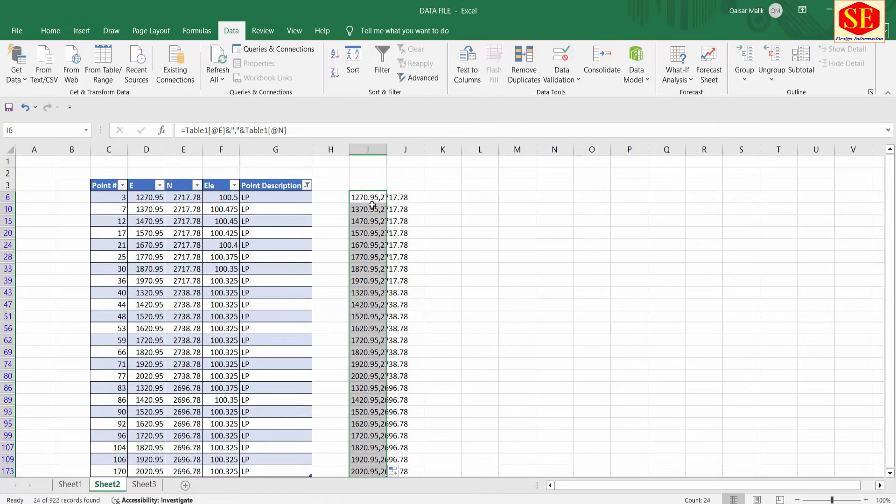
right_click(368, 200)
left_click(408, 250)
Step: Switch back to AutoCAD and start a Copy of the LP legend symbol, using its center as base point
key("alt+Tab")
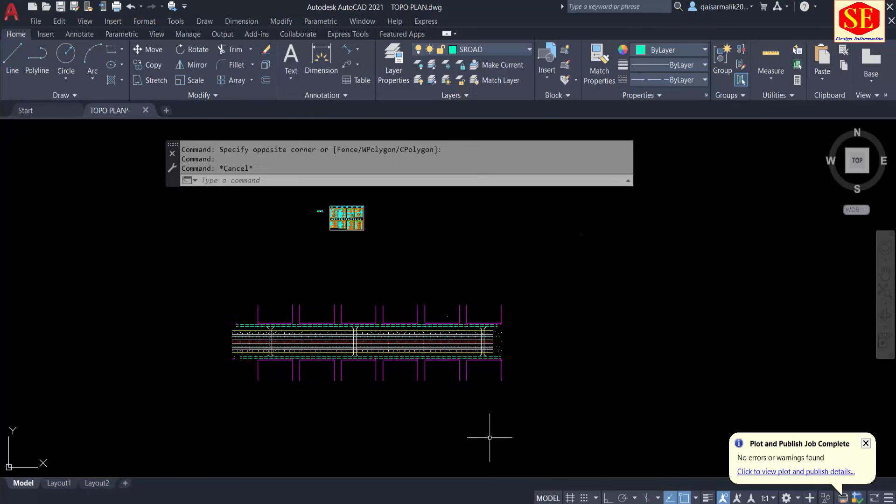
scroll(320, 200, "up", 5)
middle_click_drag(266, 220, 360, 364)
scroll(394, 340, "up", 2)
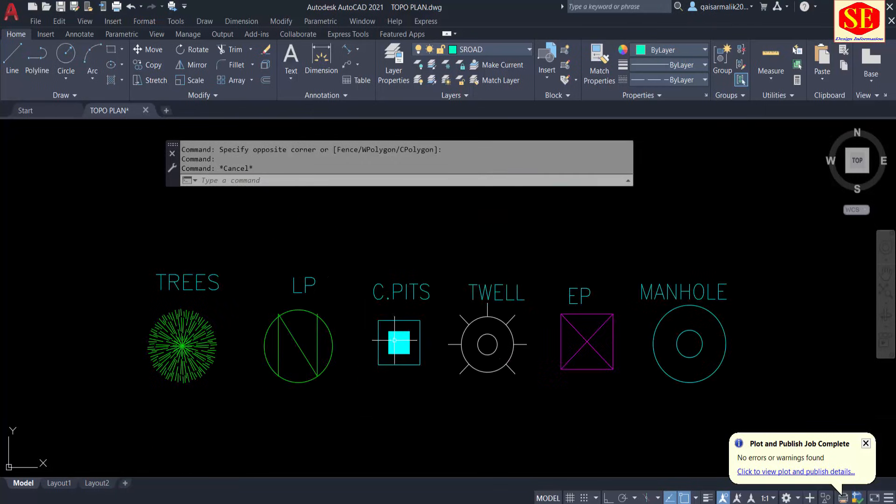
type("co")
key("Return")
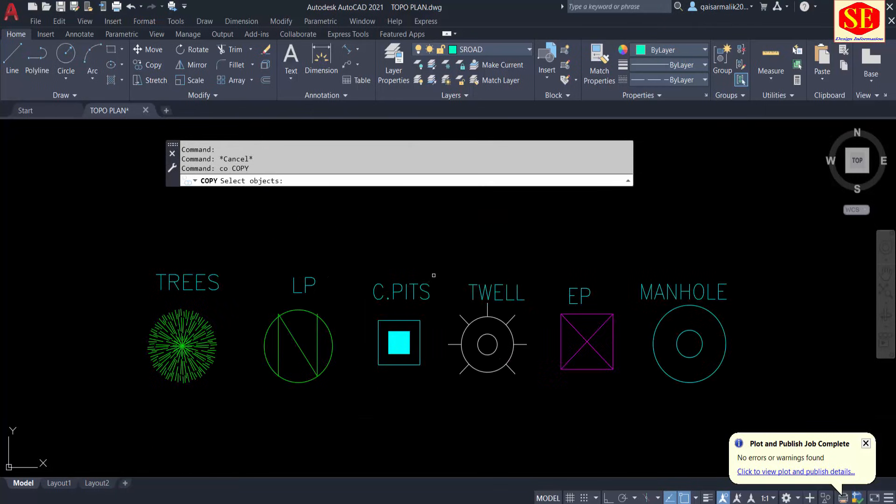
left_click(317, 317)
key("Return")
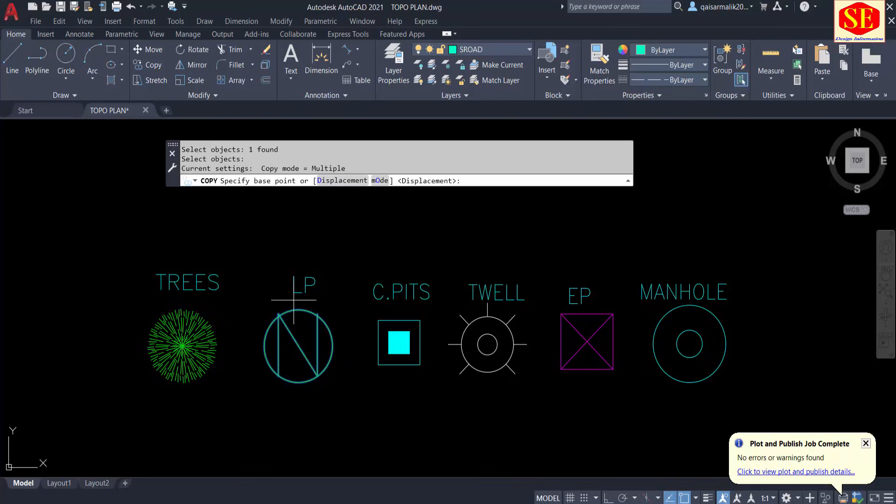
left_click(298, 346)
Step: Place copies of the LP symbol at the copied LP coordinates and look over them along the road
scroll(414, 248, "down", 10)
scroll(376, 367, "up", 6)
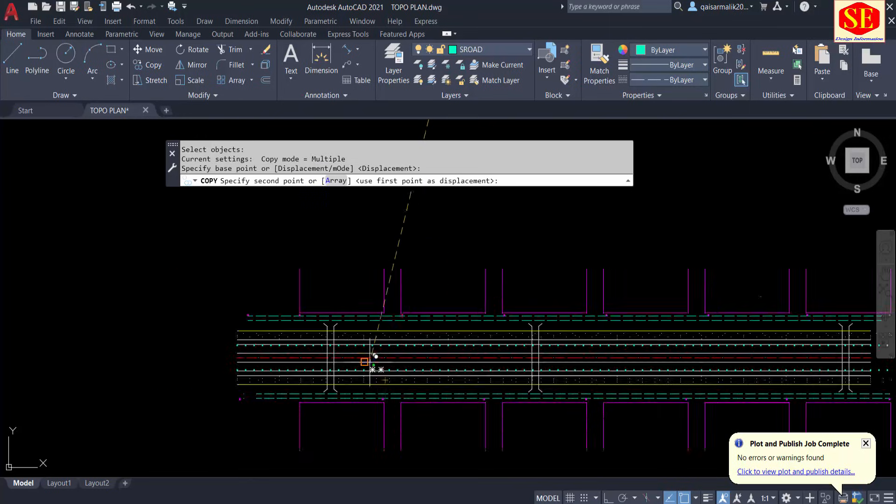
middle_click_drag(355, 363, 508, 316)
right_click(512, 181)
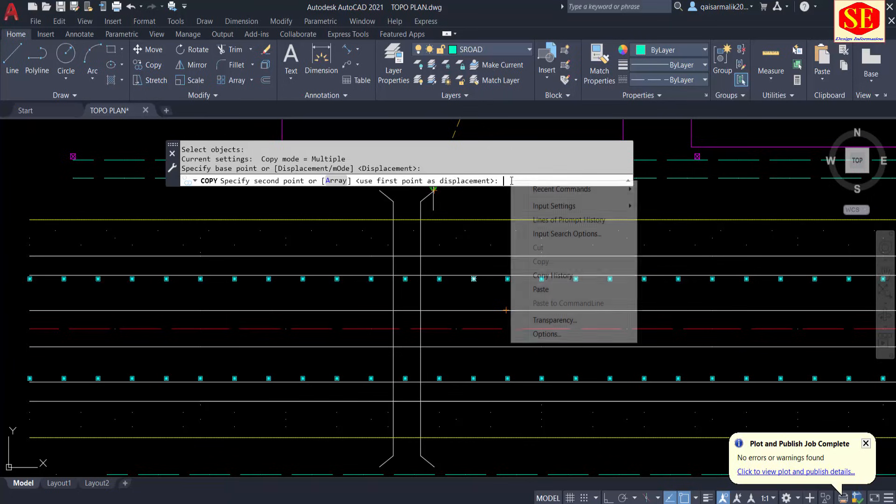
left_click(538, 287)
scroll(394, 270, "down", 2)
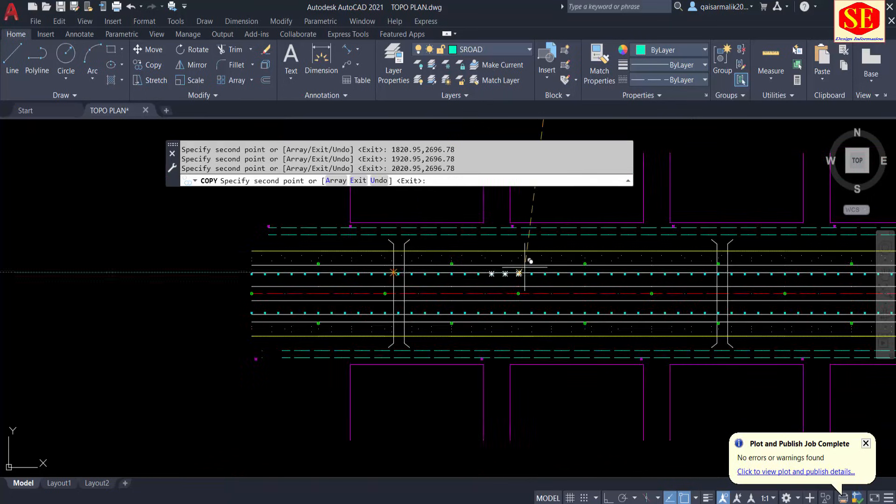
key("Escape")
scroll(288, 284, "up", 2)
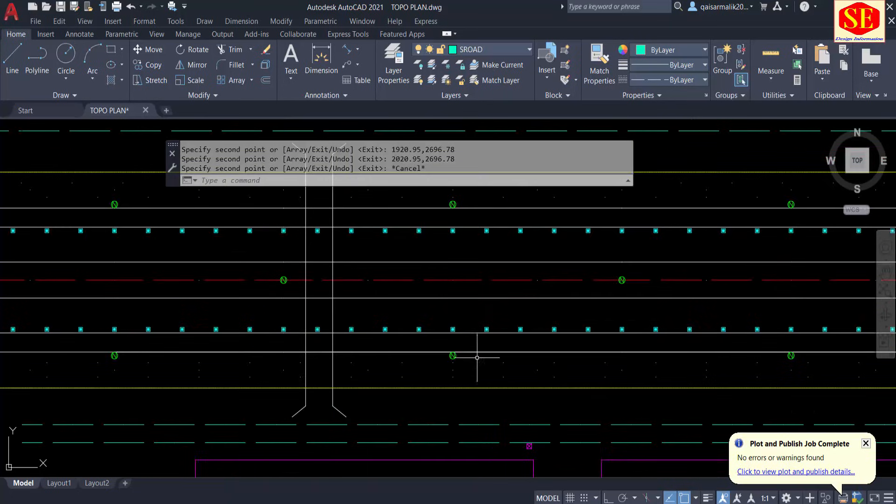
middle_click_drag(733, 348, 360, 336)
middle_click_drag(710, 360, 422, 361)
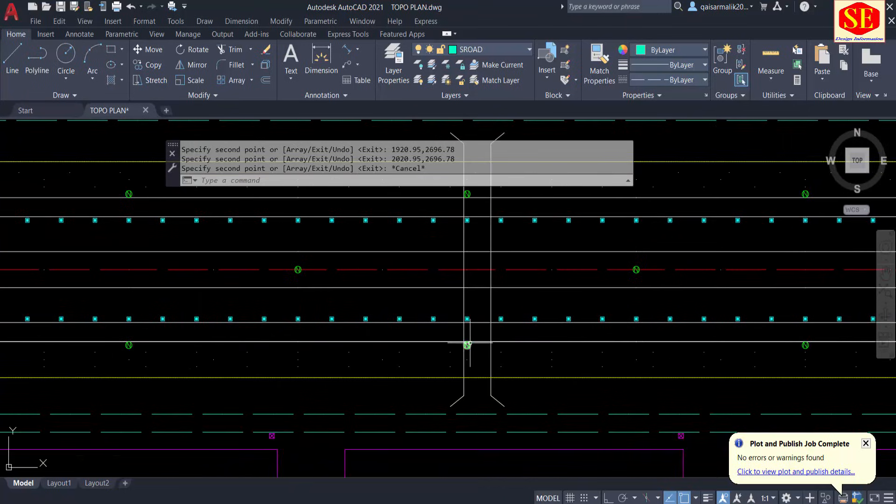
scroll(470, 343, "down", 1)
middle_click_drag(640, 317, 492, 329)
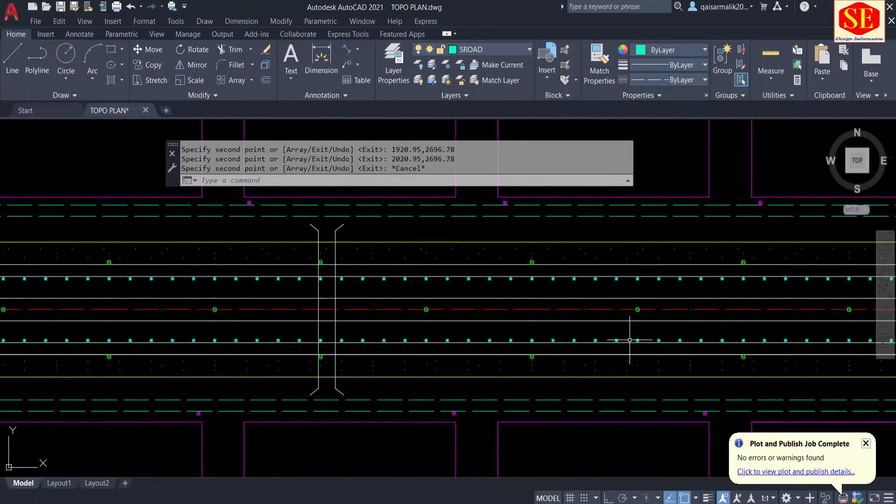
scroll(491, 282, "down", 2)
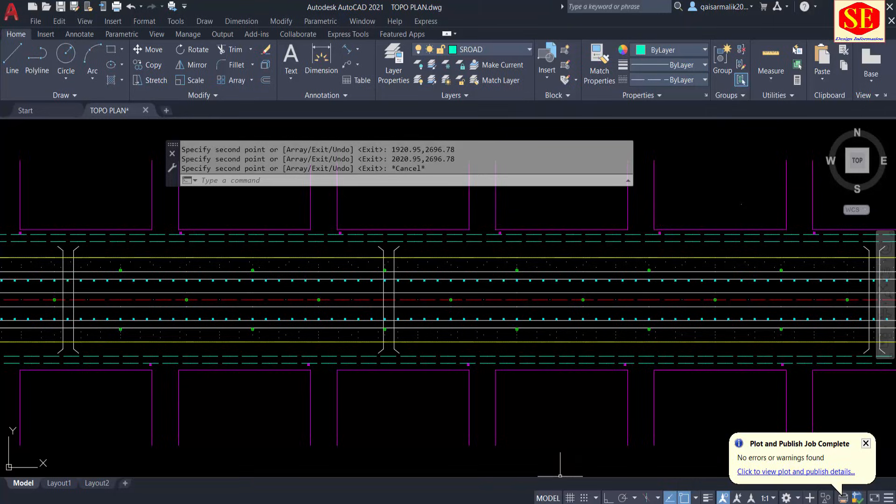
Step: Switch to Excel and filter Point Description to show only the MH points
key("alt+Tab")
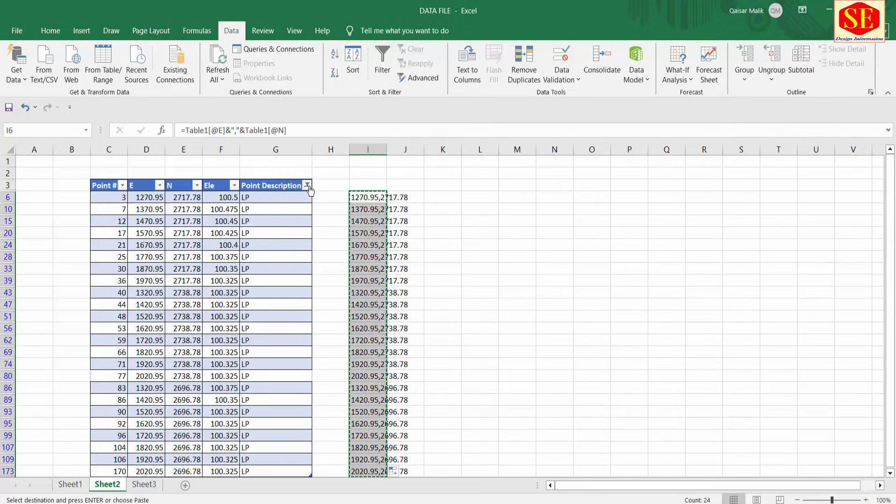
left_click(308, 186)
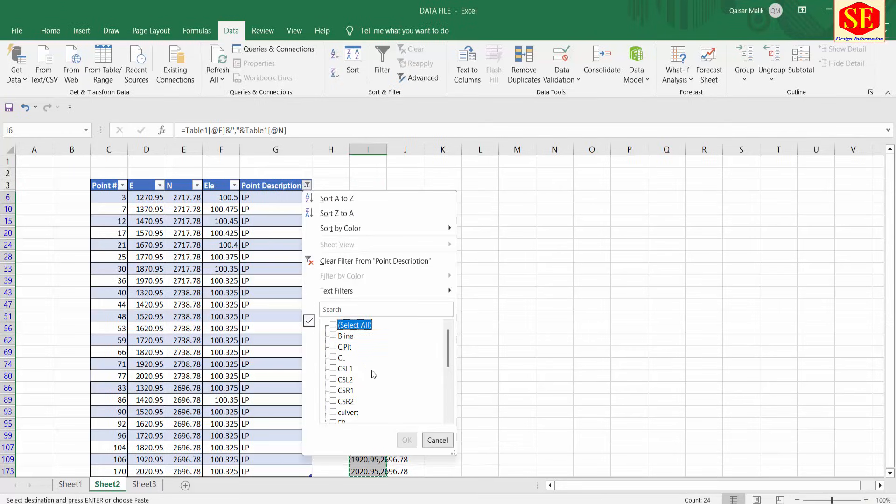
scroll(373, 374, "down", 3)
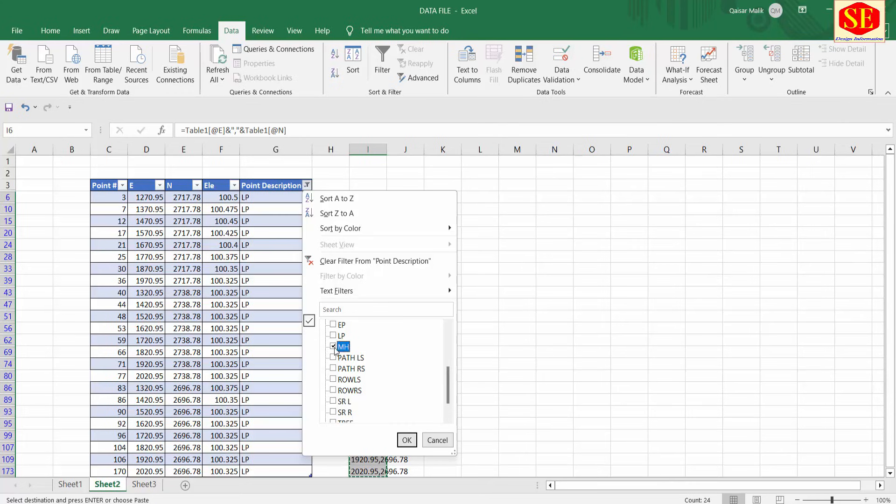
left_click(408, 440)
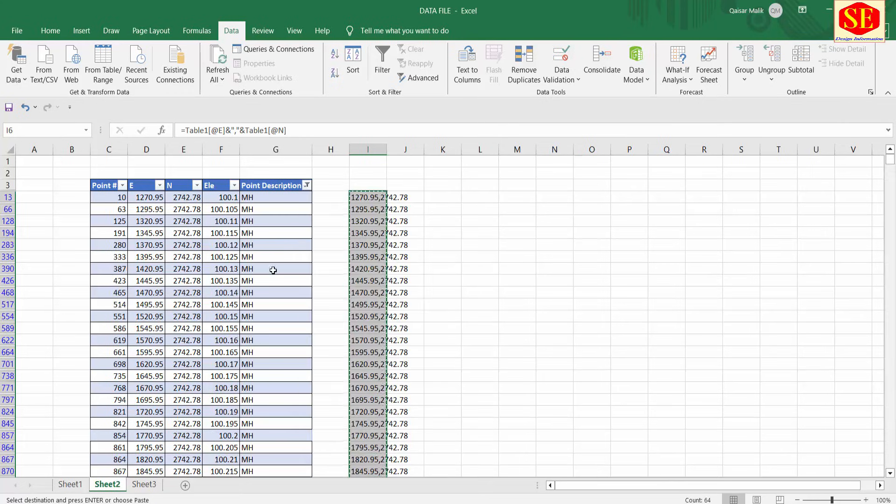
Step: Copy the MH coordinate pairs from column I, starting at row 13 and running to the end of the filtered list
left_click(283, 198)
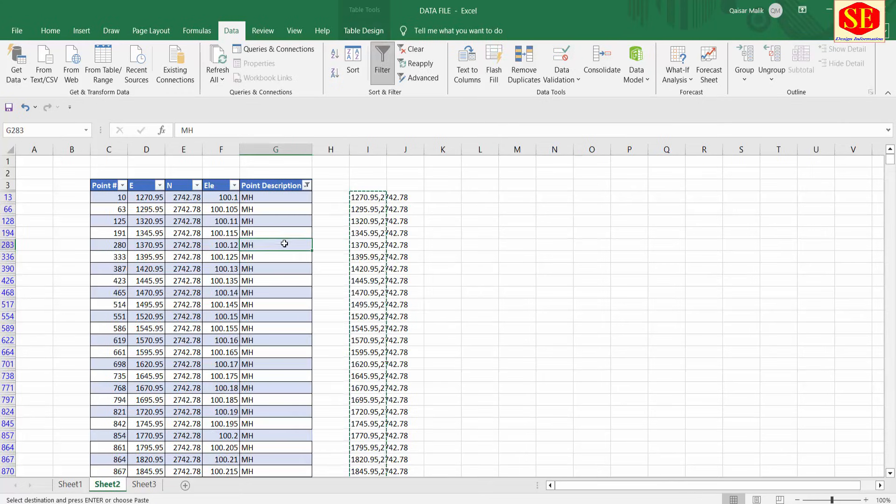
left_click(355, 199)
key("ctrl+shift+Down")
right_click(375, 201)
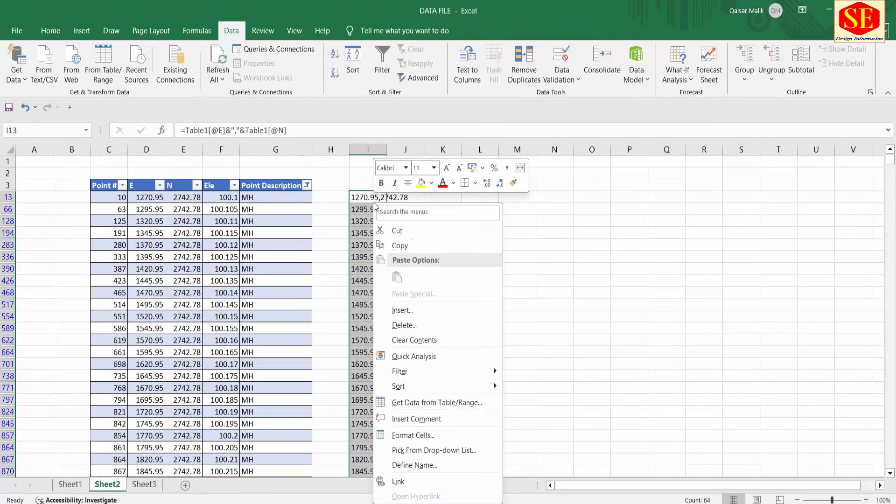
left_click(399, 244)
Step: Switch to AutoCAD and start a Copy of the MANHOLE legend symbol, using its center as base point
key("alt+Tab")
scroll(455, 217, "down", 4)
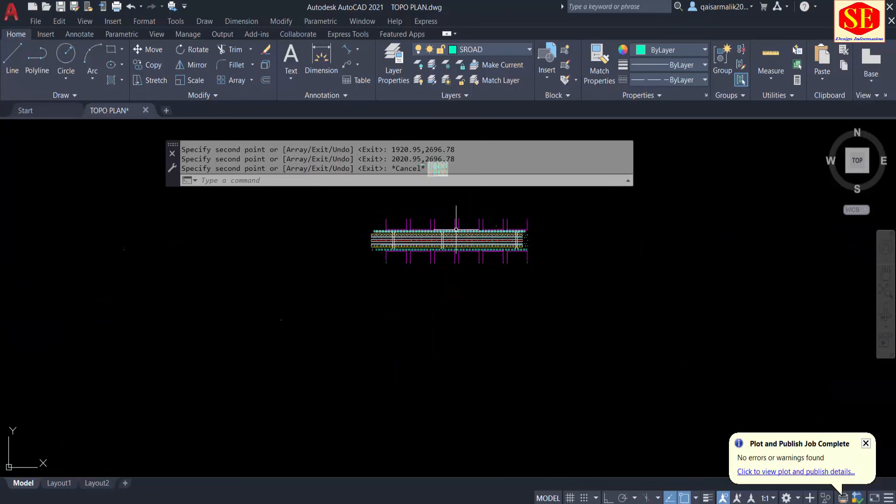
middle_click_drag(456, 216, 474, 322)
scroll(446, 286, "up", 5)
scroll(390, 211, "up", 8)
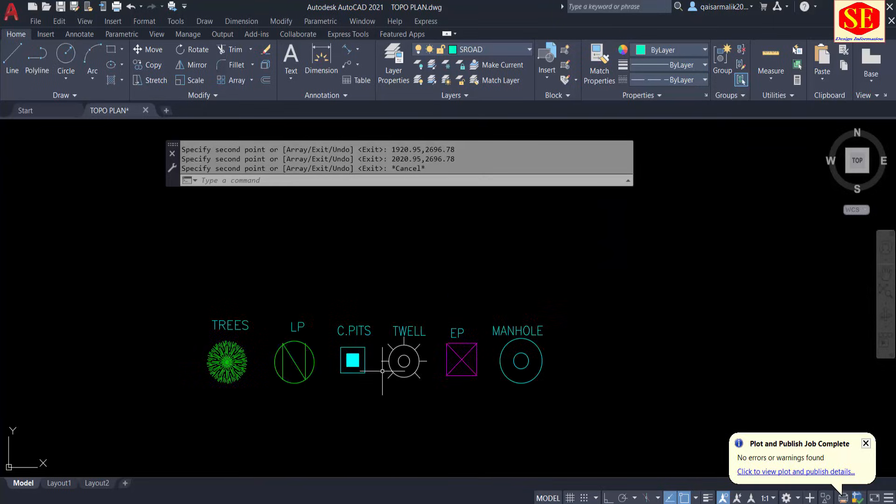
type("co")
key("Return")
left_click(518, 341)
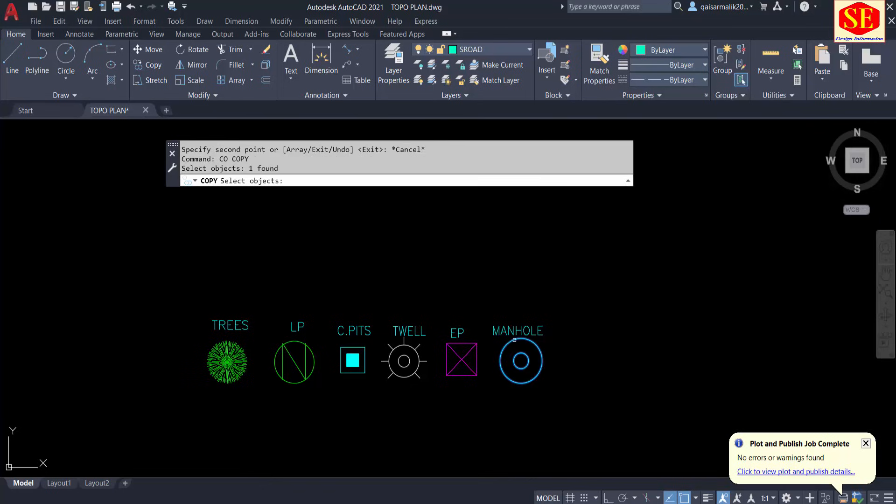
key("Return")
left_click(521, 361)
Step: Place manhole symbol copies at the copied MH coordinates and check them along the road
scroll(520, 361, "down", 6)
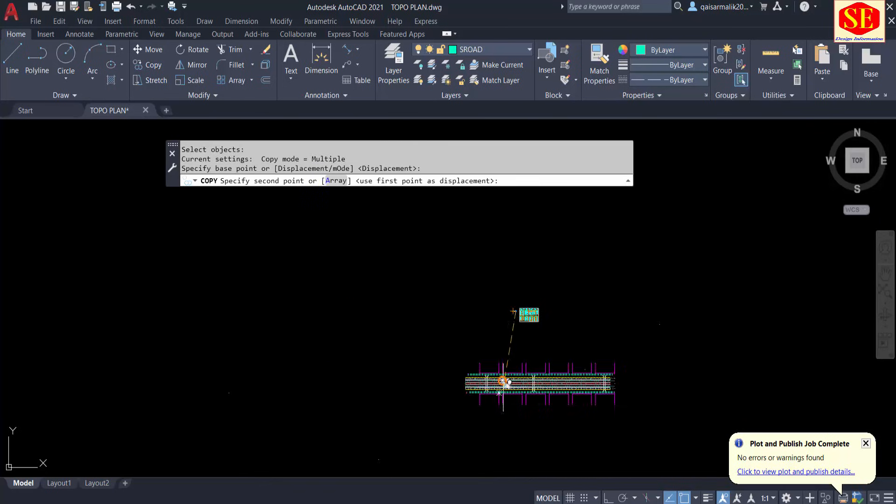
scroll(500, 336, "up", 6)
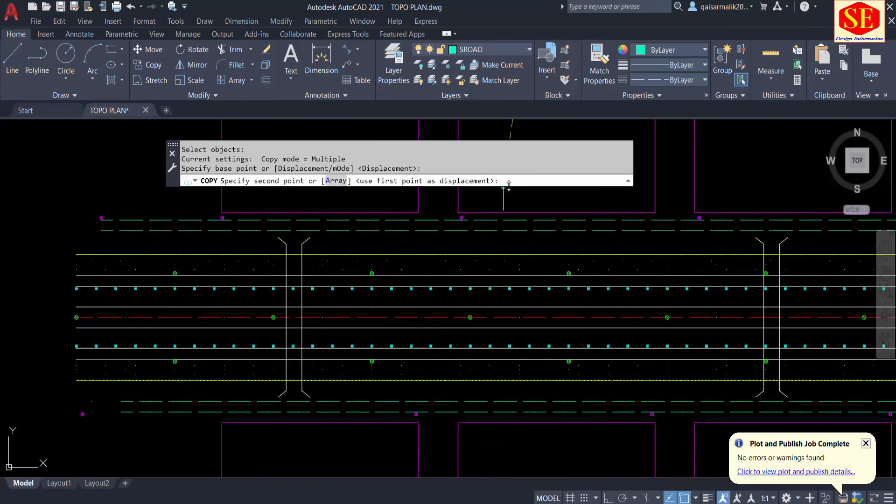
right_click(512, 182)
left_click(531, 290)
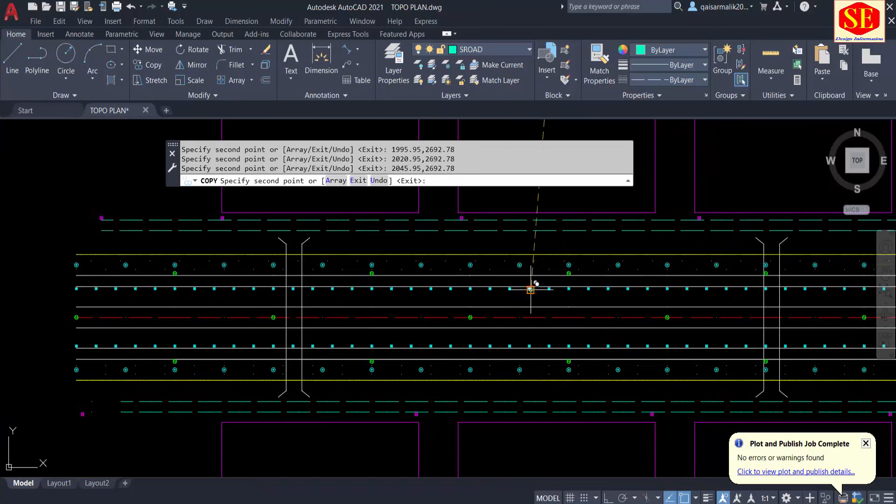
key("Escape")
scroll(177, 264, "up", 4)
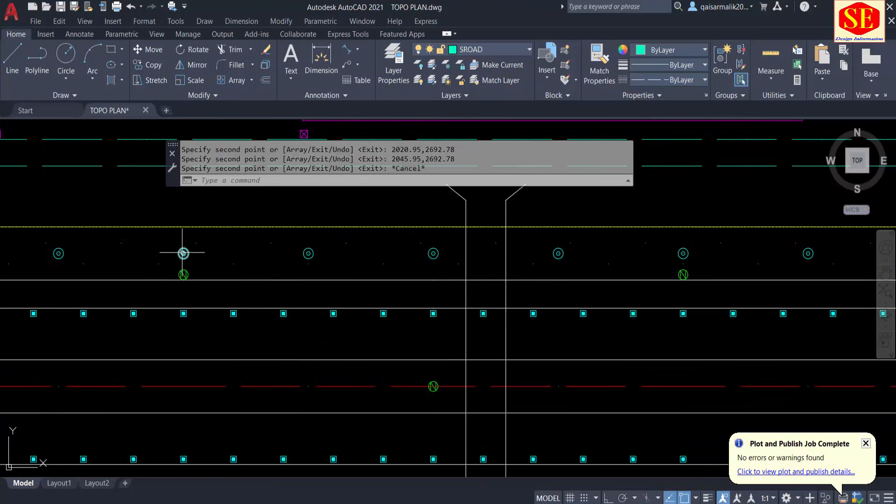
scroll(334, 282, "down", 8)
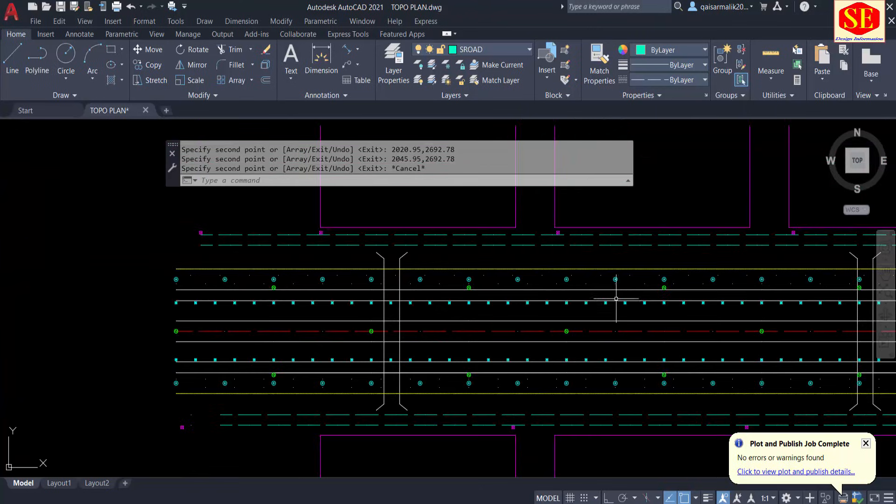
middle_click_drag(766, 340, 682, 342)
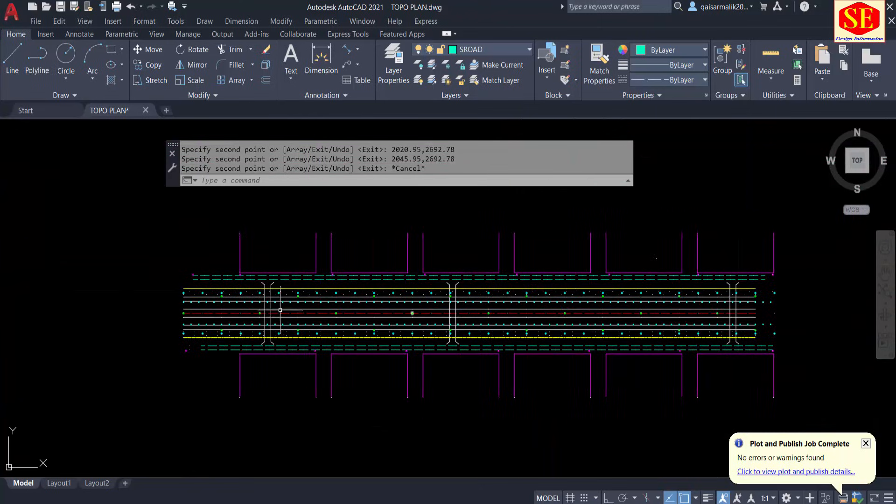
Step: Switch to Excel and filter Point Description to show only the TREE points
key("alt+Tab")
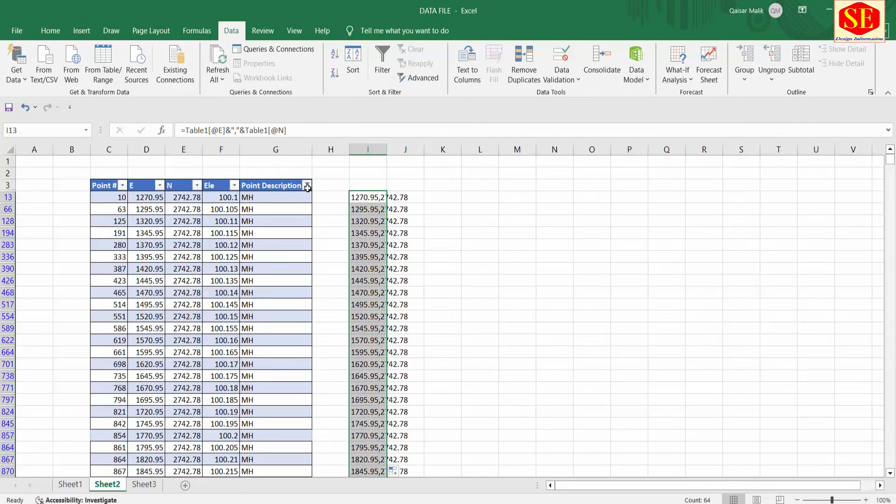
left_click(307, 185)
scroll(379, 355, "down", 3)
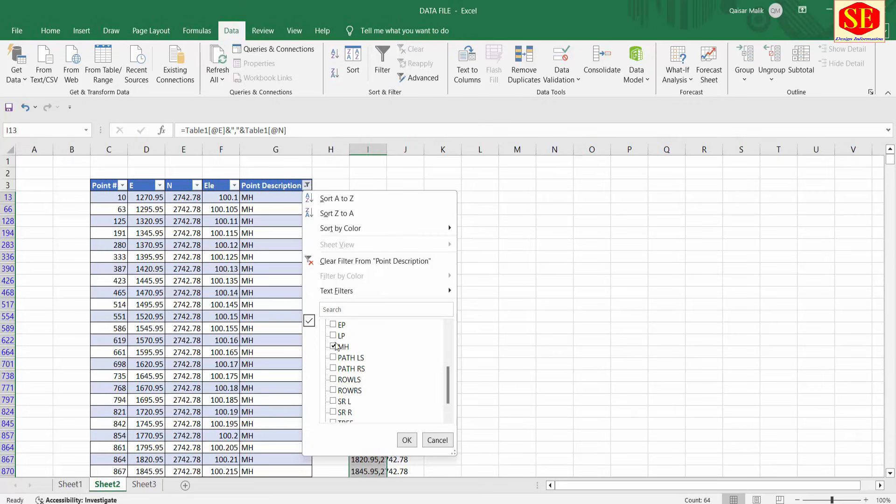
left_click(335, 348)
scroll(370, 381, "down", 2)
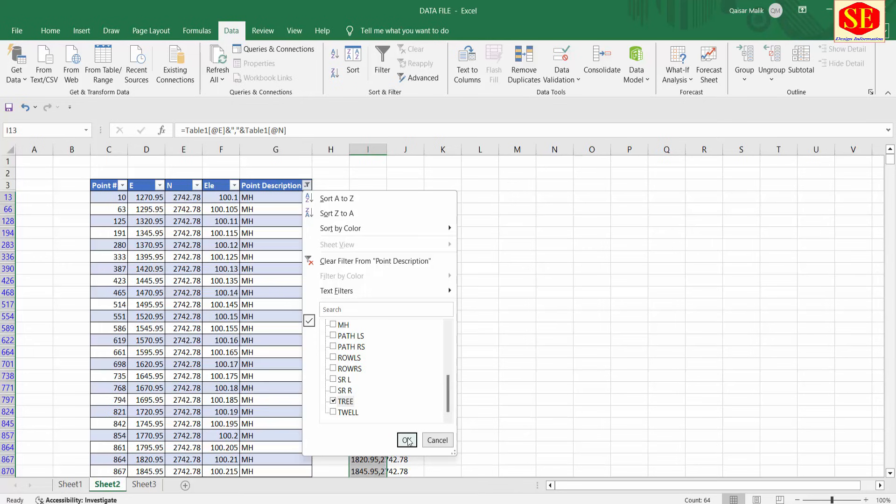
left_click(406, 440)
Step: Copy the TREE coordinate pairs from column I, starting at row 23 and running to the end of the filtered list
scroll(461, 287, "down", 4)
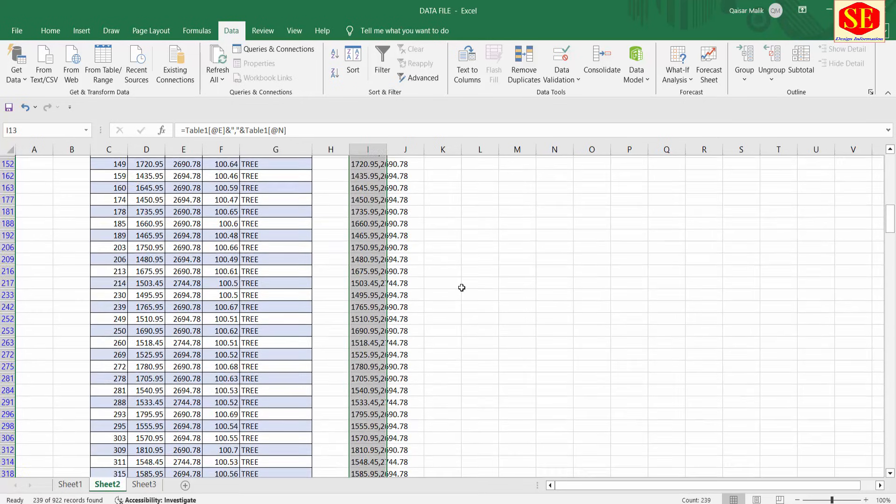
scroll(461, 287, "up", 4)
left_click(368, 200)
double_click(385, 203)
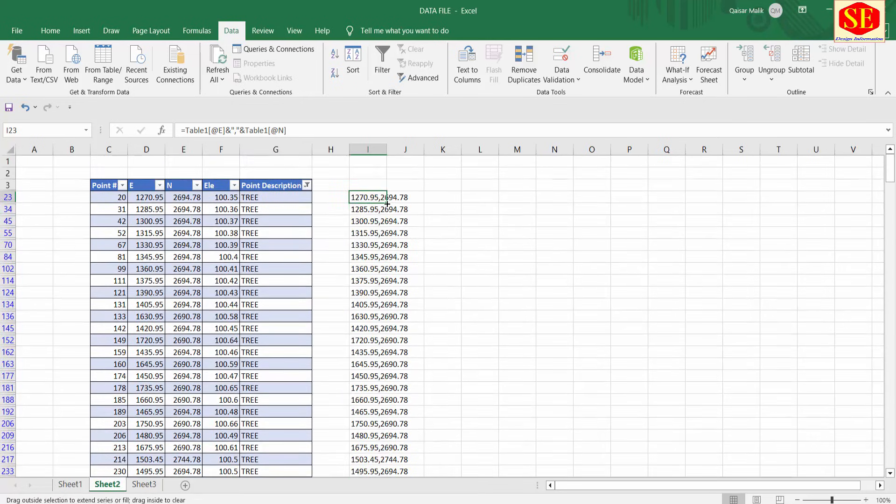
right_click(380, 201)
left_click(406, 243)
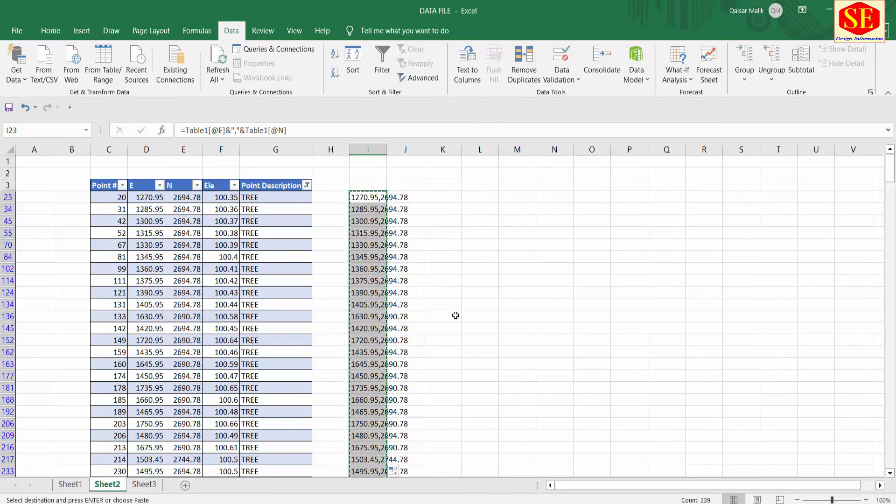
scroll(525, 368, "down", 1)
Step: Switch back to AutoCAD and go to the TREES symbol in the legend
left_click(617, 455)
scroll(456, 255, "down", 8)
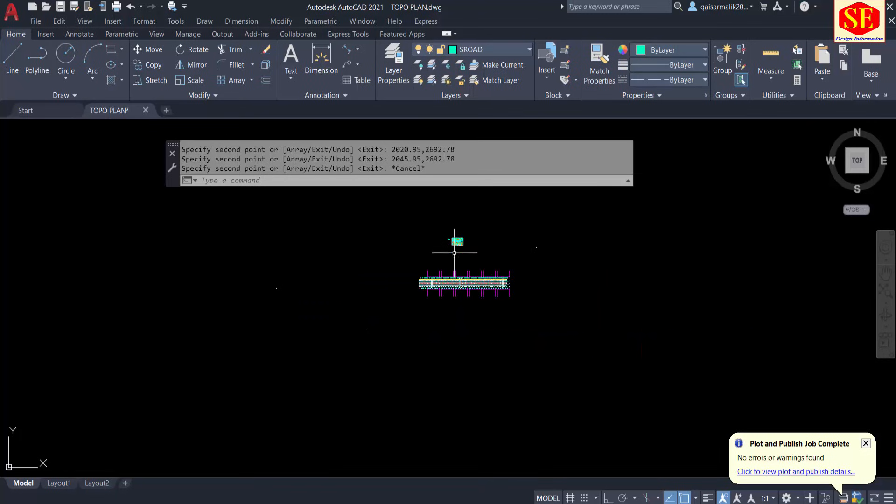
scroll(443, 236, "up", 18)
scroll(314, 251, "up", 4)
type("co")
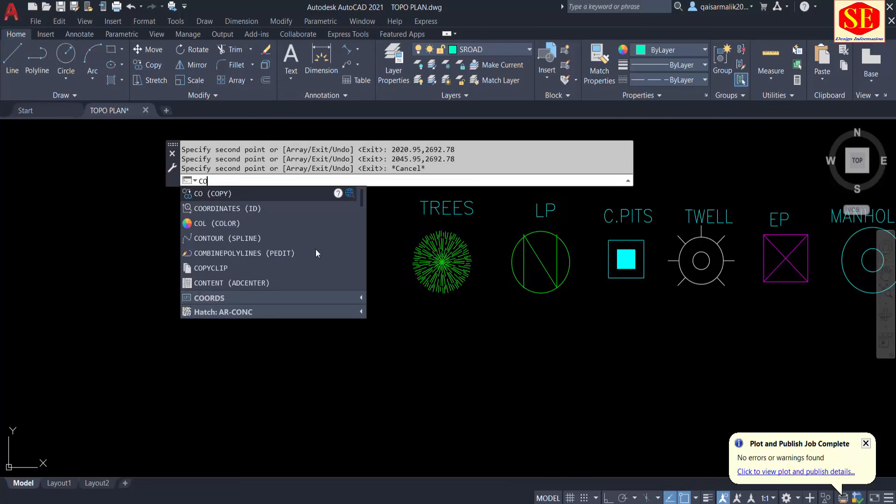
key("Return")
left_click(442, 255)
scroll(443, 256, "up", 6)
right_click(443, 256)
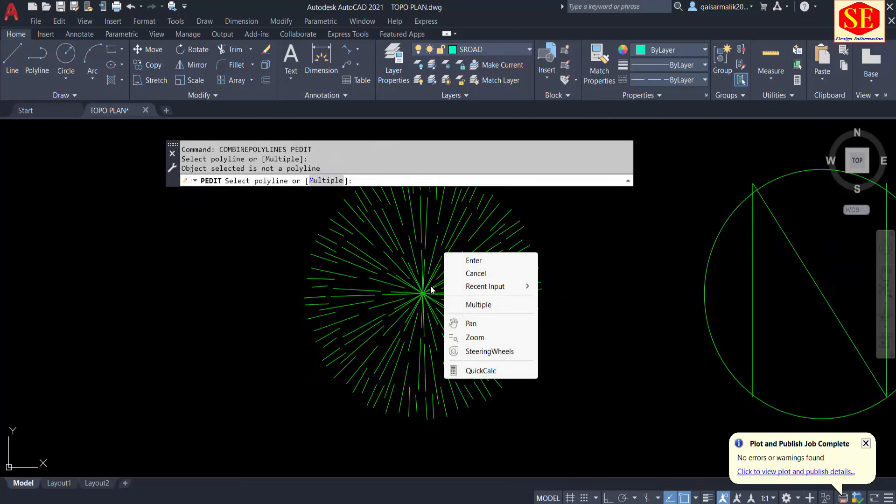
key("Escape")
left_click(422, 259)
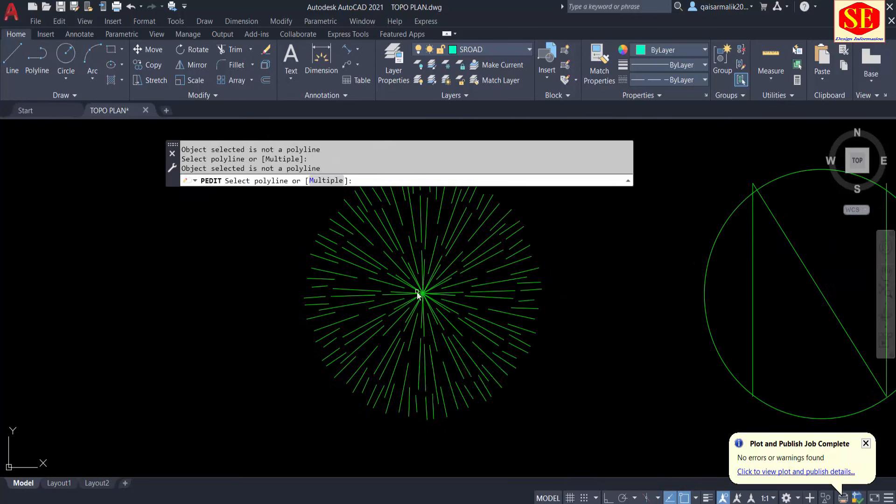
key("Escape")
Step: Start a Copy of the TREES legend symbol, using its center as base point
type("co")
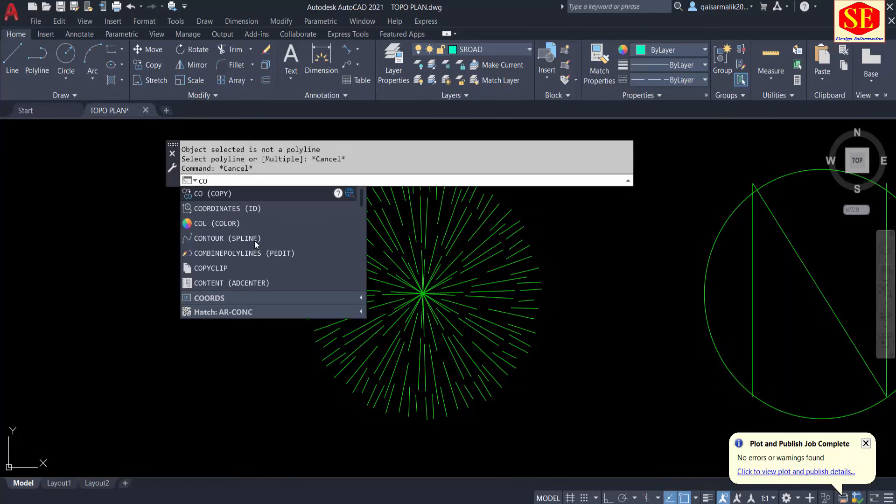
left_click(219, 194)
left_click(389, 227)
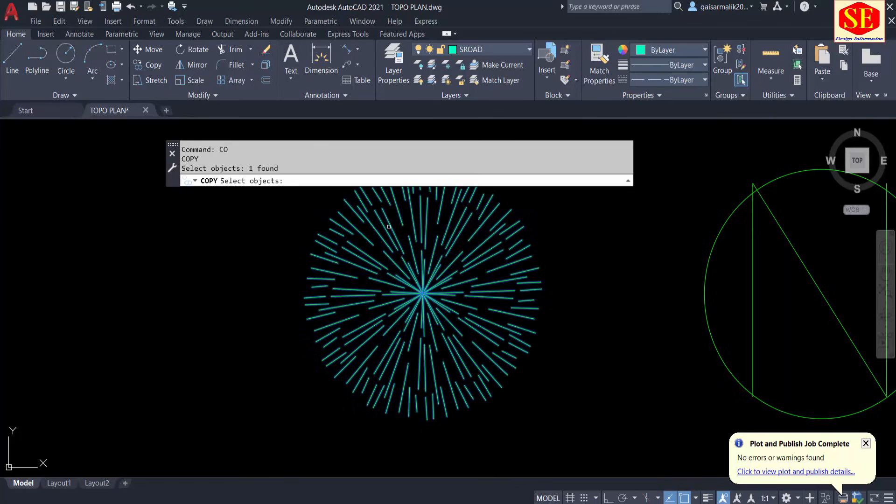
key("Return")
left_click(399, 249)
Step: Place tree symbol copies at all the copied TREE coordinates along the road, then end the Copy command
scroll(440, 240, "down", 5)
scroll(462, 419, "up", 4)
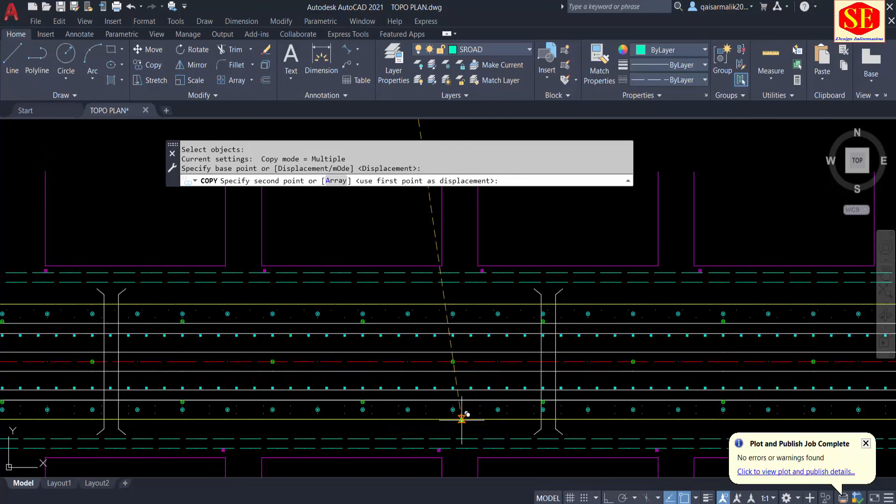
mouse_move(490, 362)
middle_mouse_down()
mouse_move(716, 350)
mouse_move(705, 347)
middle_mouse_up()
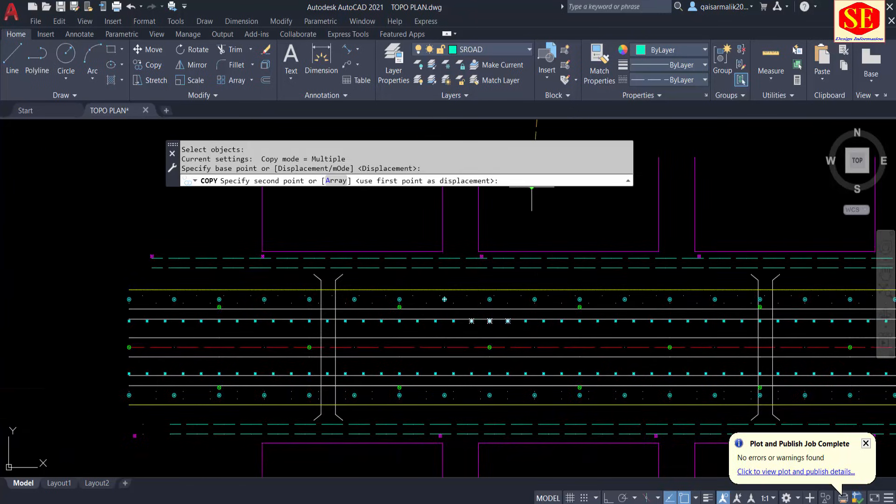
right_click(510, 181)
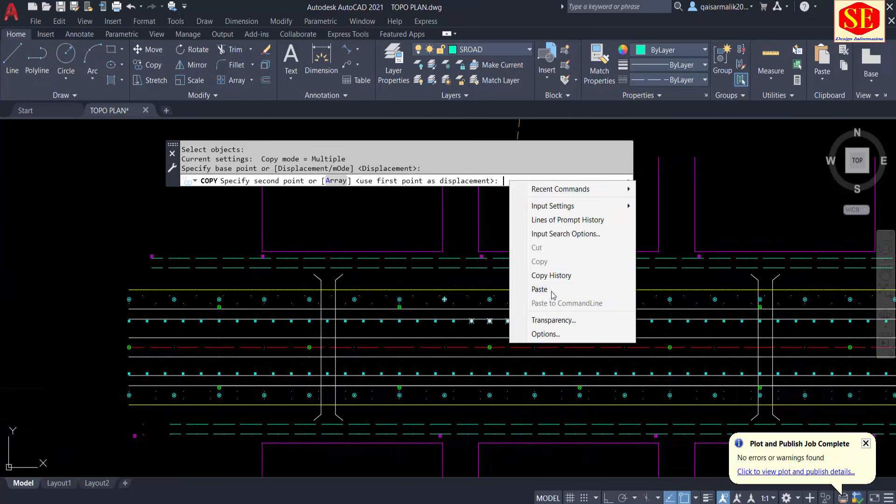
left_click(536, 290)
scroll(248, 275, "down", 2)
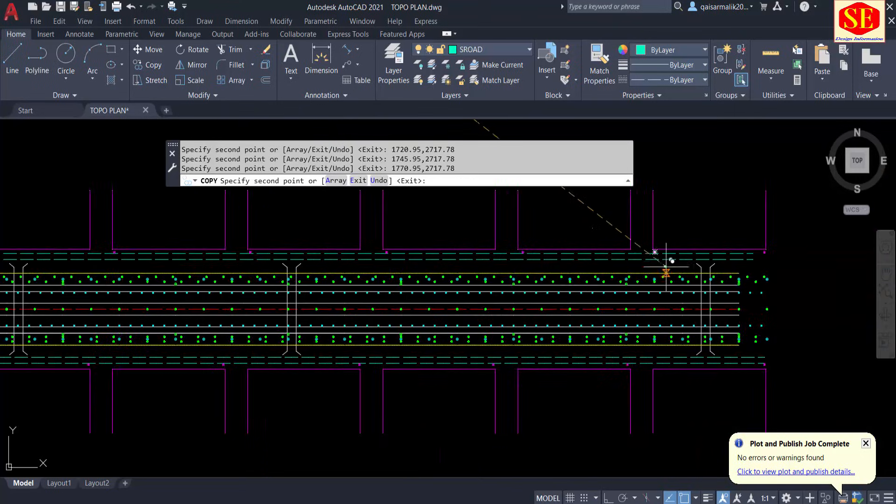
scroll(676, 256, "up", 5)
key("Escape")
Step: Examine the placed tree symbols along the road's center line and both verges, in relation to the manholes, light poles and catch pits
scroll(563, 356, "up", 2)
scroll(576, 278, "down", 2)
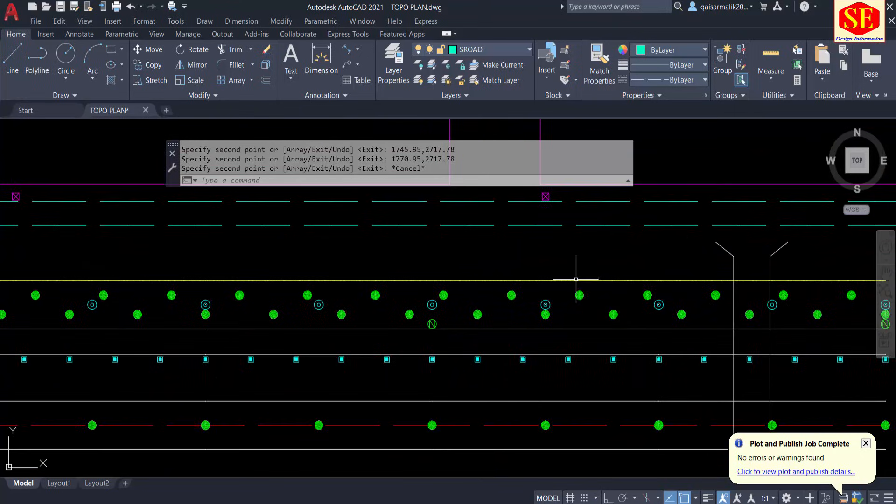
middle_click_drag(523, 403, 695, 344)
middle_click_drag(433, 362, 616, 363)
scroll(694, 344, "down", 2)
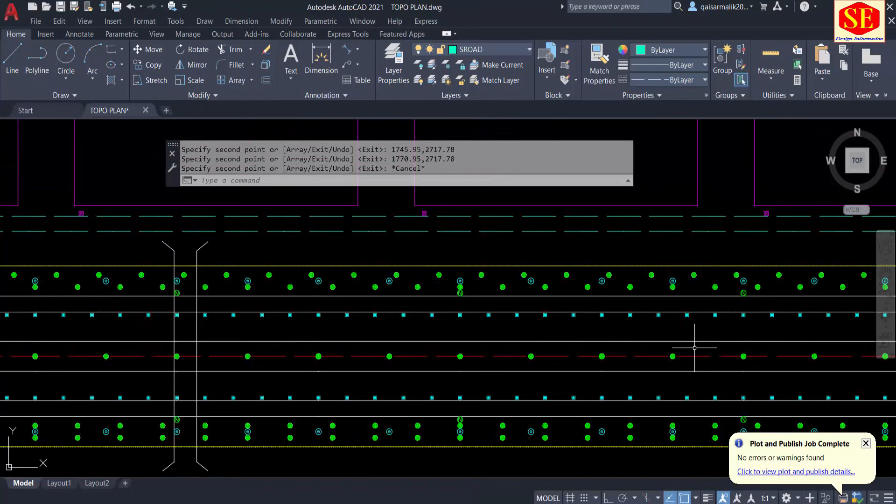
middle_click_drag(326, 350, 699, 347)
middle_click_drag(335, 332, 609, 336)
middle_click_drag(185, 336, 494, 338)
scroll(240, 314, "up", 2)
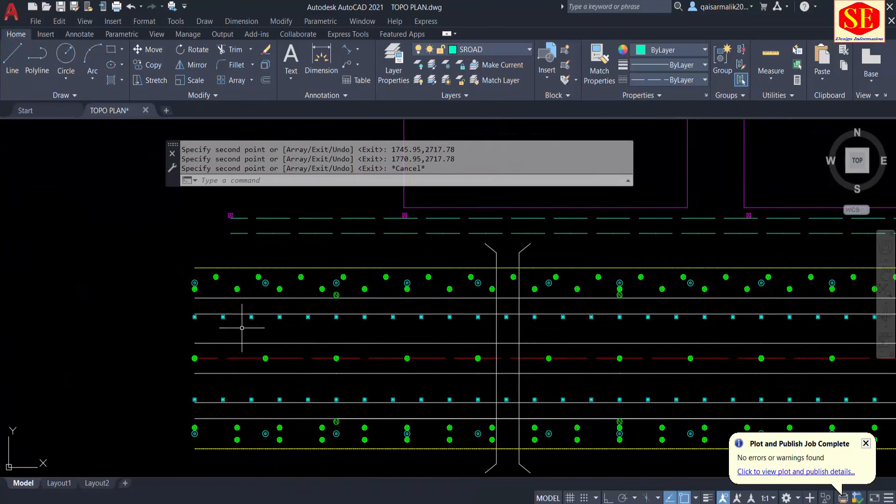
scroll(262, 285, "up", 2)
scroll(280, 338, "down", 3)
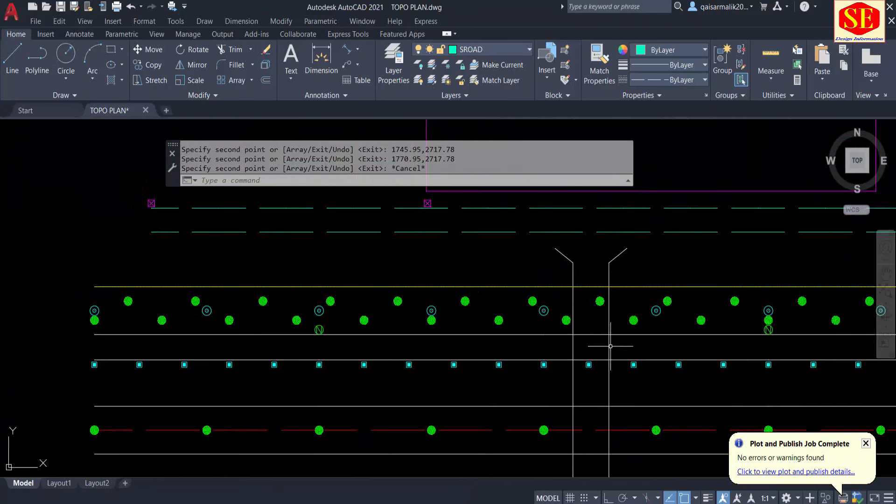
mouse_move(607, 345)
middle_mouse_down()
mouse_move(322, 310)
mouse_move(474, 326)
middle_mouse_up()
middle_click_drag(517, 368, 512, 317)
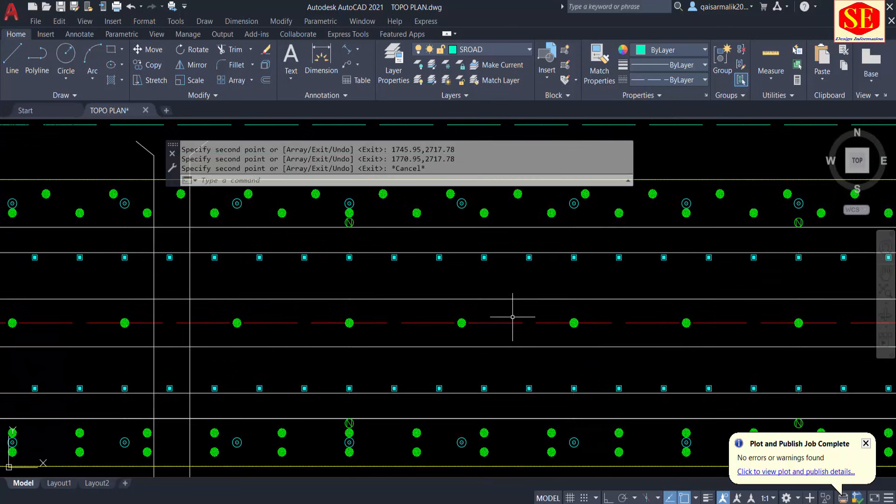
scroll(344, 318, "down", 2)
mouse_move(331, 334)
middle_mouse_down()
mouse_move(657, 338)
mouse_move(577, 343)
mouse_move(358, 306)
middle_mouse_up()
scroll(544, 321, "down", 2)
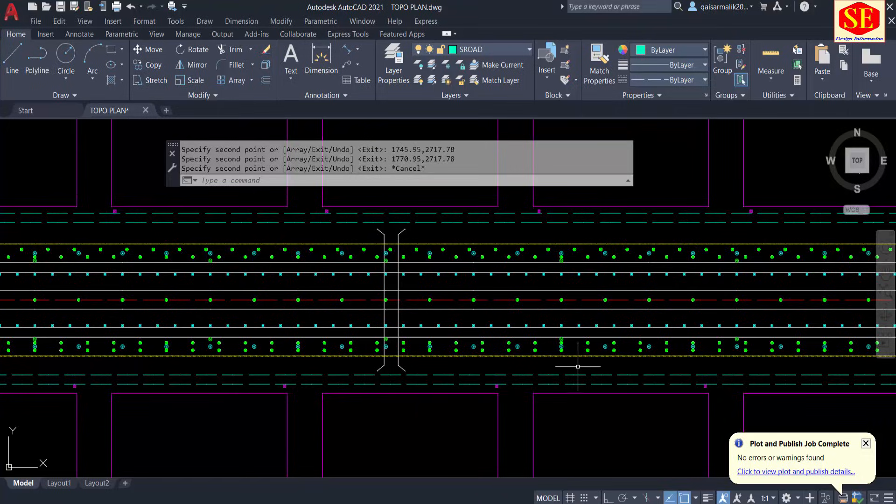
scroll(578, 365, "up", 4)
scroll(565, 324, "down", 1)
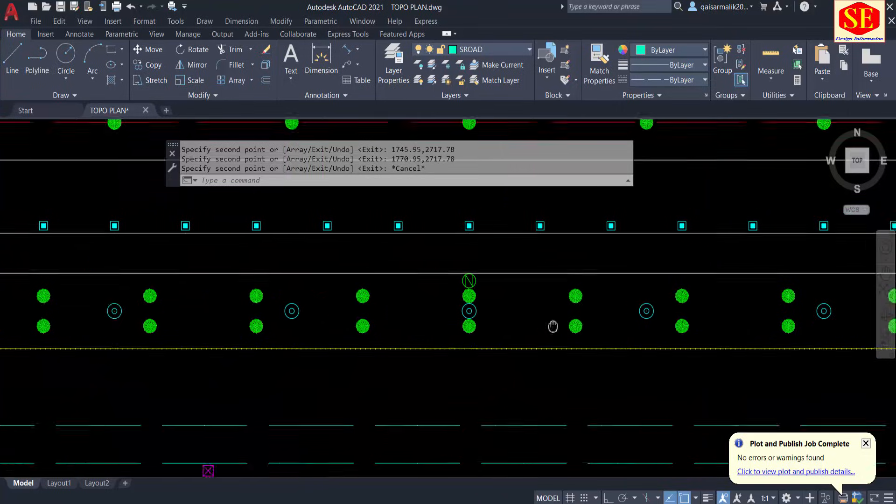
scroll(88, 314, "down", 1)
scroll(170, 303, "down", 1)
middle_click_drag(540, 334, 391, 340)
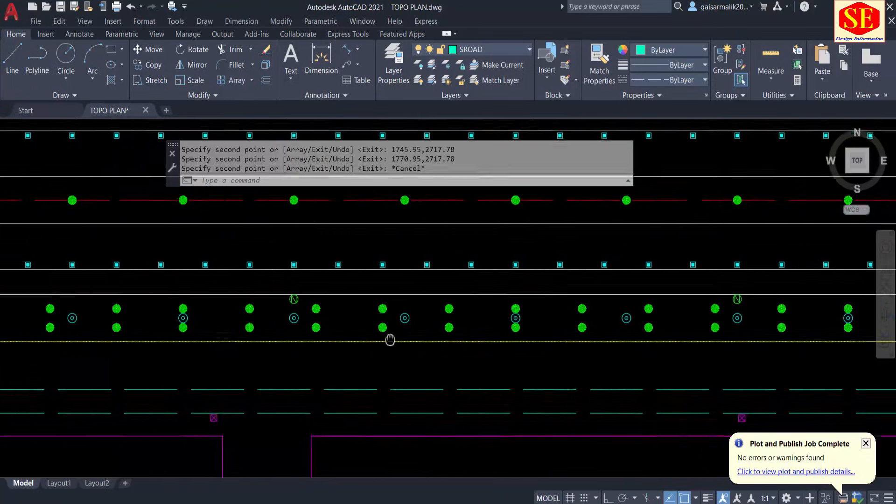
Step: Examine the tree symbols near the road's east end, around the crossing and beyond the road lines
middle_click_drag(581, 340, 411, 316)
scroll(462, 328, "down", 2)
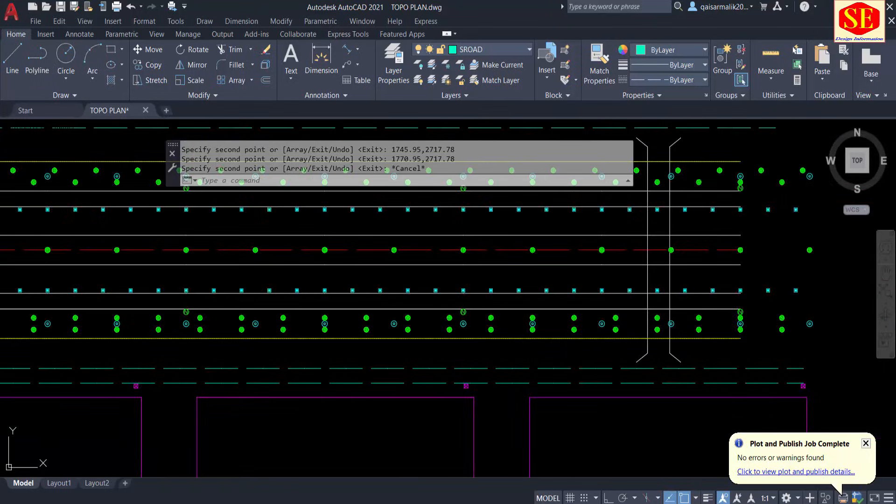
key("Escape")
scroll(798, 329, "up", 3)
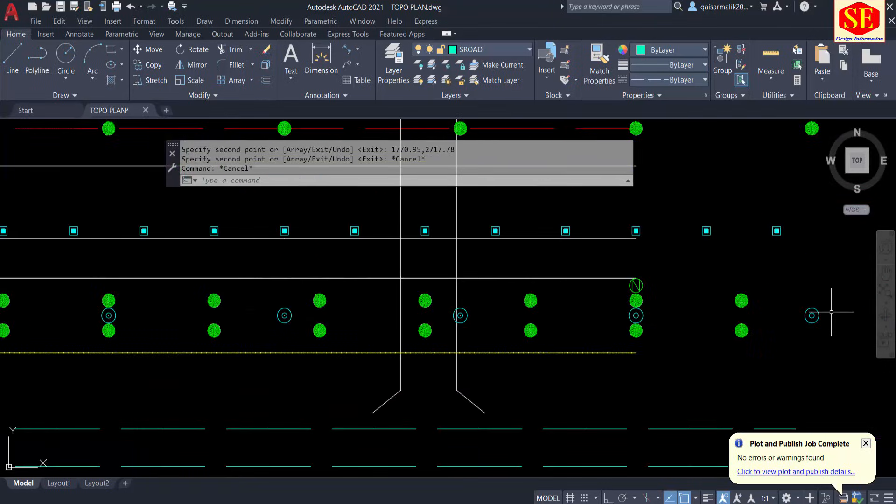
scroll(741, 315, "down", 5)
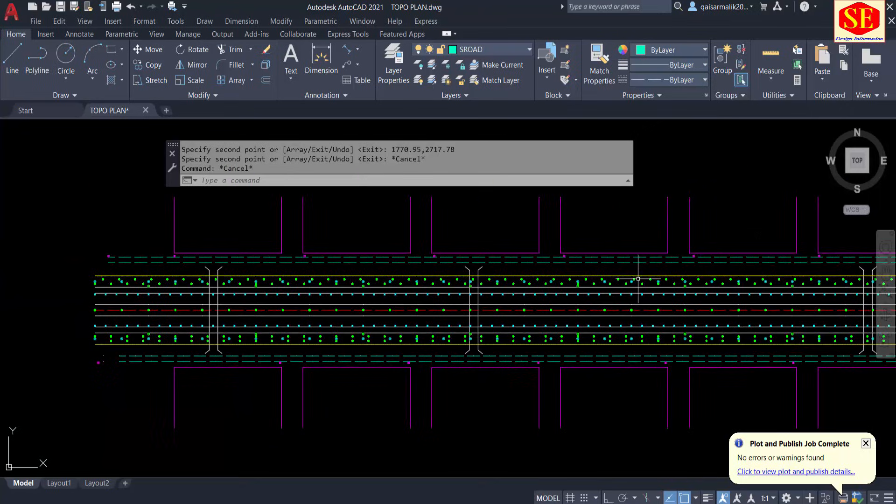
Step: Switch to Excel and filter the Point Description column to show only TWELL points
key("alt+Tab")
scroll(289, 317, "up", 2)
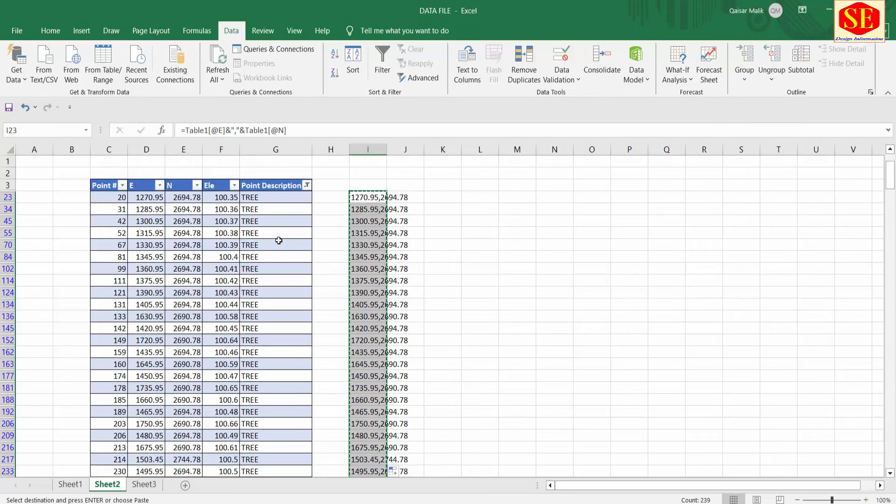
left_click(306, 185)
scroll(371, 366, "down", 5)
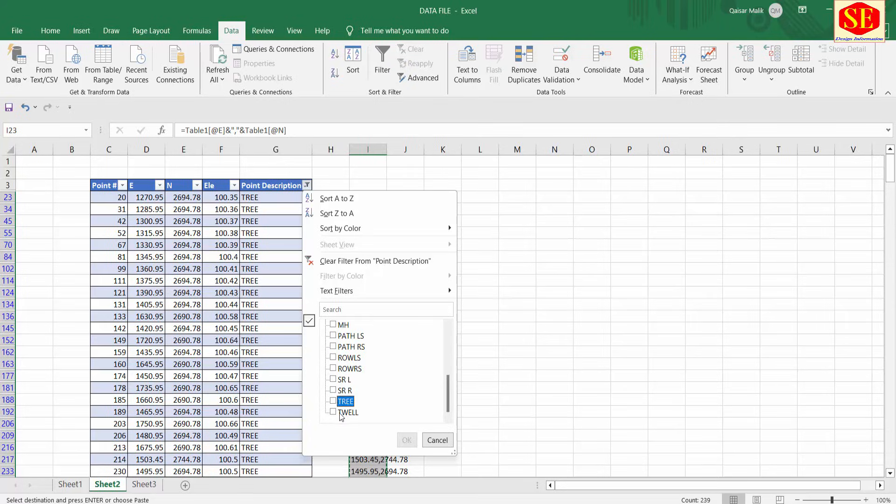
left_click(407, 440)
left_click(398, 294)
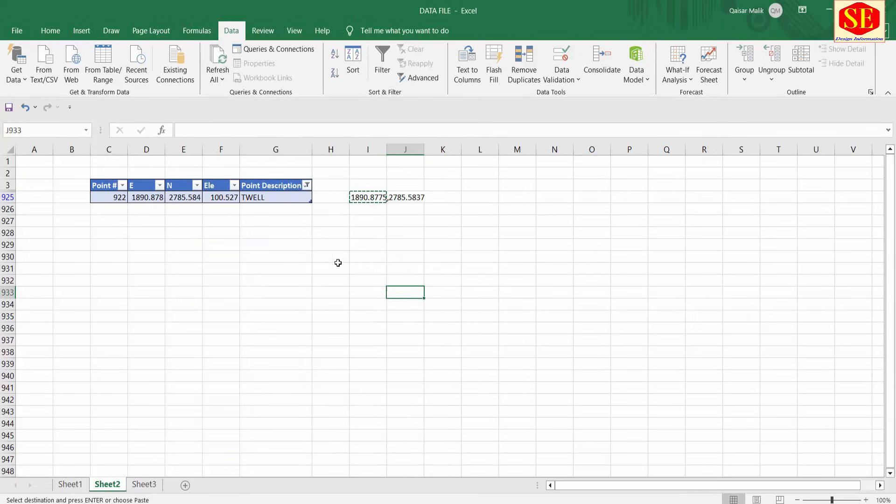
Step: Clear the previous copy selection and copy the combined TWELL coordinate in cell I925
key("Escape")
left_click(359, 197)
right_click(359, 198)
left_click(373, 240)
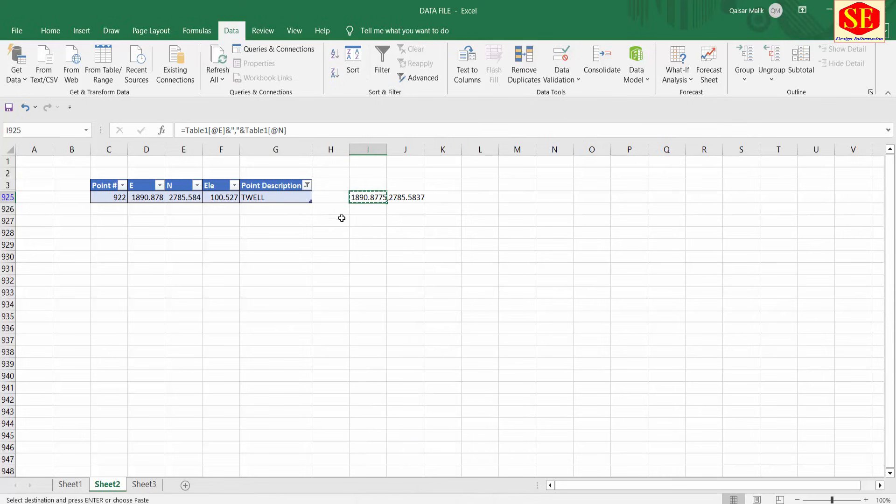
Step: Switch back to AutoCAD and start a Copy of the TWELL legend symbol, using its center as base point
key("alt+Tab")
scroll(384, 276, "down", 5)
middle_click_drag(385, 256, 392, 341)
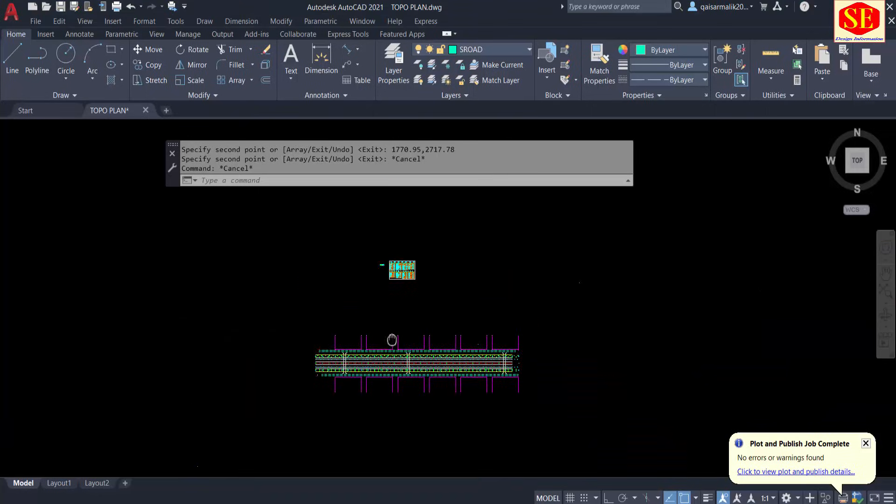
scroll(376, 266, "up", 8)
middle_click_drag(366, 235, 381, 419)
scroll(373, 361, "up", 10)
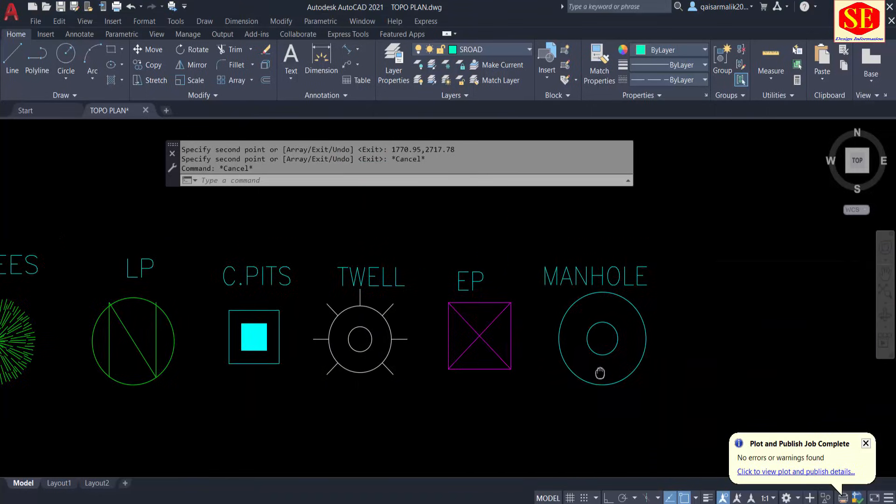
type("Co")
key("Return")
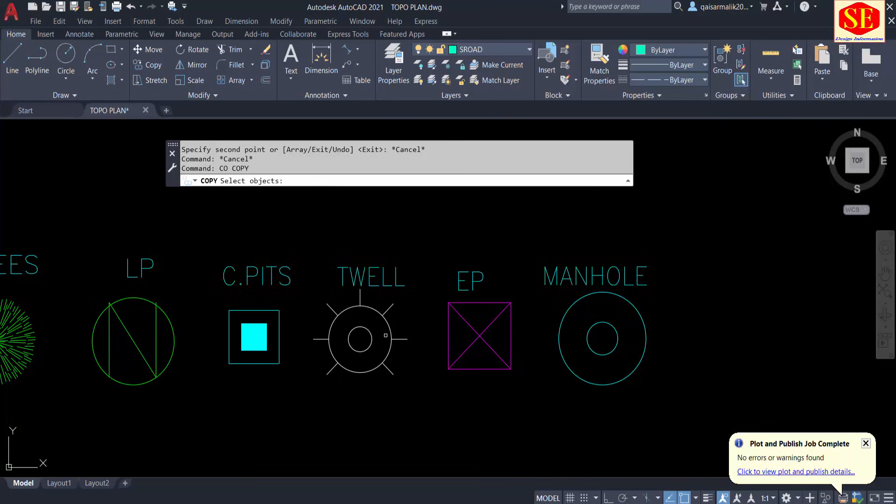
left_click(369, 303)
key("Return")
left_click(359, 339)
Step: Place the TWELL symbol copy at the copied coordinate 1890.8775,2785.5837 and end the Copy command
scroll(308, 256, "down", 6)
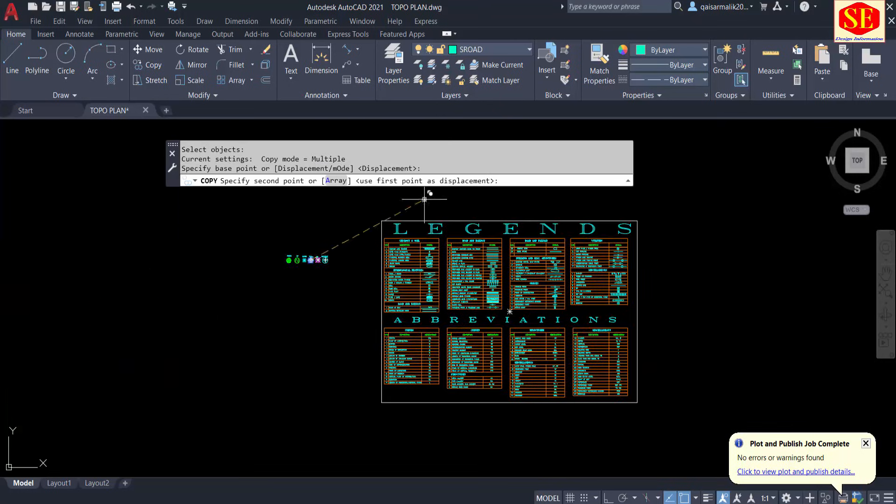
scroll(560, 358, "down", 10)
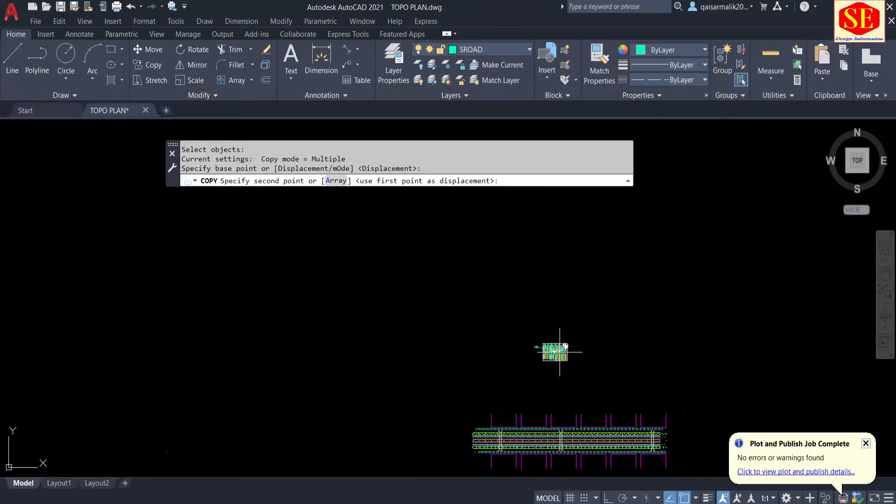
middle_click_drag(558, 352, 509, 263)
scroll(592, 396, "up", 4)
middle_click_drag(591, 294, 572, 382)
scroll(667, 413, "up", 2)
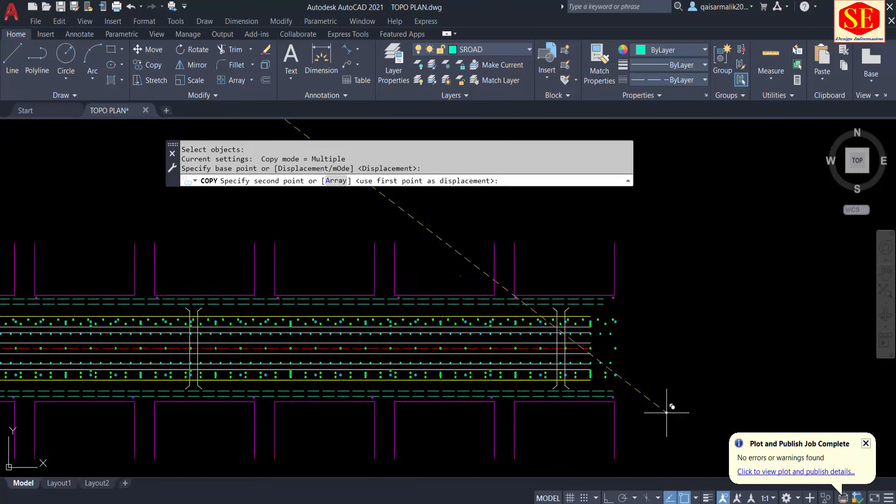
right_click(510, 181)
left_click(545, 289)
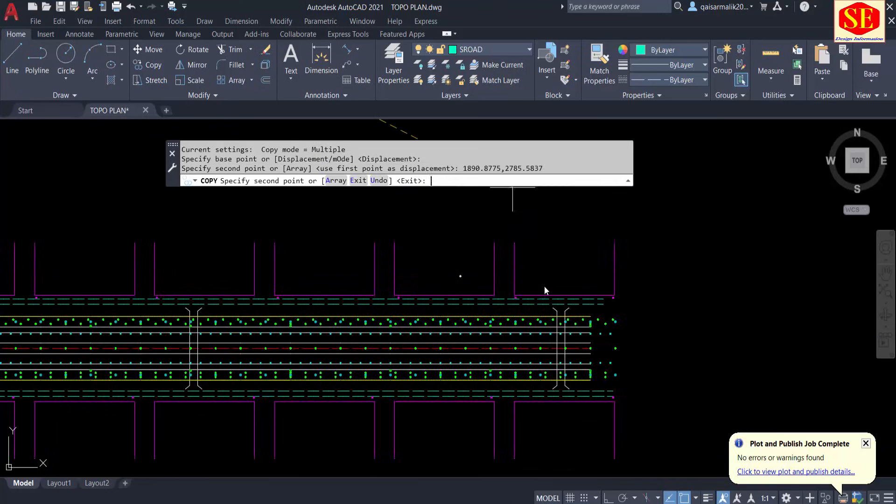
scroll(683, 431, "up", 5)
key("Escape")
Step: Locate the placed TWELL symbol by starting a temporary polyline at 1890.8775,2785.5837, and cancel the polyline
middle_click_drag(398, 314, 597, 476)
scroll(513, 360, "down", 2)
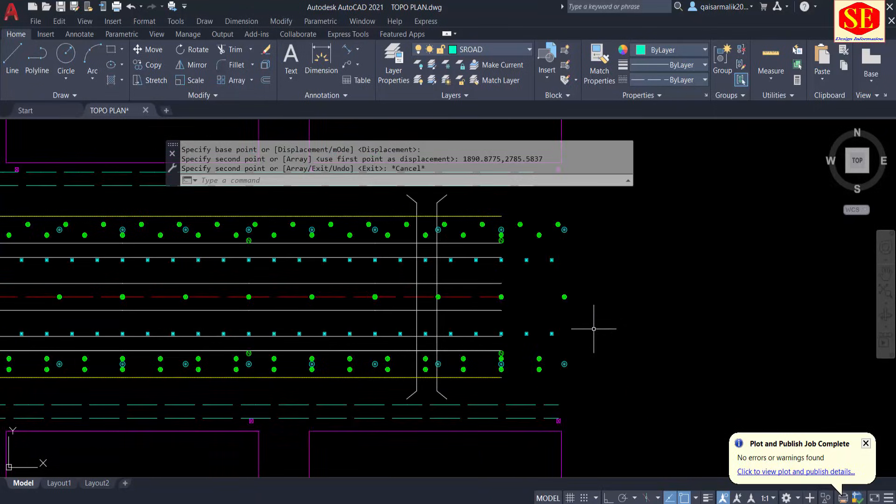
type("pl")
key("Return")
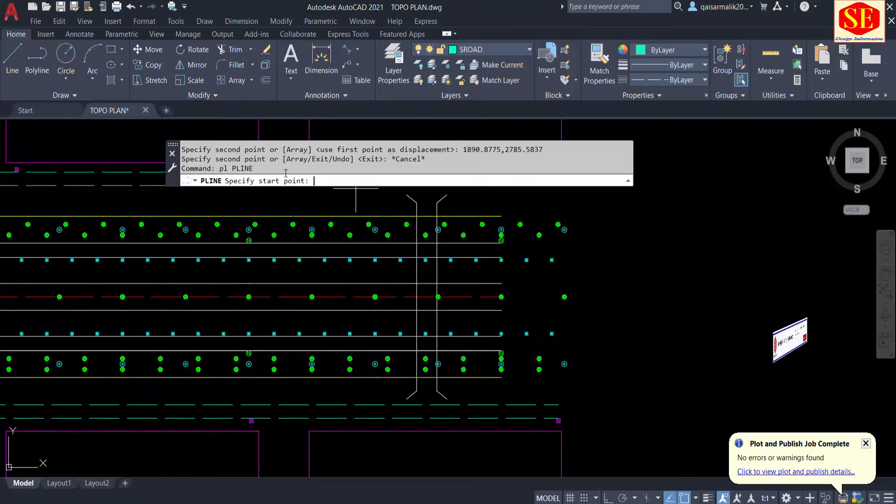
right_click(322, 181)
left_click(361, 290)
key("Return")
scroll(614, 360, "down", 5)
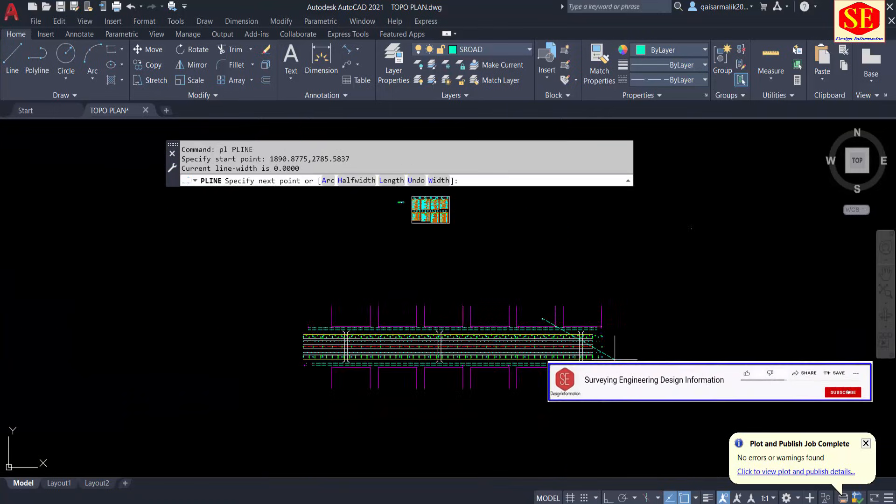
scroll(532, 315, "up", 5)
key("Escape")
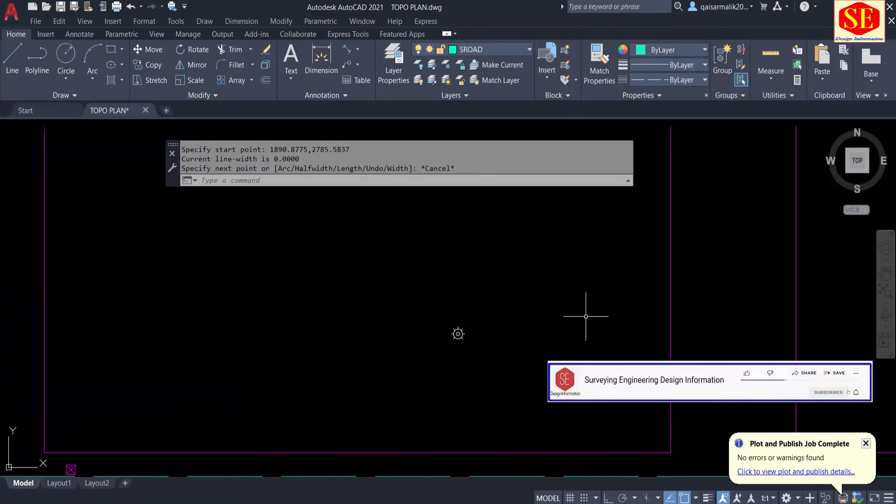
scroll(470, 308, "down", 2)
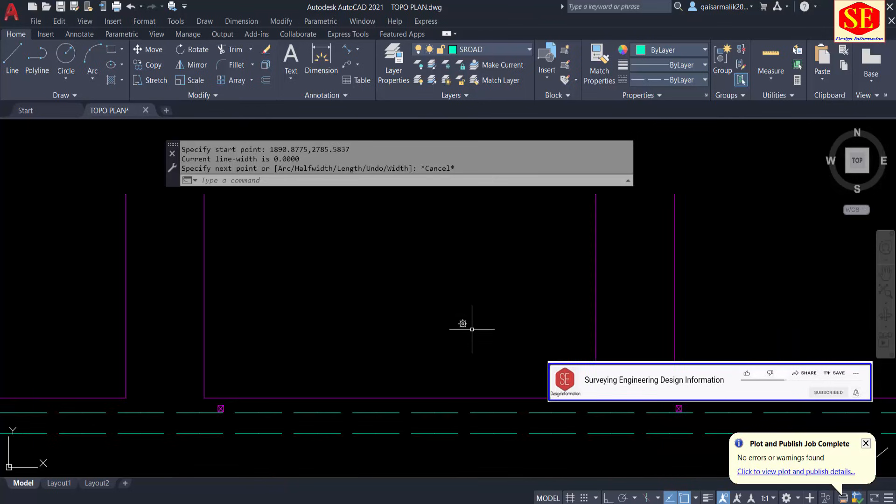
Step: Inspect the electric pole symbols along the road's south side by selecting two of them, and clear the selection
scroll(442, 297, "down", 4)
key("Escape")
scroll(436, 397, "up", 4)
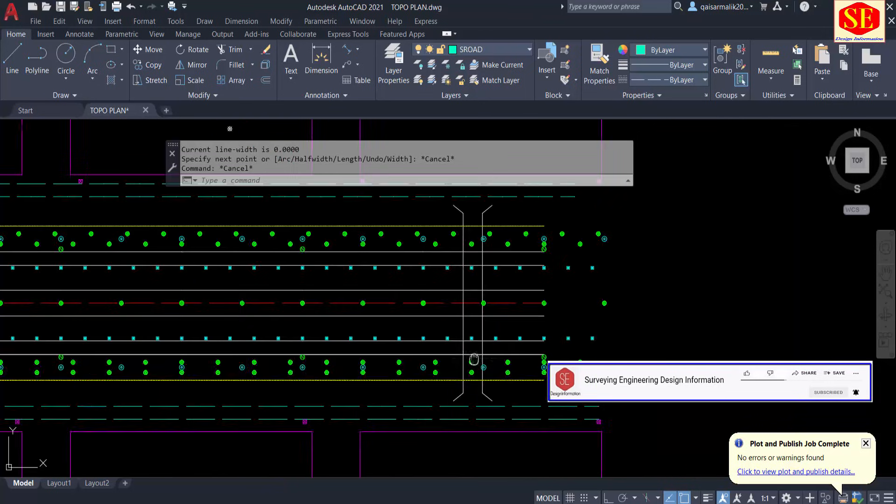
scroll(553, 439, "up", 4)
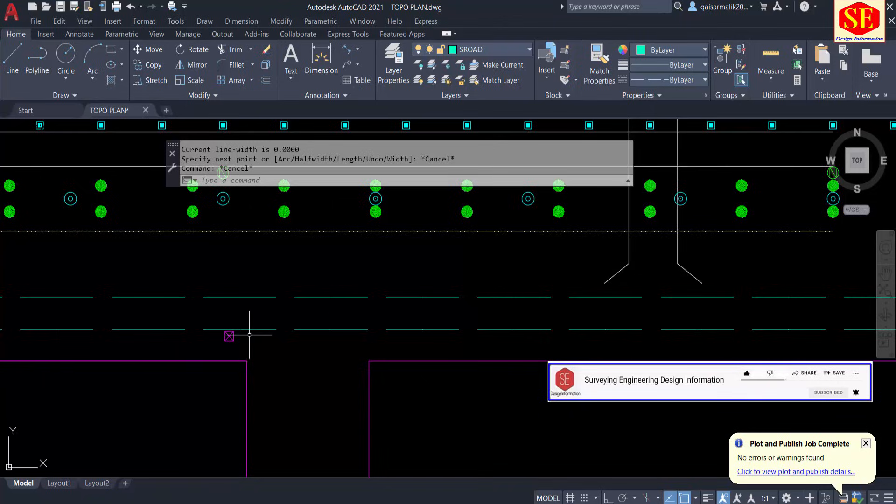
scroll(247, 335, "up", 4)
left_click(197, 339)
scroll(312, 368, "down", 6)
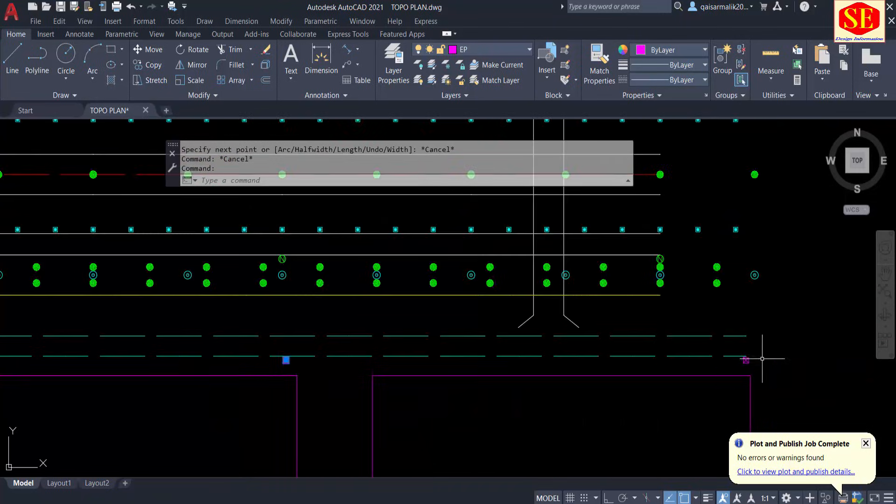
left_click(746, 359)
middle_click_drag(258, 367, 624, 358)
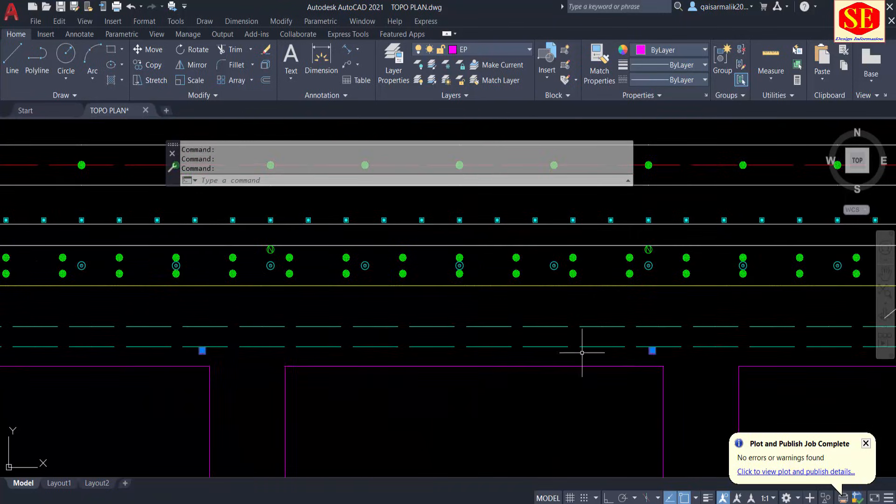
key("Escape")
Step: Create a layer named "electric line 11 kv" and set its color to cyan
type("LA")
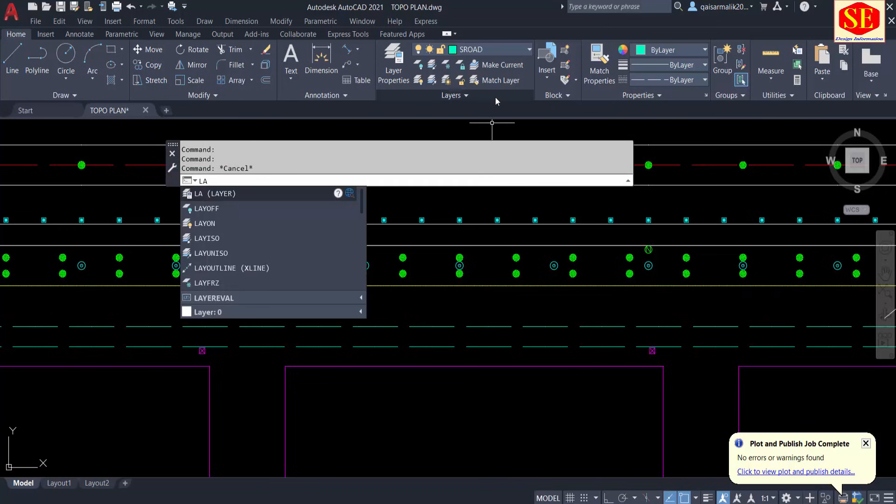
key("Return")
left_click(221, 235)
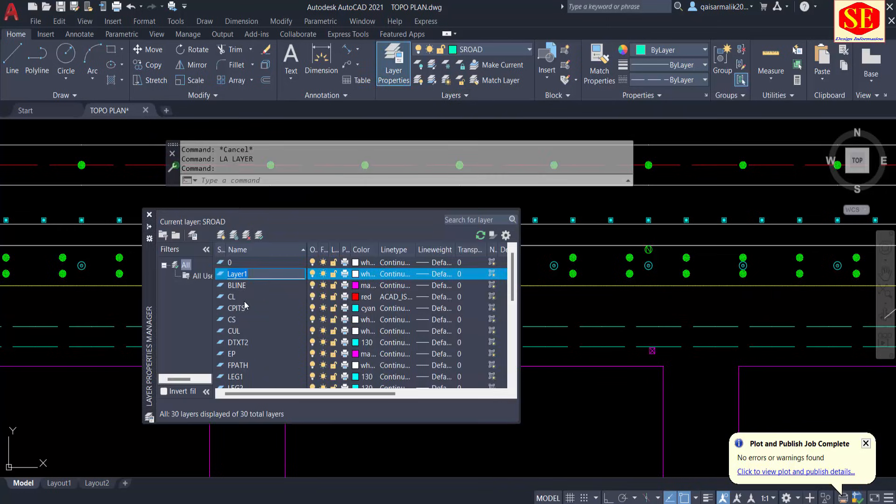
type("electric line 11 kv")
left_click(364, 278)
left_click(382, 284)
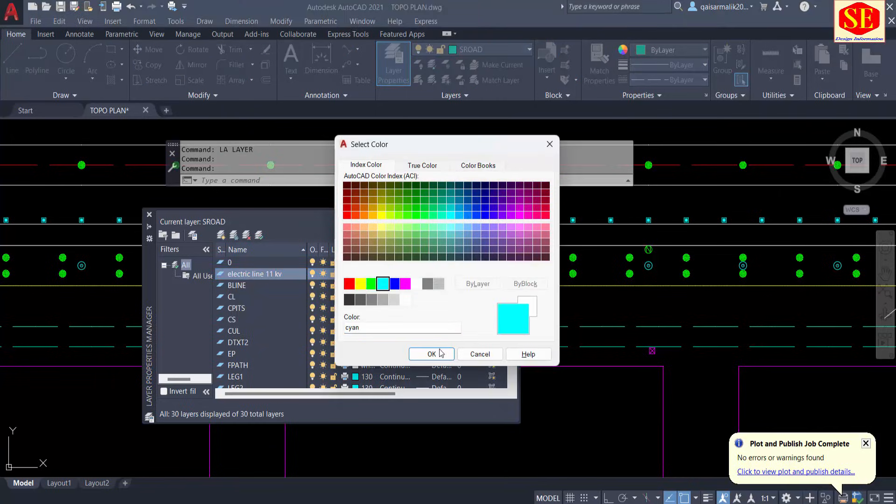
left_click(432, 354)
Step: Browse the acad.lin linetypes for the electric line 11 kv layer and load DASHDOTX2
left_click(394, 274)
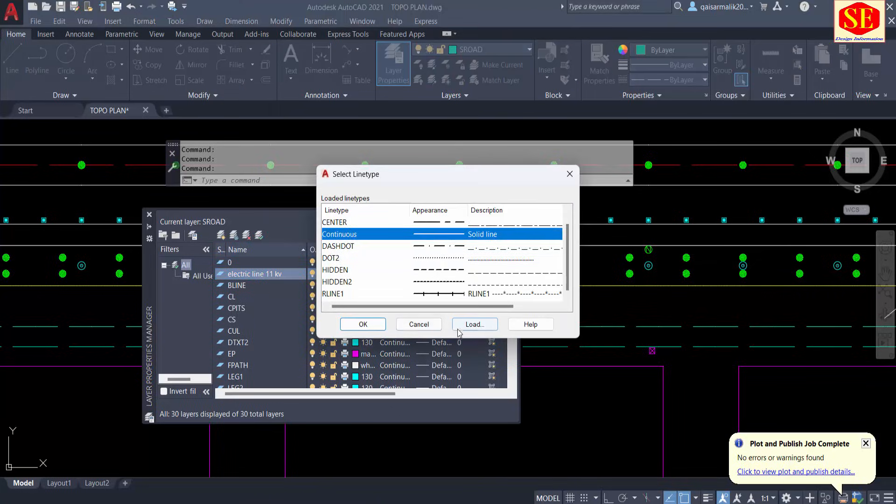
left_click(474, 324)
left_click(432, 233)
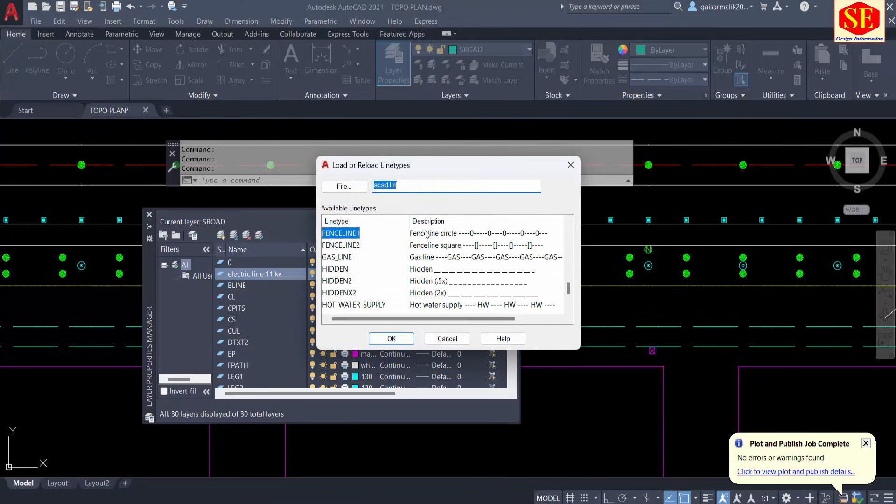
left_click(438, 245)
left_click(426, 306)
scroll(407, 282, "down", 2)
left_click(432, 259)
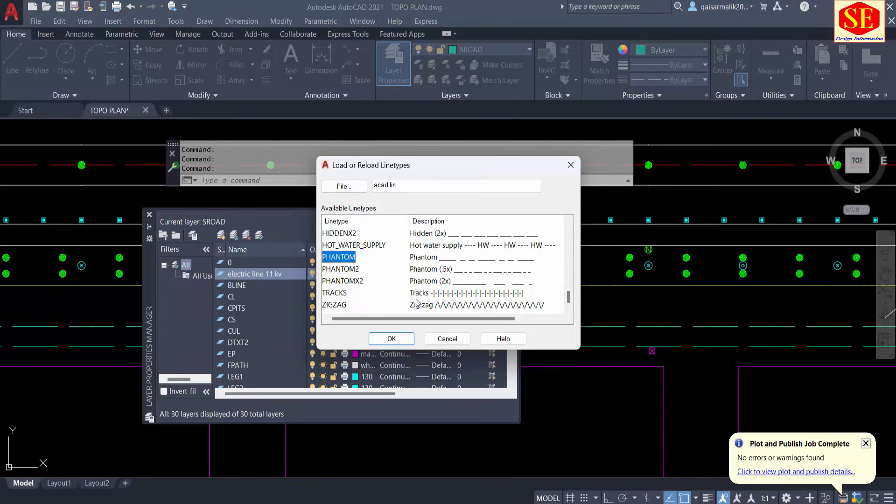
left_click(457, 294)
scroll(411, 284, "up", 3)
scroll(417, 286, "up", 4)
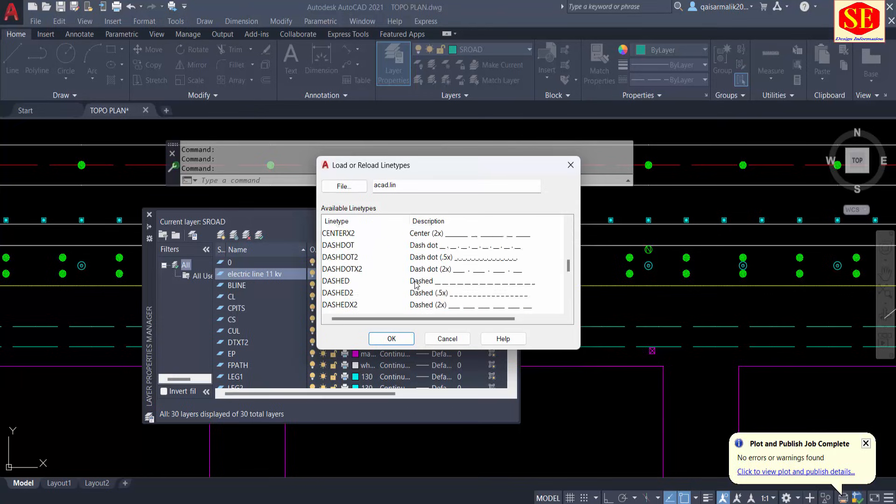
scroll(430, 252, "up", 6)
scroll(426, 266, "down", 7)
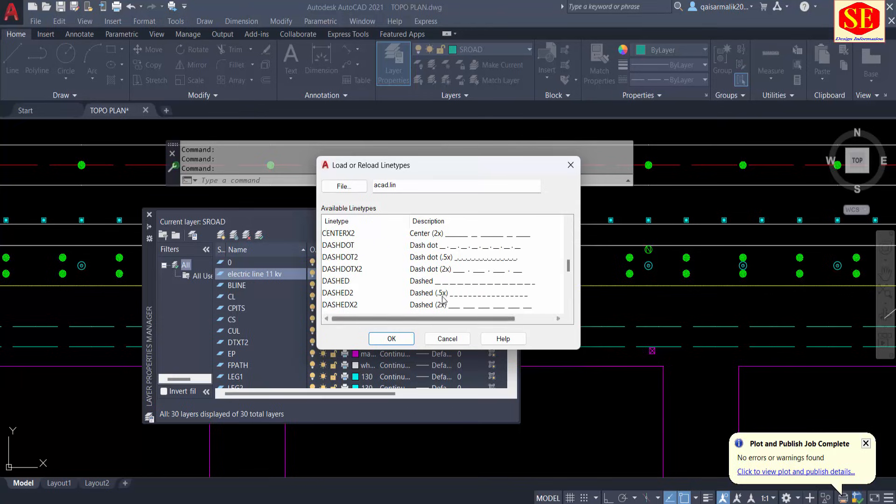
left_click(425, 271)
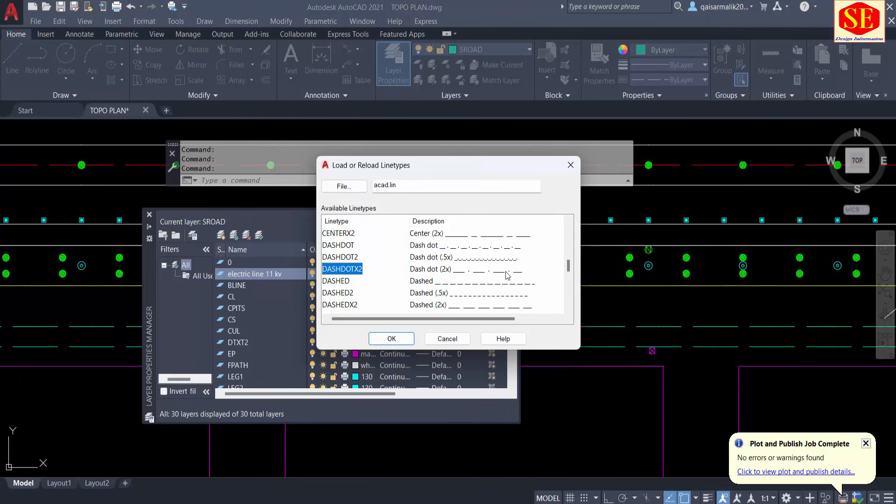
left_click(391, 338)
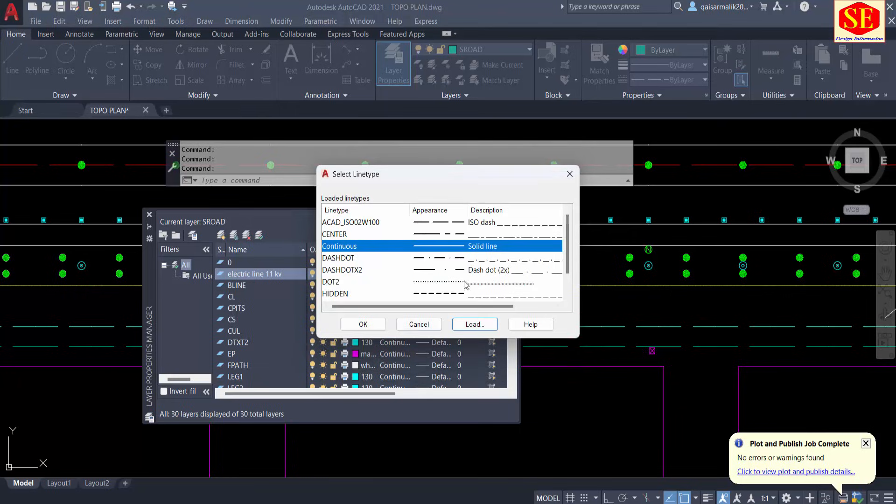
Step: Assign the DASHDOT linetype to the electric line 11 kv layer
scroll(413, 270, "down", 1)
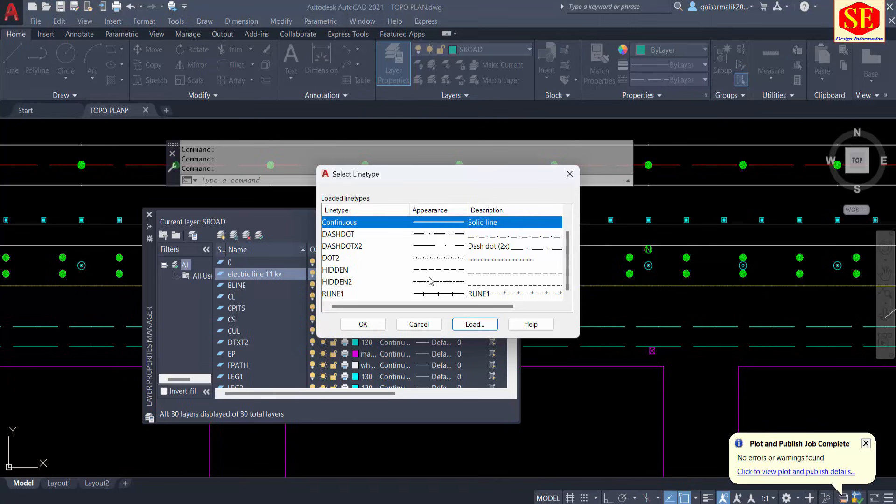
scroll(430, 280, "up", 1)
left_click(429, 258)
left_click(363, 323)
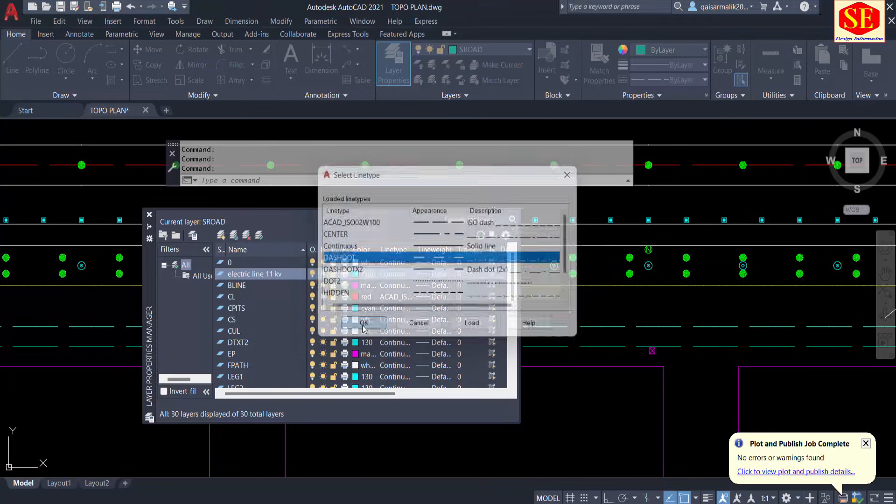
Step: Switch to Excel, filter the Point Description column to EP, and copy the filtered coordinate pairs from column I
key("alt+Tab")
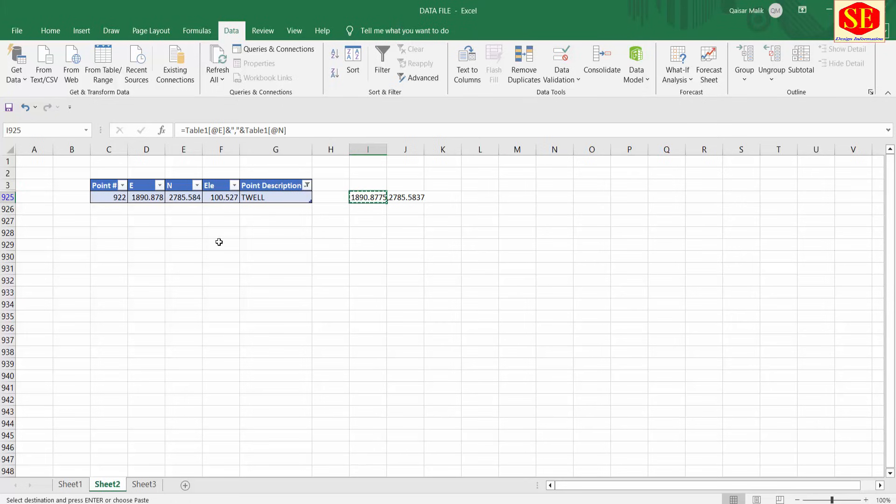
left_click(307, 185)
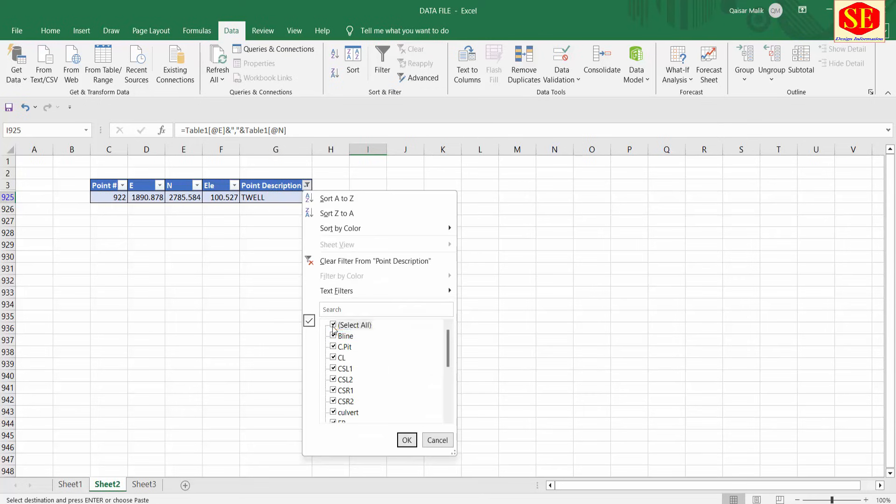
left_click(334, 325)
scroll(343, 403, "down", 3)
left_click(406, 441)
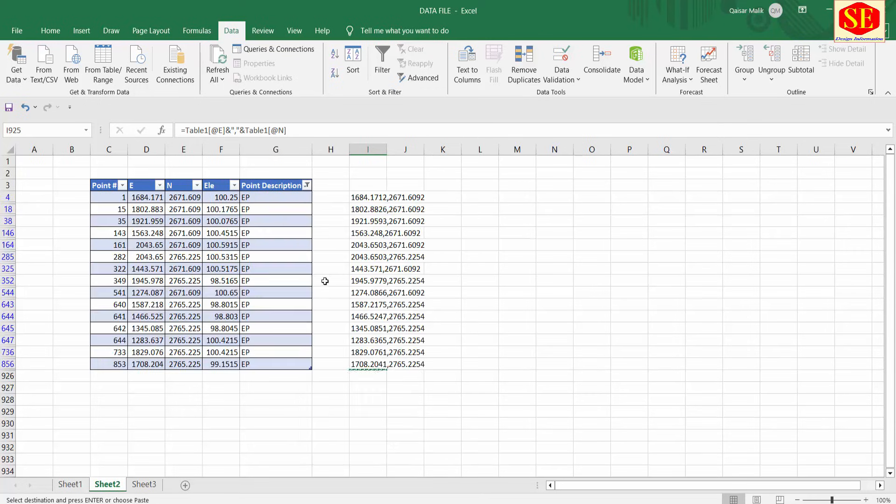
left_click_drag(366, 199, 356, 364)
right_click(362, 365)
left_click(389, 99)
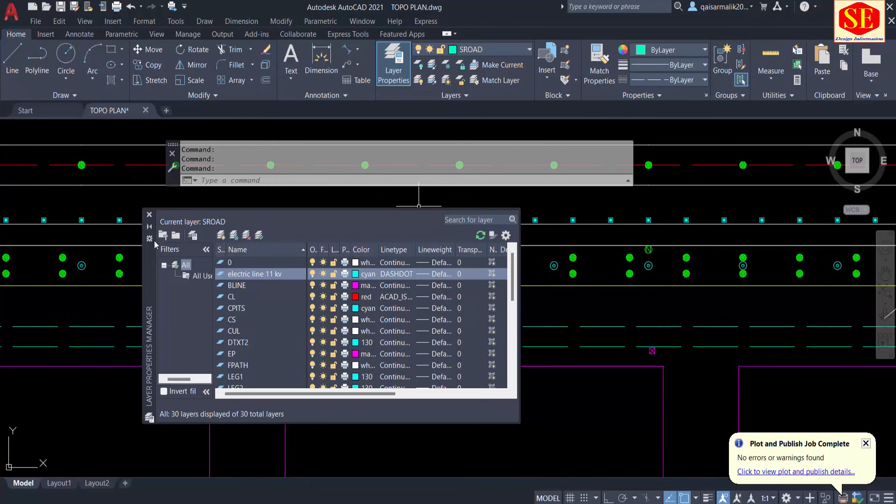
Step: Return to AutoCAD, close the layer manager, and make electric line 11 kv the current layer
left_click(149, 214)
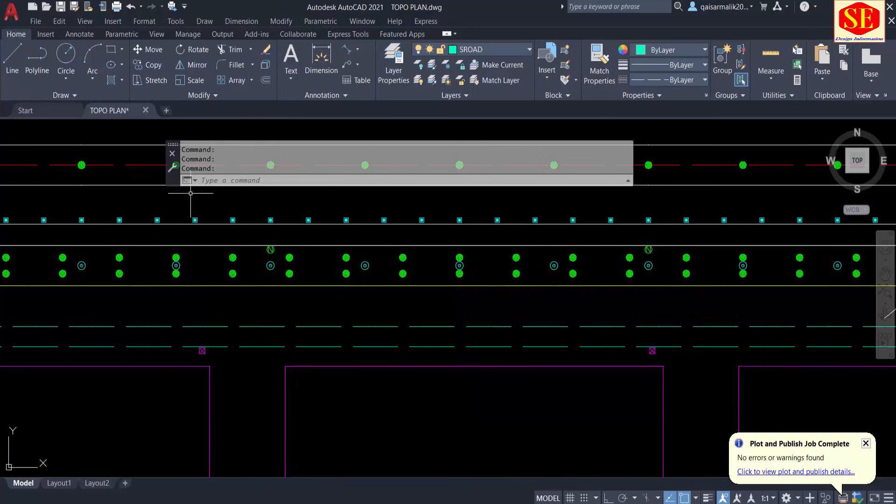
left_click(481, 52)
left_click(490, 173)
Step: Draw a polyline through the electric poles by pasting the copied EP coordinates as its points
scroll(499, 257, "down", 5)
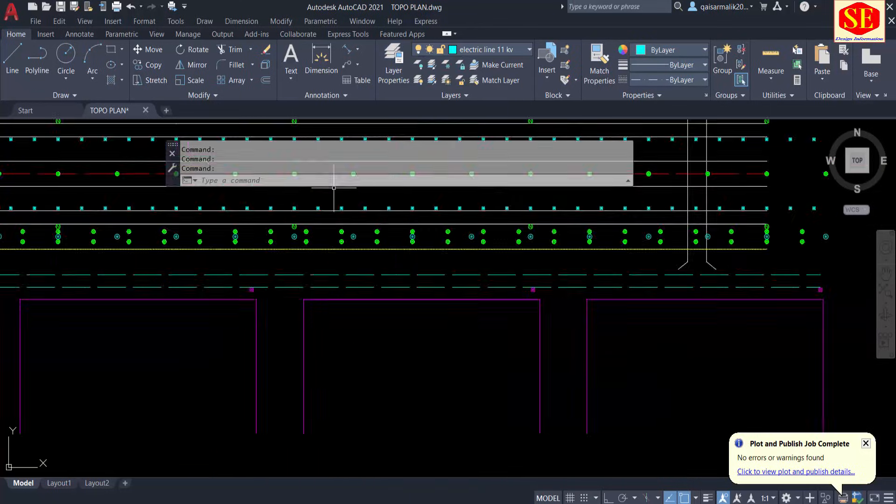
scroll(550, 340, "up", 5)
scroll(473, 376, "down", 3)
scroll(493, 308, "up", 5)
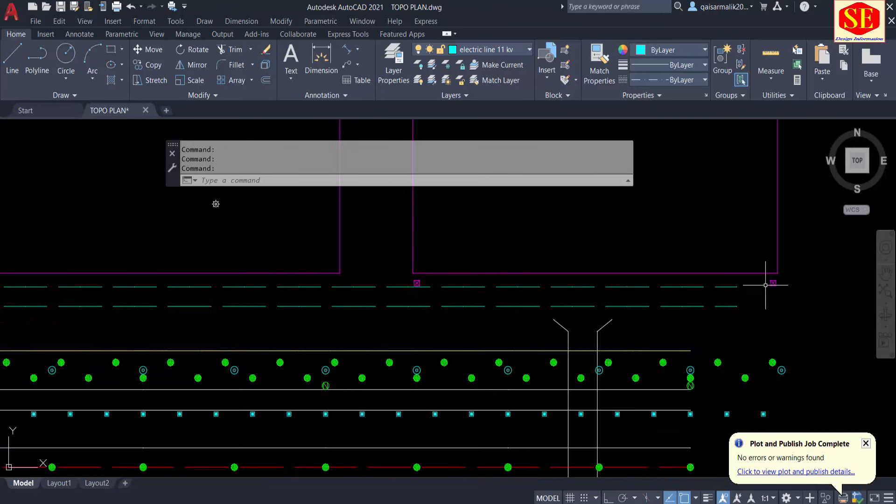
type("pl")
key("Return")
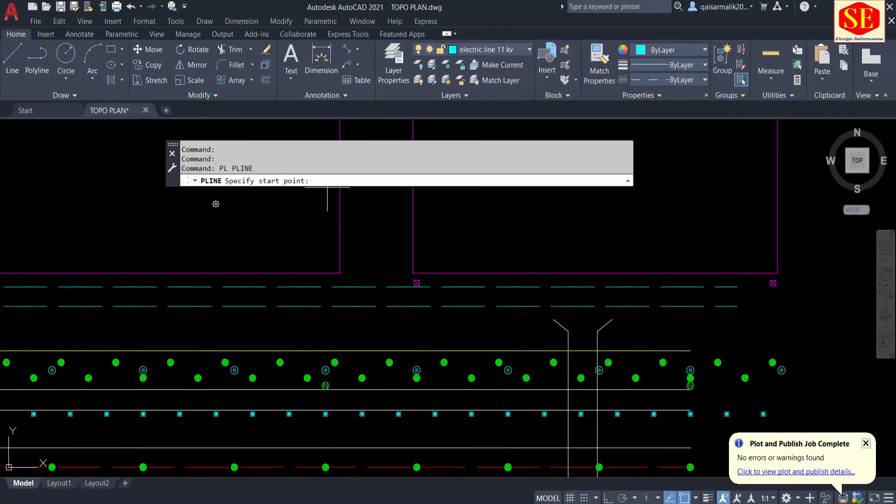
right_click(440, 182)
left_click(469, 290)
scroll(508, 224, "down", 7)
middle_click_drag(504, 275, 538, 318)
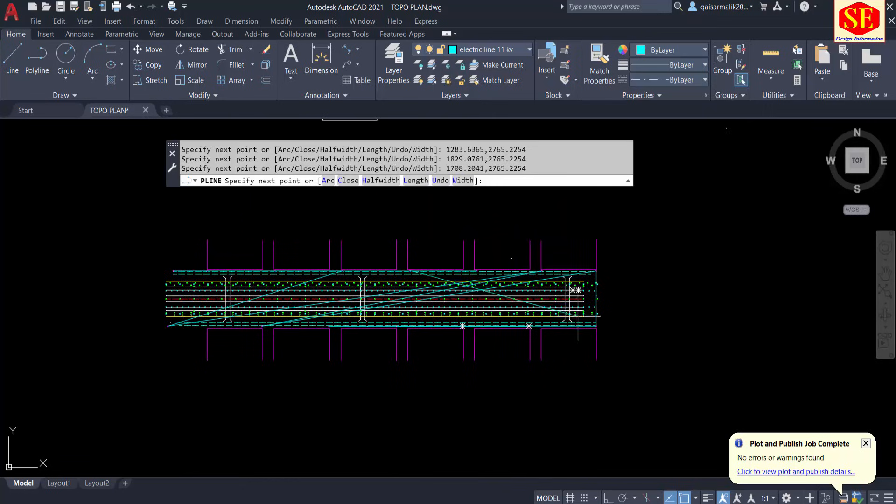
scroll(591, 316, "up", 5)
key("Escape")
Step: Erase the polyline that was drawn from the pasted EP coordinates
left_click(610, 325)
middle_click_drag(352, 377, 411, 430)
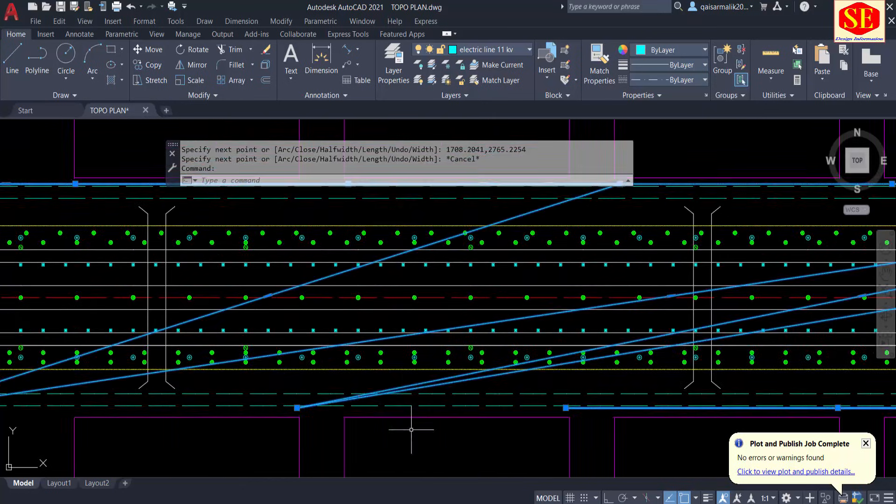
scroll(307, 321, "down", 2)
scroll(524, 376, "up", 2)
scroll(541, 326, "down", 3)
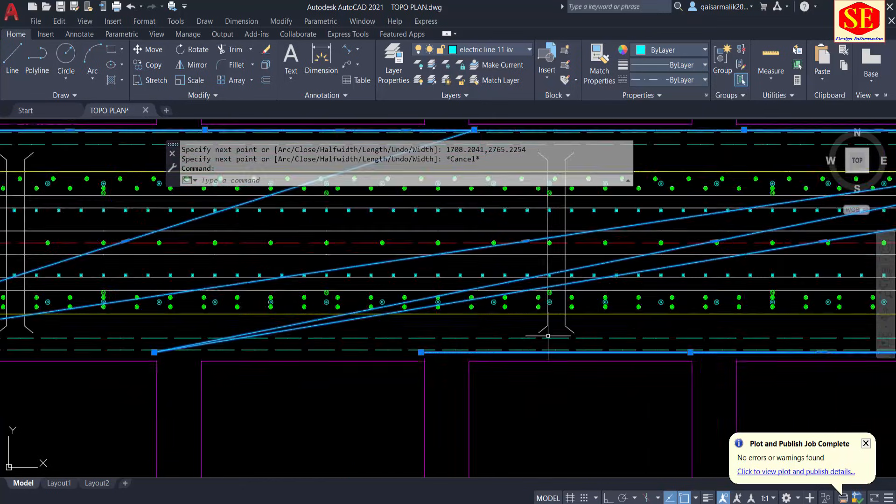
type("e")
key("Return")
Step: Draw a polyline from pole to pole along the road's south side, from the easternmost pole to the westernmost
scroll(186, 330, "up", 3)
type("pl")
key("Return")
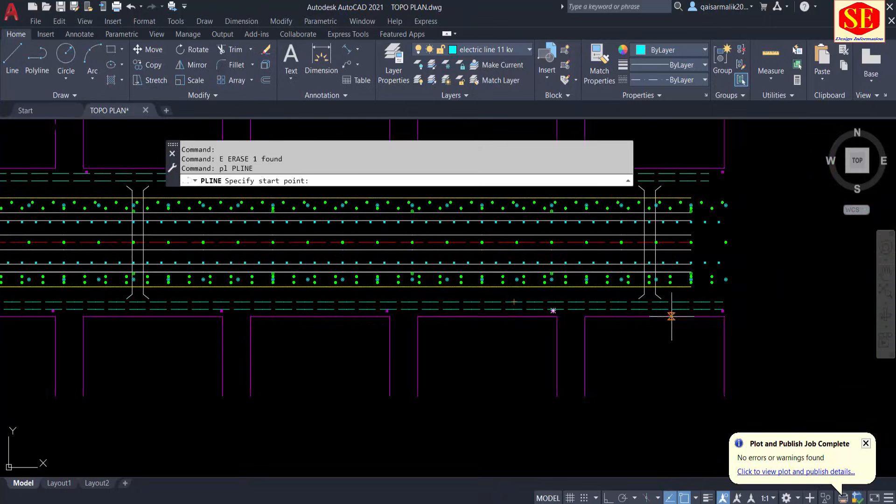
scroll(700, 327, "up", 3)
left_click(733, 332)
scroll(733, 331, "down", 3)
scroll(554, 356, "up", 3)
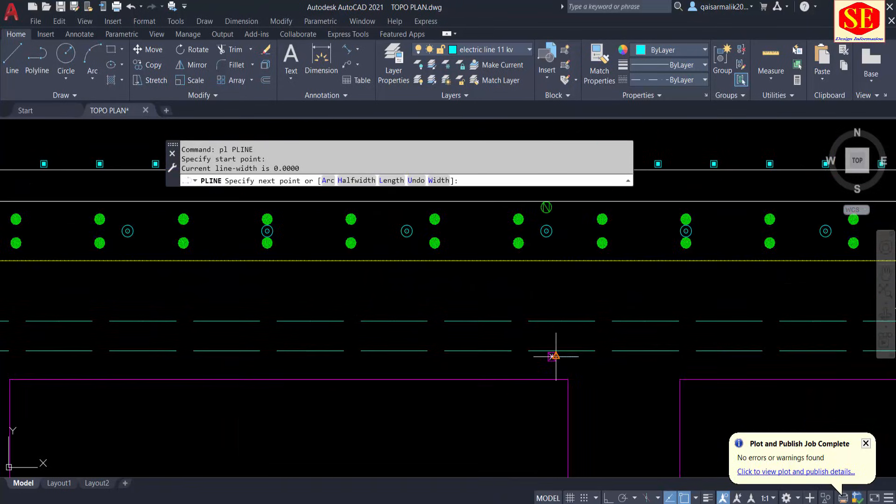
scroll(466, 364, "down", 3)
scroll(276, 380, "up", 3)
left_click(305, 370)
scroll(738, 392, "down", 3)
scroll(219, 382, "up", 3)
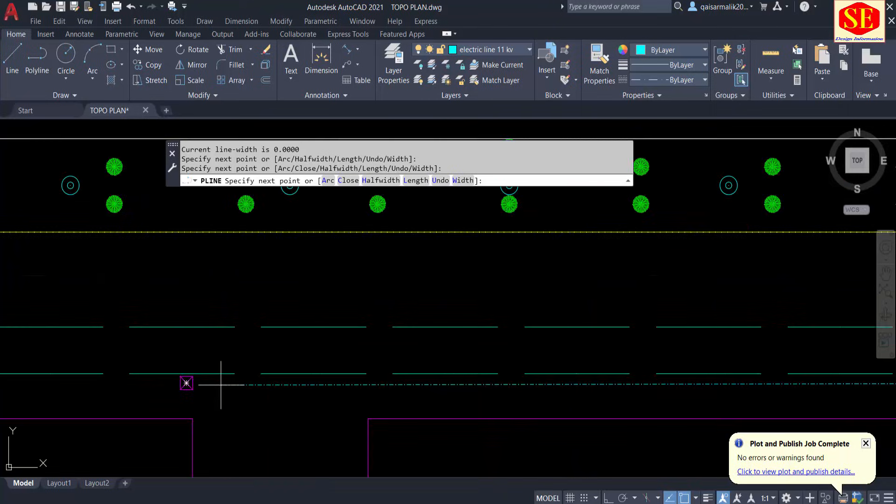
left_click(187, 383)
scroll(700, 401, "down", 3)
scroll(354, 394, "up", 3)
middle_click_drag(355, 394, 741, 380)
left_click(259, 375)
scroll(652, 382, "down", 4)
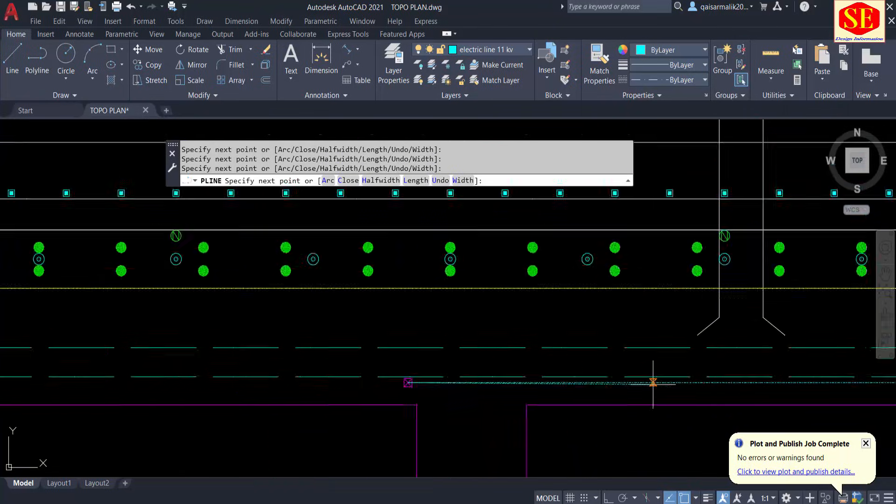
scroll(92, 386, "up", 6)
left_click(75, 363)
scroll(538, 380, "down", 3)
scroll(244, 365, "up", 4)
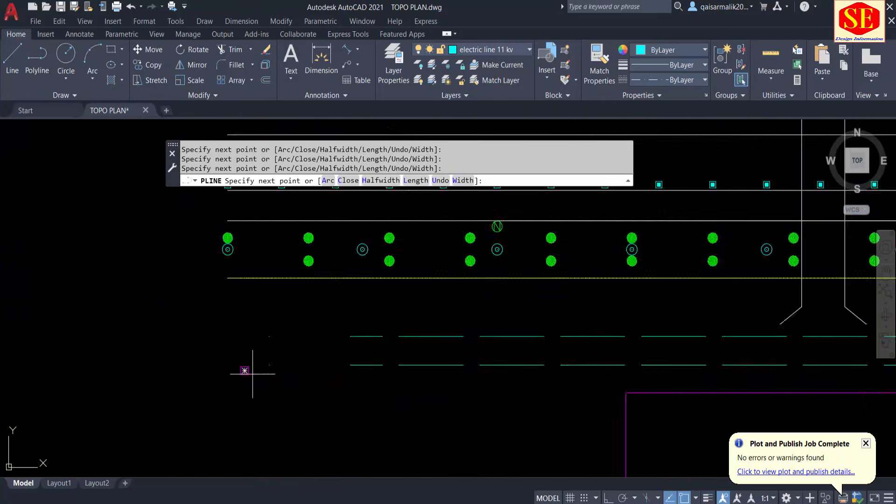
key("Escape")
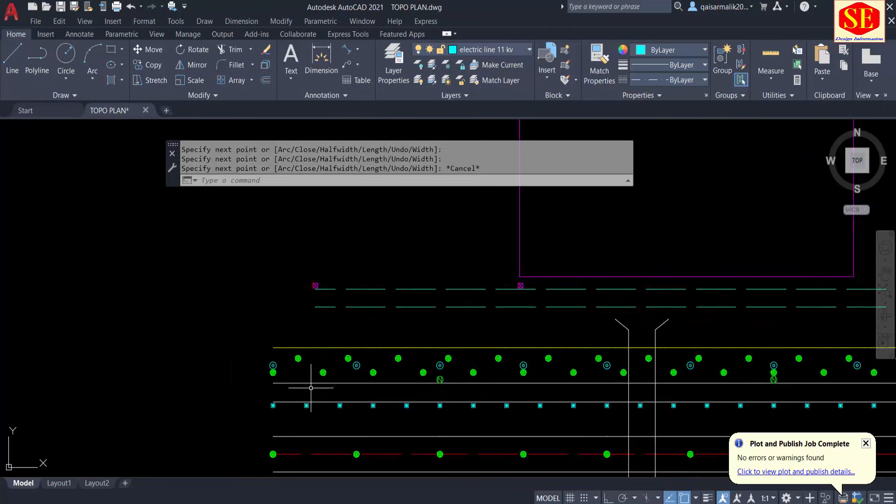
Step: Draw a polyline from pole to pole along the road's north side, from the westernmost pole to the easternmost
key("Return")
scroll(300, 276, "up", 3)
left_click(301, 277)
scroll(301, 277, "down", 2)
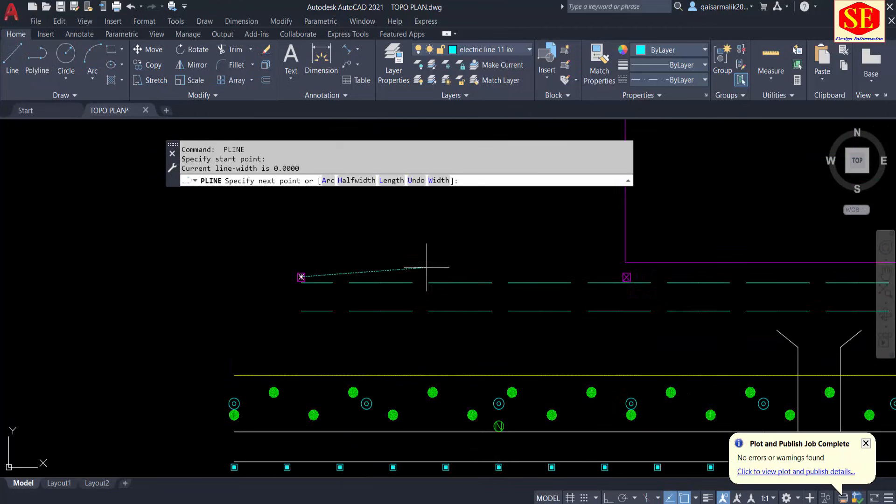
left_click(626, 277)
middle_click_drag(821, 273, 151, 273)
scroll(365, 281, "up", 2)
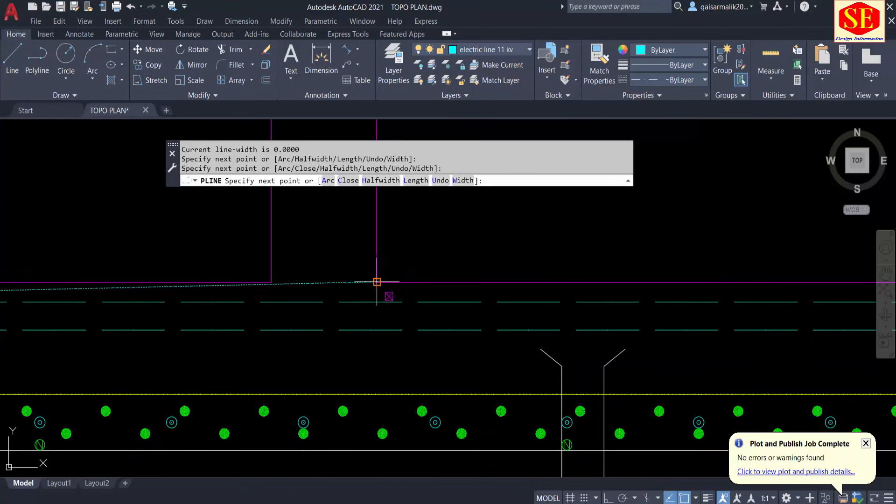
scroll(390, 295, "up", 6)
left_click(376, 299)
scroll(131, 300, "down", 12)
scroll(751, 276, "up", 6)
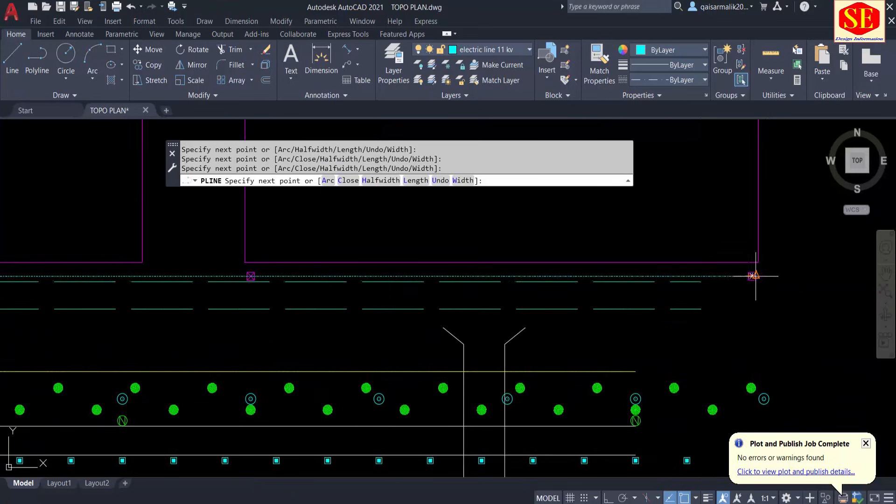
scroll(753, 275, "up", 2)
scroll(751, 277, "down", 3)
key("Escape")
Step: Draw a polyline across the road connecting a north-side pole to a south-side pole
scroll(351, 291, "up", 1)
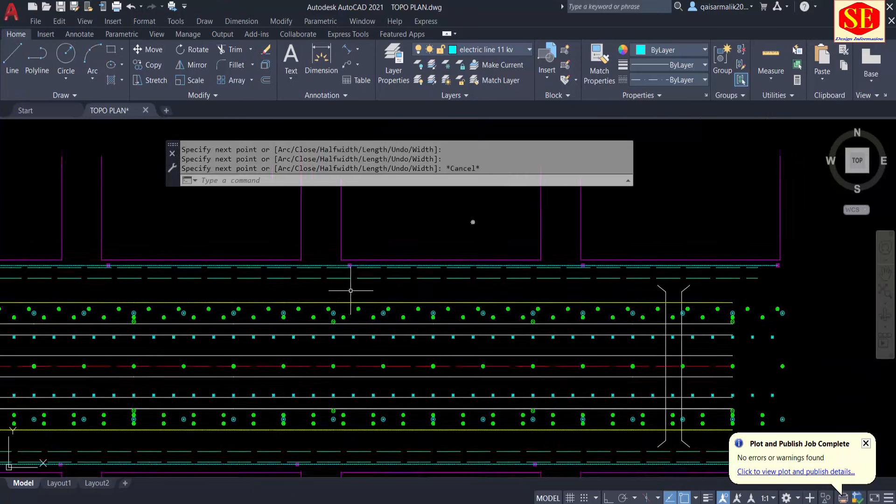
type("pl")
key("Return")
scroll(350, 254, "up", 5)
left_click(350, 251)
scroll(368, 298, "down", 5)
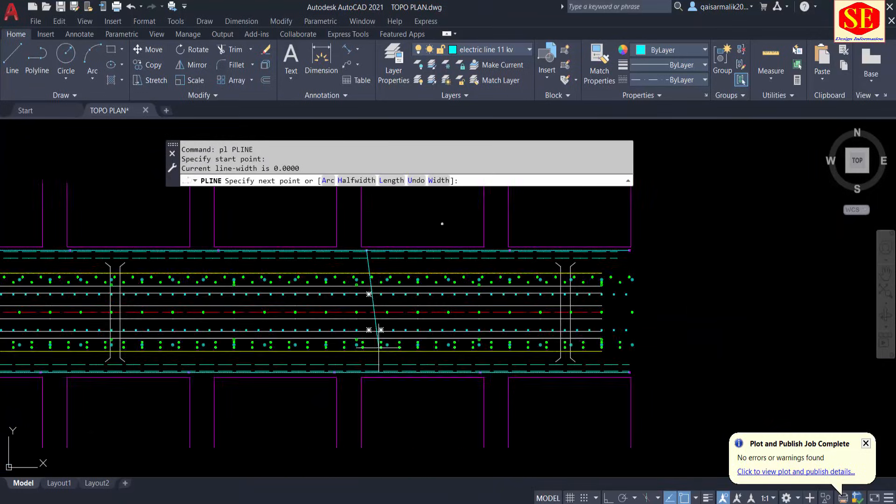
scroll(222, 390, "up", 5)
left_click(222, 390)
scroll(409, 224, "down", 5)
key("Escape")
Step: Add the multiline text "11 kv Line Crossing" beside the polyline that crosses the road
scroll(266, 350, "up", 6)
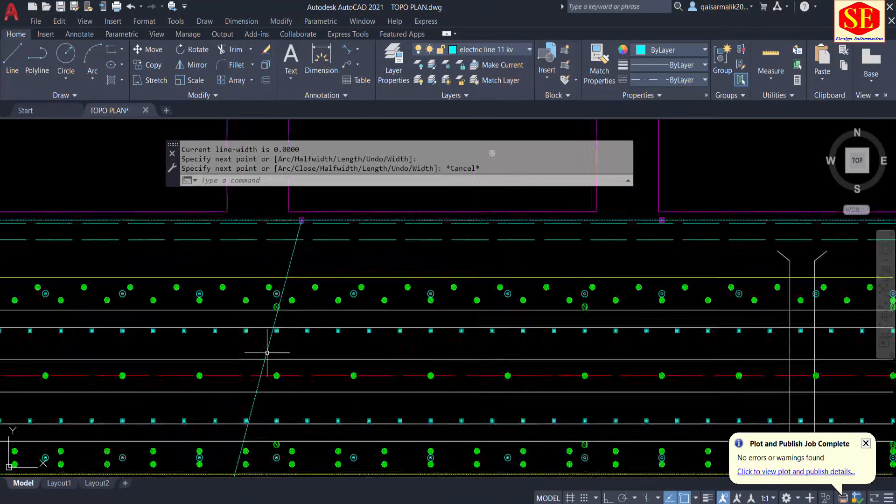
key("Escape")
type("t")
key("Return")
left_click(267, 332)
left_click(541, 342)
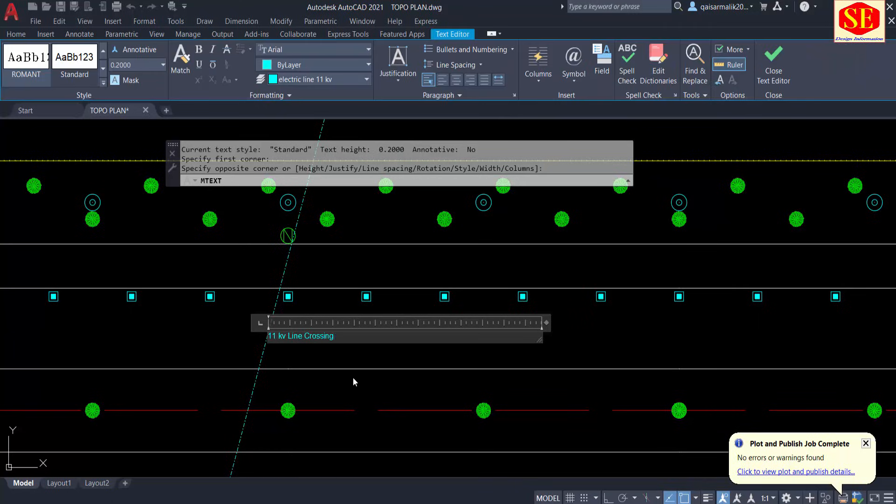
key("Escape")
Step: Rotate the "11 kv Line Crossing" text to align with the crossing polyline
scroll(327, 350, "up", 4)
type("ro")
key("Return")
left_click(340, 366)
key("Return")
left_click(257, 371)
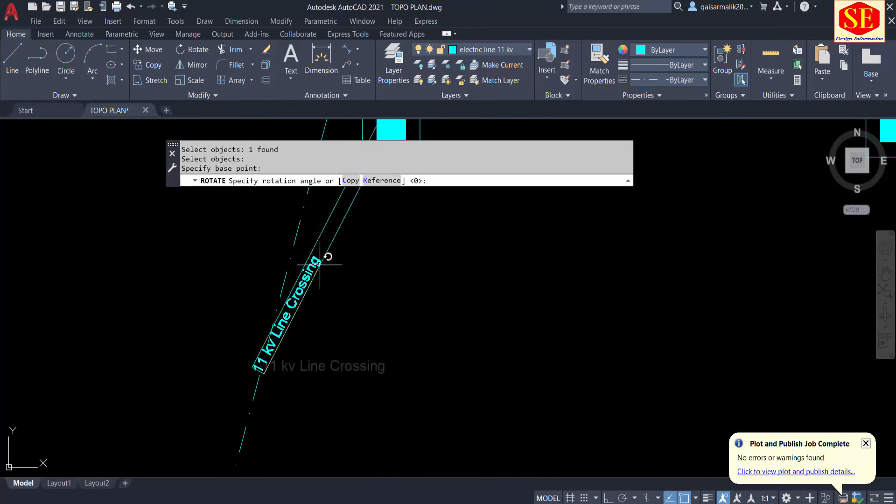
left_click(298, 228)
scroll(404, 368, "down", 5)
key("Escape")
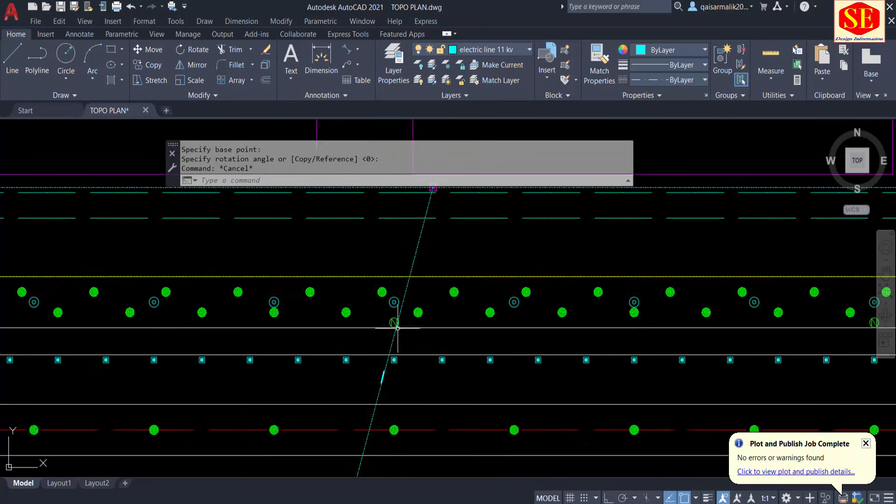
scroll(397, 328, "up", 3)
scroll(394, 303, "down", 5)
type("pl")
key("Return")
key("F1")
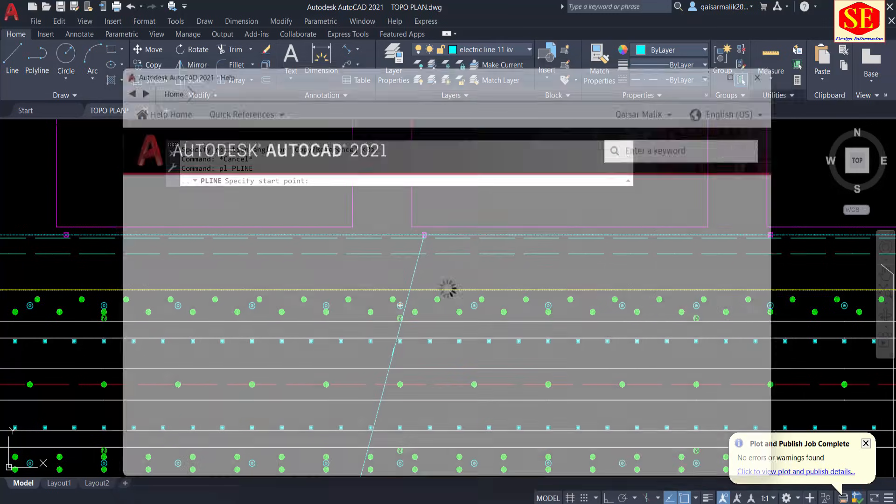
key("Escape")
scroll(392, 310, "up", 4)
middle_click_drag(625, 296, 484, 366)
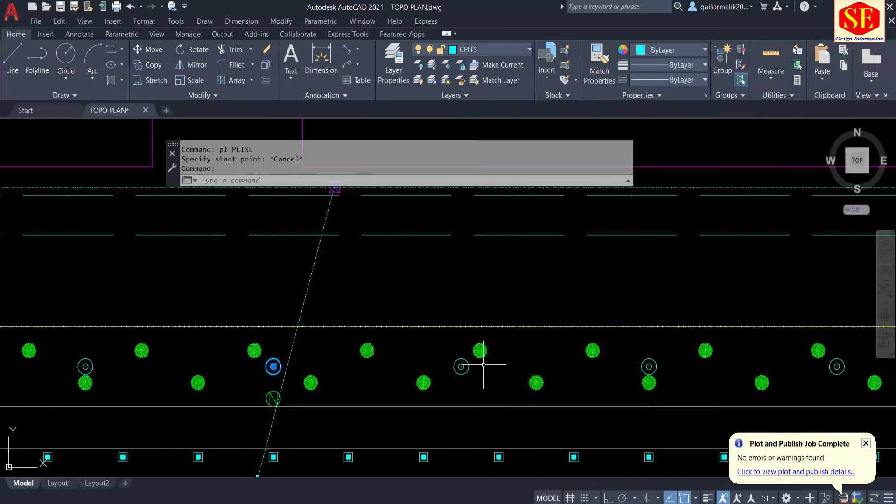
key("Escape")
Step: Draw a polyline through the centers of four adjacent double-circle symbols in the planting strip north of the road
middle_click_drag(521, 397, 370, 308)
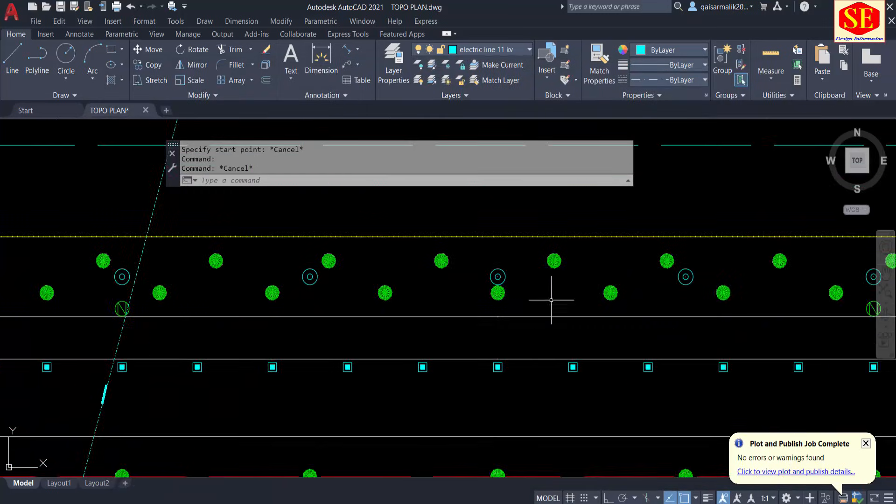
type("pl")
key("Return")
scroll(518, 282, "up", 4)
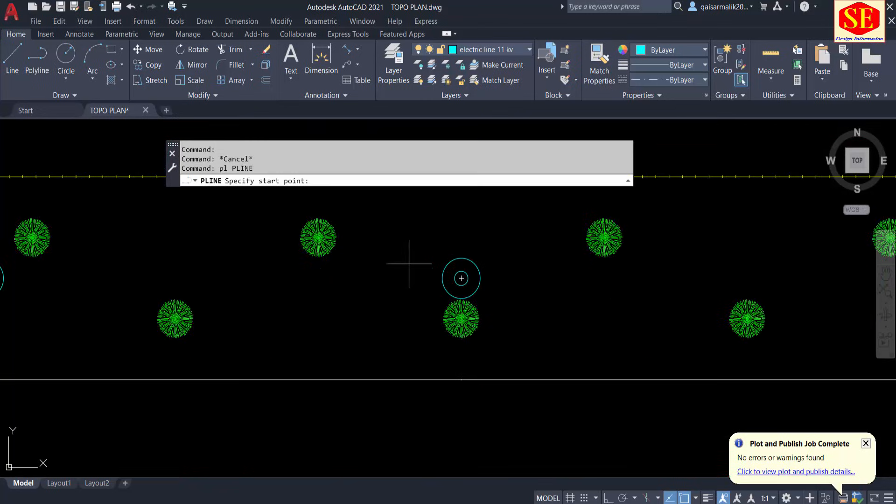
left_click(461, 278)
scroll(468, 268, "down", 4)
left_click(510, 271)
scroll(697, 267, "up", 4)
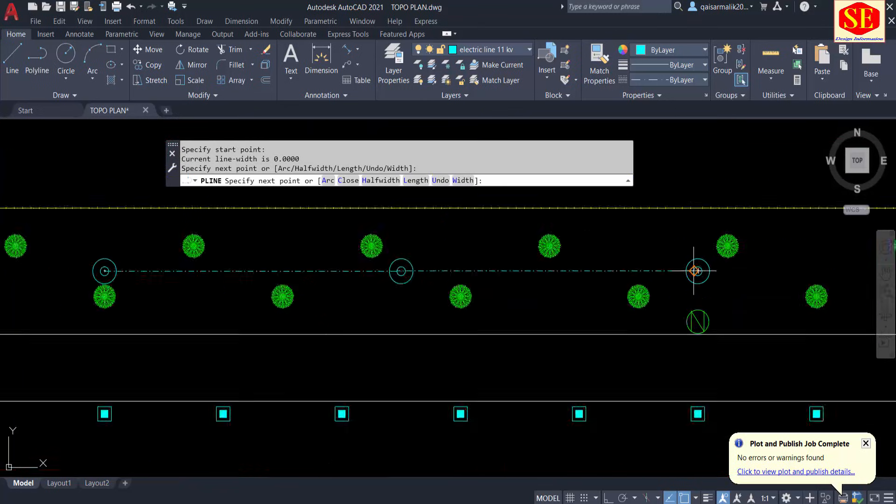
left_click(697, 270)
scroll(214, 295, "down", 4)
scroll(593, 284, "up", 2)
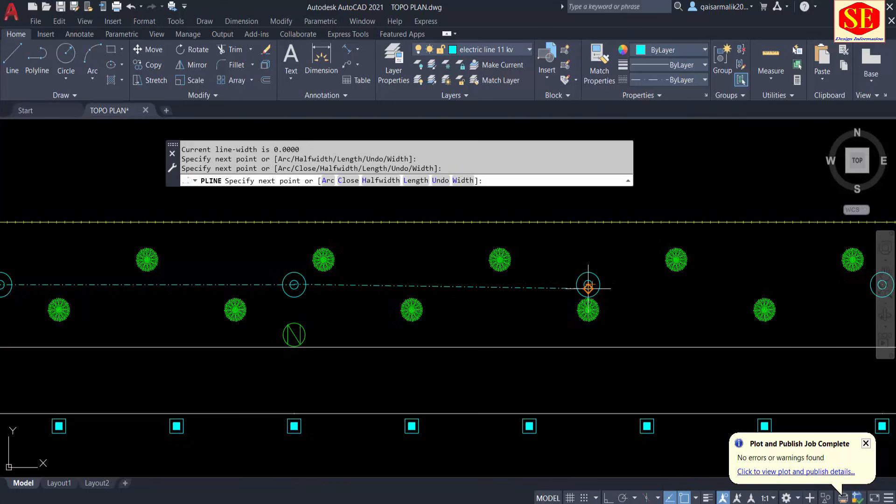
scroll(587, 282, "up", 2)
key("Escape")
Step: Move the polyline joining the four double-circle symbols to the MH layer
scroll(488, 295, "down", 4)
left_click(483, 295)
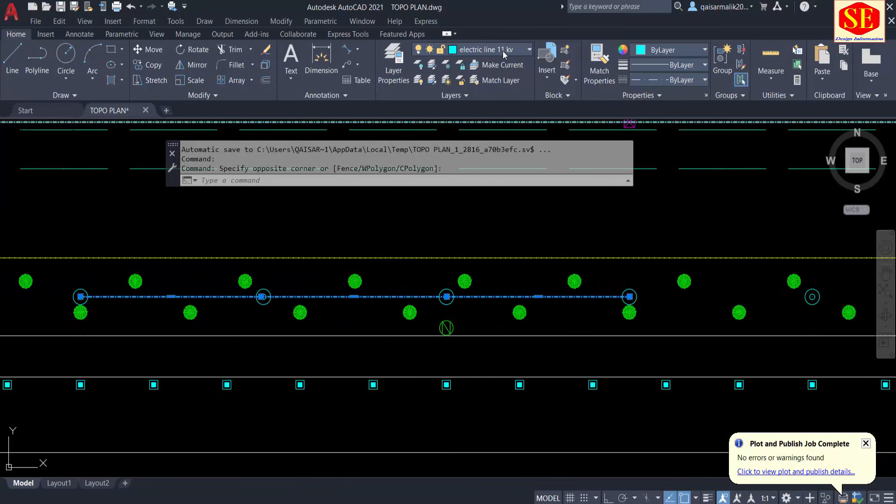
left_click(502, 52)
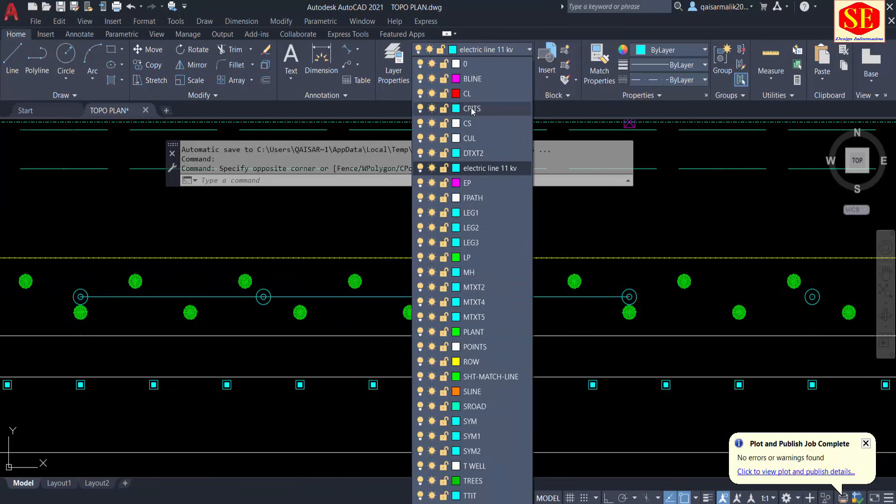
left_click(466, 274)
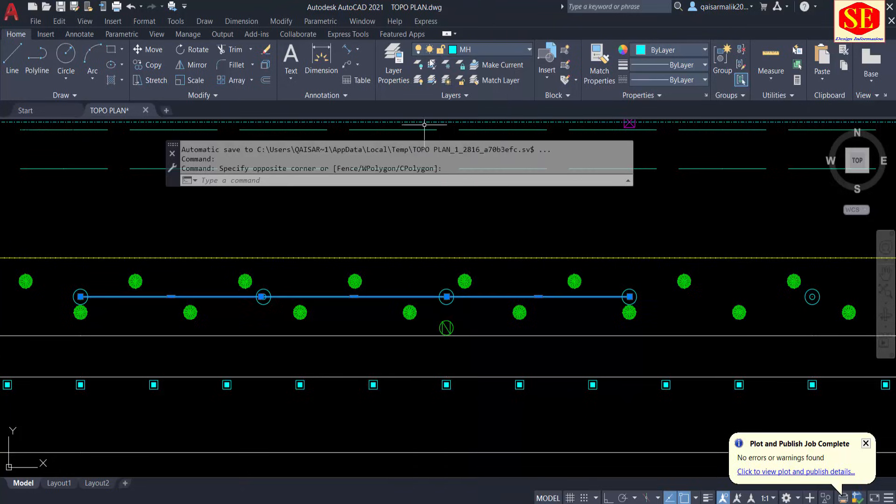
Step: Offset the polyline joining the four double-circle manhole symbols by 1 unit to both its north and south sides
key("Escape")
type("o")
key("Return")
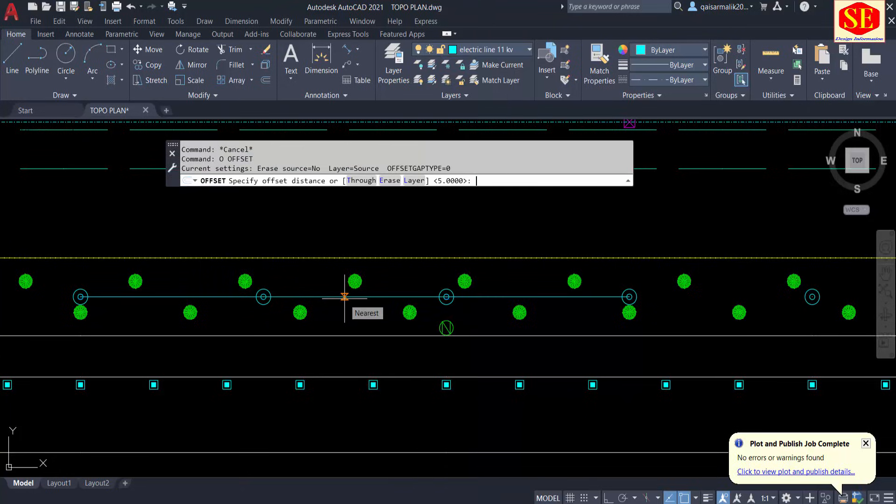
key("Return")
left_click(342, 296)
left_click(341, 283)
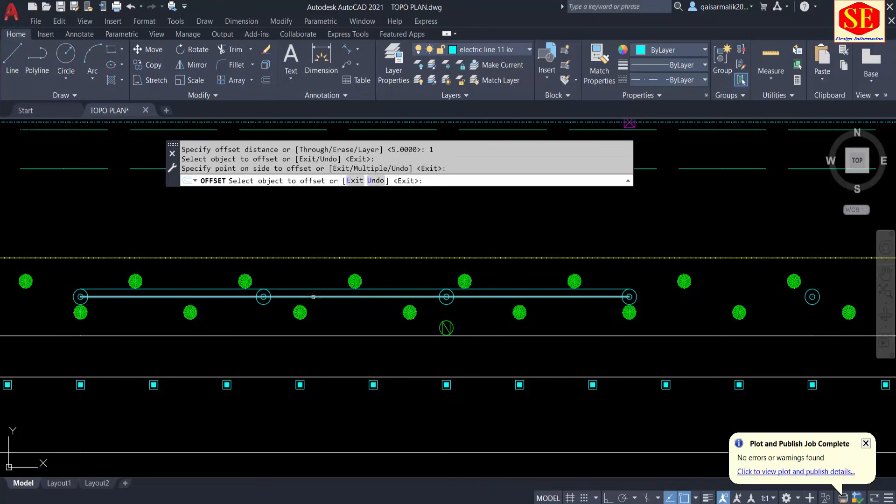
left_click(341, 297)
left_click(341, 311)
key("Escape")
Step: Erase the original center polyline running through the four manhole symbols, leaving only its two offset copies
left_click(342, 297)
key("e")
key("Return")
middle_click_drag(230, 307, 328, 304)
left_click(325, 280)
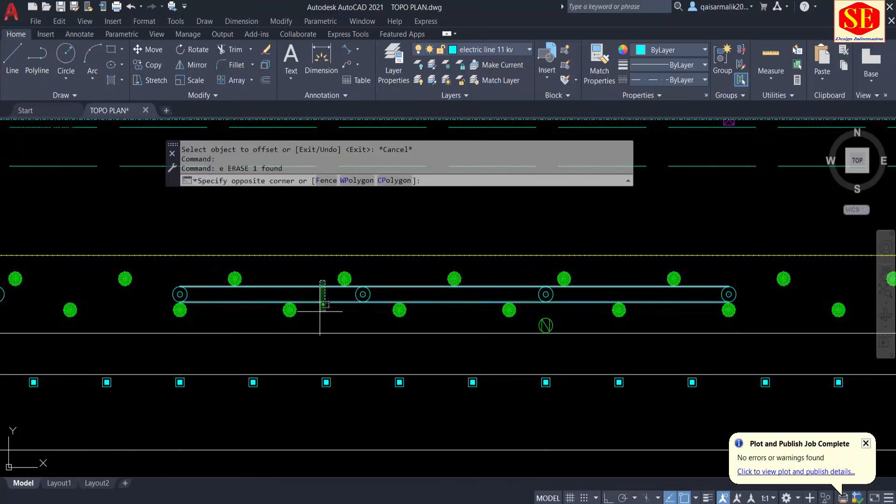
left_click(320, 310)
key("Escape")
scroll(459, 293, "down", 2)
scroll(538, 294, "down", 6)
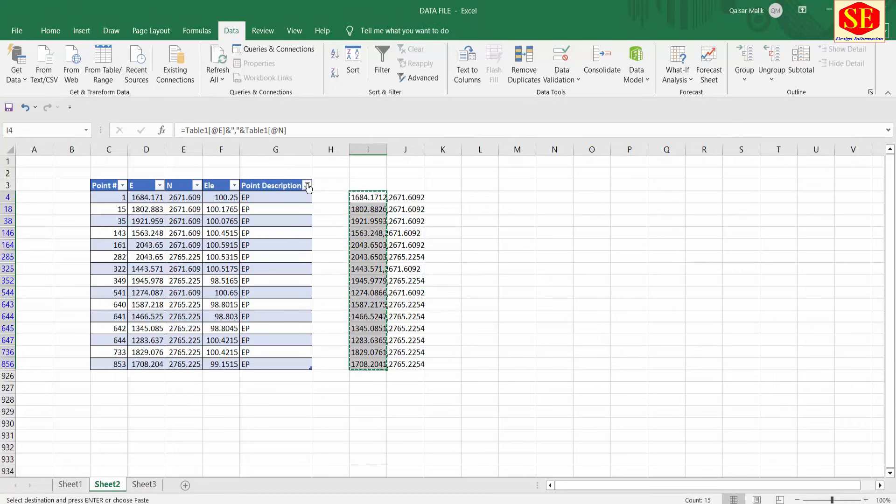
Step: Switch to the Excel data file and check the Point Description filter of the survey table
left_click(307, 186)
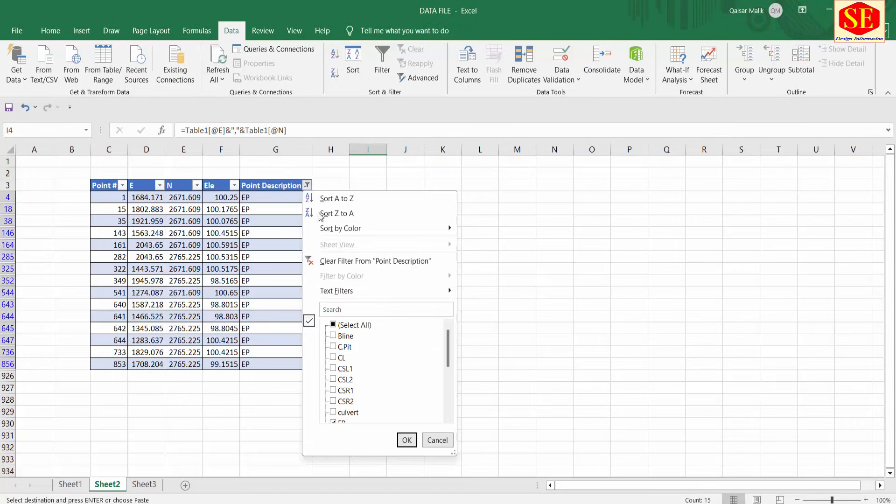
left_click(403, 441)
scroll(289, 234, "down", 11)
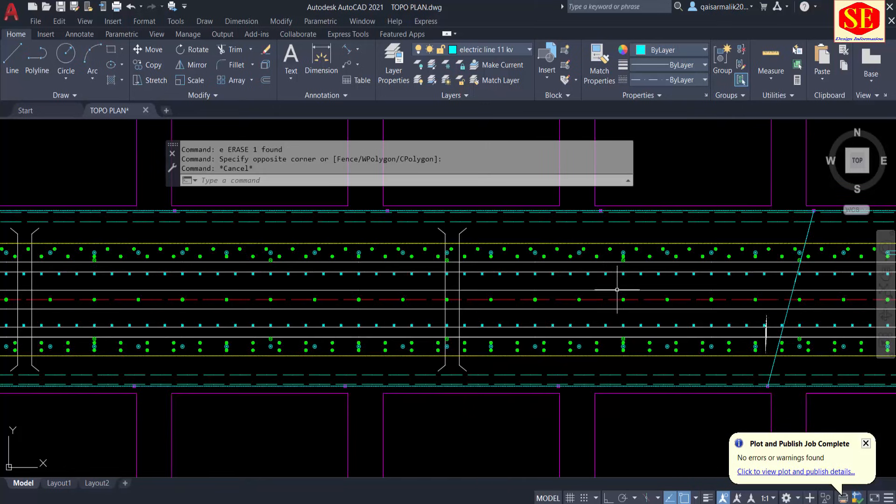
Step: Examine the AutoCAD topographic plan, including the planting strip symbols, the legends and abbreviations sheet, and the full road corridor
left_click(547, 245)
key("Escape")
scroll(548, 244, "up", 4)
left_click(513, 265)
key("Escape")
left_click(501, 256)
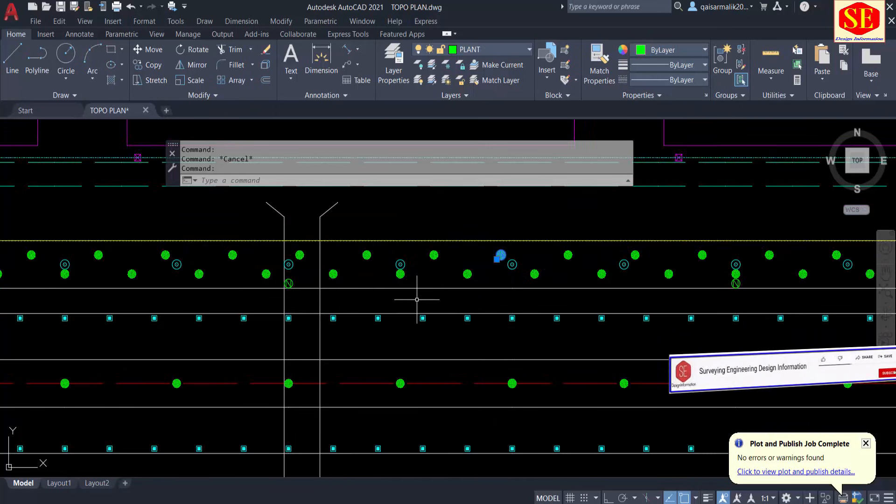
scroll(418, 300, "down", 10)
middle_click_drag(399, 188, 445, 371)
scroll(417, 326, "up", 10)
middle_click_drag(758, 391, 550, 302)
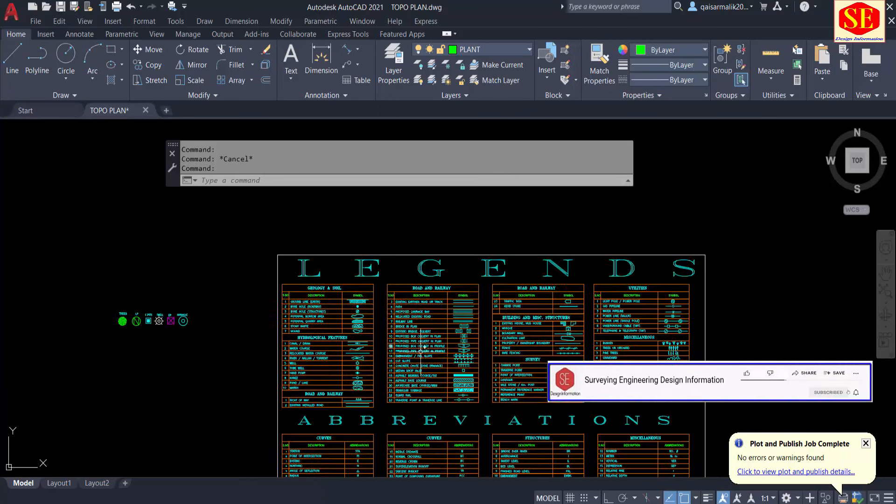
middle_click_drag(421, 353, 640, 332)
scroll(312, 293, "up", 6)
scroll(419, 279, "down", 12)
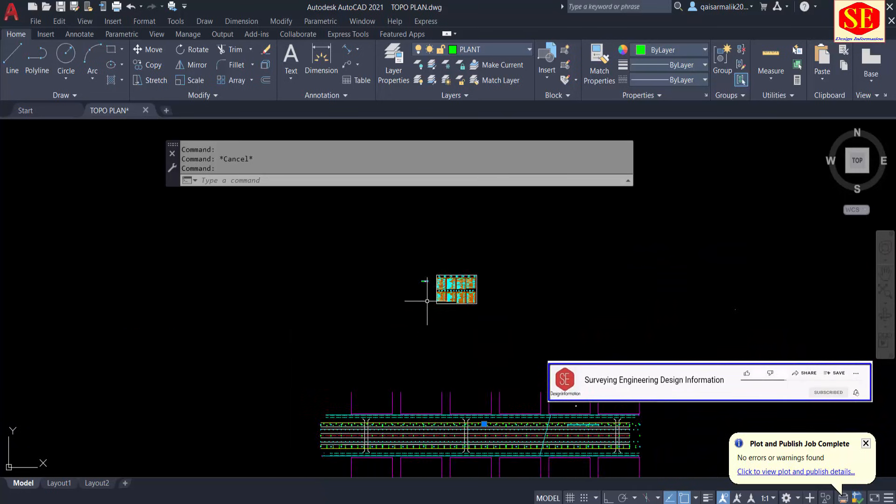
middle_click_drag(391, 395, 435, 315)
scroll(458, 376, "up", 4)
key("Escape")
middle_click_drag(553, 342, 490, 360)
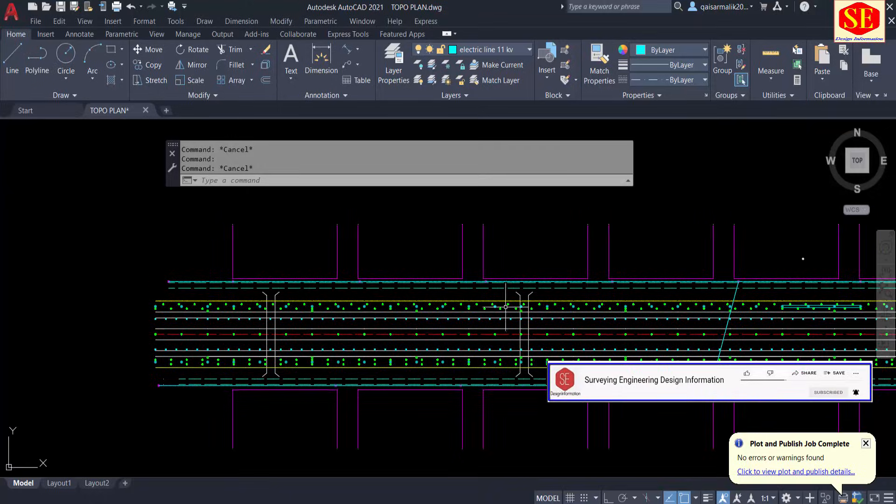
scroll(522, 299, "down", 3)
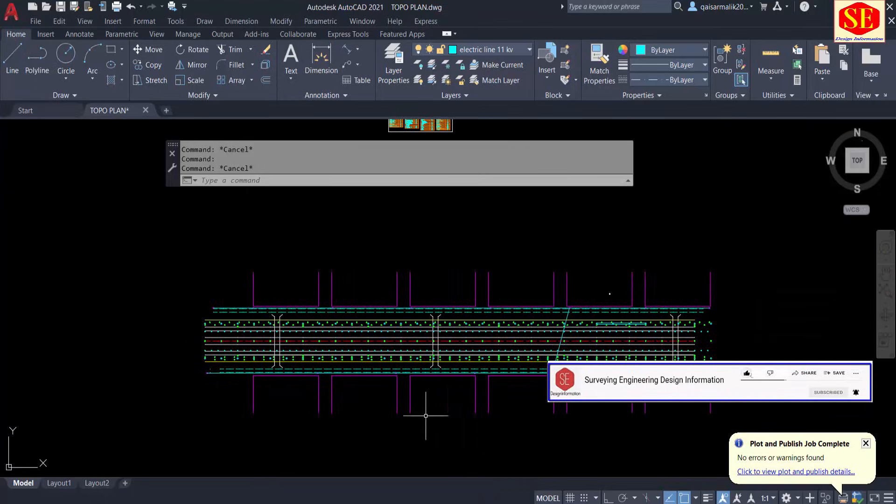